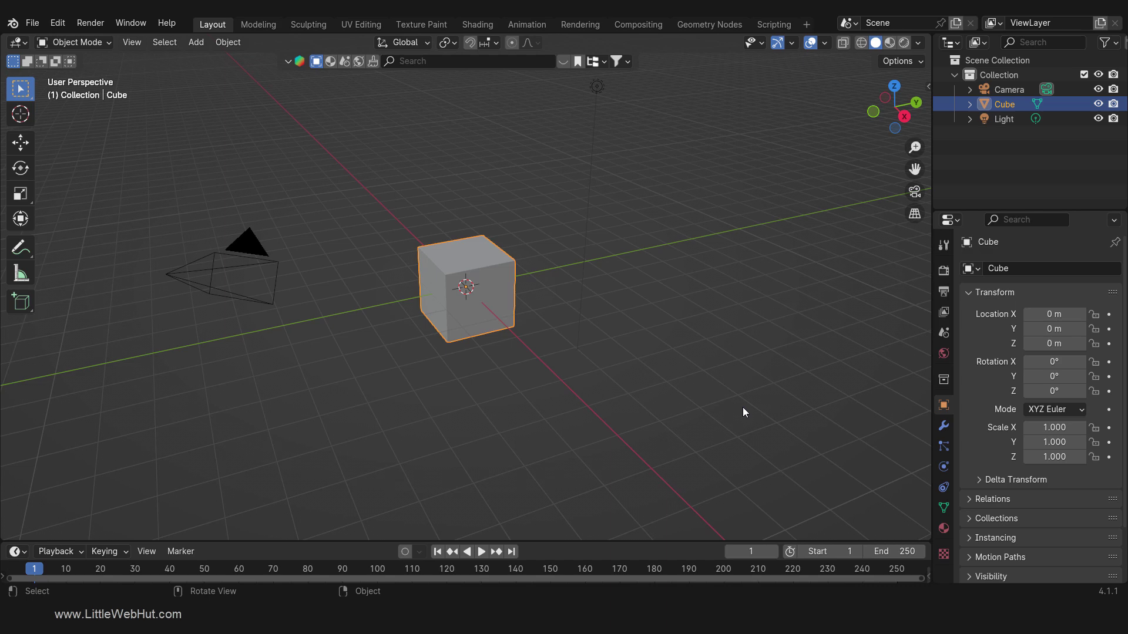
Step: Switch the default cube into Edit Mode with all of its geometry selected
key(Tab)
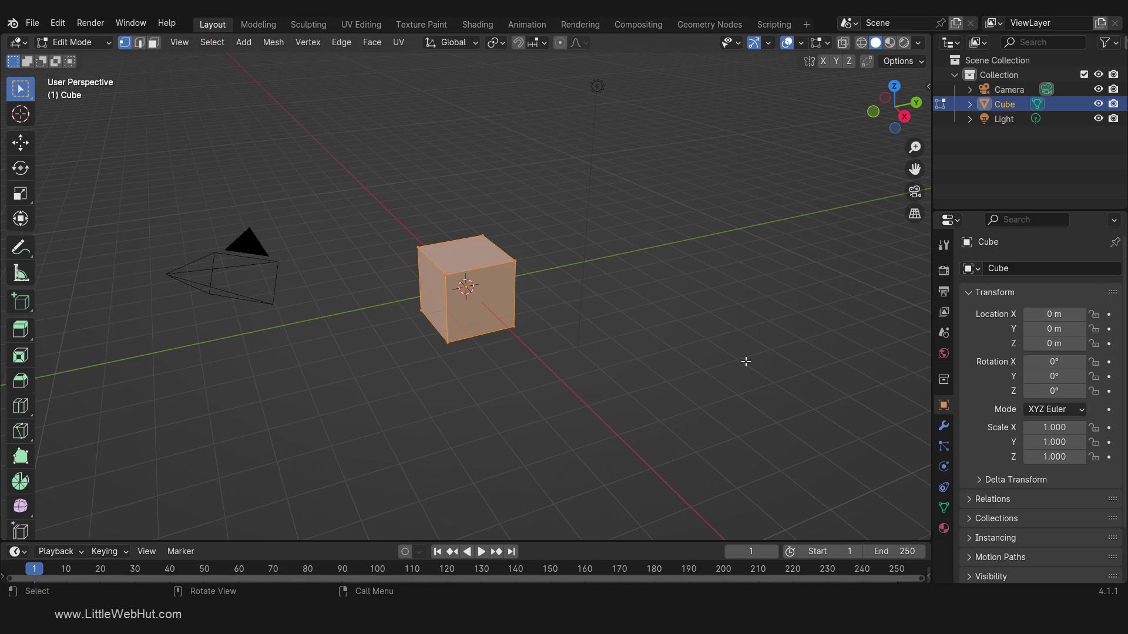
Step: Scale the cube 3× along Y, then select only its left end face in Face mode
key(s)
key(y)
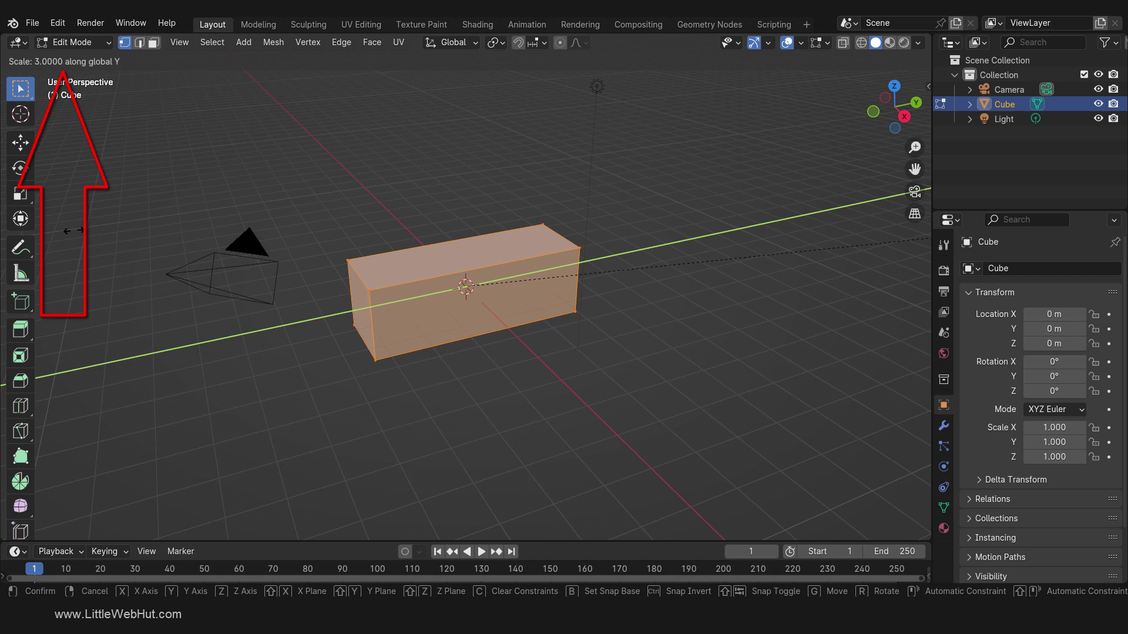
click(73, 230)
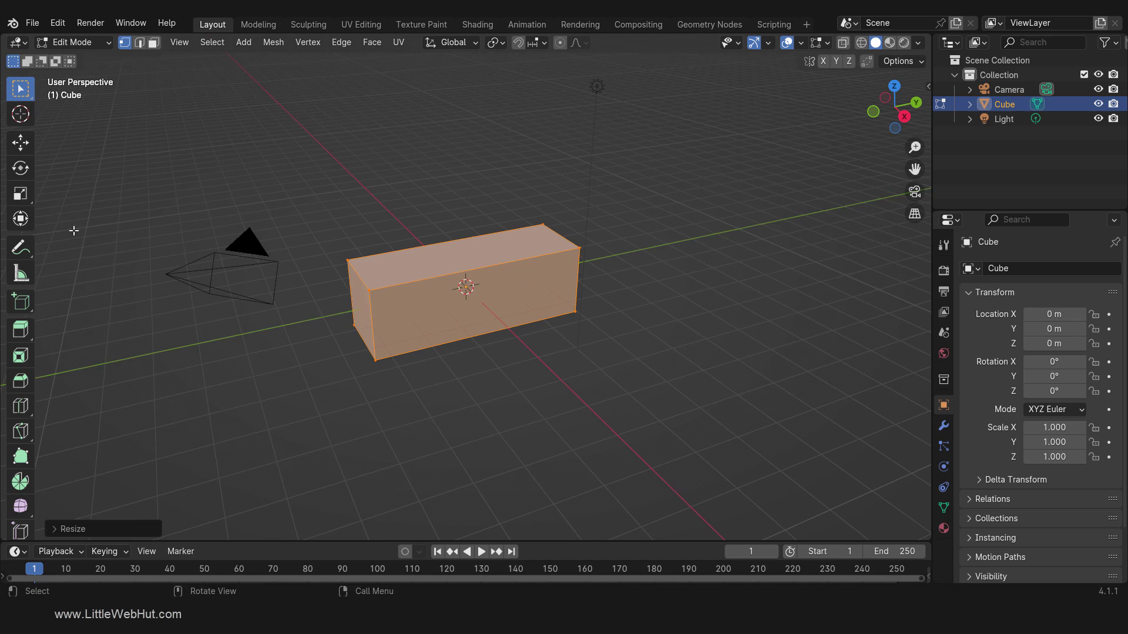
click(154, 43)
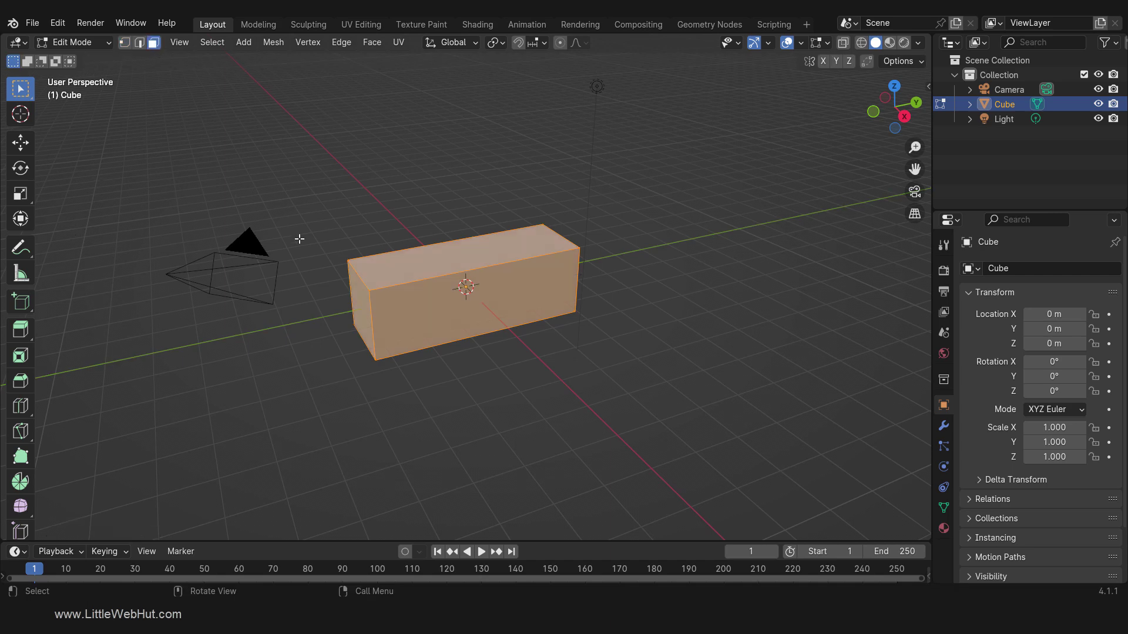
click(360, 298)
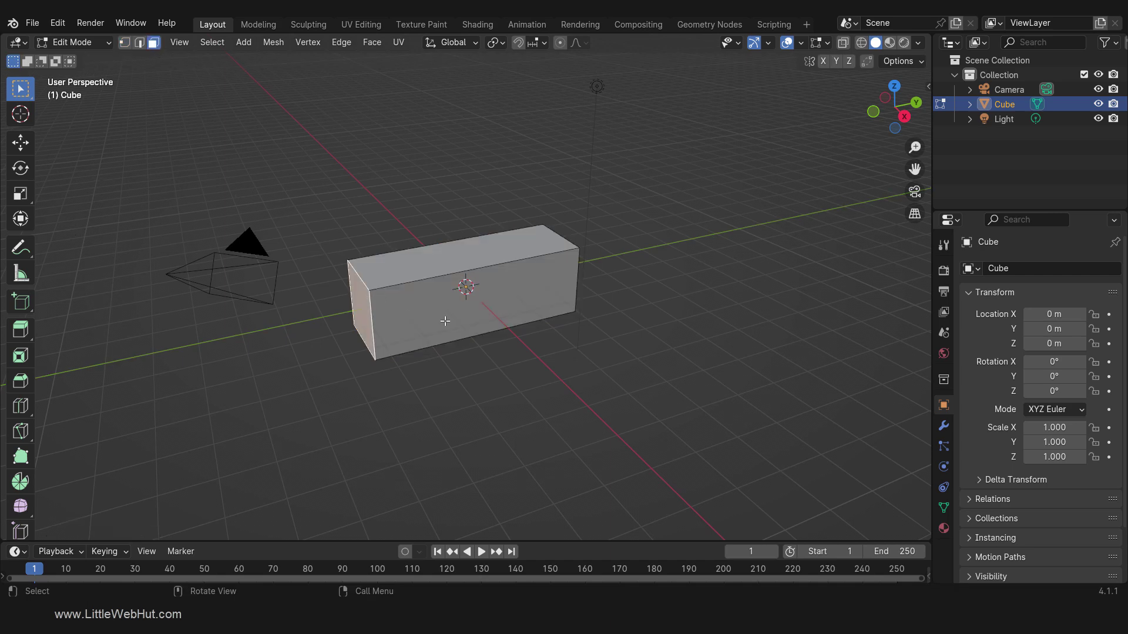
Step: Flatten the selected end face to 0.3 along Z
key(s)
key(z)
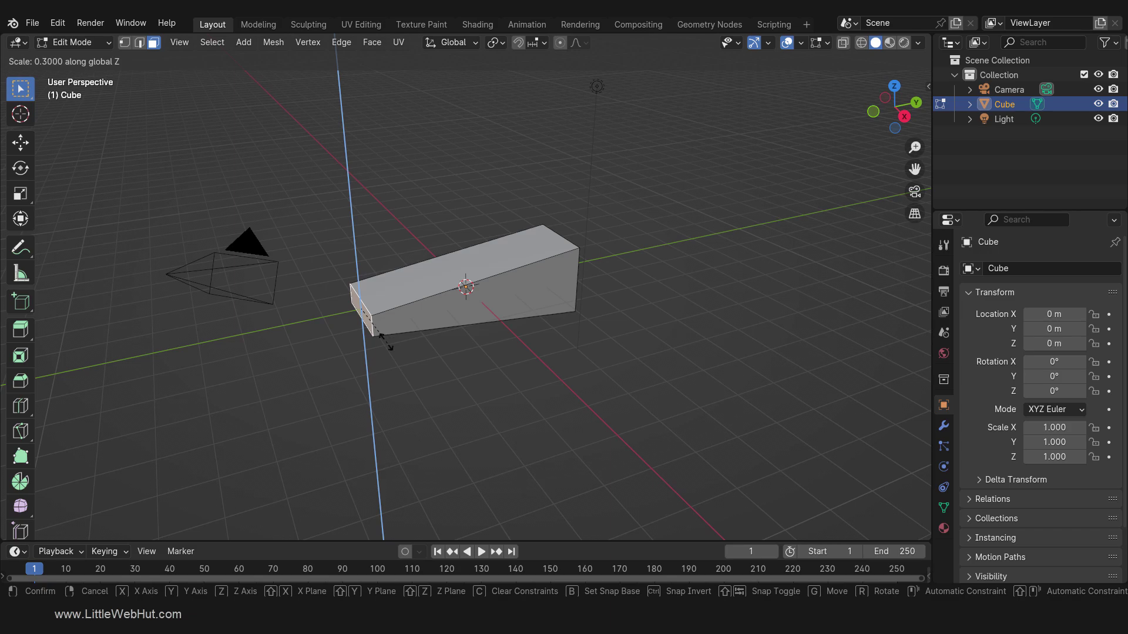
click(357, 329)
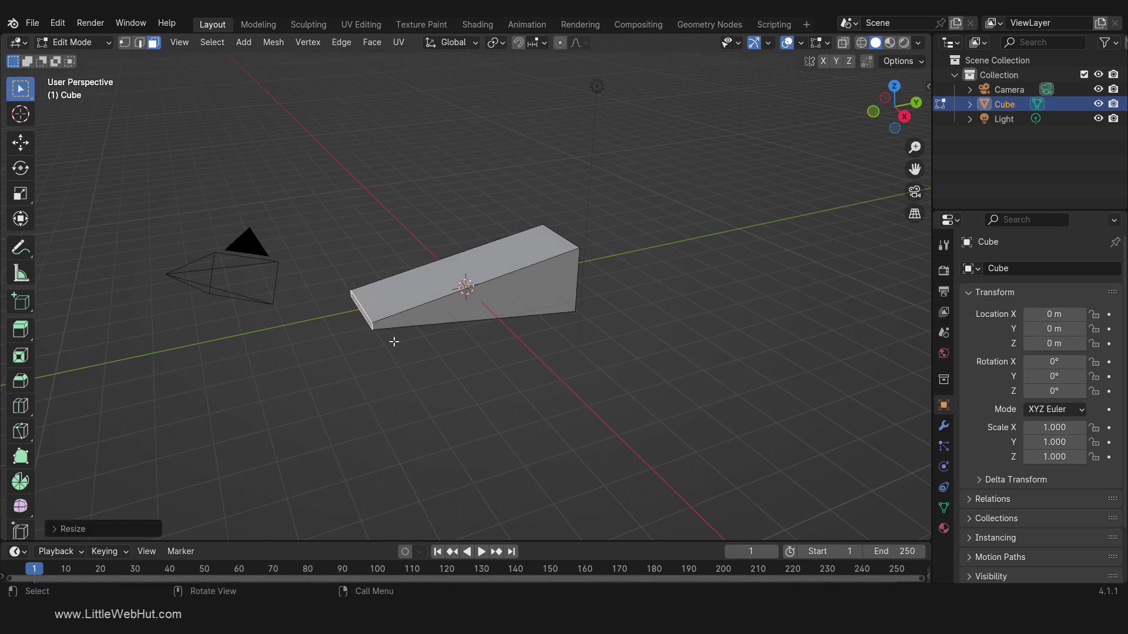
Step: Select the opposite end face, widen it 1.5× along X and scale it to 0.8 along Z
middle_drag(710, 360, 512, 343)
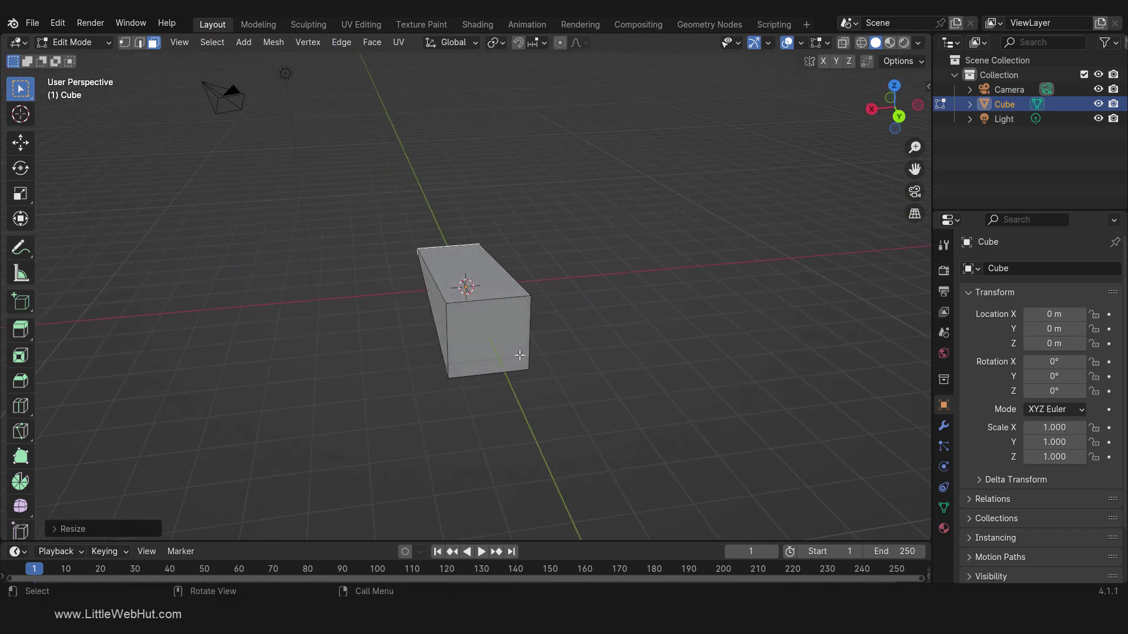
click(511, 342)
key(s)
key(x)
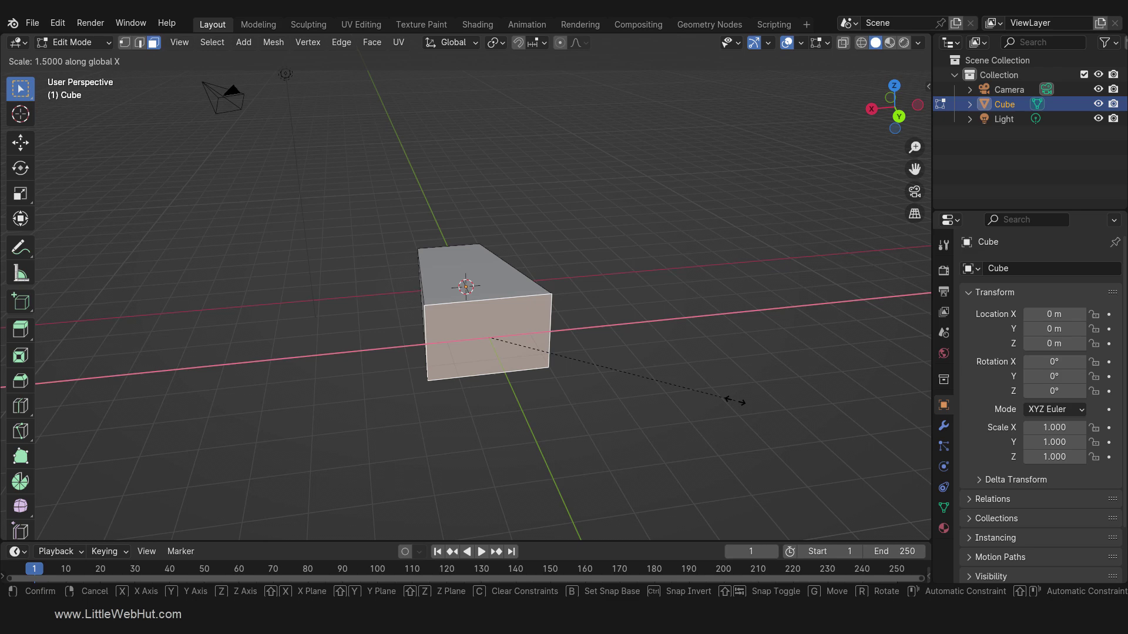
click(734, 403)
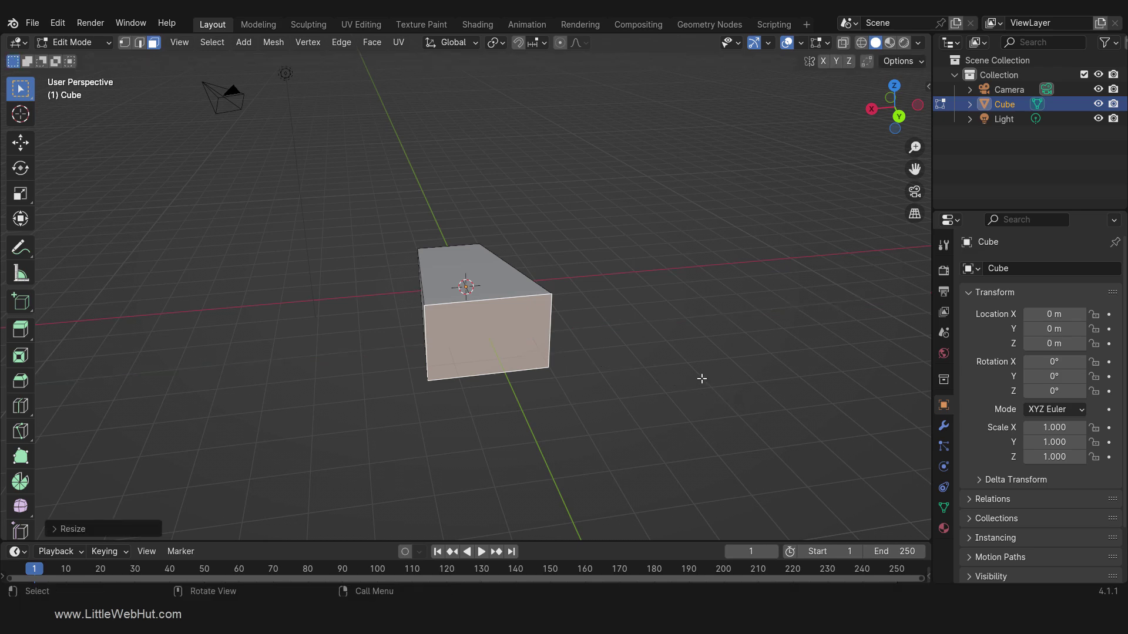
key(s)
key(z)
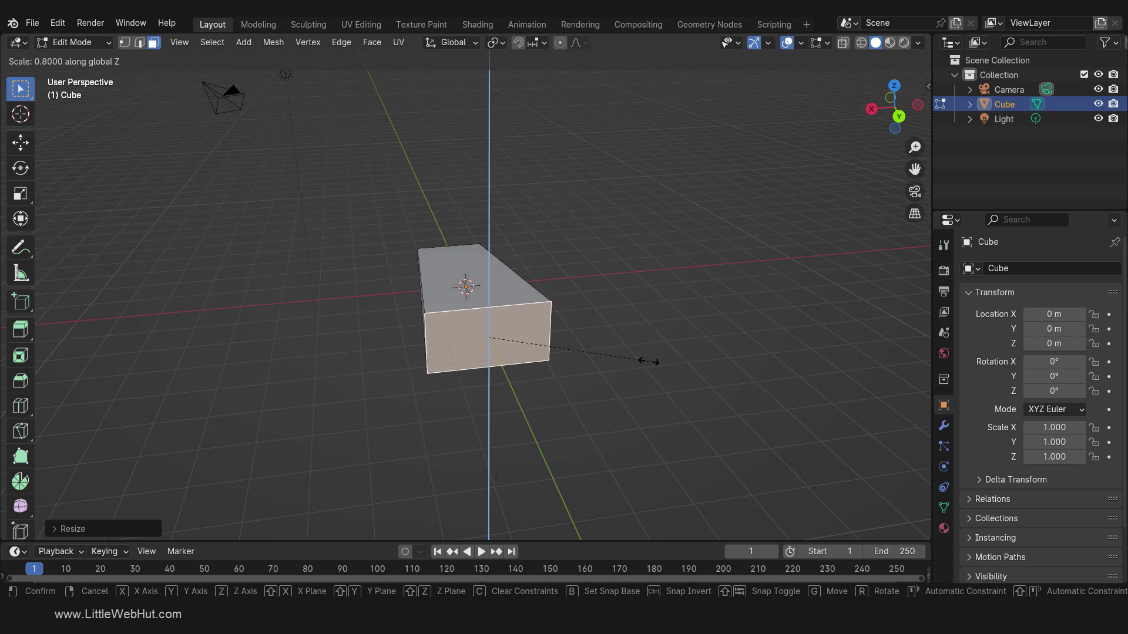
click(649, 361)
middle_drag(652, 360, 685, 337)
Step: Add a cylinder and rotate it 90° around X so it lies on its side
key(shift+a)
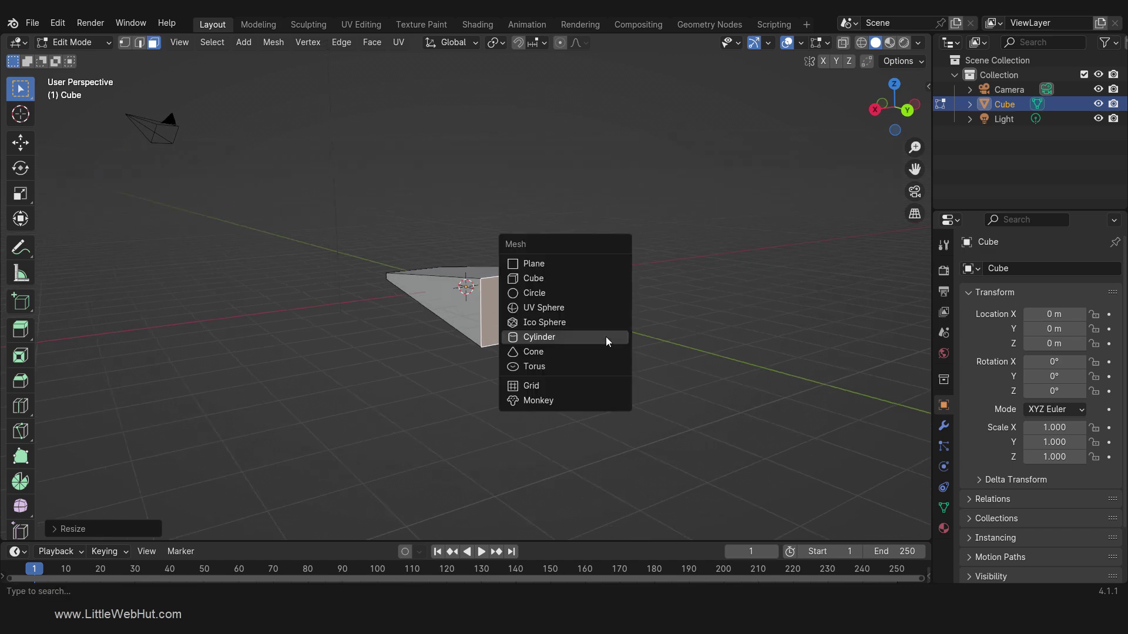
click(605, 338)
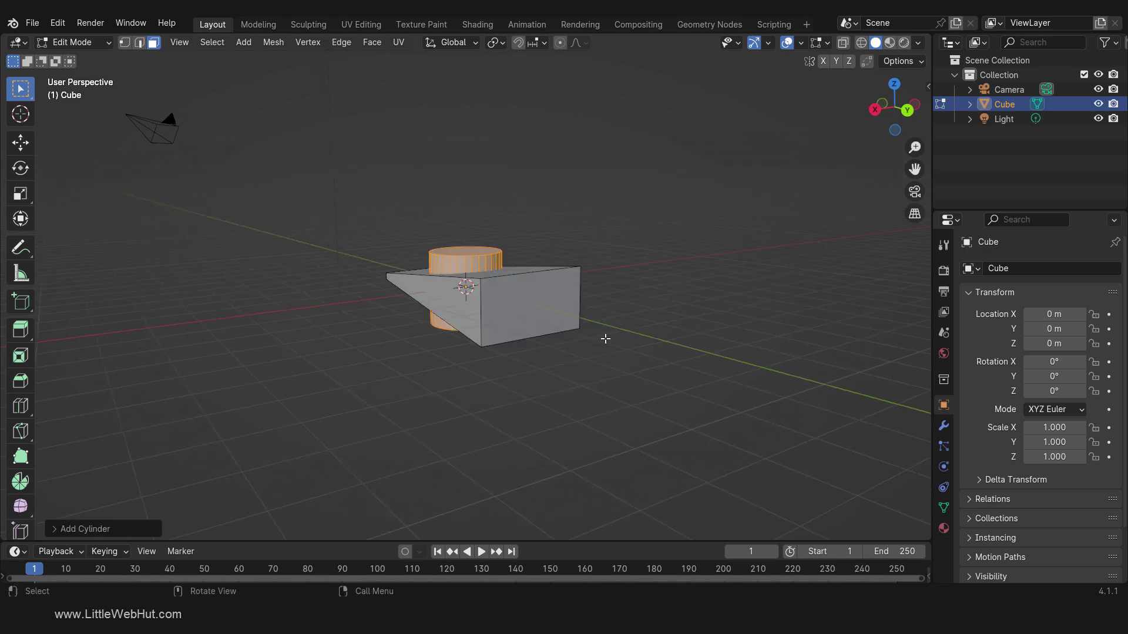
key(r)
text(x9)
text(0)
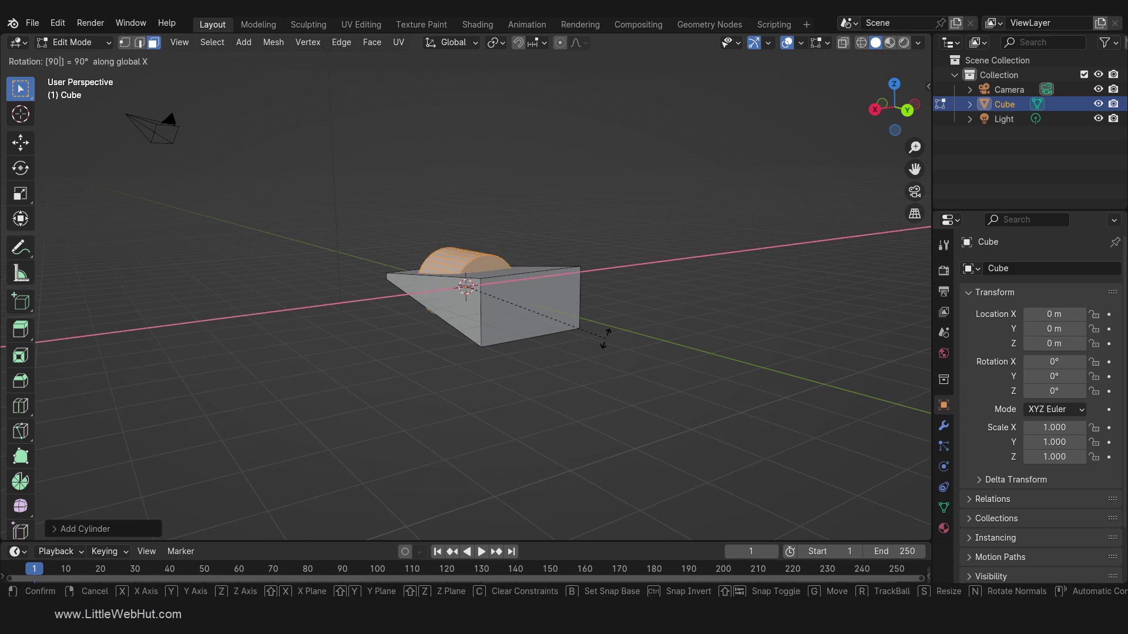
key(Return)
Step: Move the cylinder along Y so it sits beyond the wedge's wide end
middle_drag(557, 373, 627, 406)
text(gy3)
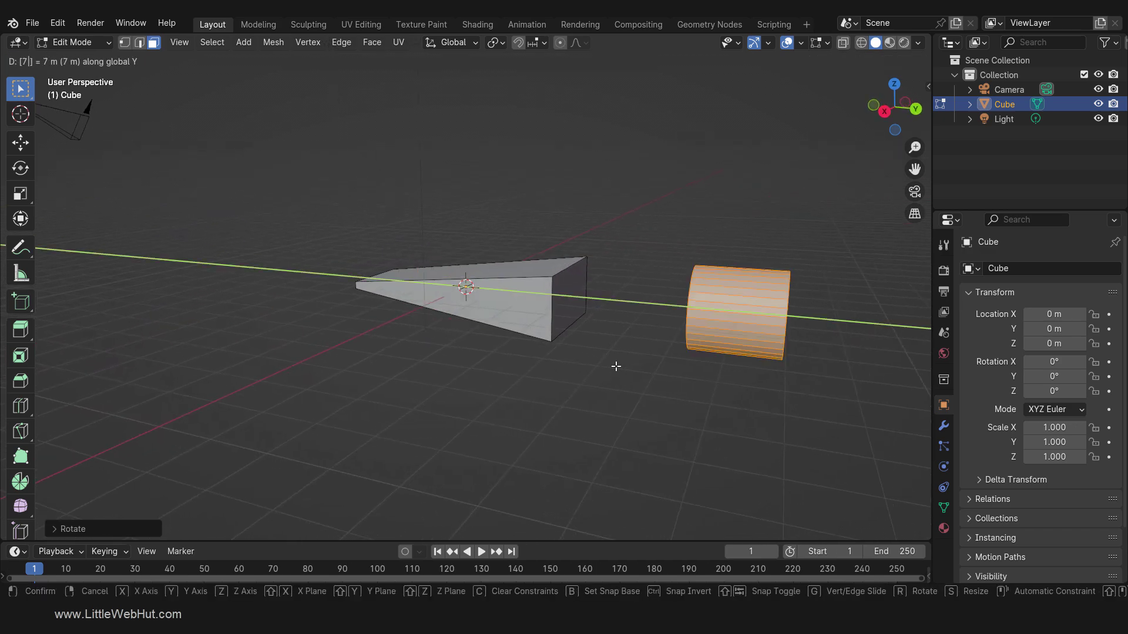
key(Return)
middle_drag(644, 393, 702, 405)
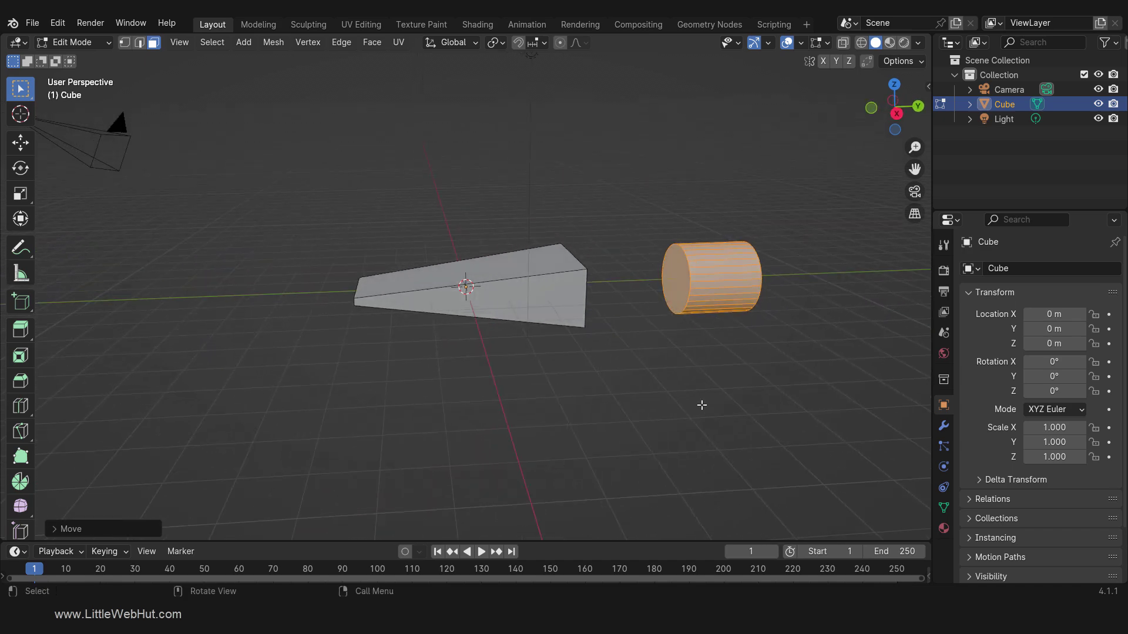
middle_drag(713, 395, 602, 386)
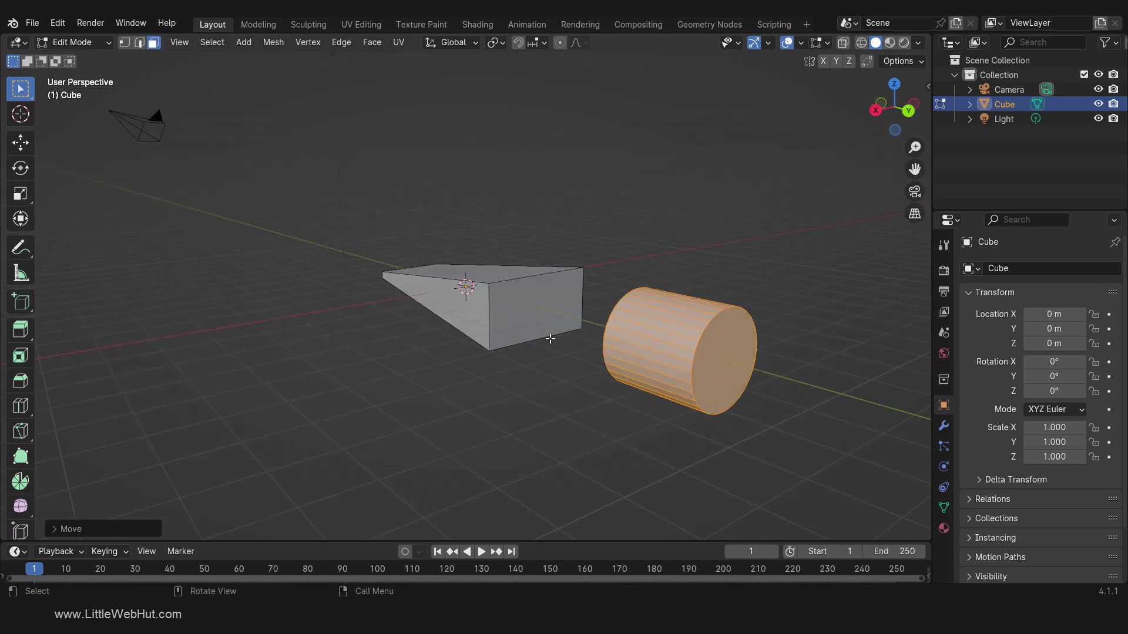
Step: Add 12 vertical loop cuts along the wedge, left unslid
key(ctrl+r)
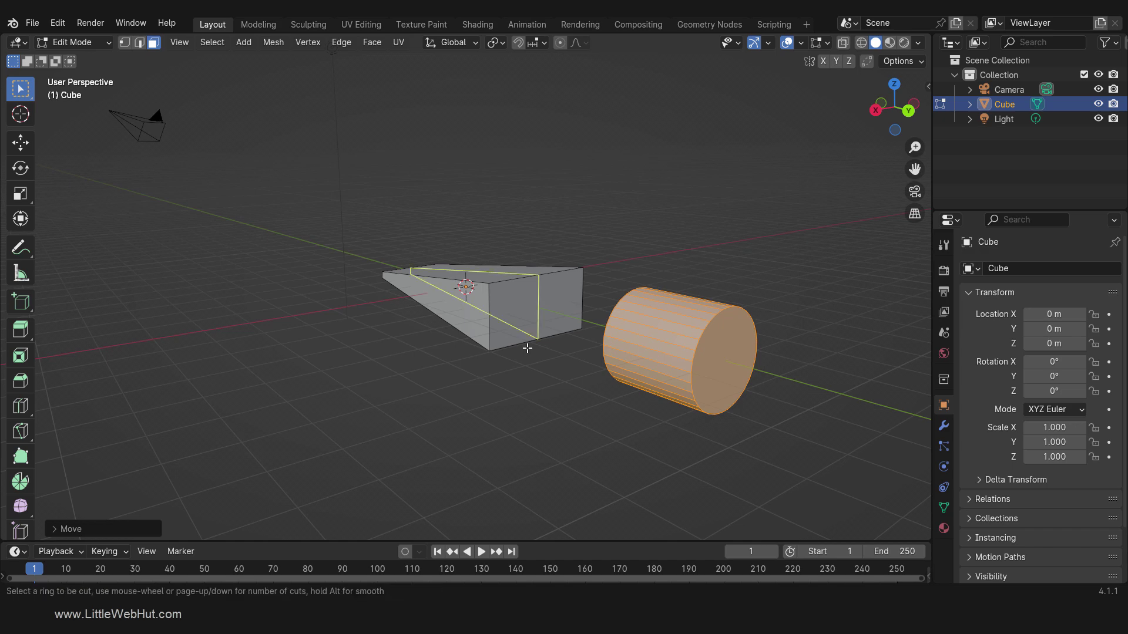
key(1)
key(2)
click(538, 321)
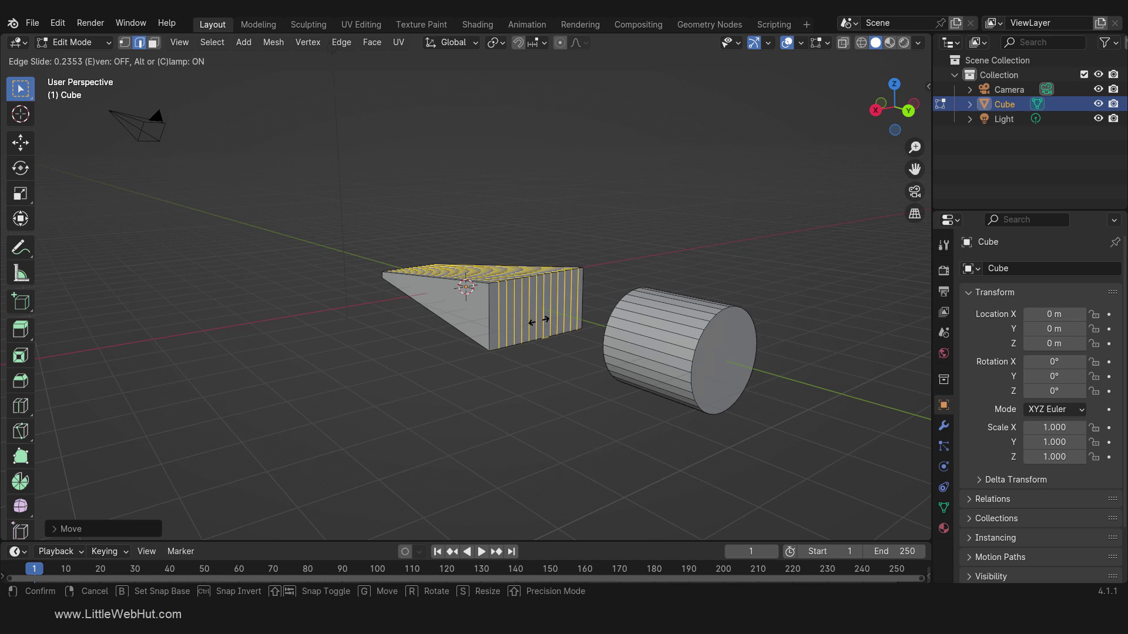
click(540, 320)
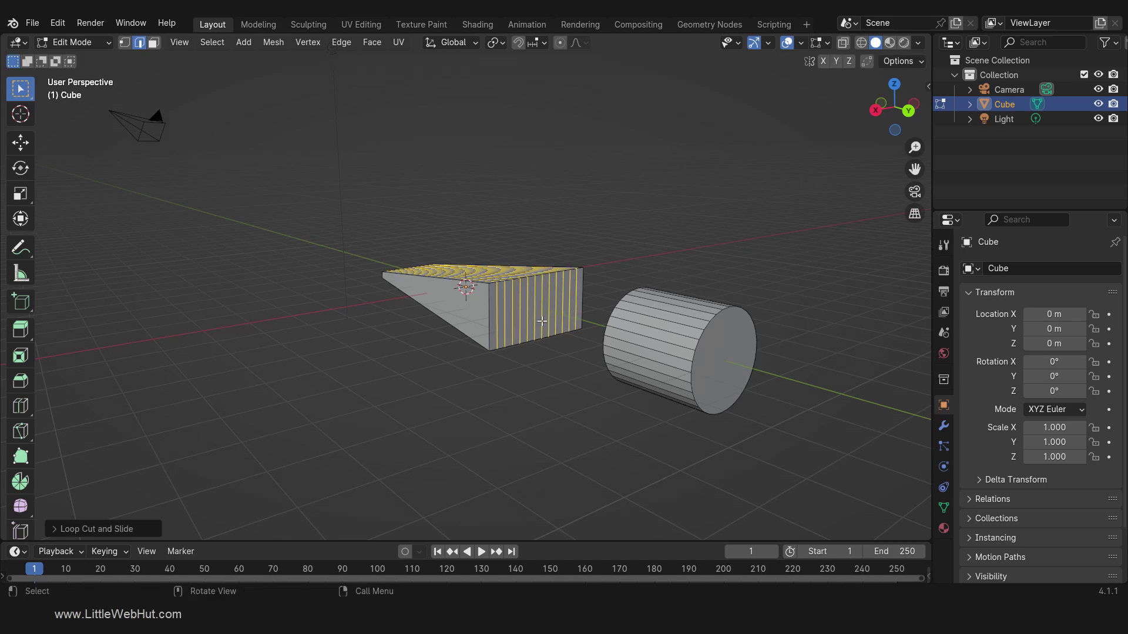
Step: Add 2 horizontal edge loops centred around the wedge's middle
key(ctrl+r)
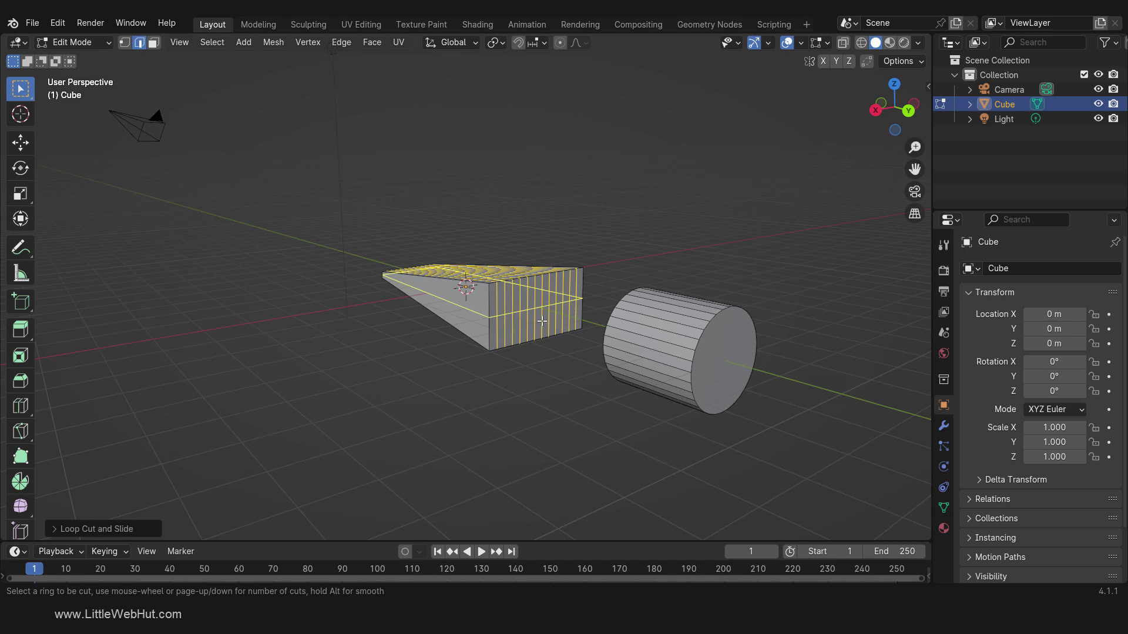
scroll(542, 321, up, 1)
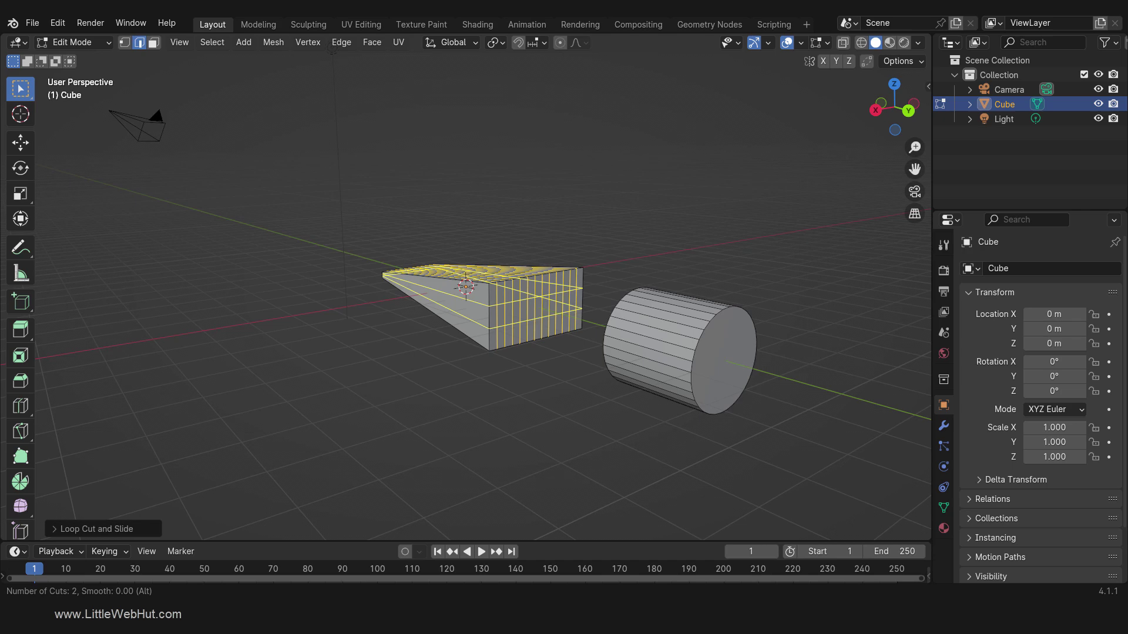
click(541, 321)
right_click(534, 320)
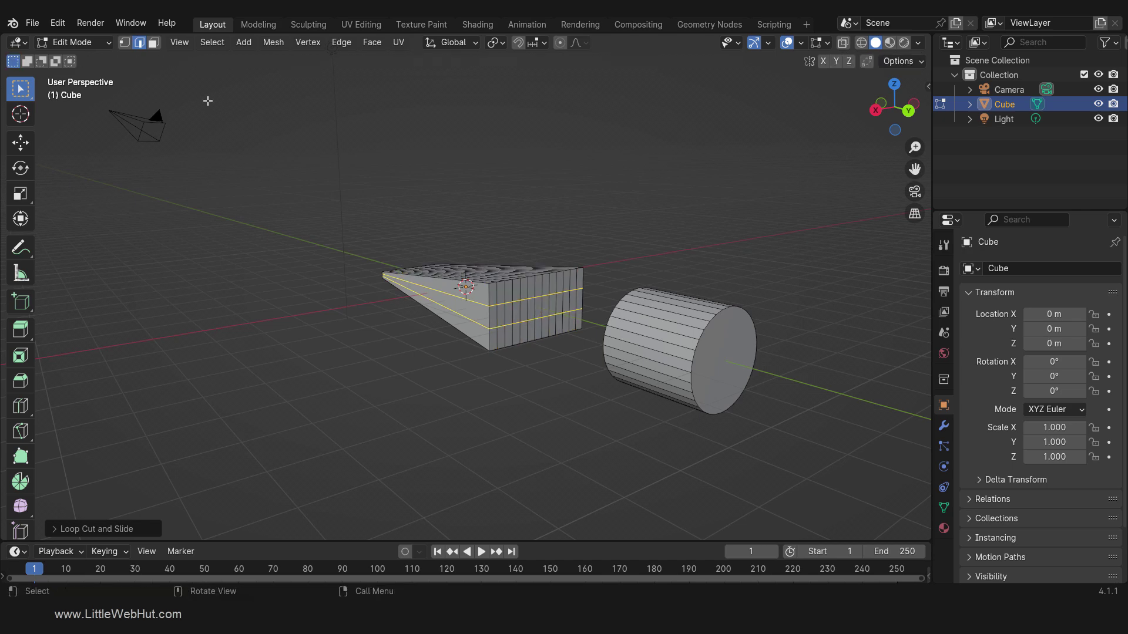
click(124, 42)
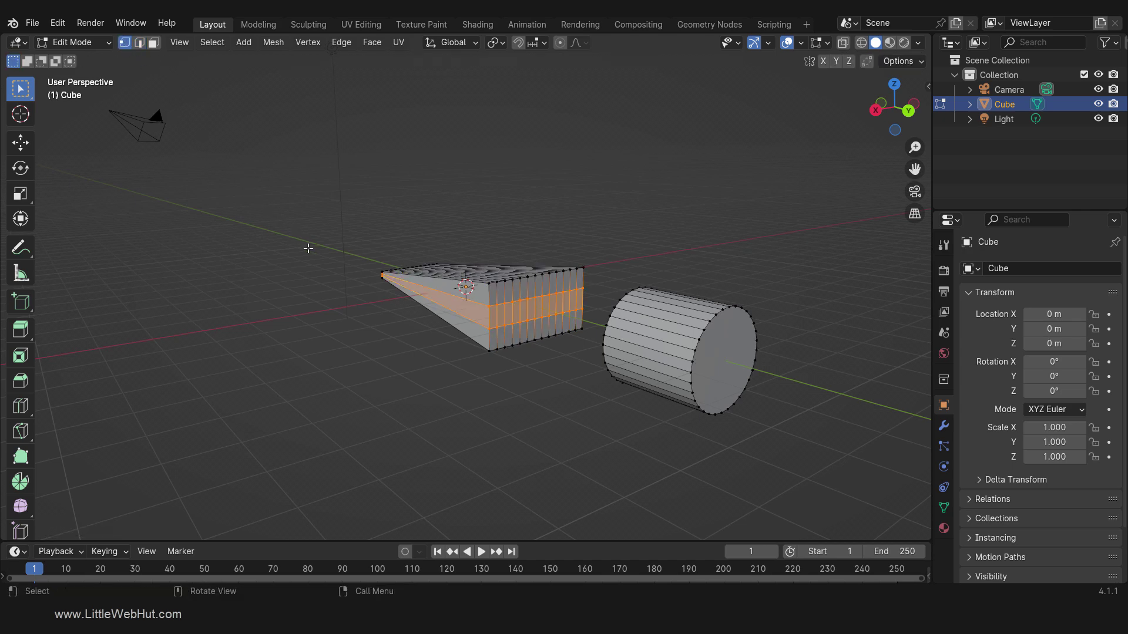
Step: Delete the wedge's wide-end faces, then select its open rim and the cylinder's near end loop
middle_drag(349, 346, 360, 348)
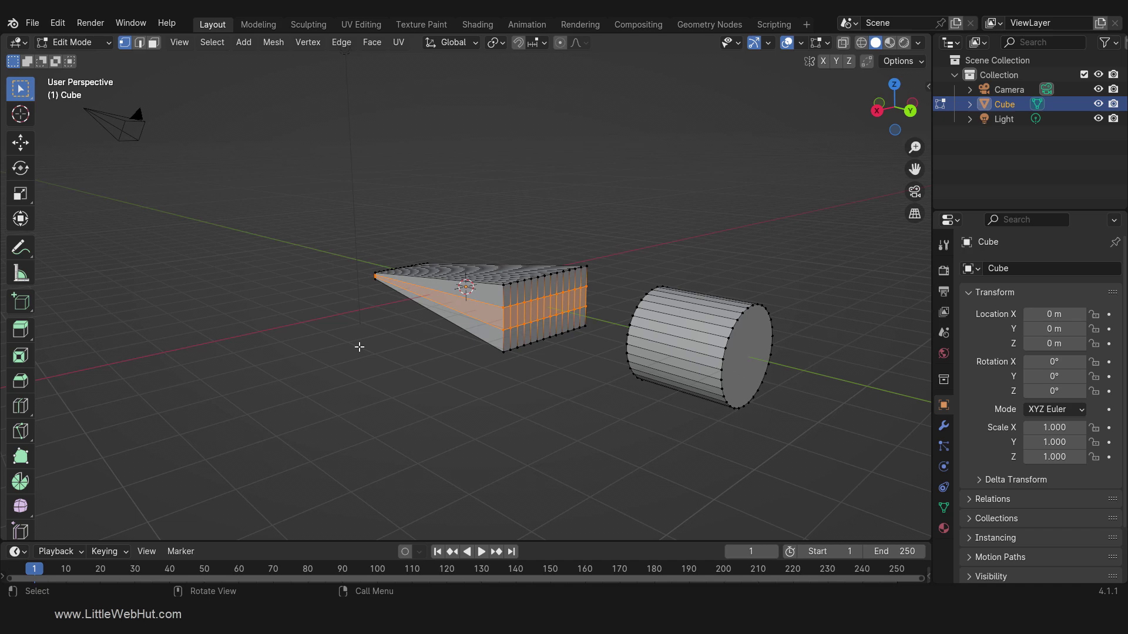
drag(492, 253, 598, 368)
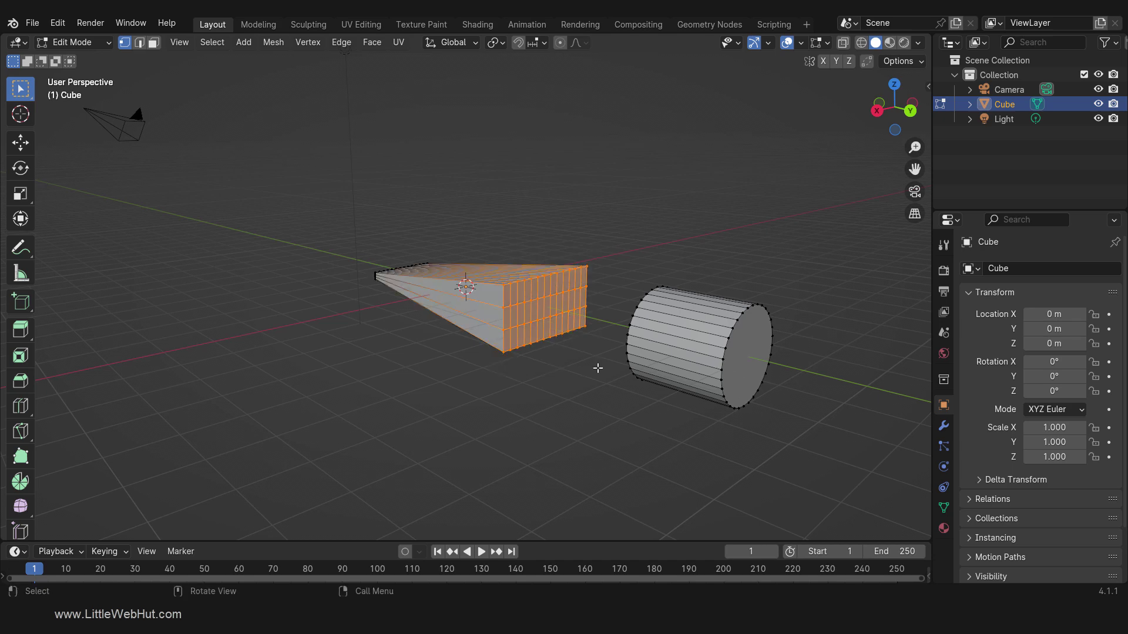
key(x)
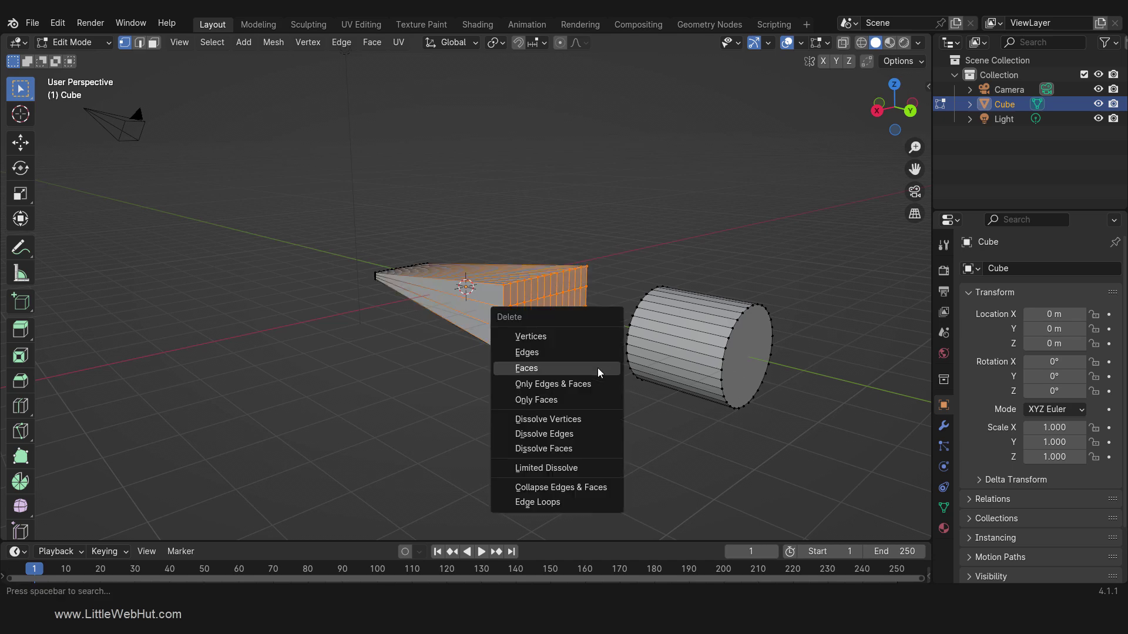
click(597, 368)
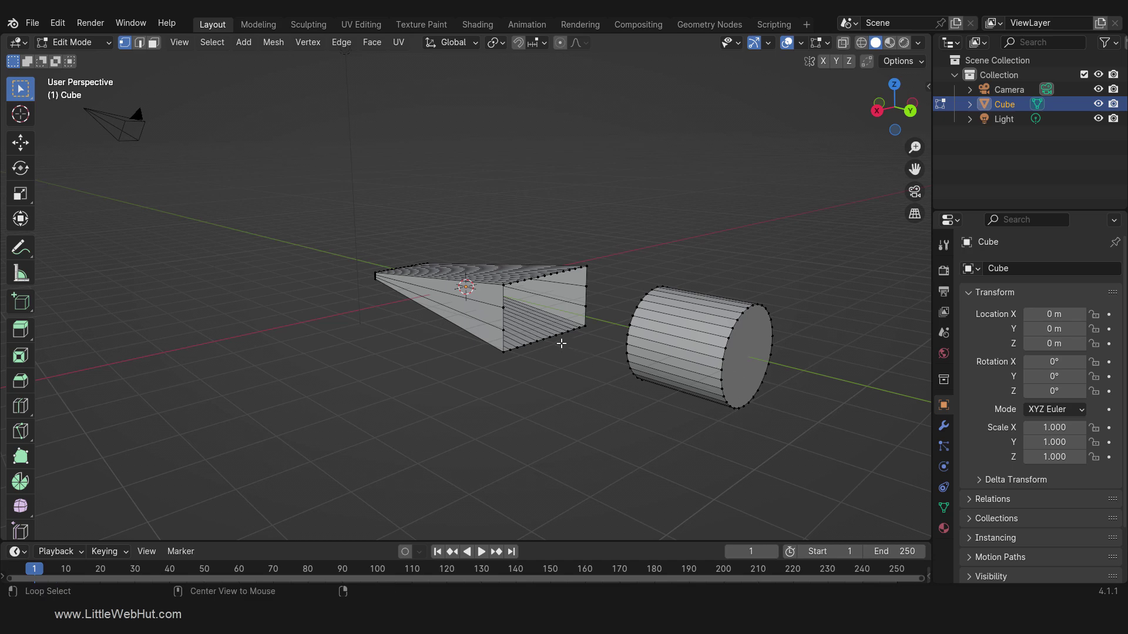
alt+click(585, 296)
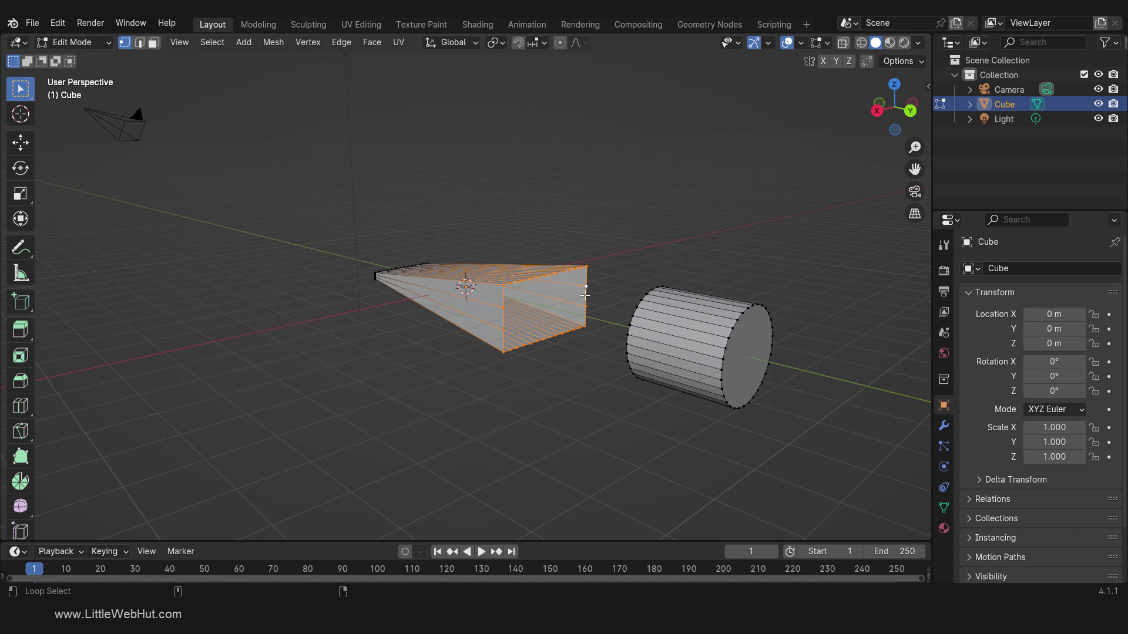
ctrl+alt+shift+click(635, 313)
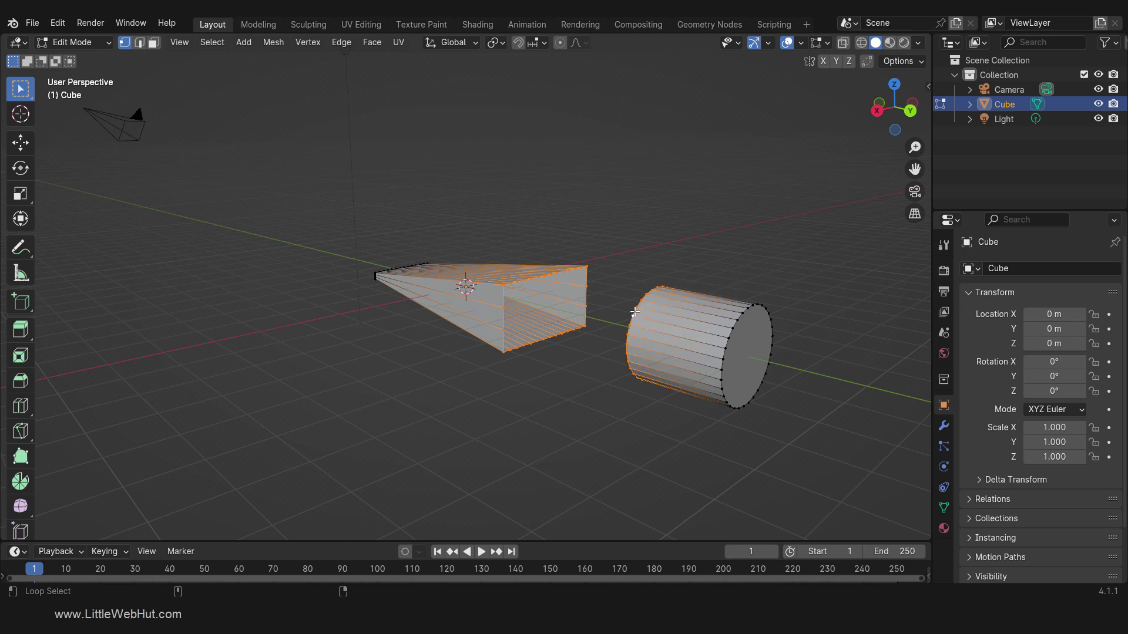
Step: Bridge the wedge's open rim to the cylinder's end loop with Bridge Edge Loops
click(343, 44)
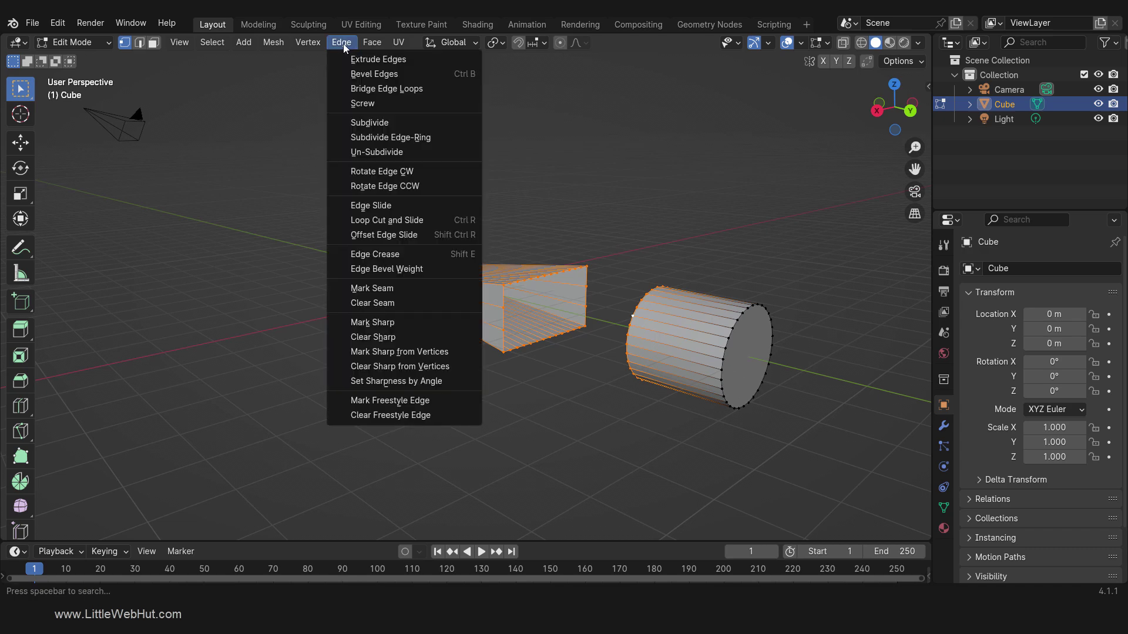
click(444, 89)
middle_drag(367, 344, 463, 380)
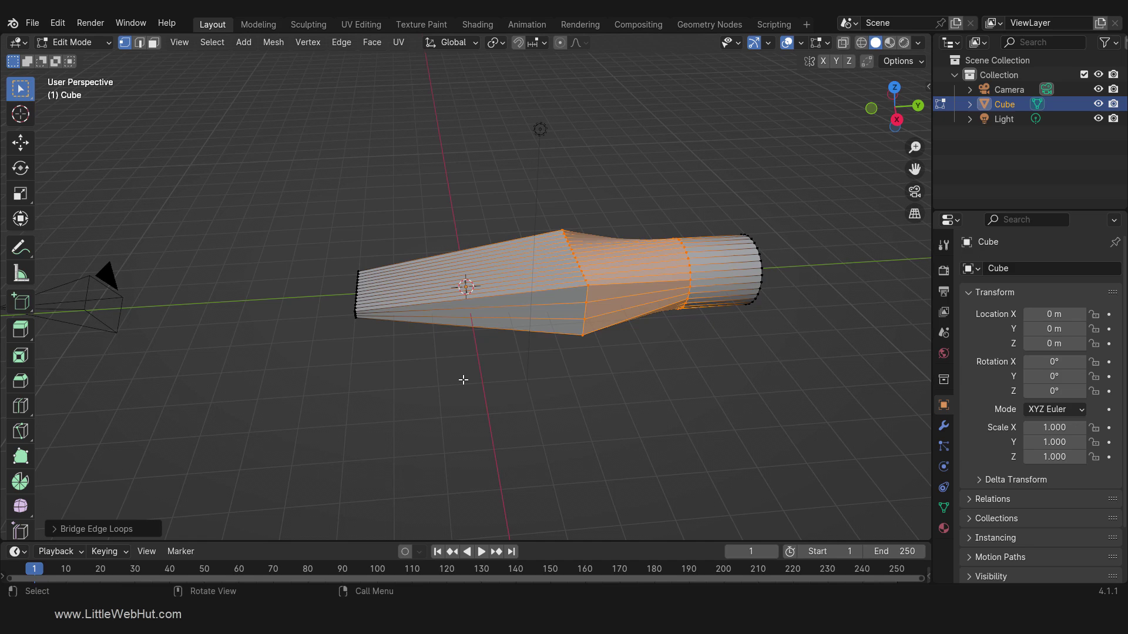
Step: In orthographic top view with wireframe shading, select the widest ring's centre vertices
key(KP_5)
key(KP_7)
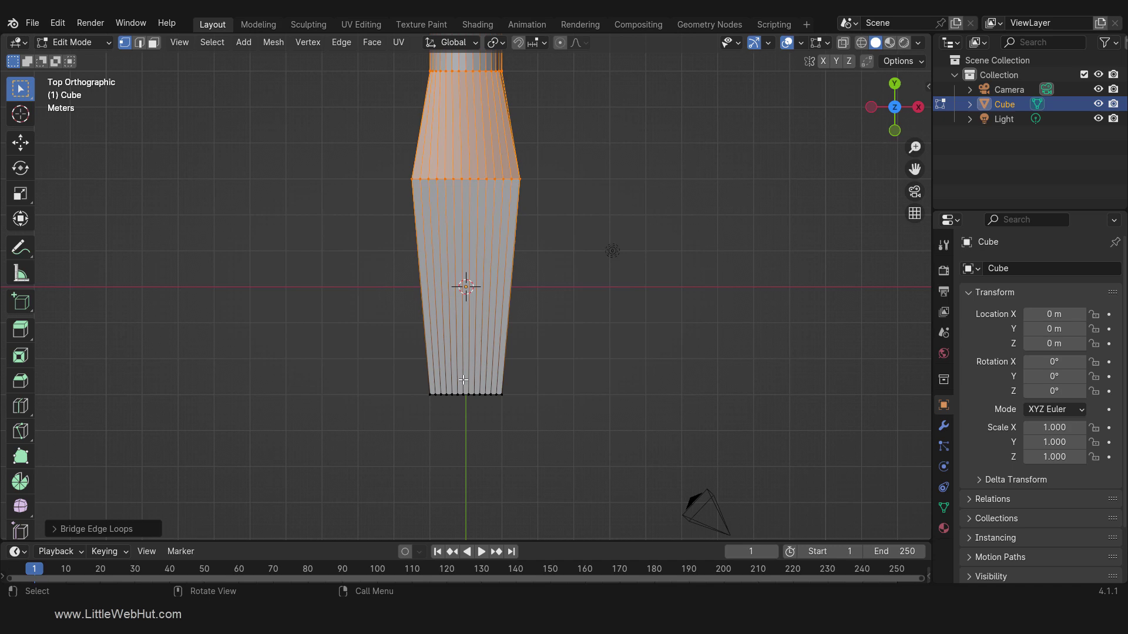
shift+middle_drag(482, 415, 483, 482)
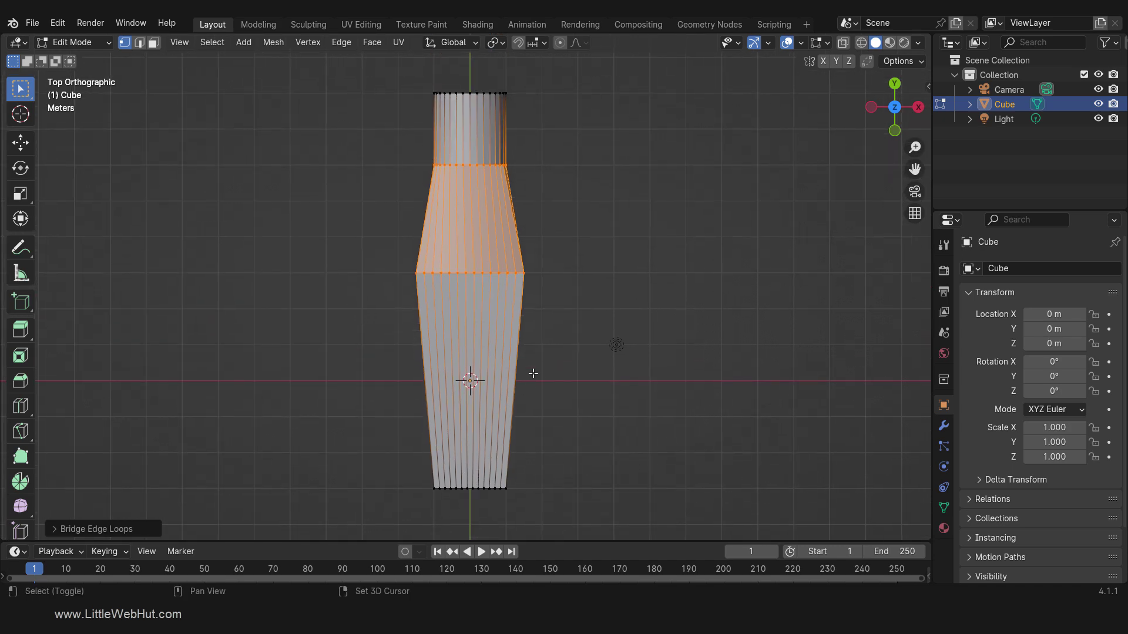
scroll(534, 347, up, 2)
key(z)
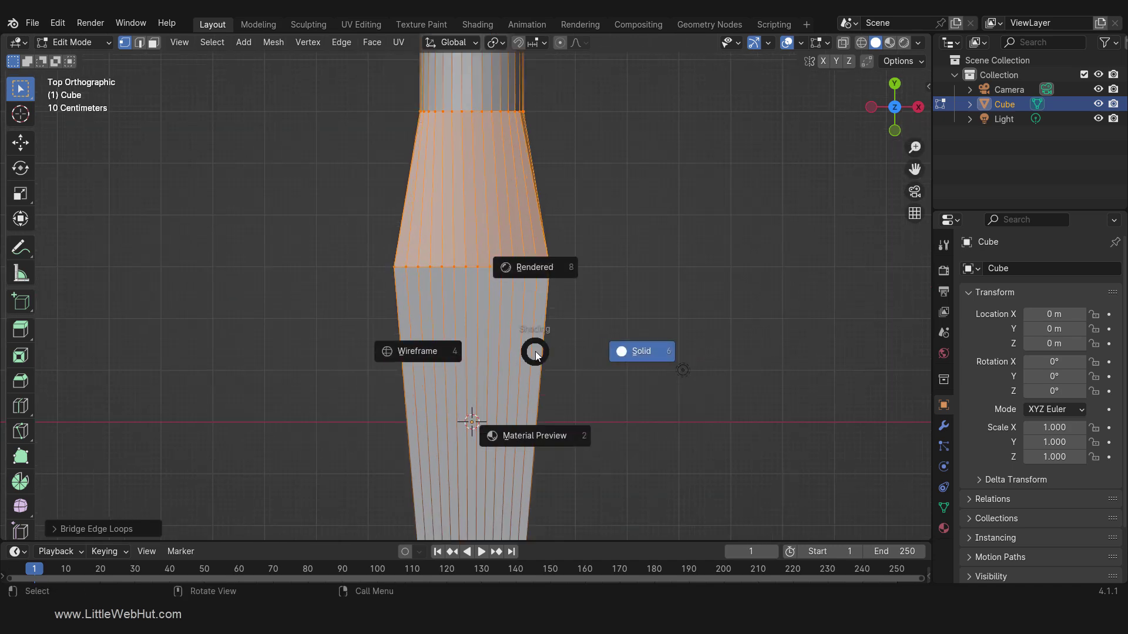
click(421, 353)
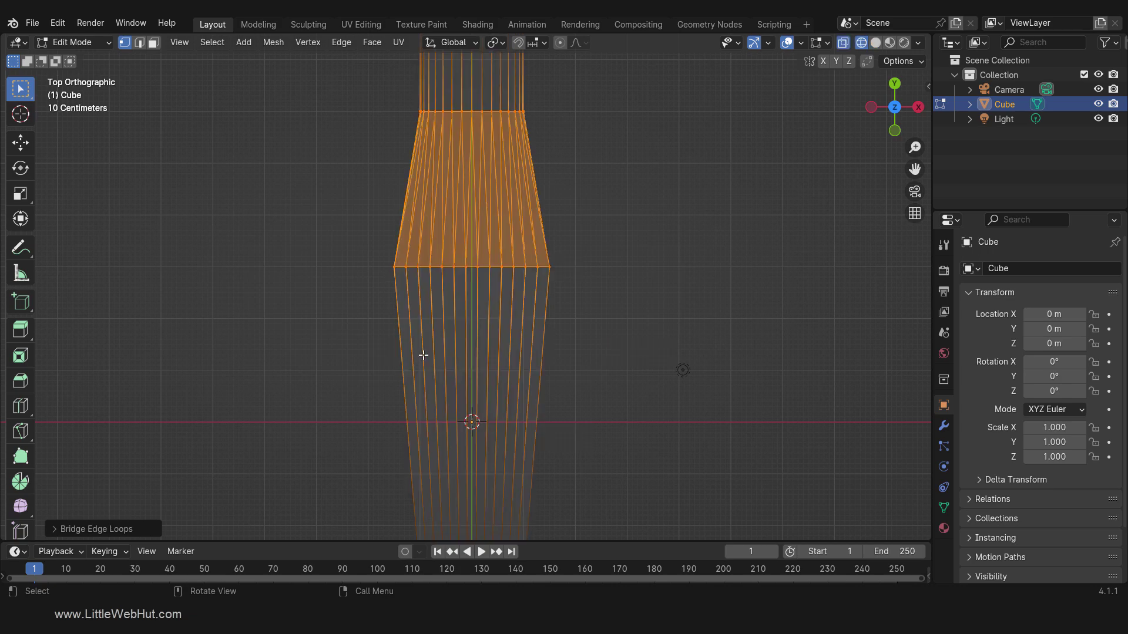
drag(460, 262, 482, 280)
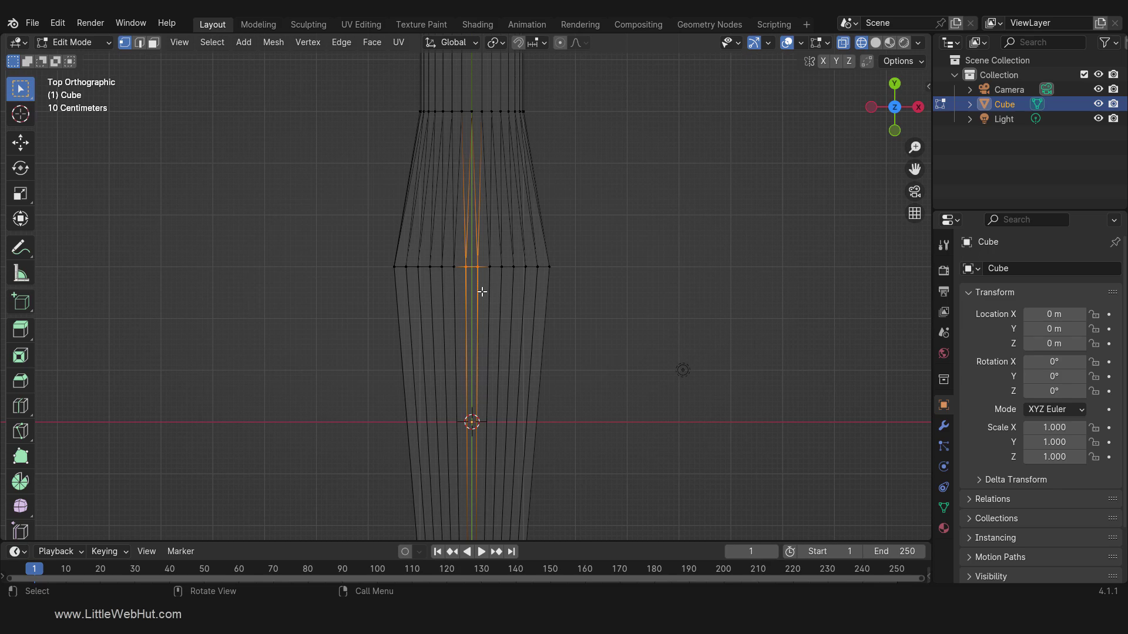
Step: Move them 2.5 m along Y with proportional editing, then return to face select and solid shading
click(560, 42)
key(g)
key(y)
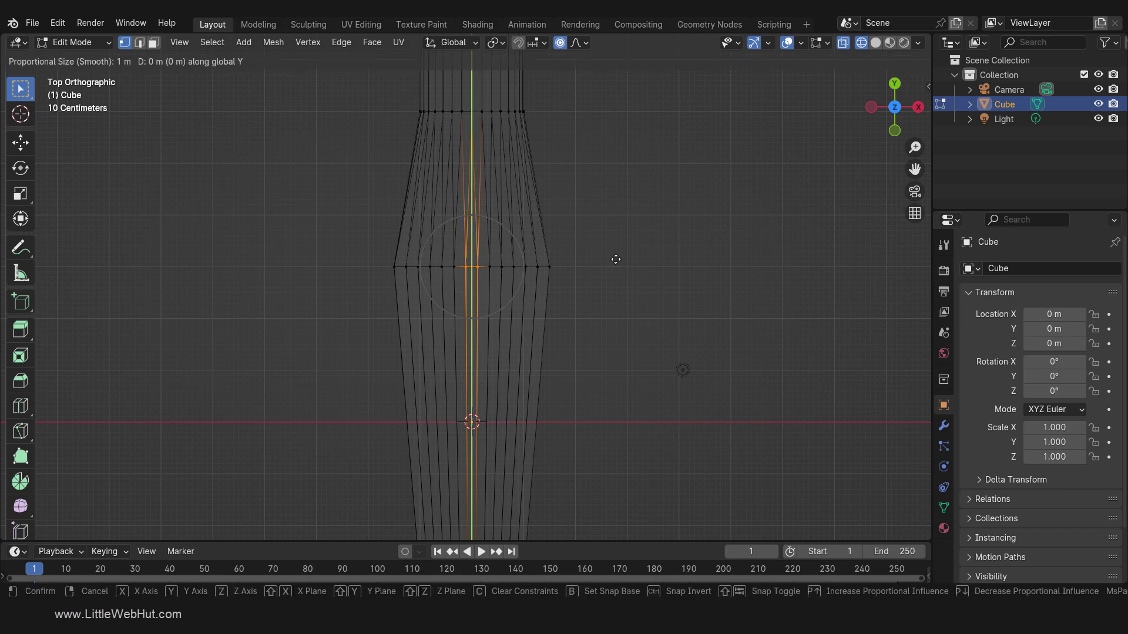
scroll(617, 259, down, 4)
scroll(618, 259, down, 1)
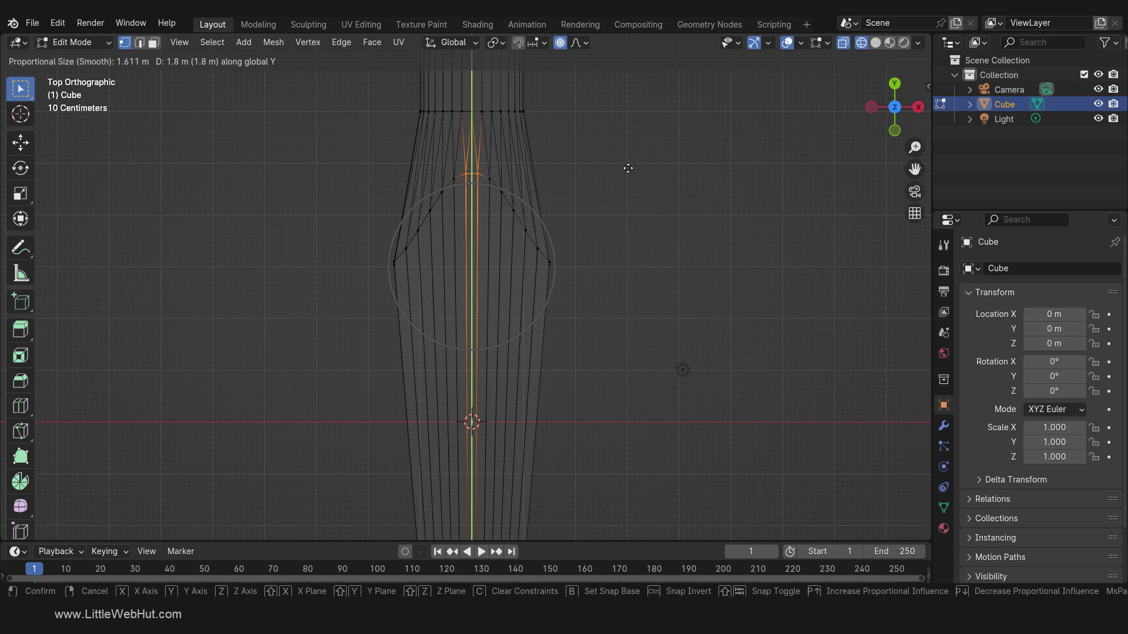
click(639, 130)
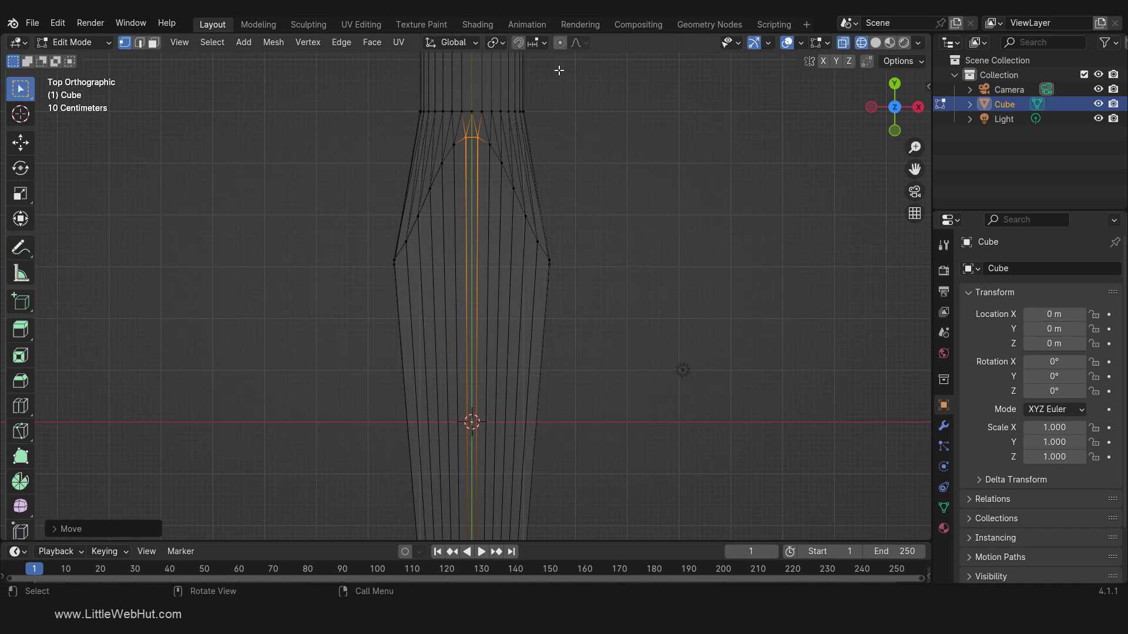
click(154, 44)
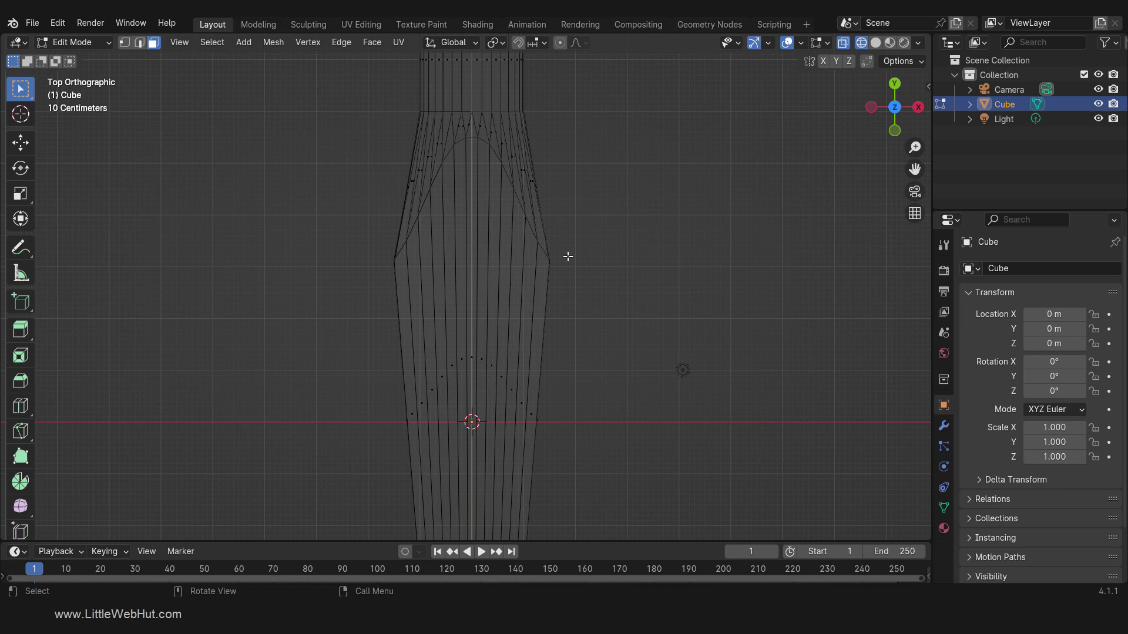
key(z)
click(705, 253)
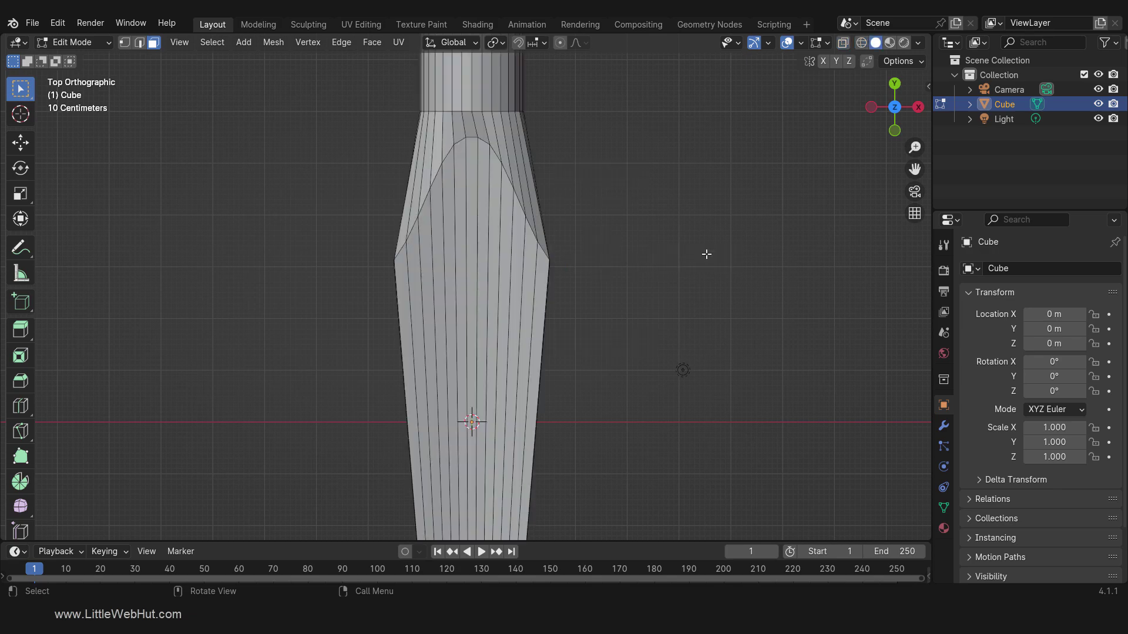
Step: Select the face ring around the collar and rotate it 5° around Y
alt+click(470, 90)
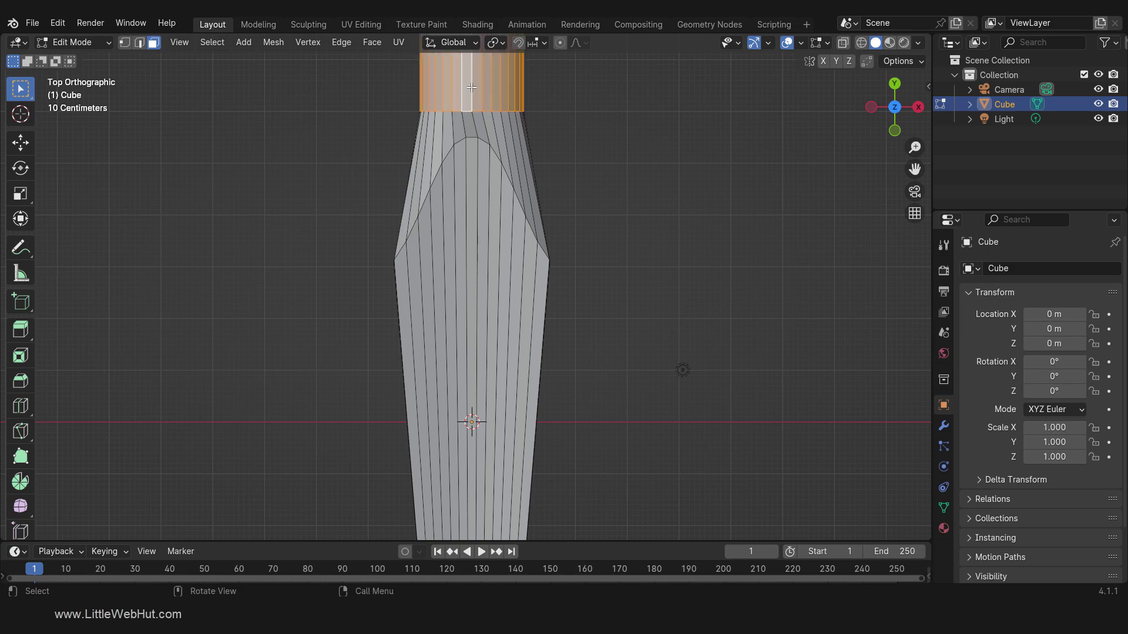
shift+middle_drag(604, 139, 606, 234)
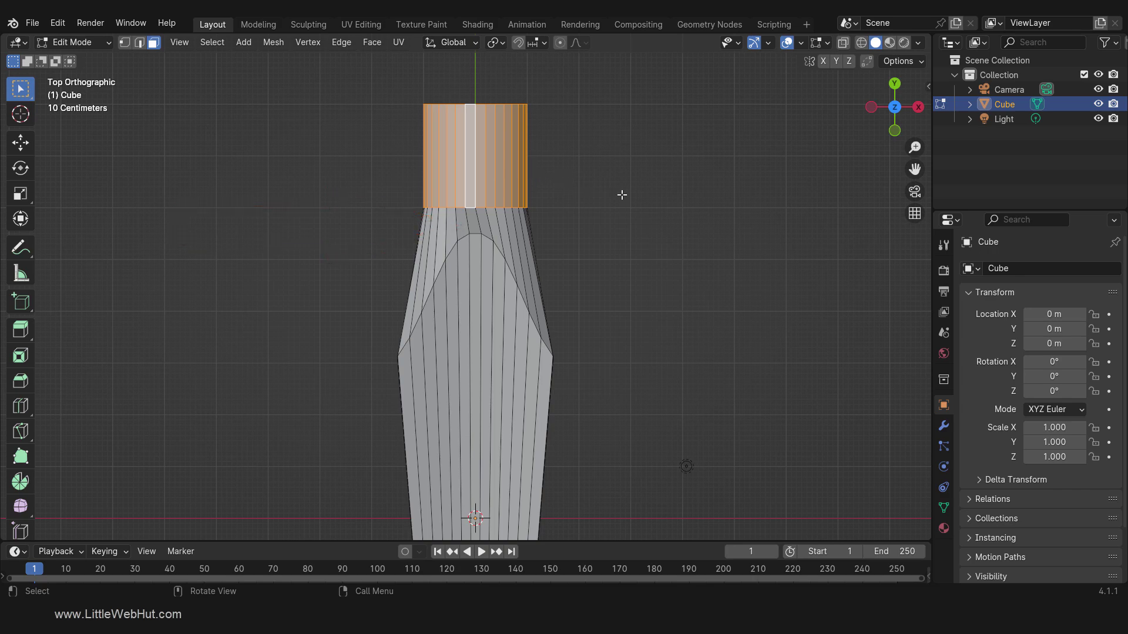
key(r)
key(y)
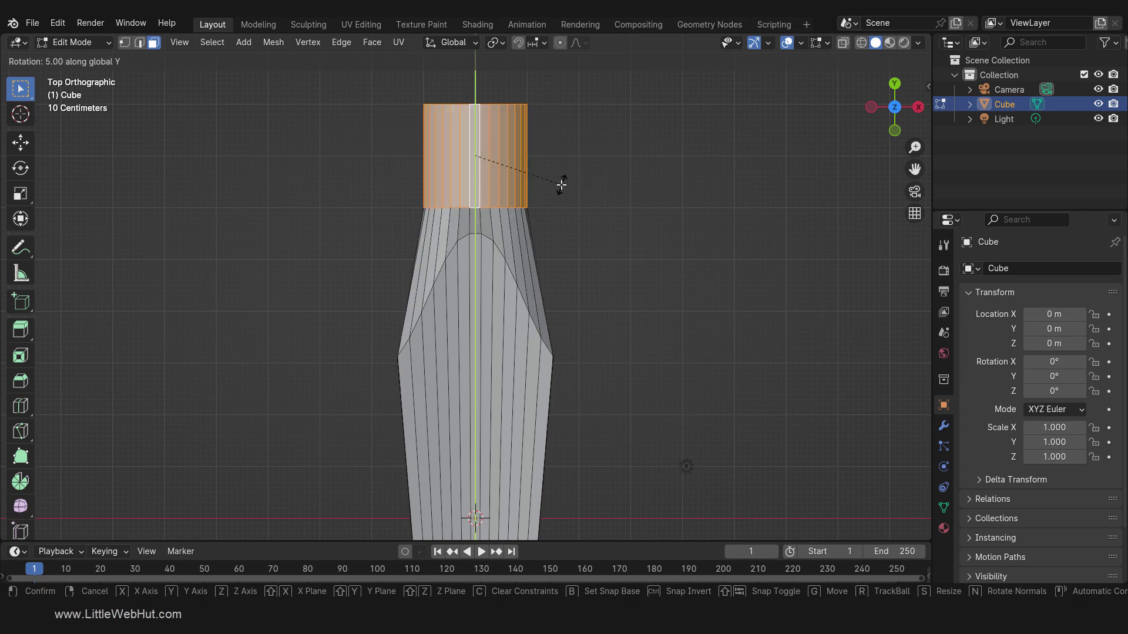
click(560, 182)
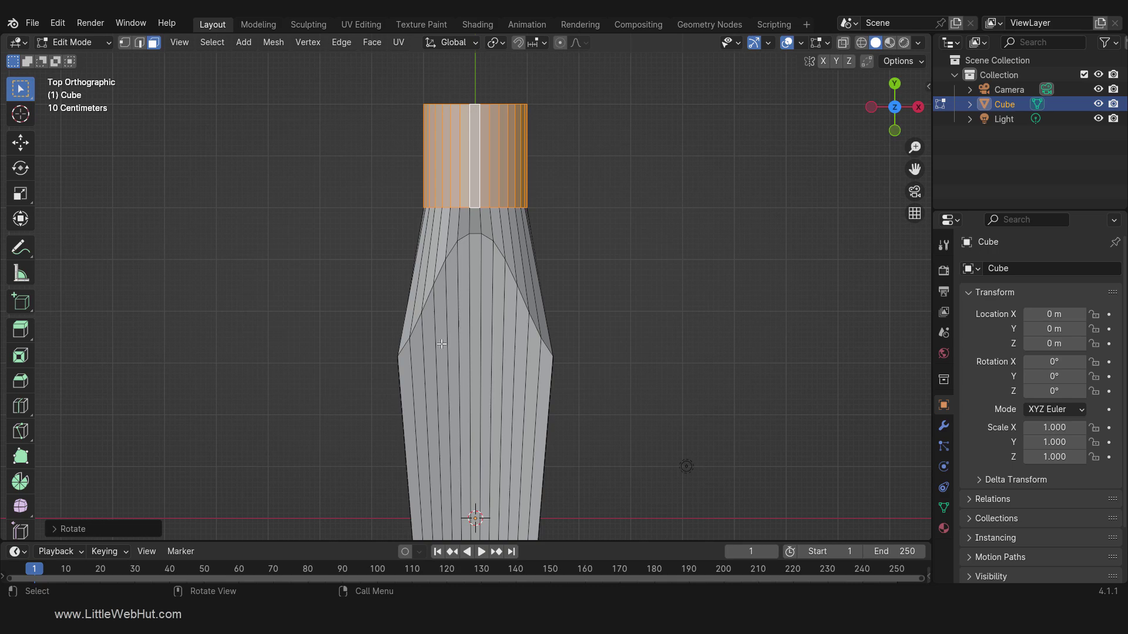
Step: Select the handle's top row of faces and scale them to 0 along Z
drag(408, 366, 545, 397)
middle_drag(728, 415, 675, 343)
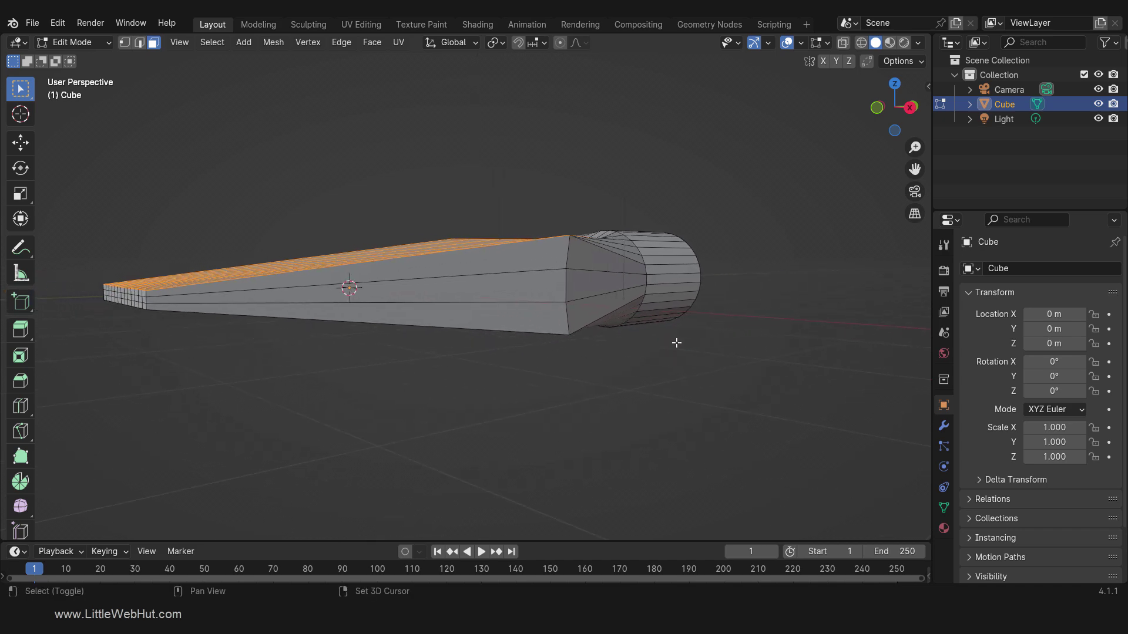
key(s)
text(z)
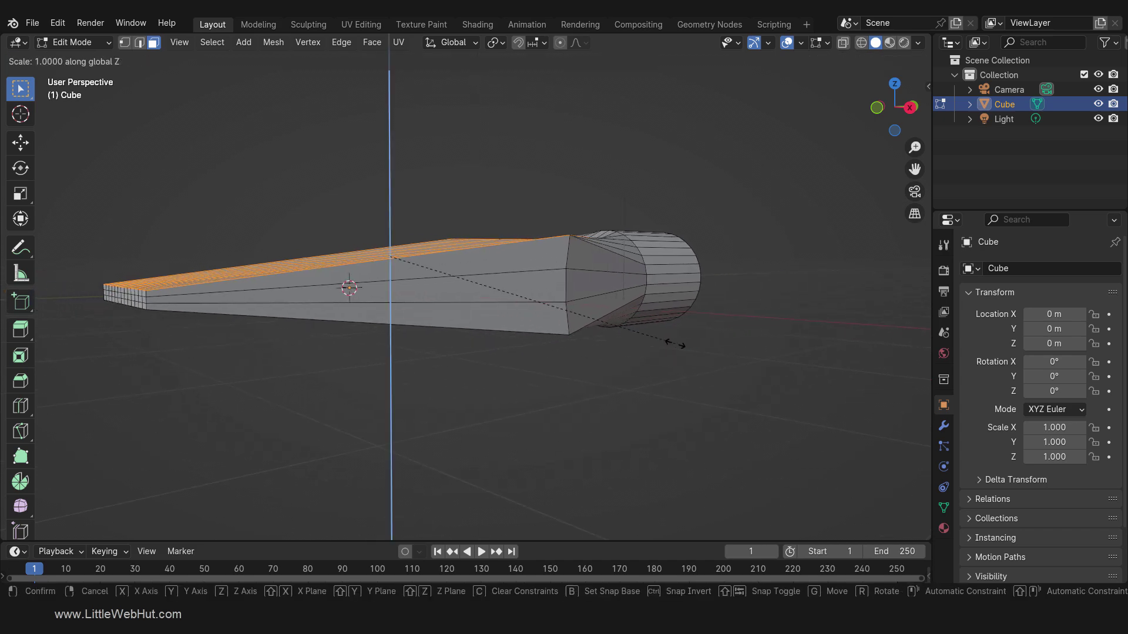
text(0)
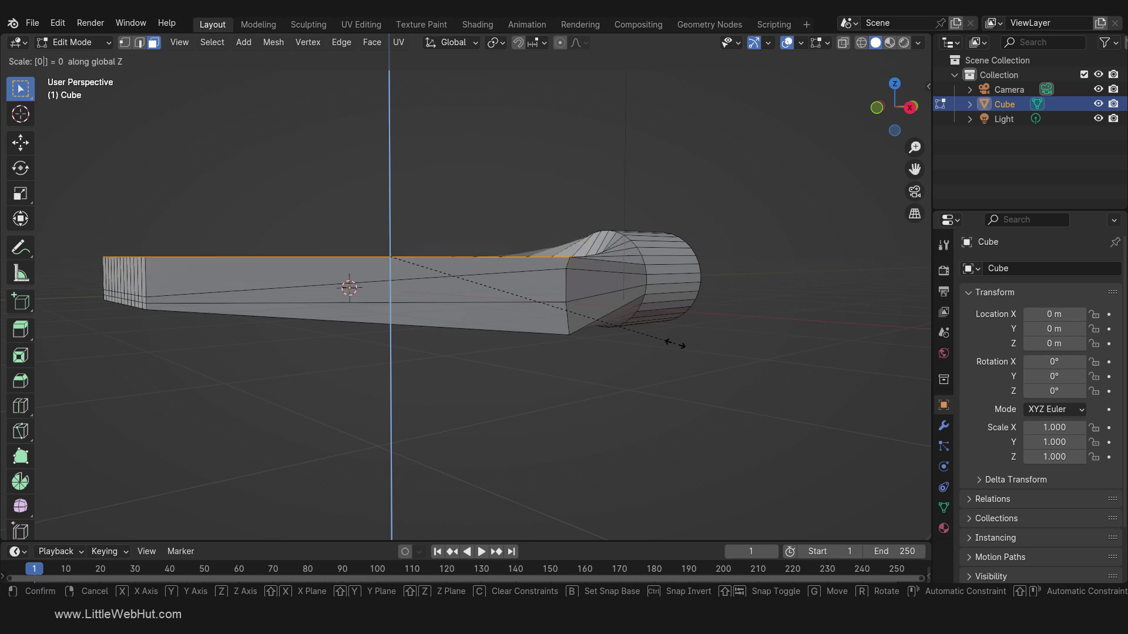
key(Return)
key(KP_3)
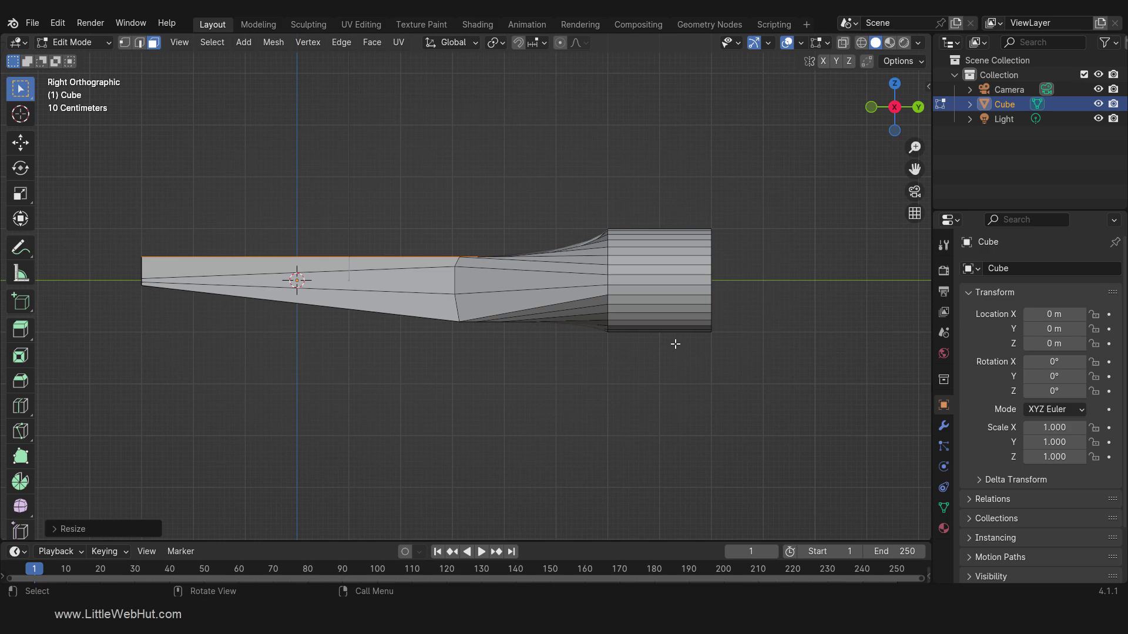
Step: In wireframe shading, tilt the flat top side by 5°
key(z)
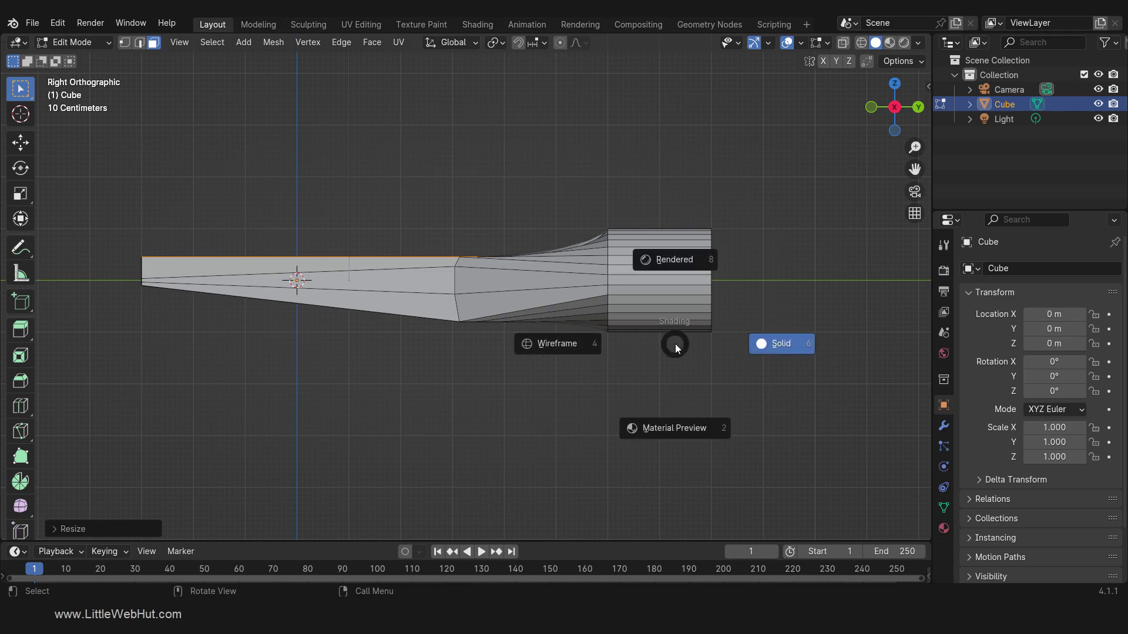
click(562, 342)
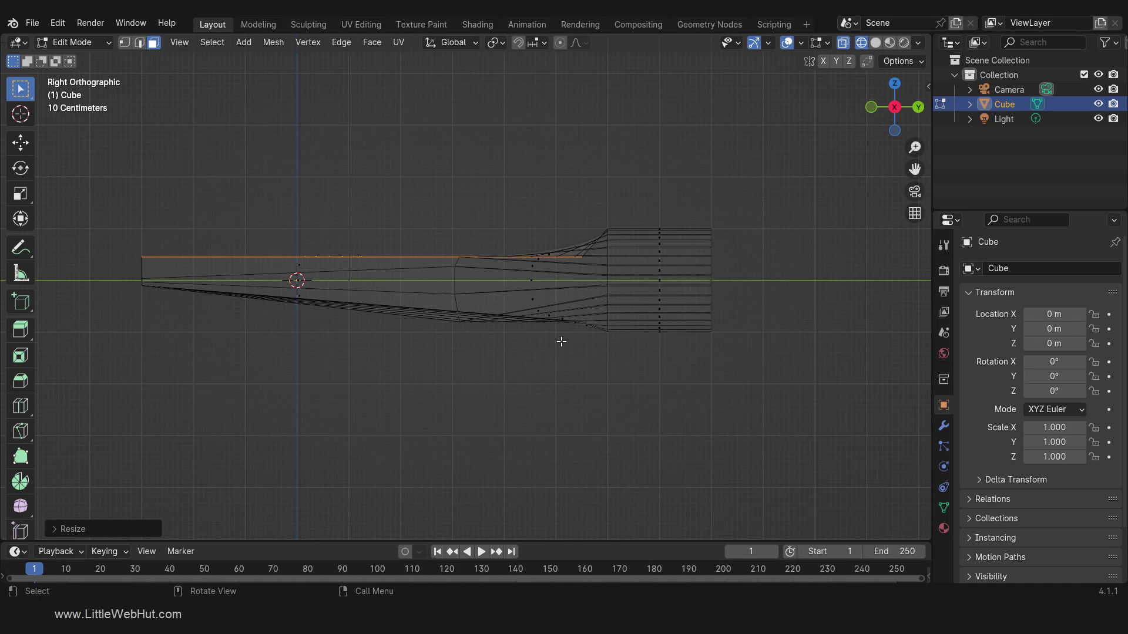
key(r)
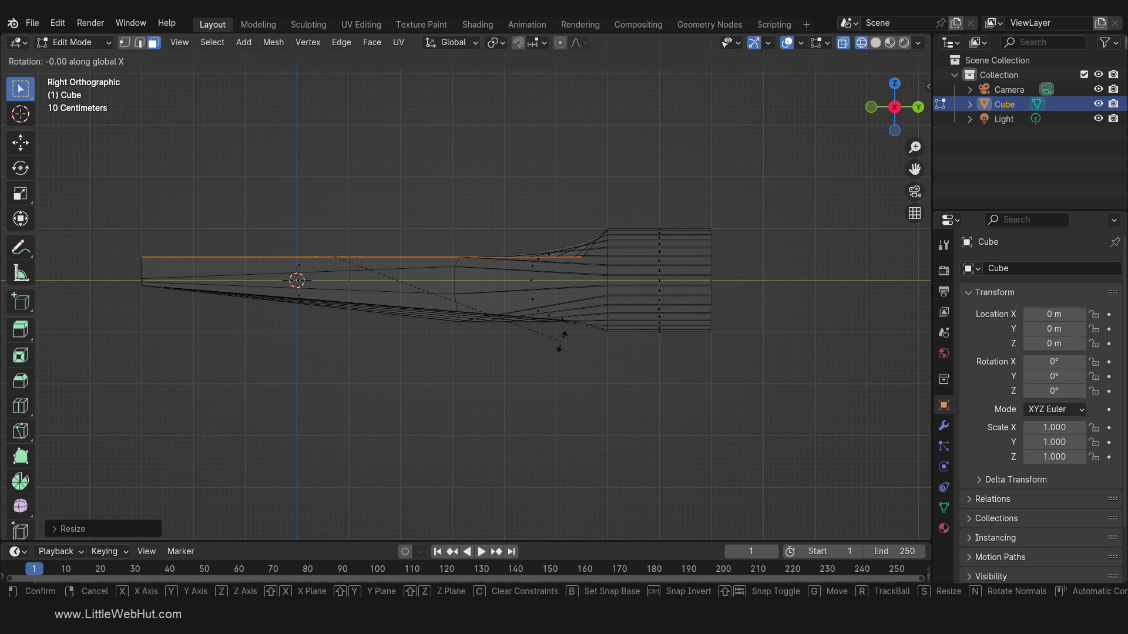
text(5)
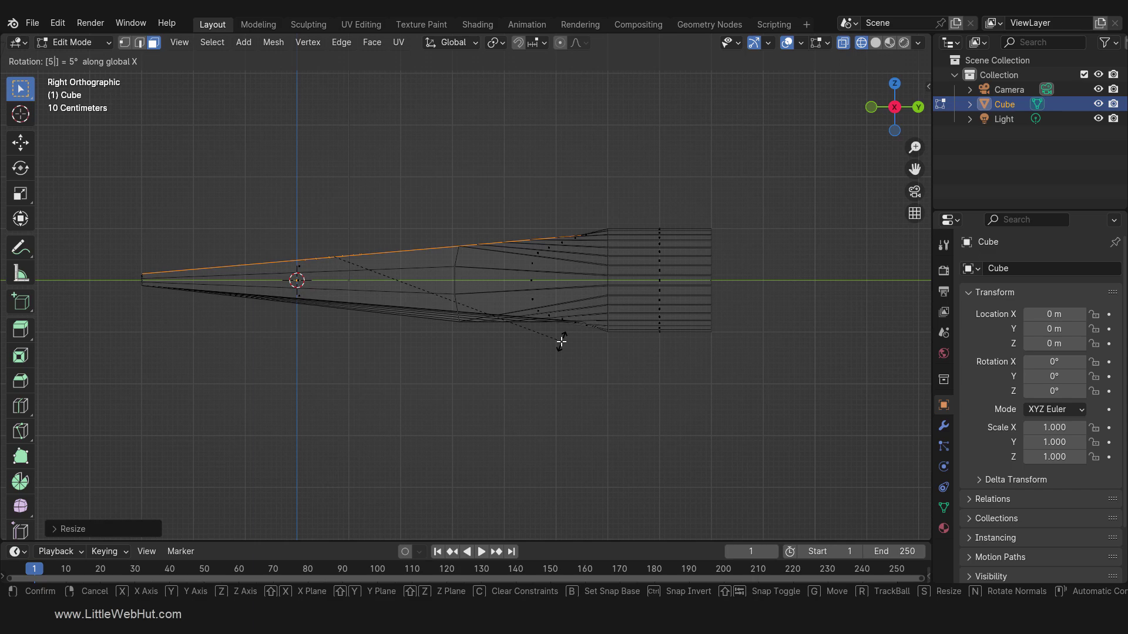
key(Return)
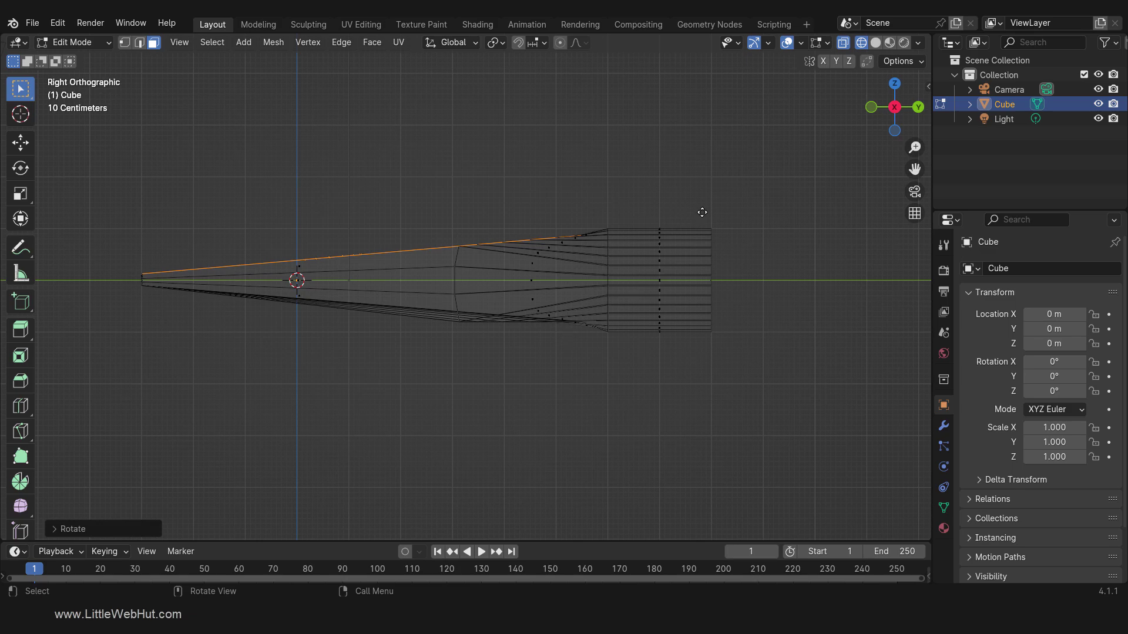
Step: Raise the tilted top side along Z until it meets the collar
key(g)
key(z)
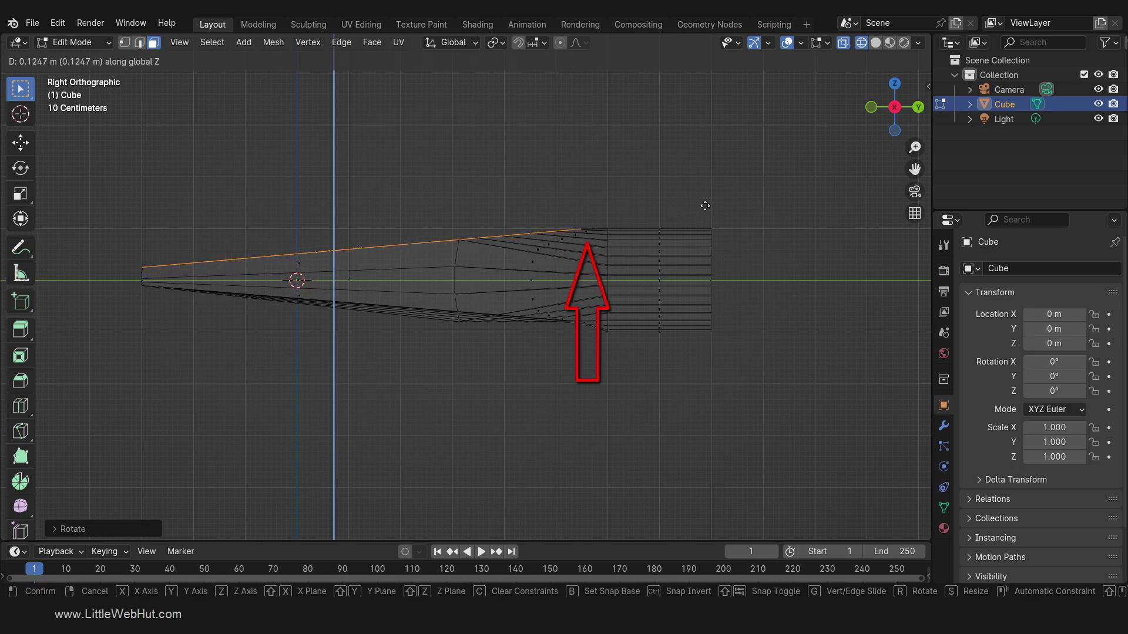
click(707, 205)
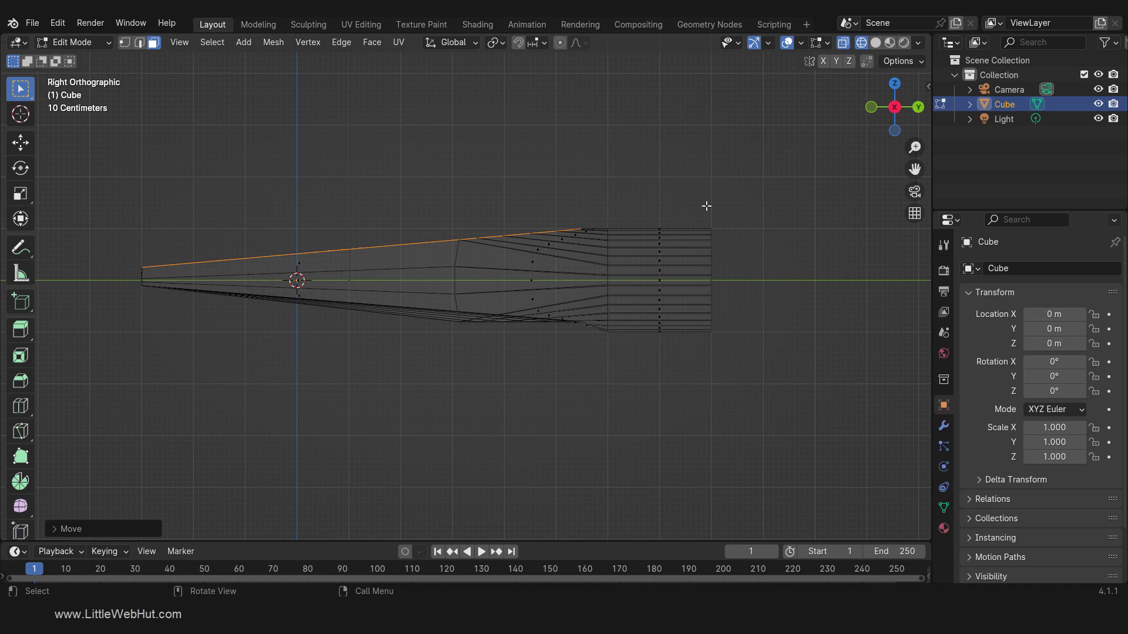
Step: Viewing from below in solid shading, select the handle body's bottom faces
key(ctrl+KP_7)
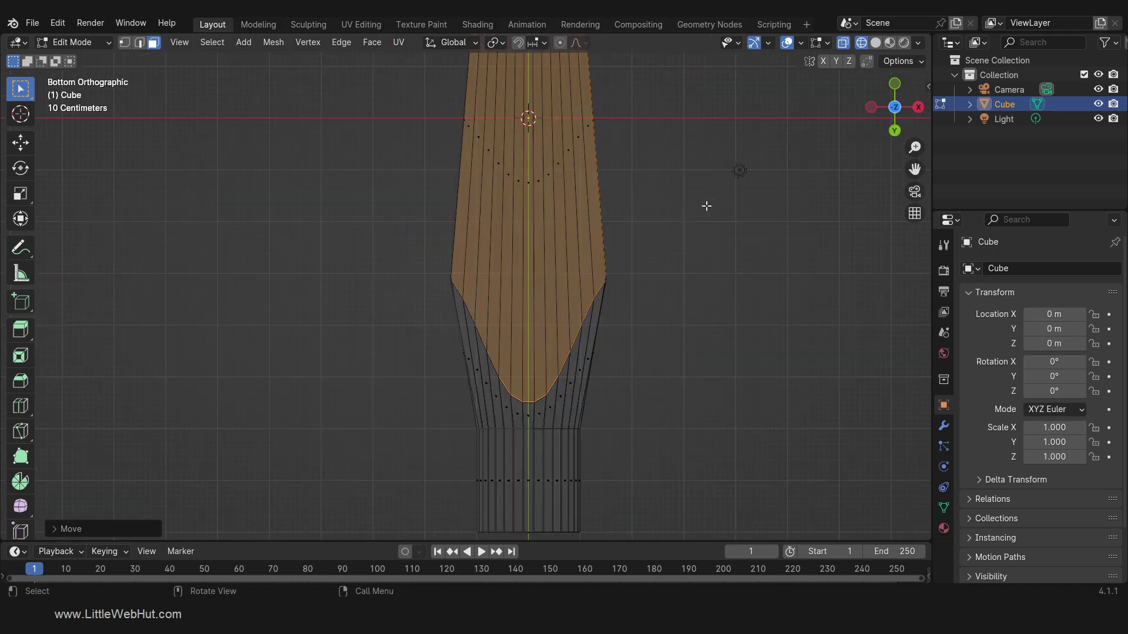
key(z)
click(288, 115)
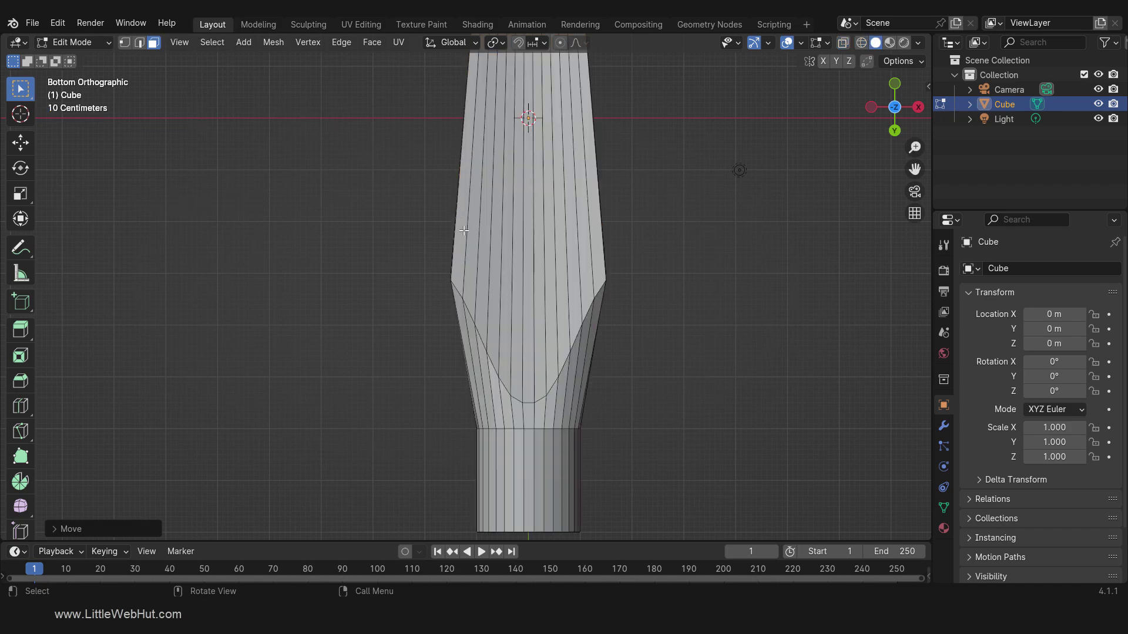
drag(463, 233, 594, 253)
Step: In a right-side wireframe view, flatten the handle's bottom faces to zero height along Z
key(KP_3)
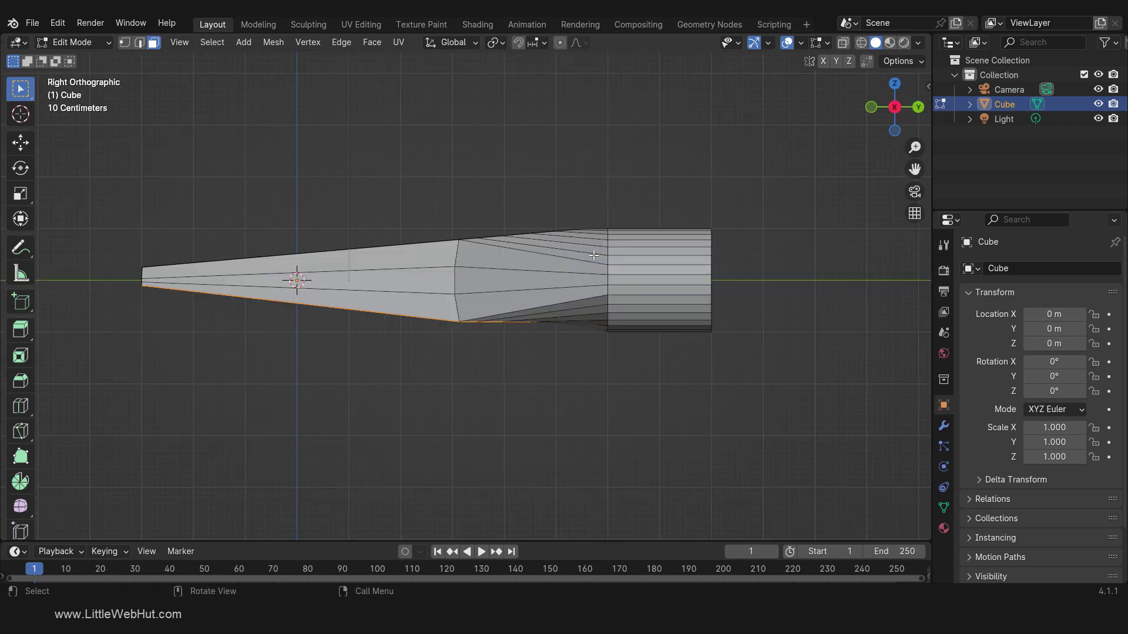
key(z)
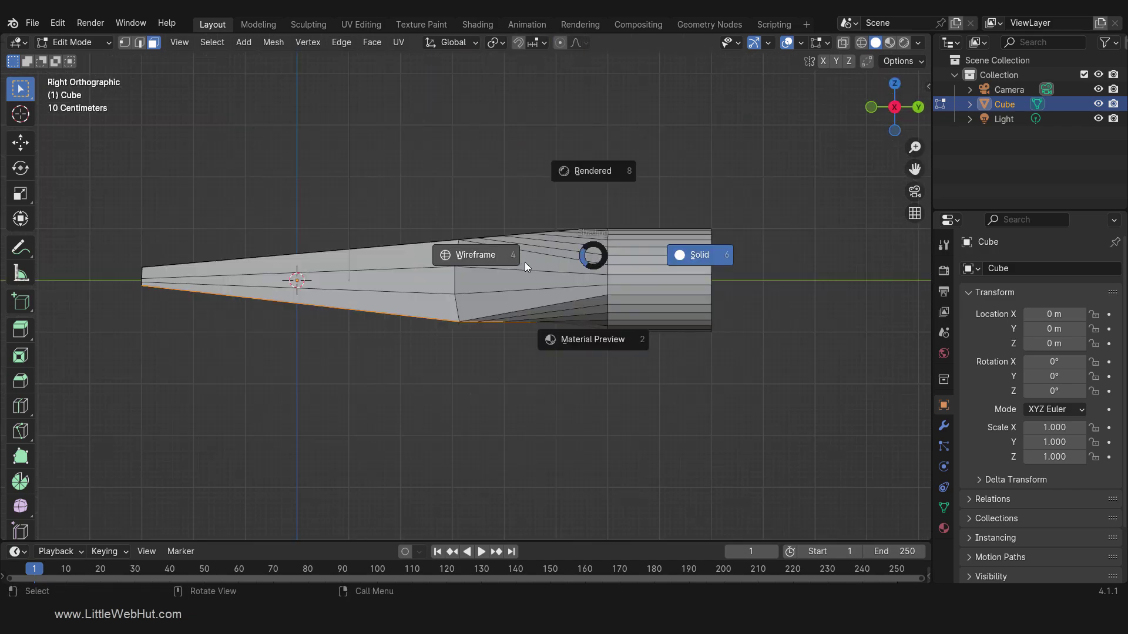
click(491, 261)
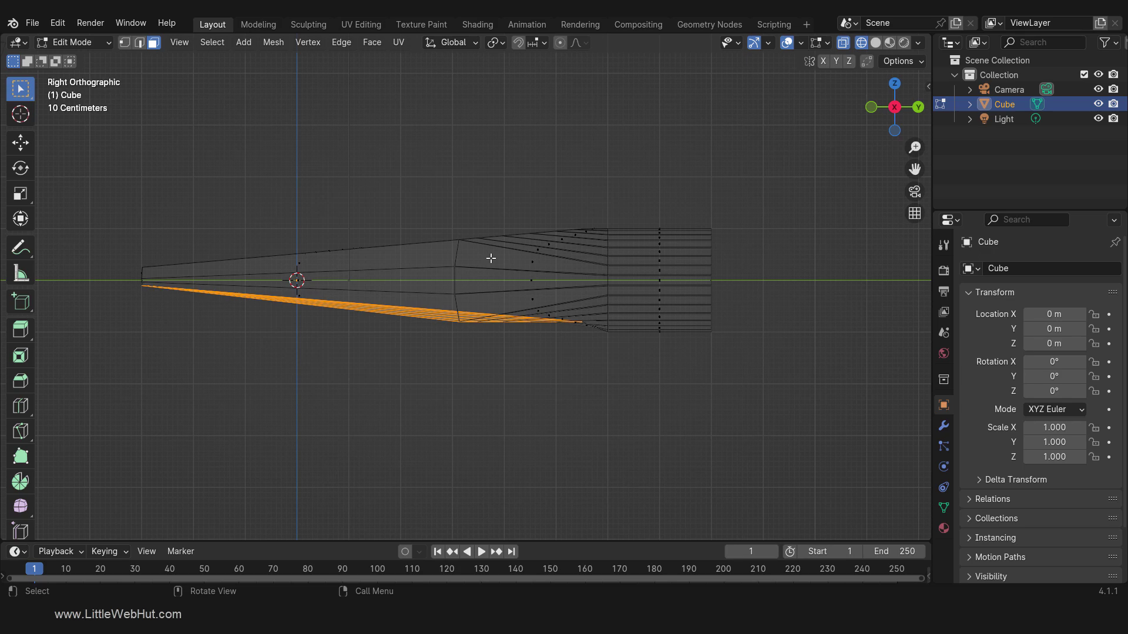
text(sz)
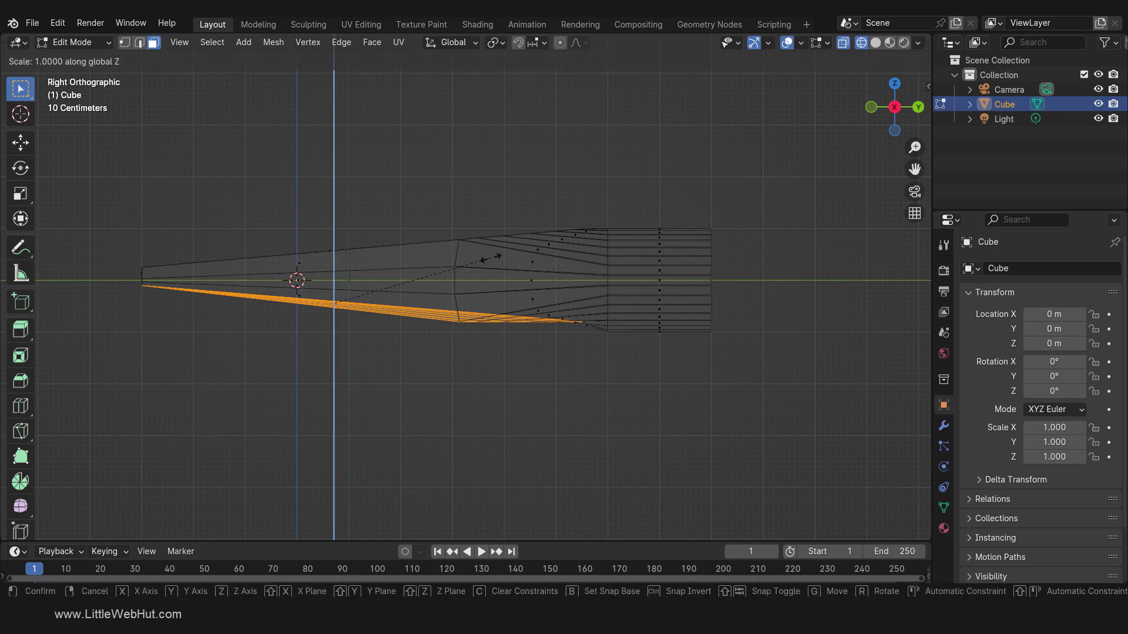
text(0)
key(Return)
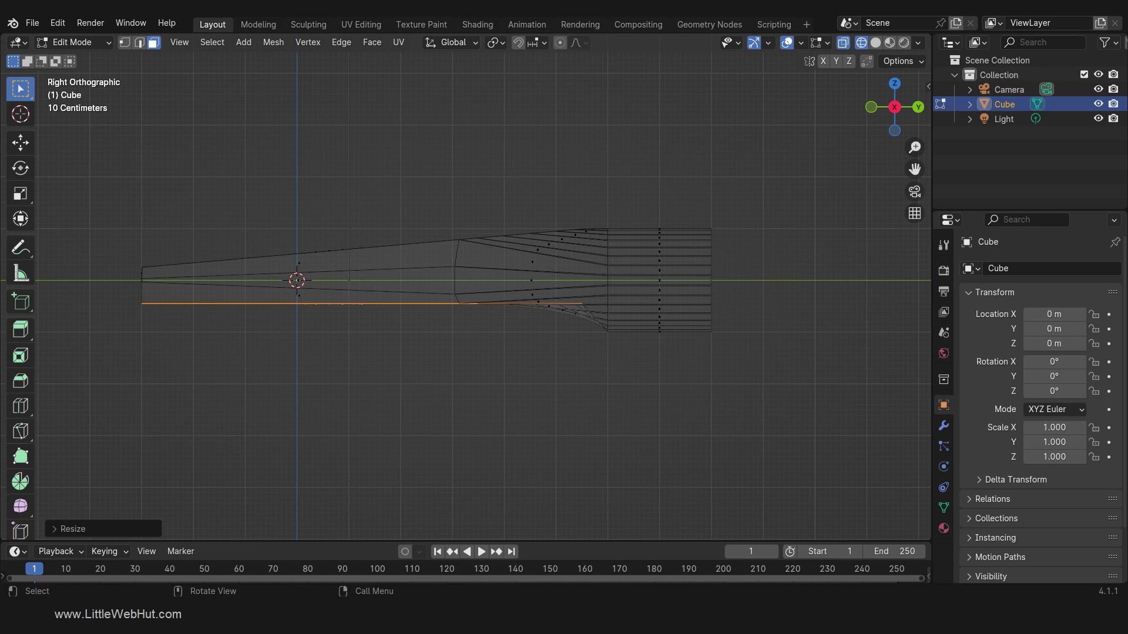
Step: Tilt the handle's bottom edge by -5° around the X axis
key(r)
key(x)
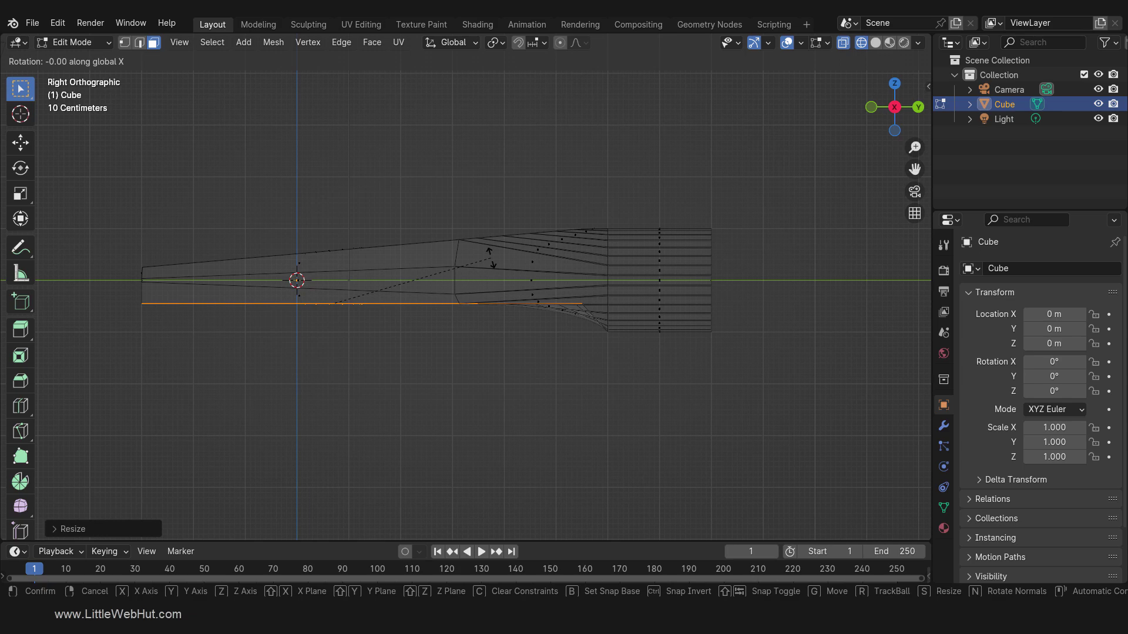
text(-5)
key(Return)
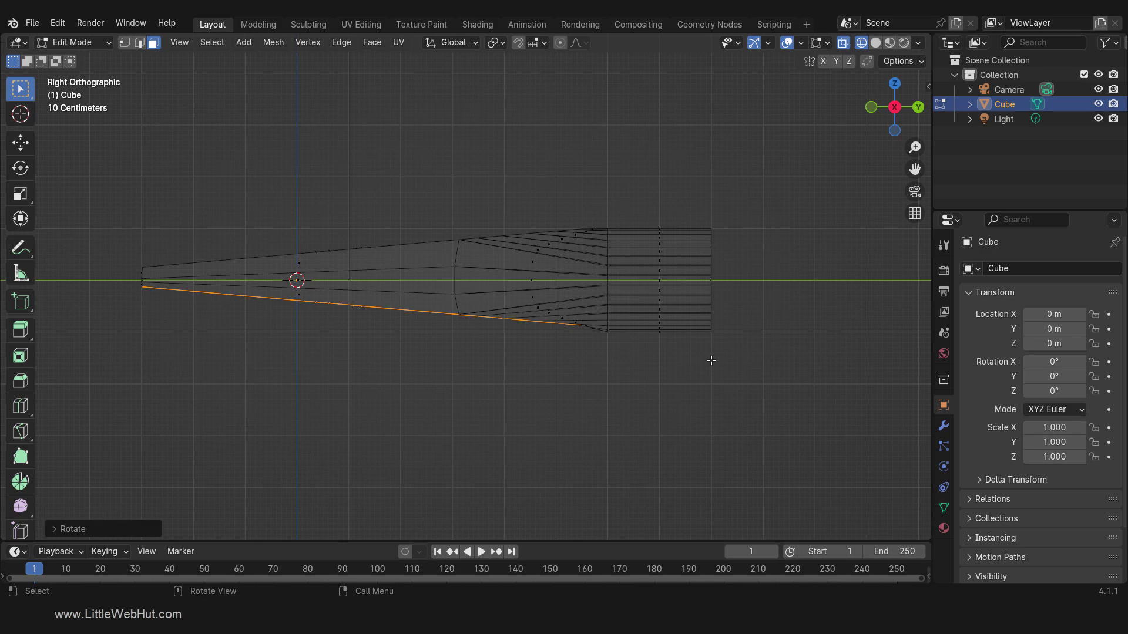
Step: Lower the tilted edge about 0.136 m along Z, then box-select the wide end-cap faces
key(g)
key(z)
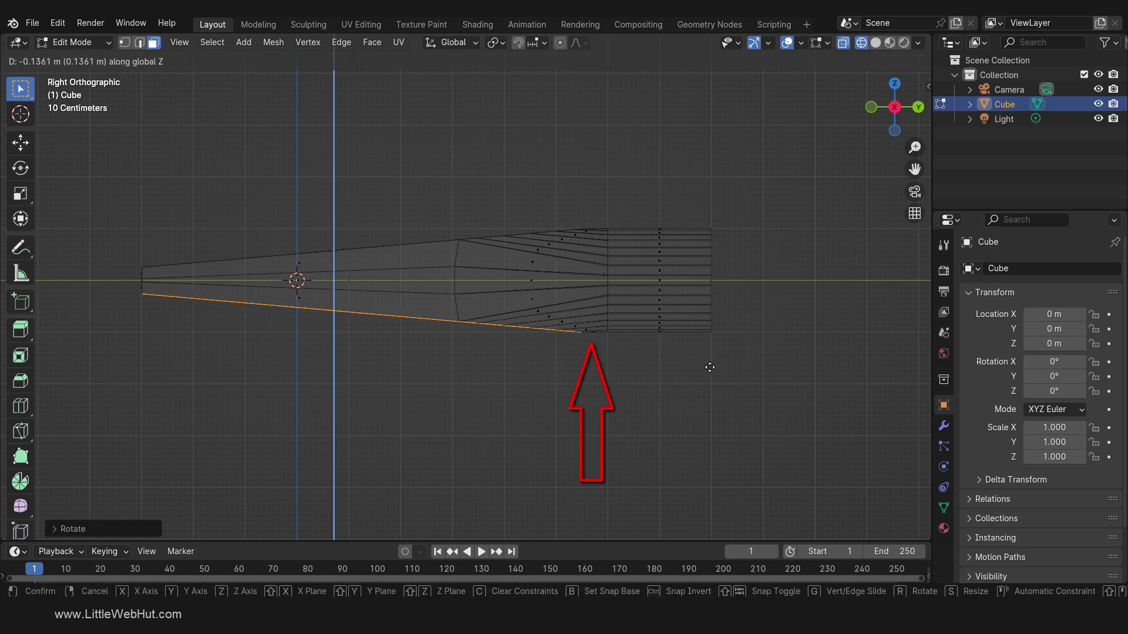
click(710, 367)
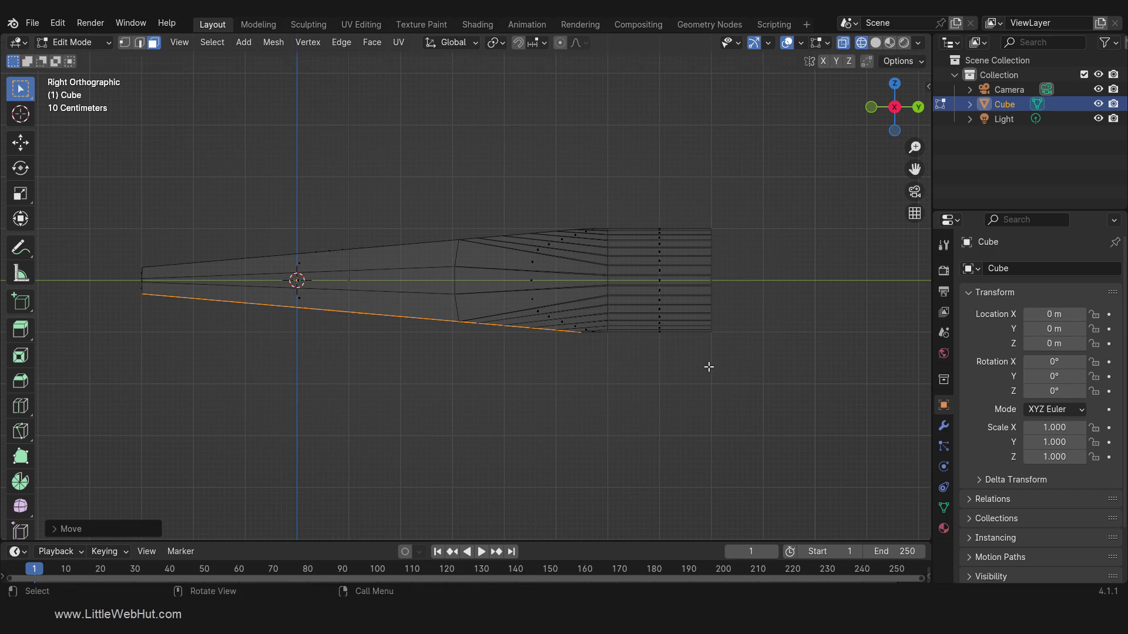
middle_drag(555, 391, 484, 423)
drag(108, 367, 276, 496)
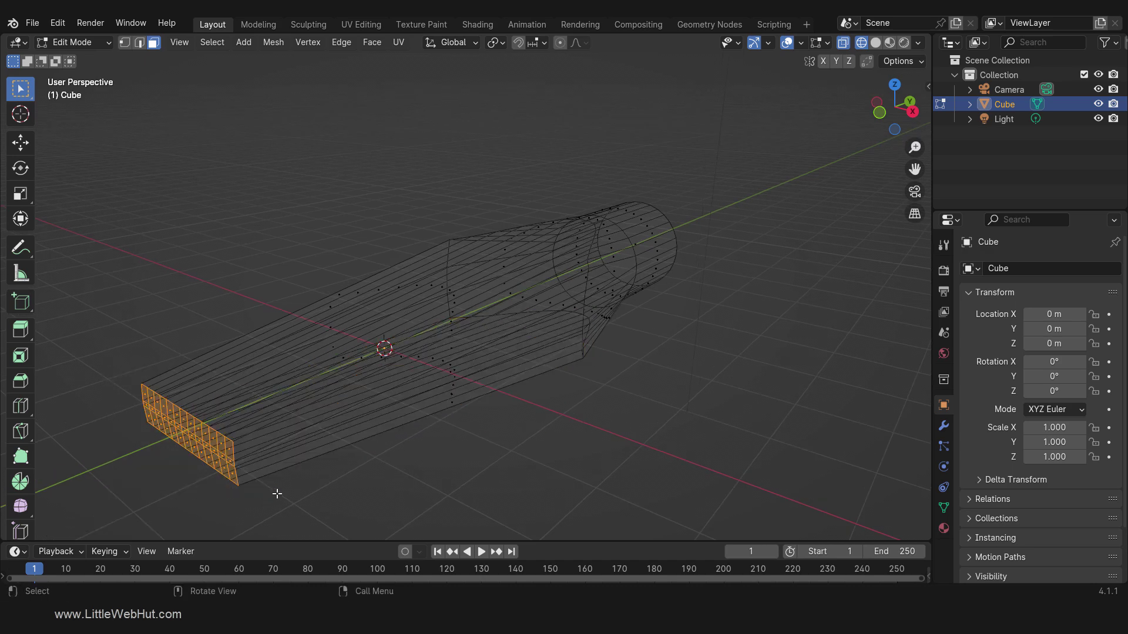
Step: Squash the wide end faces to half height along Z, then return to Solid shading and Object Mode
key(s)
key(z)
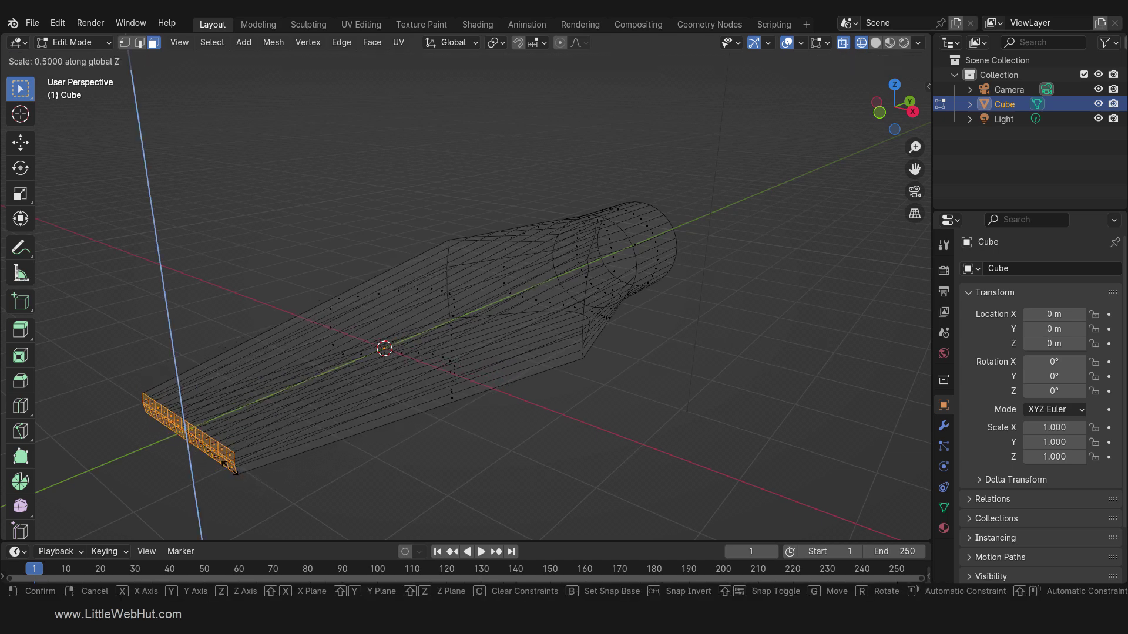
click(225, 464)
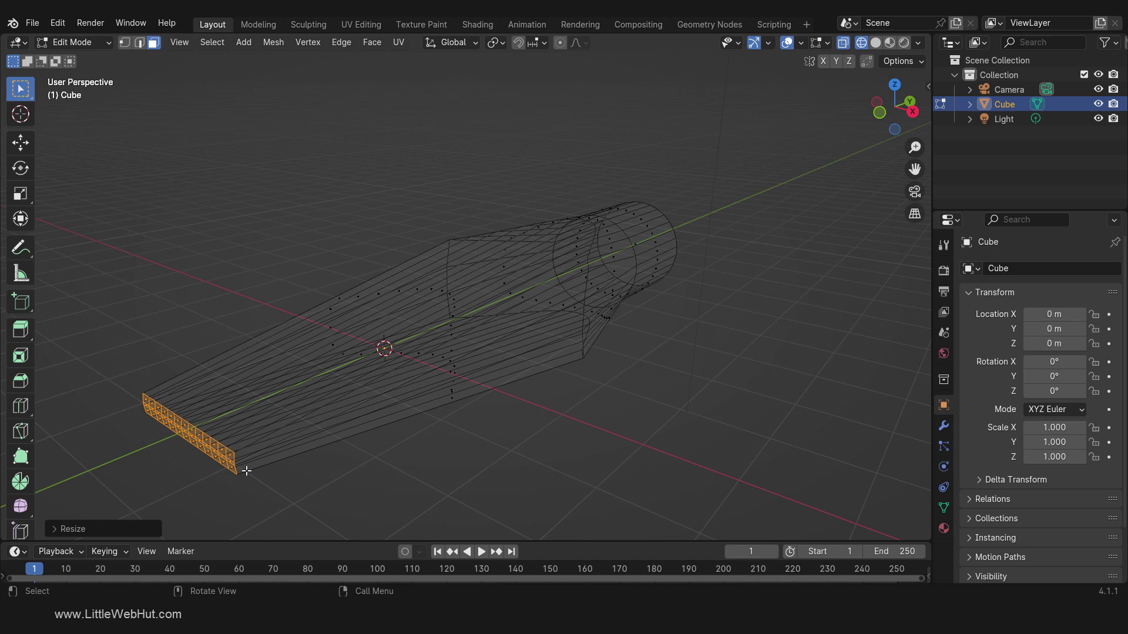
key(z)
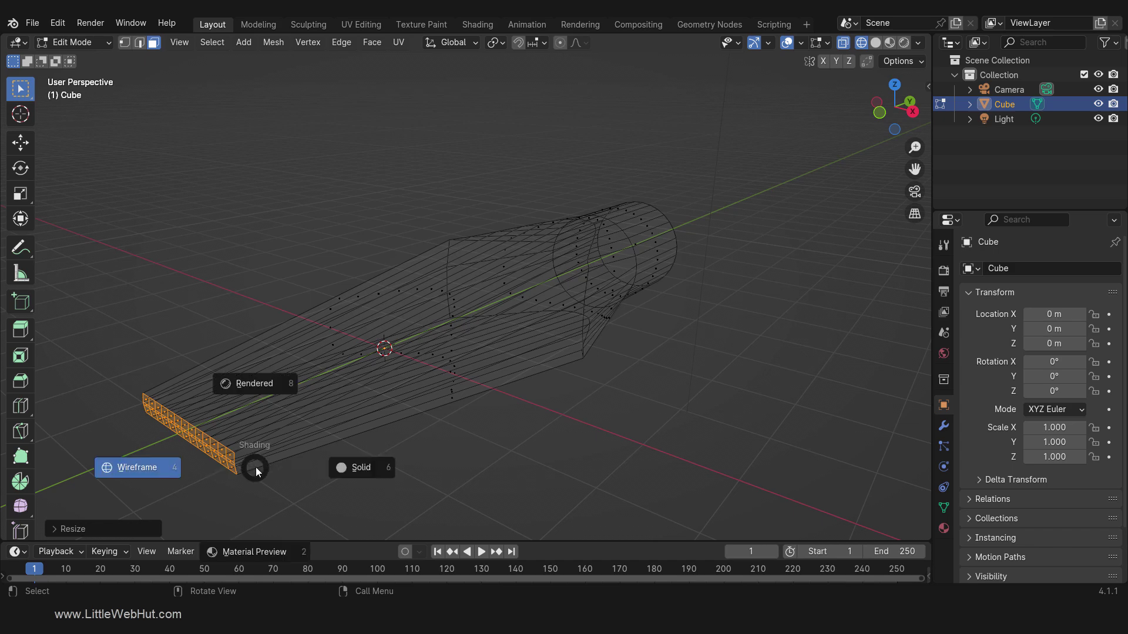
click(356, 465)
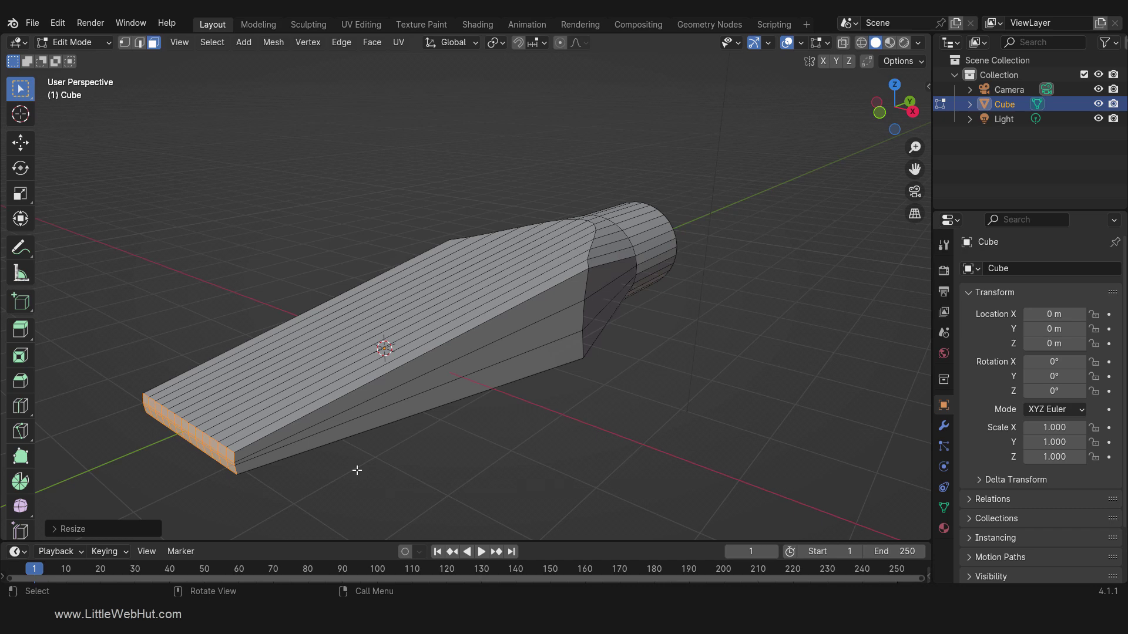
key(Tab)
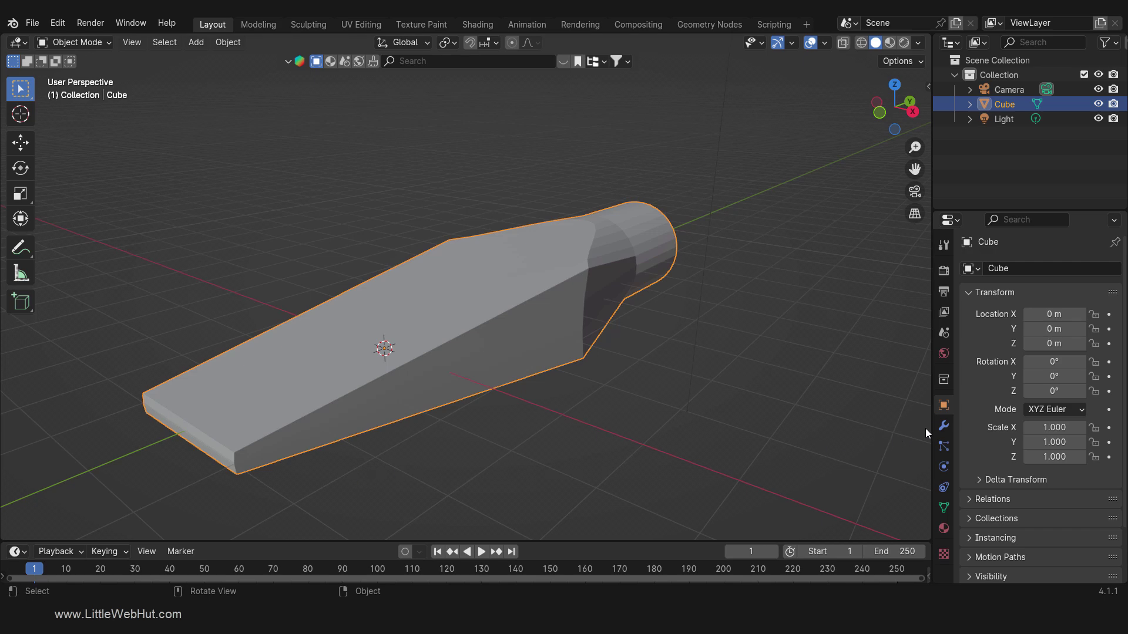
Step: Add a Subdivision Surface modifier to the handle with viewport level 2 and render level 3
click(944, 426)
click(1023, 268)
mouse_move(1027, 260)
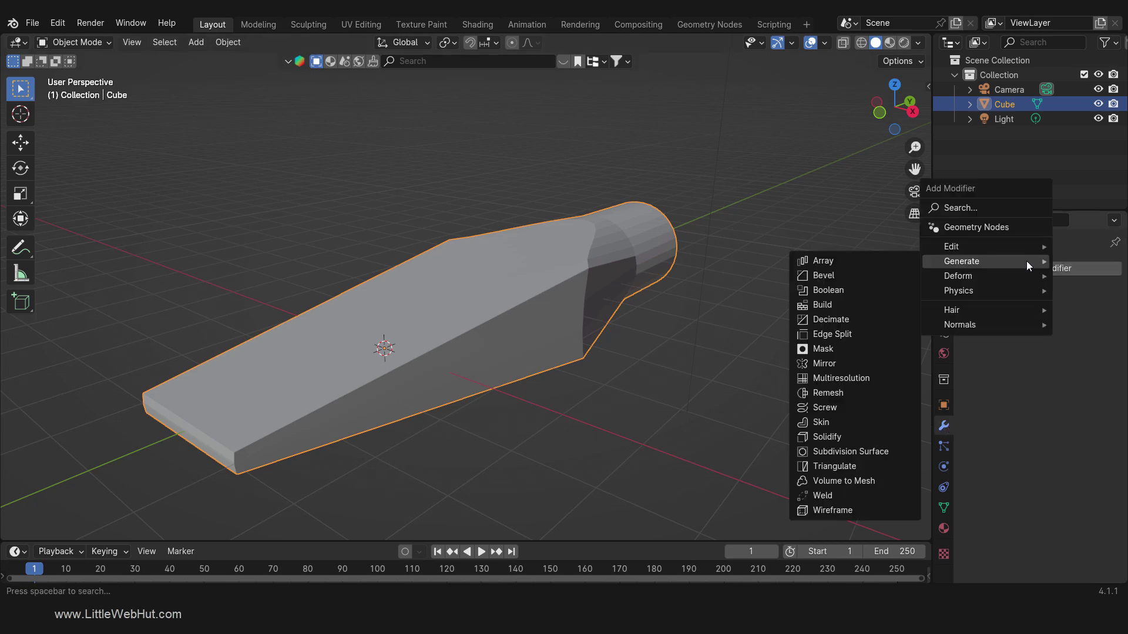
click(897, 451)
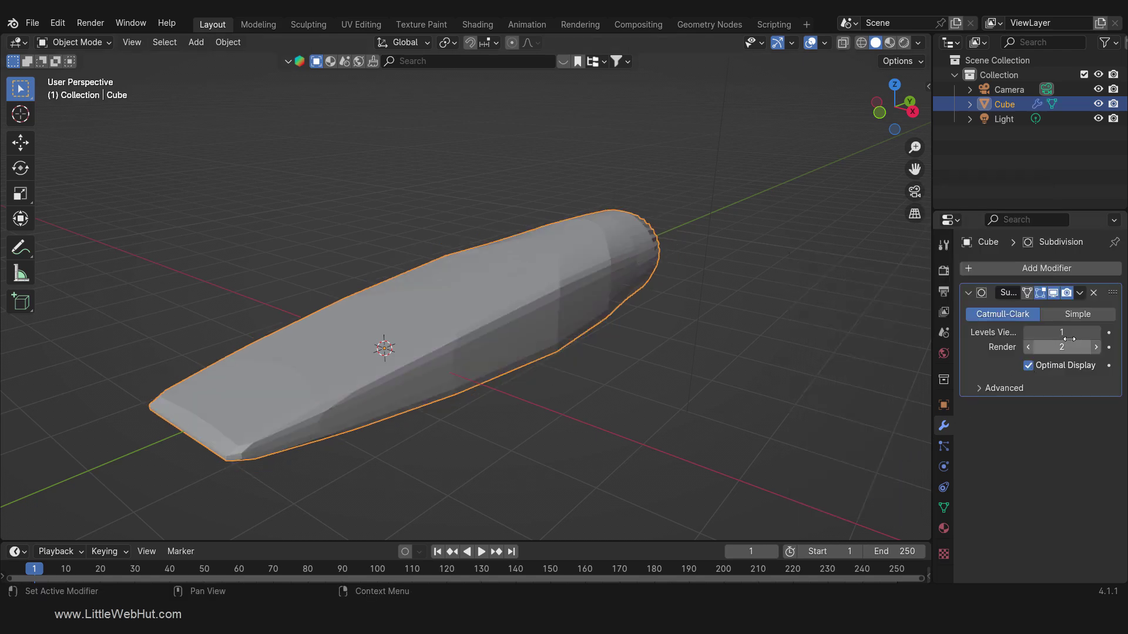
click(1095, 333)
click(1096, 347)
Step: Shade the handle smooth and go back into Edit Mode
right_click(595, 281)
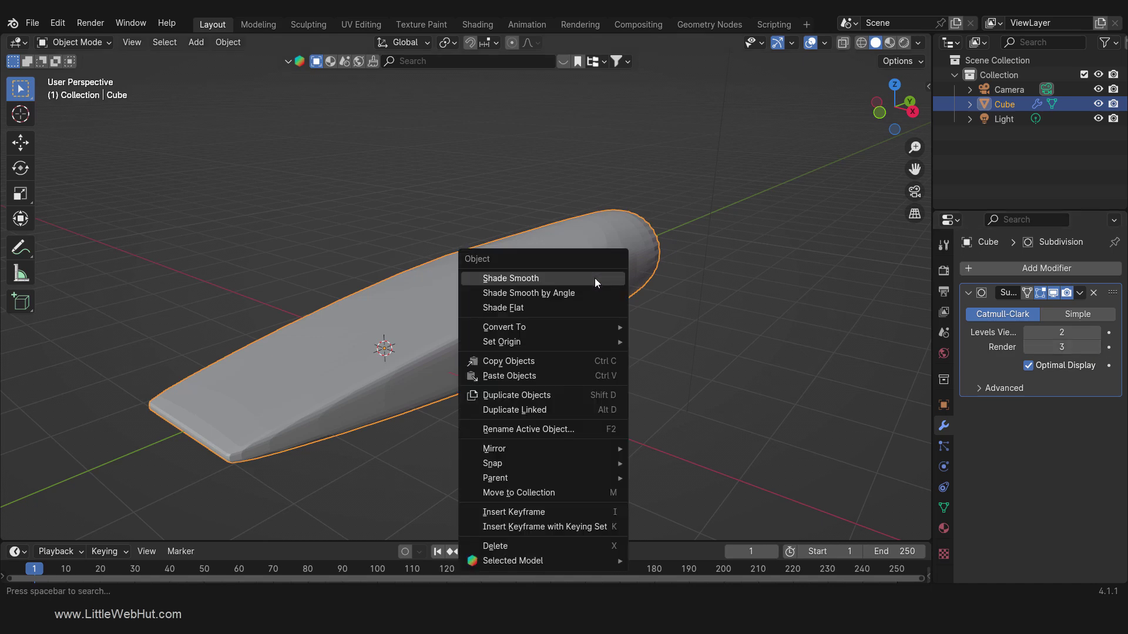
click(591, 280)
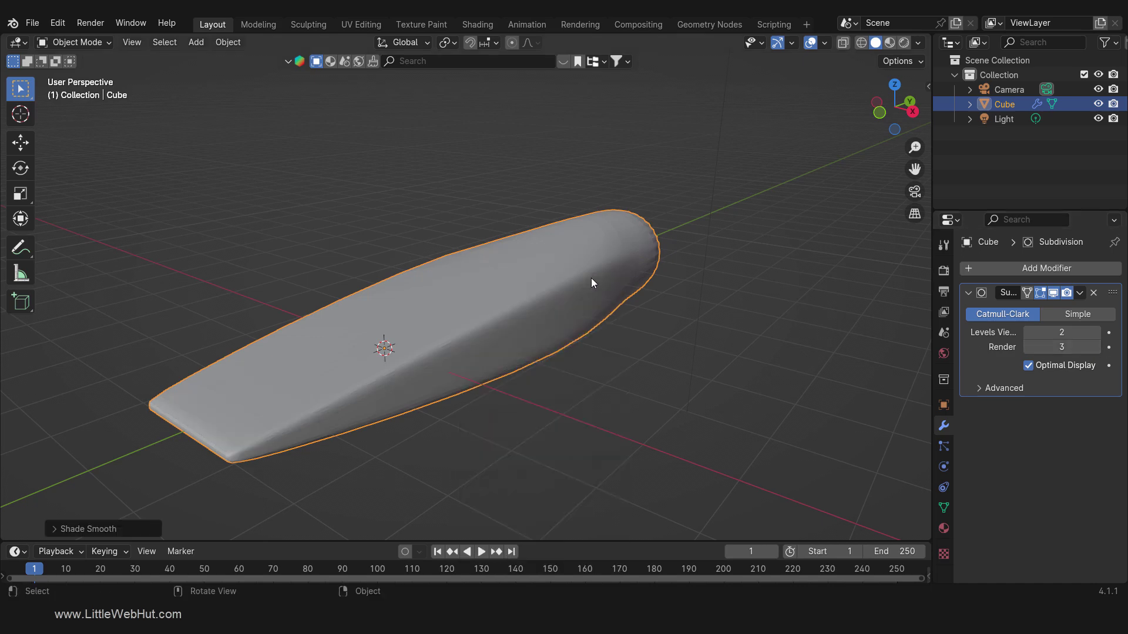
middle_drag(659, 370, 630, 384)
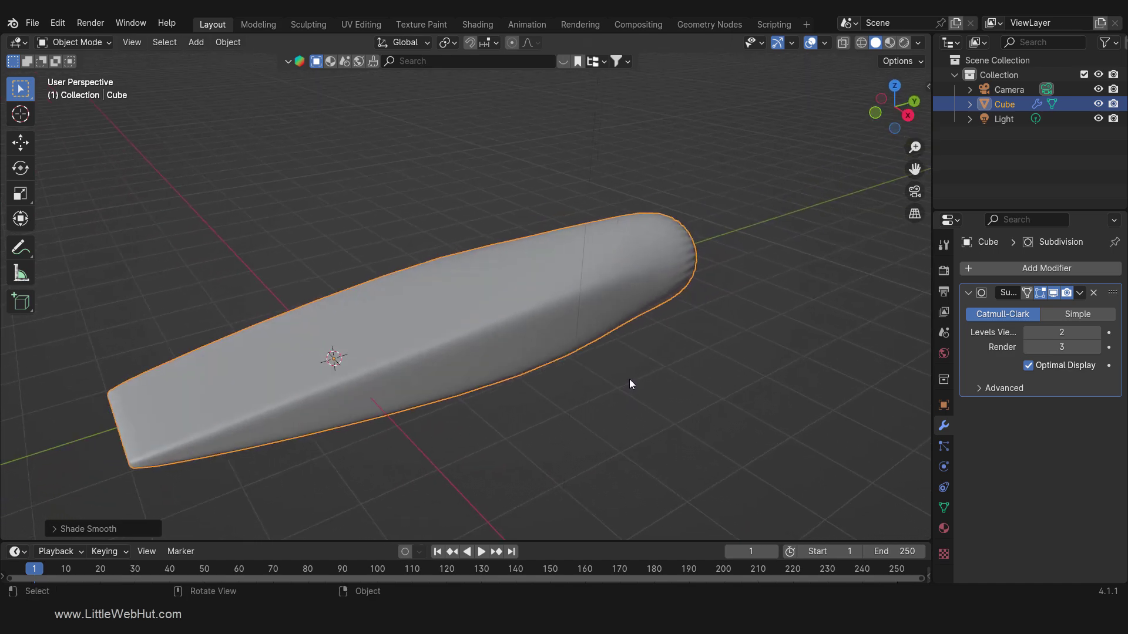
key(Tab)
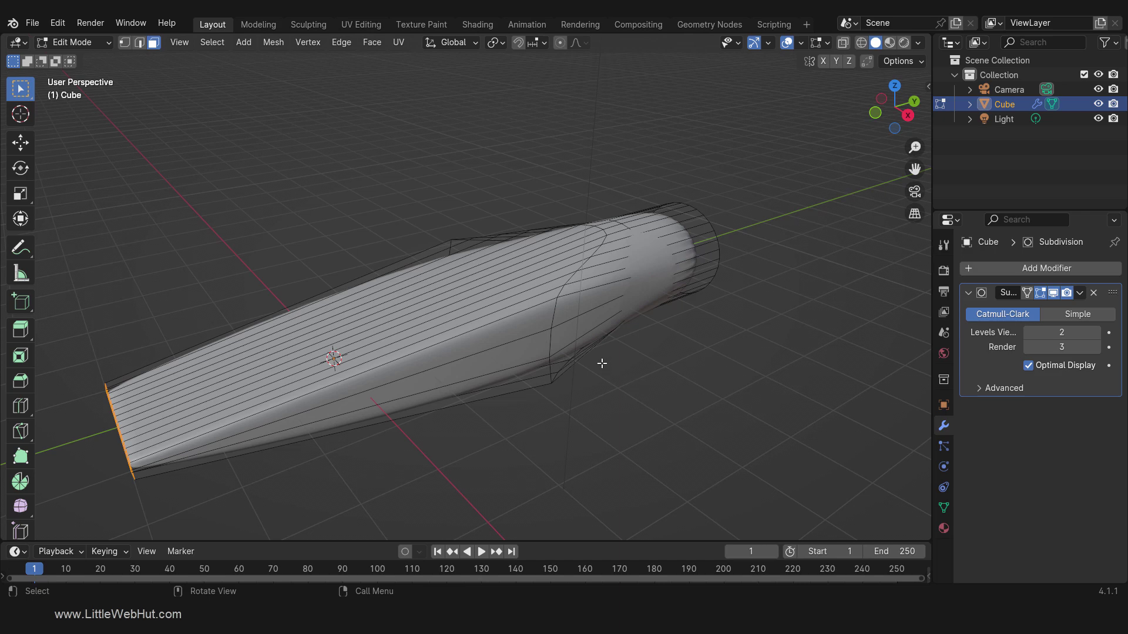
Step: In edge select, slide the upper and lower lengthwise edges on one side toward the borders
click(143, 43)
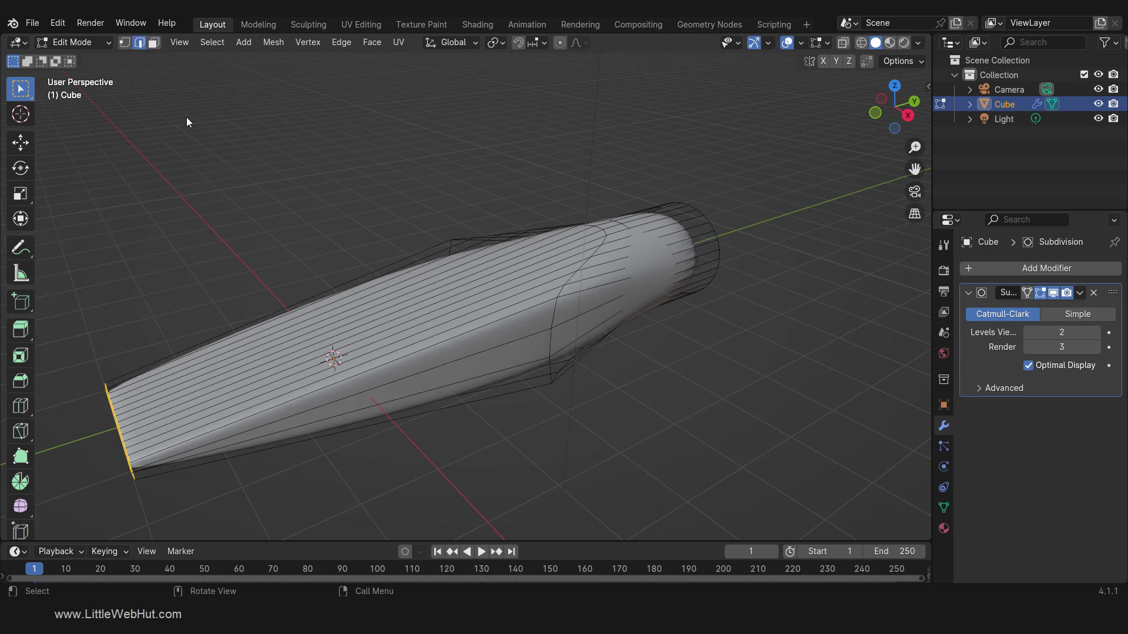
click(505, 347)
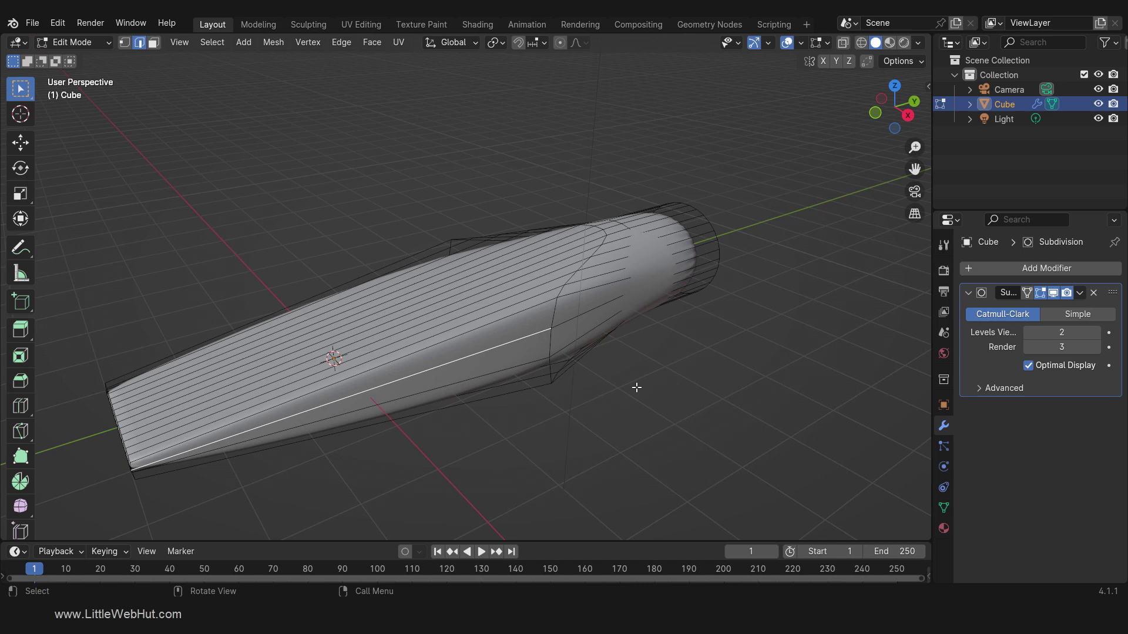
key(g)
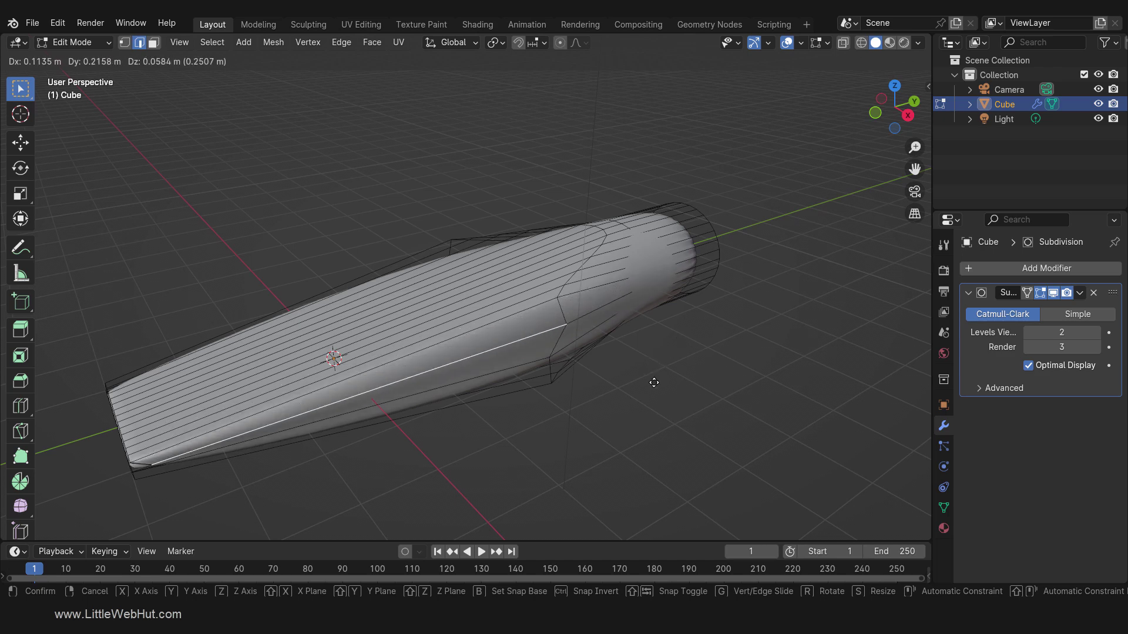
key(g)
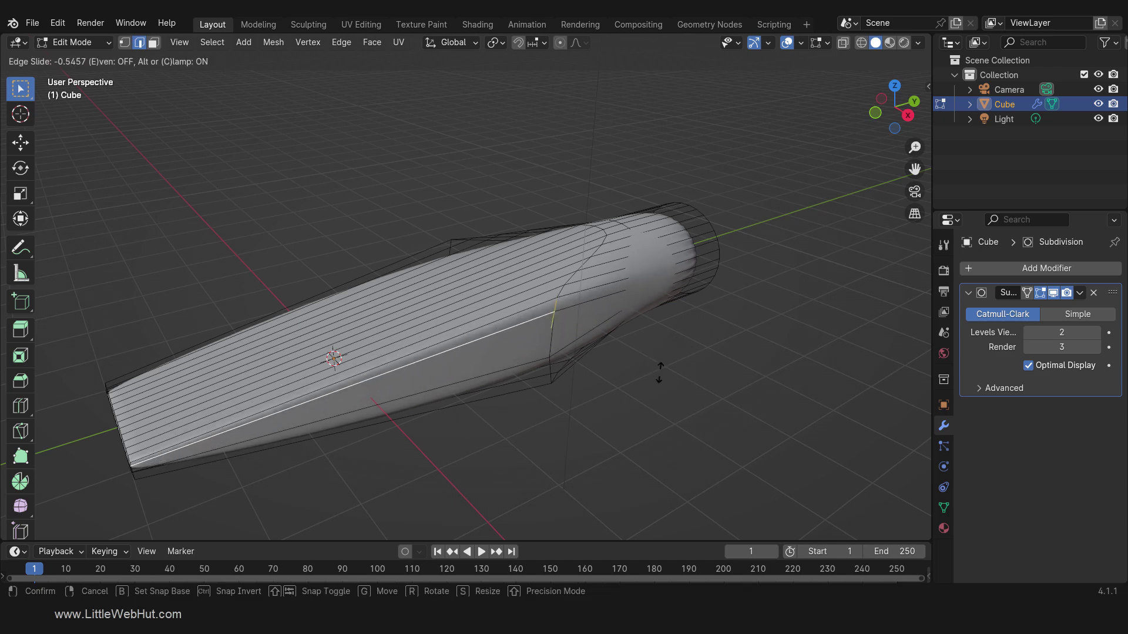
click(672, 339)
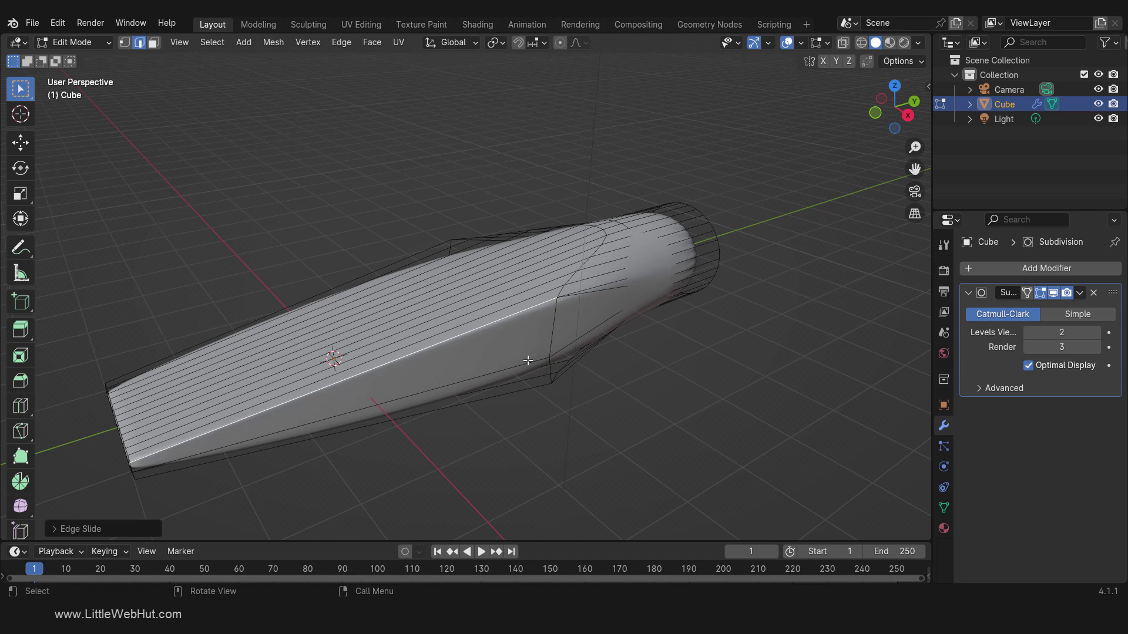
click(532, 360)
key(g)
key(g)
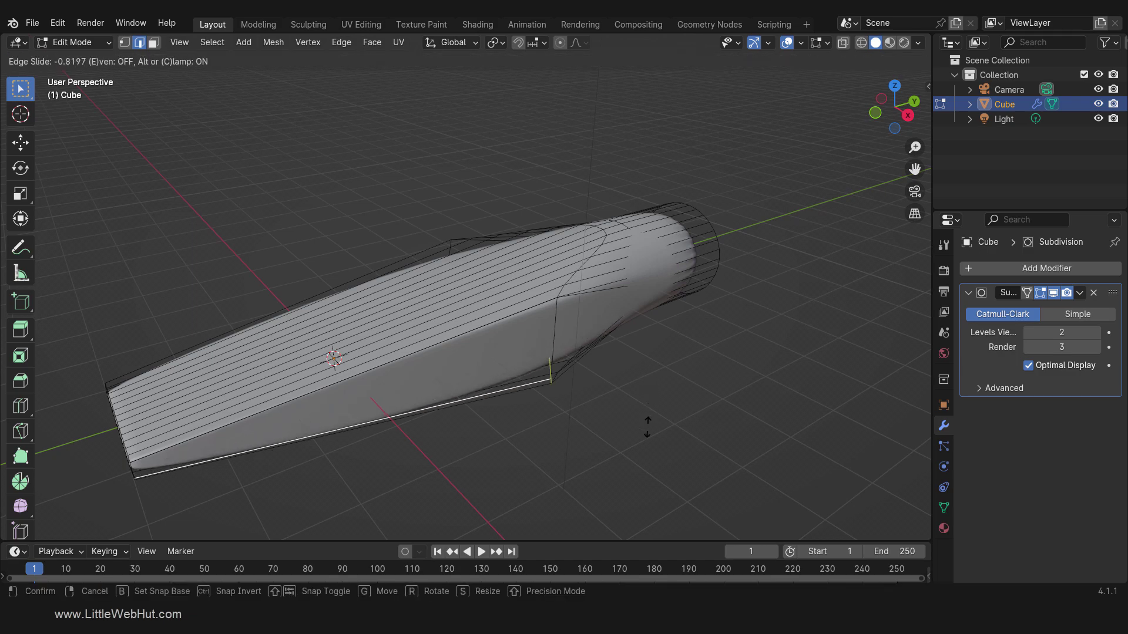
click(657, 469)
Step: Slide a long edge on the handle's other side down to its bottom border
middle_drag(415, 453, 591, 450)
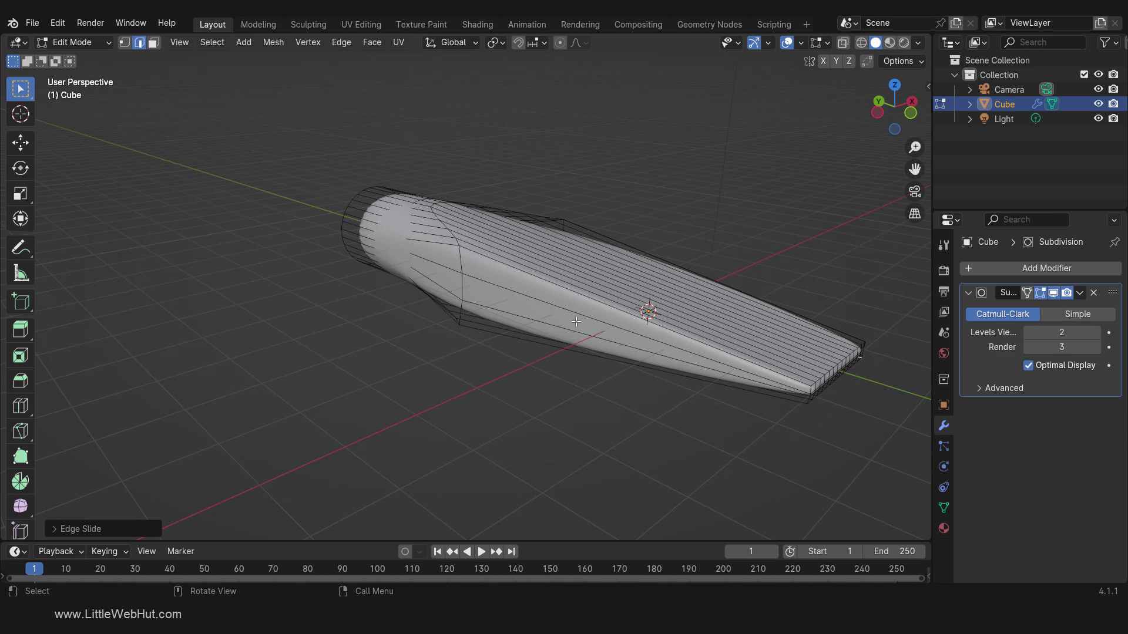
click(575, 312)
key(g)
key(g)
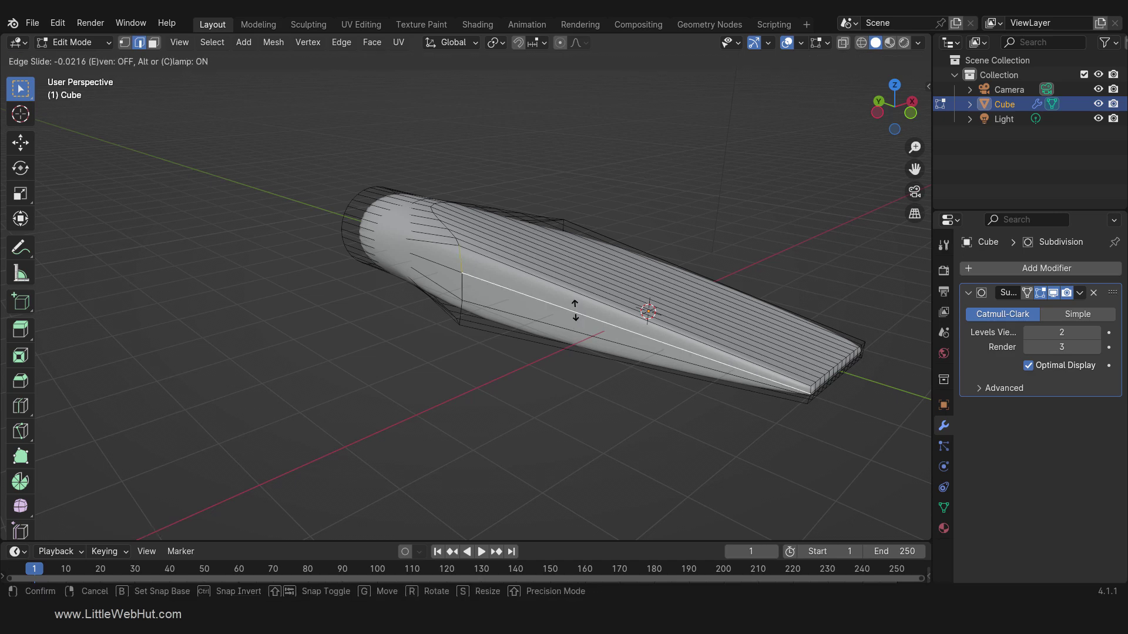
click(574, 245)
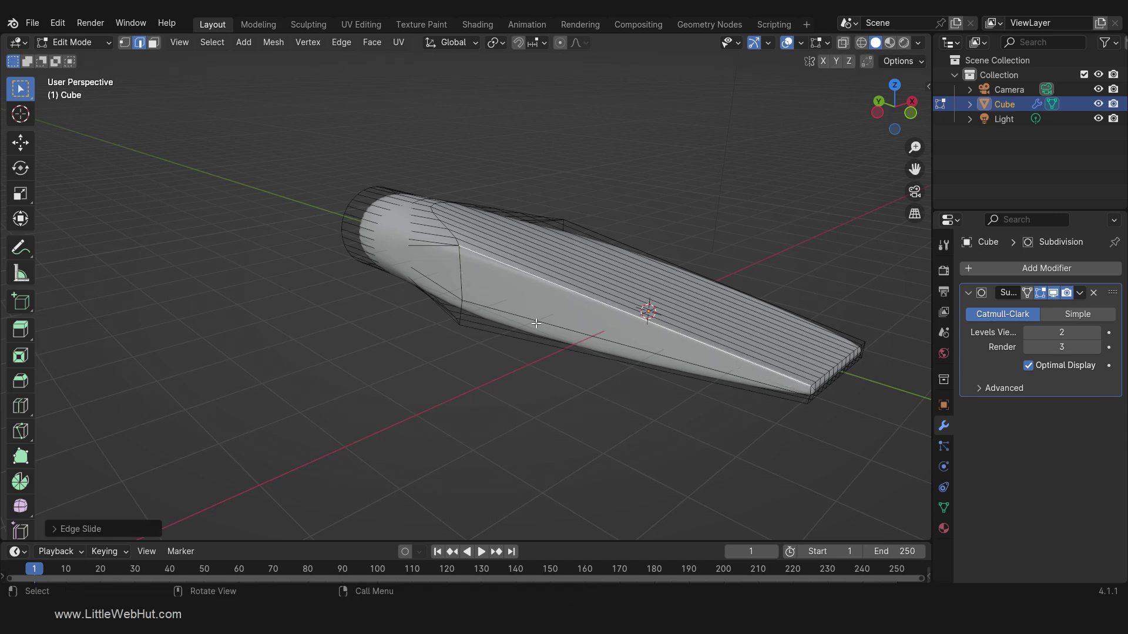
key(ctrl+z)
key(g)
key(g)
click(519, 393)
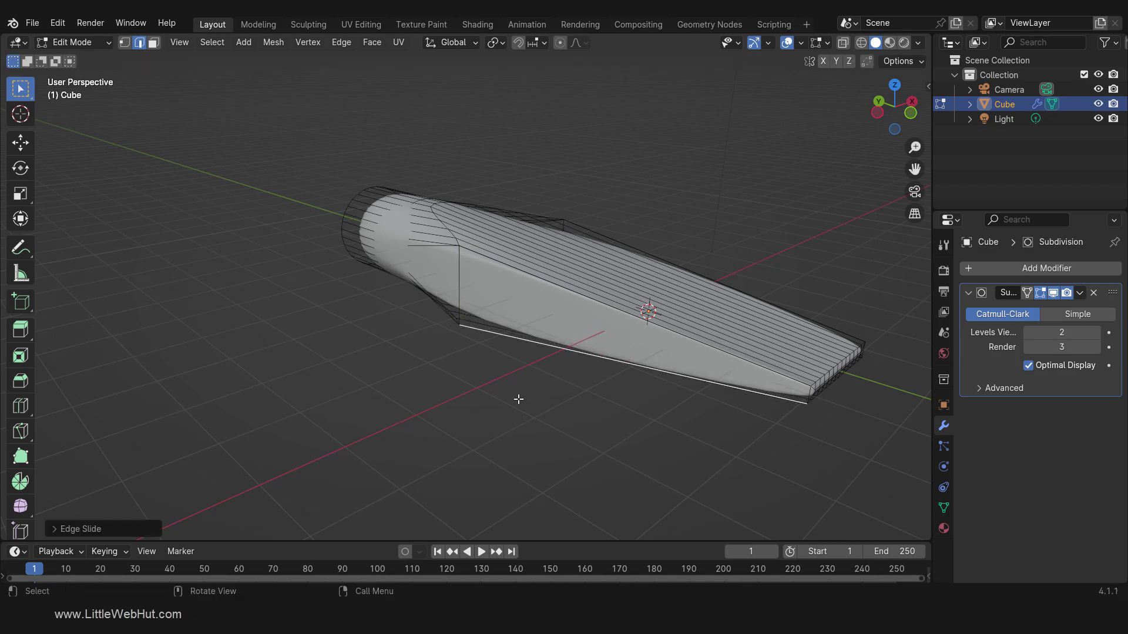
middle_drag(782, 233, 595, 249)
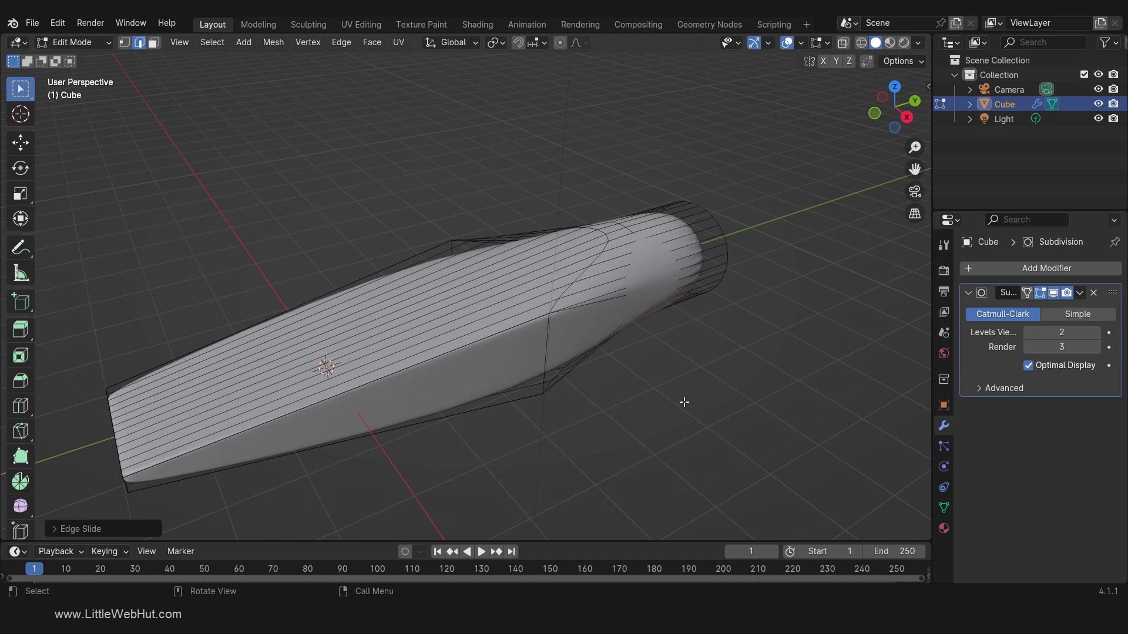
Step: Add support edge loops near the collar and along the long section
alt+click(620, 283)
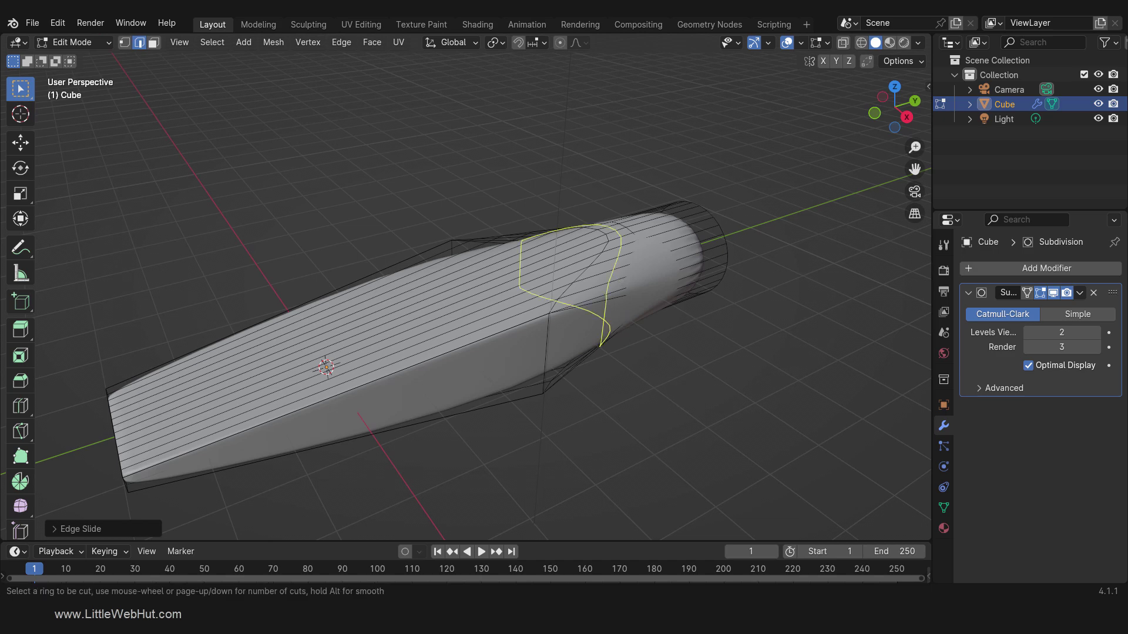
key(g)
key(g)
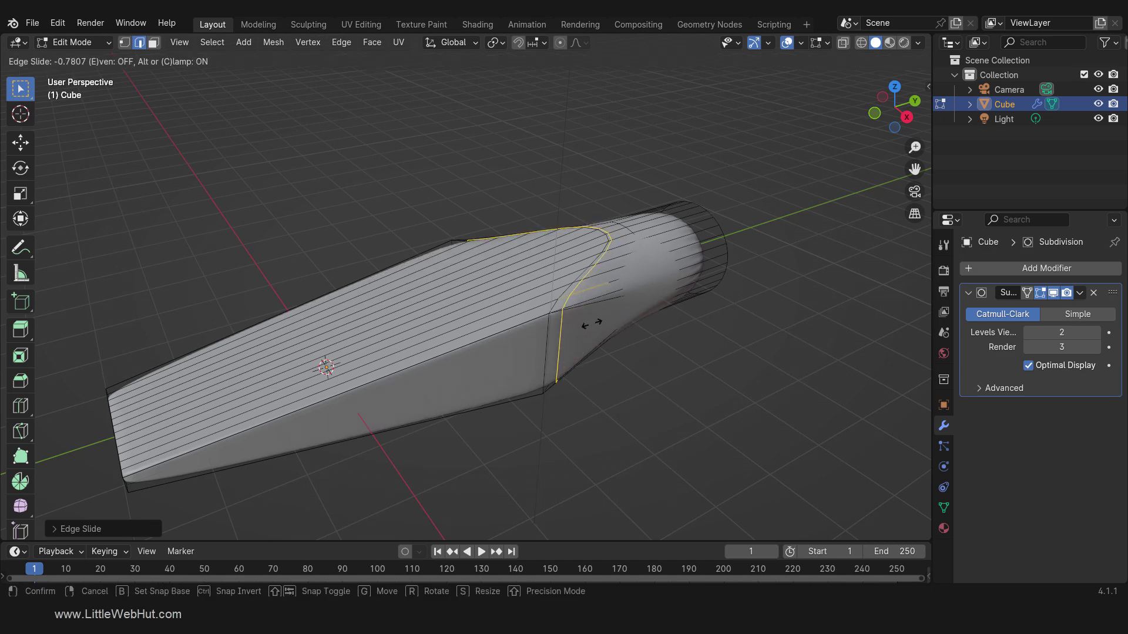
click(592, 326)
key(ctrl+r)
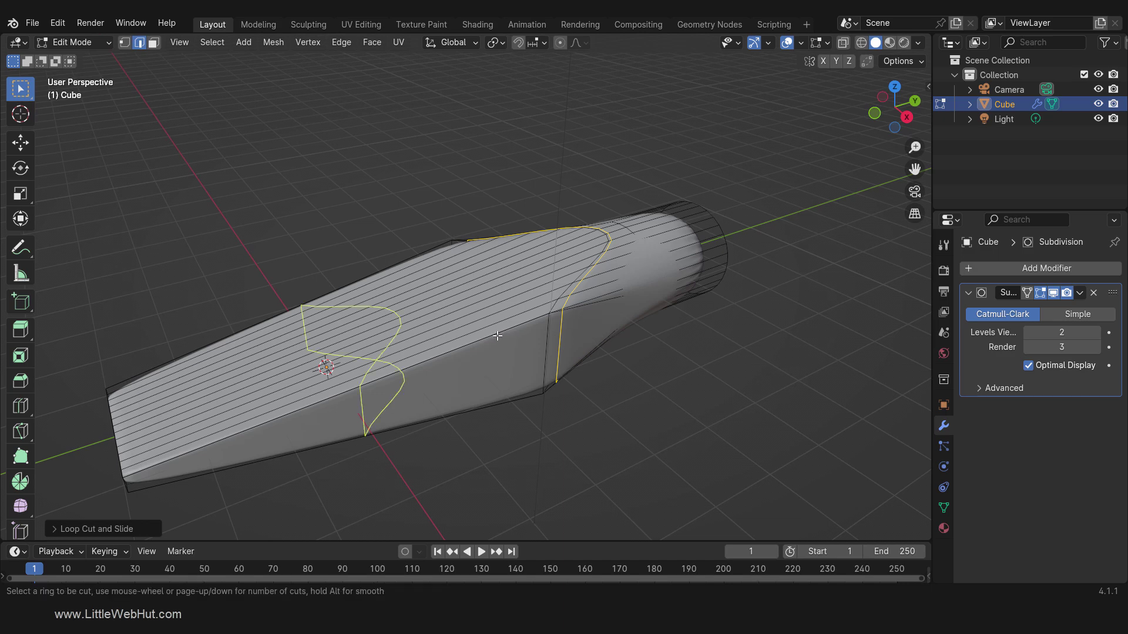
click(496, 336)
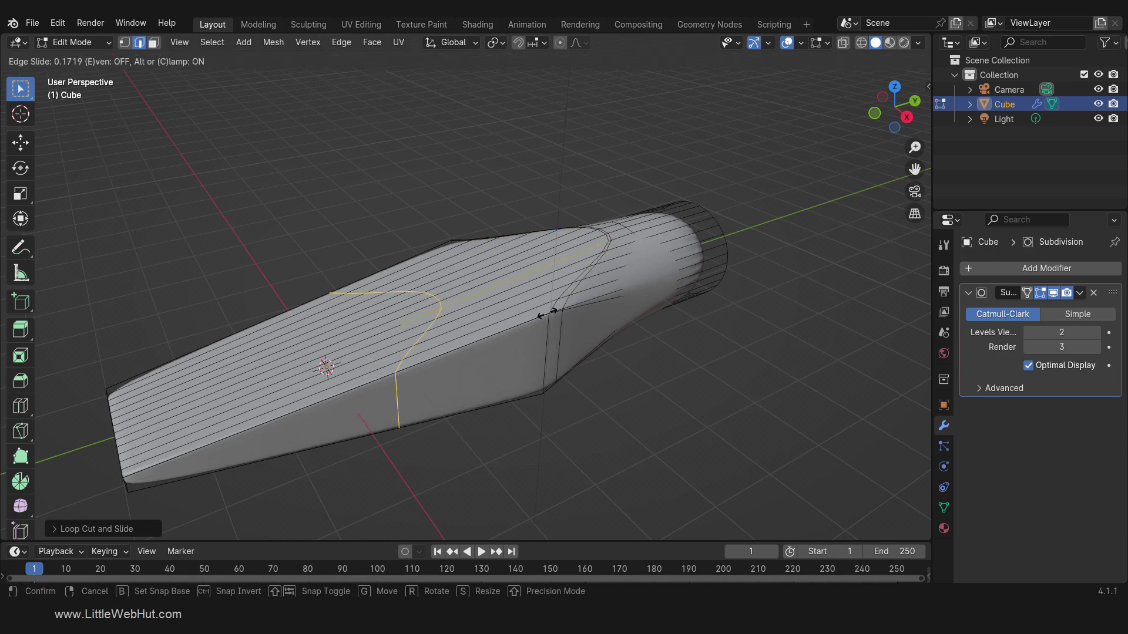
click(688, 241)
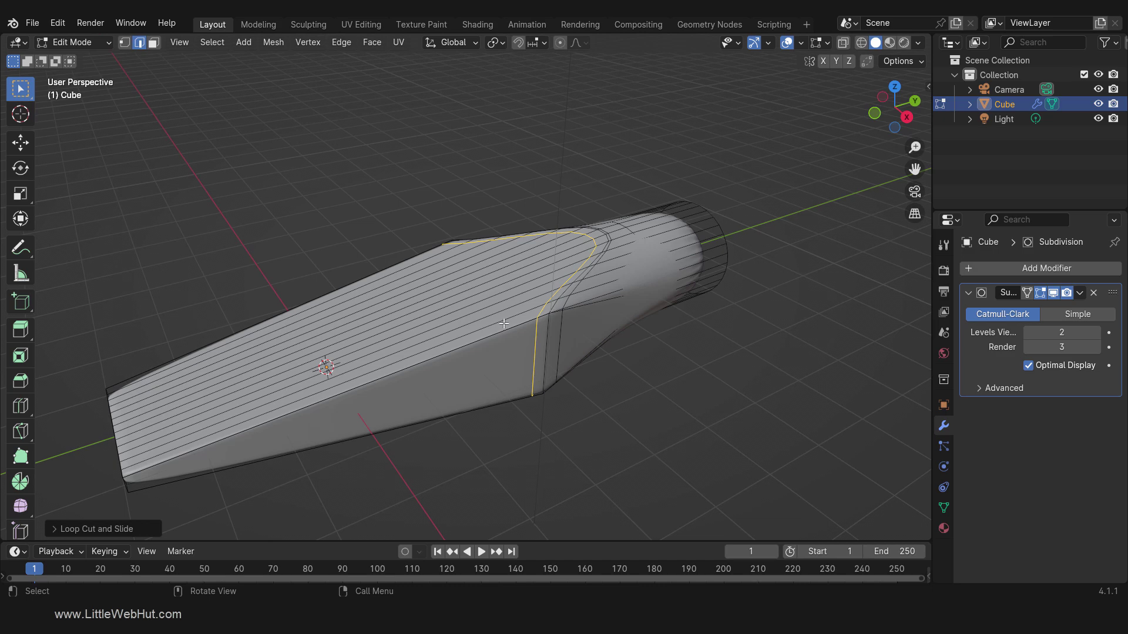
Step: Loop-cut the wide section and slide the new loop close to the flat end
key(ctrl+r)
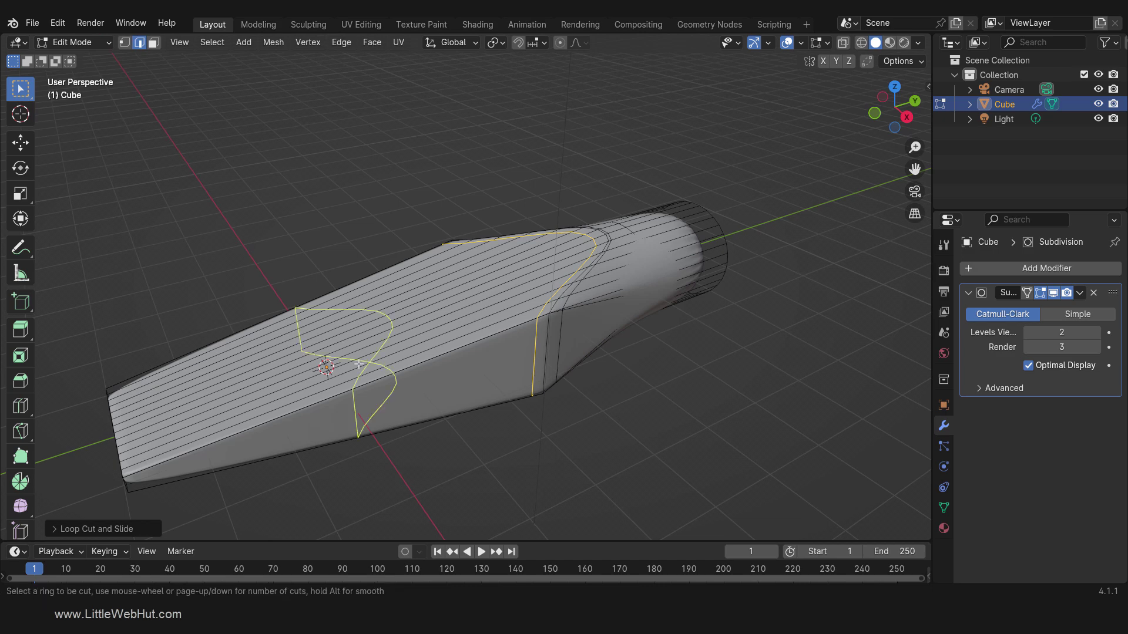
click(358, 360)
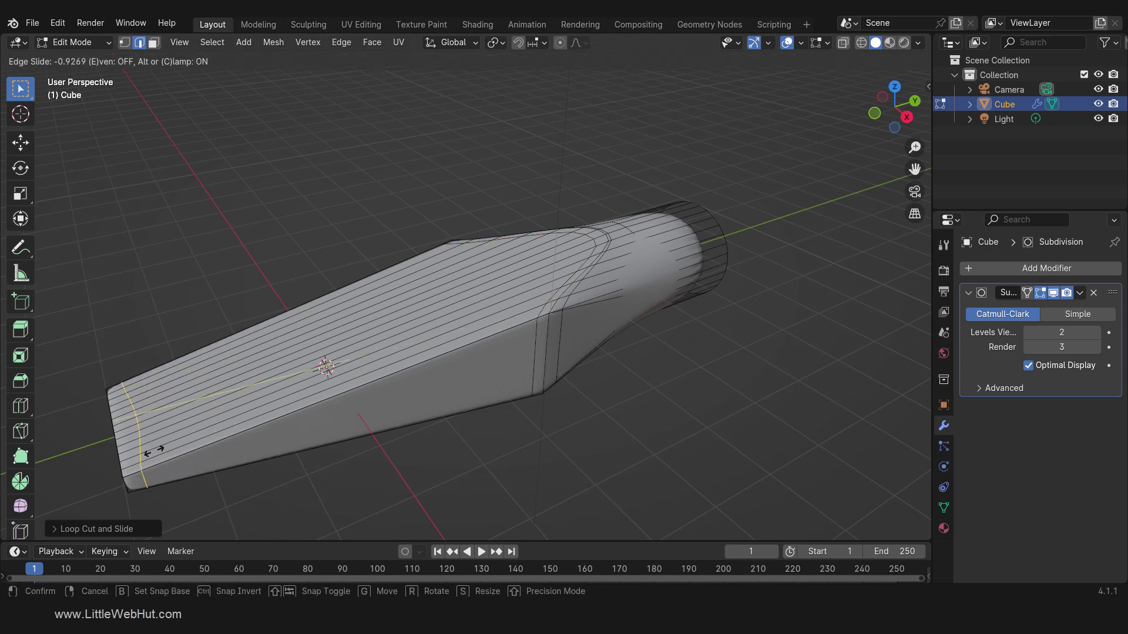
click(145, 461)
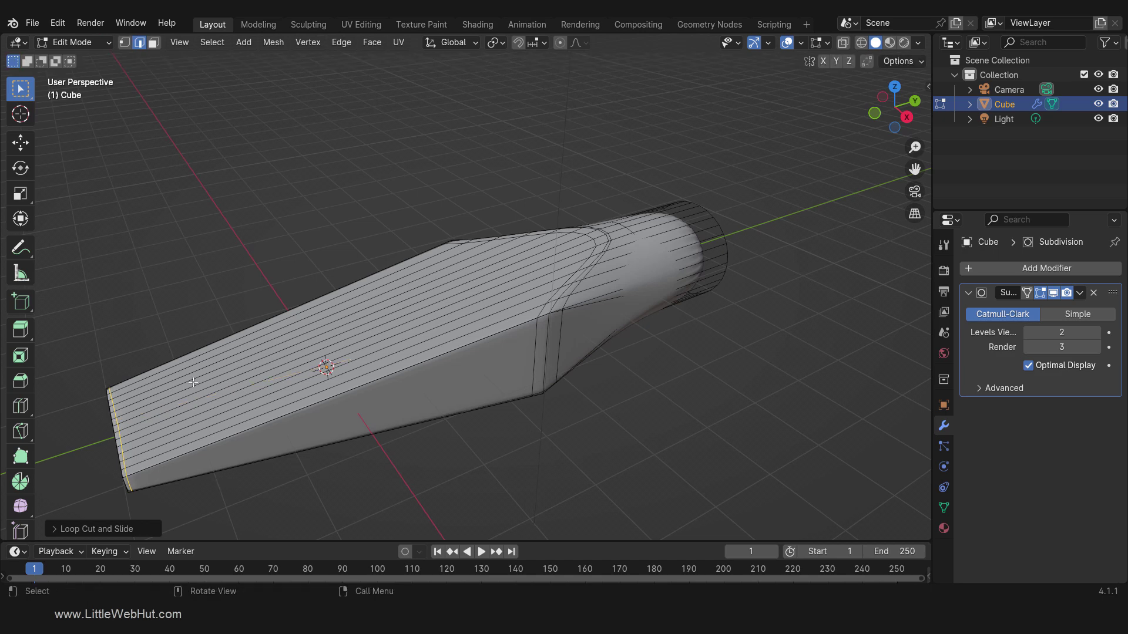
click(154, 44)
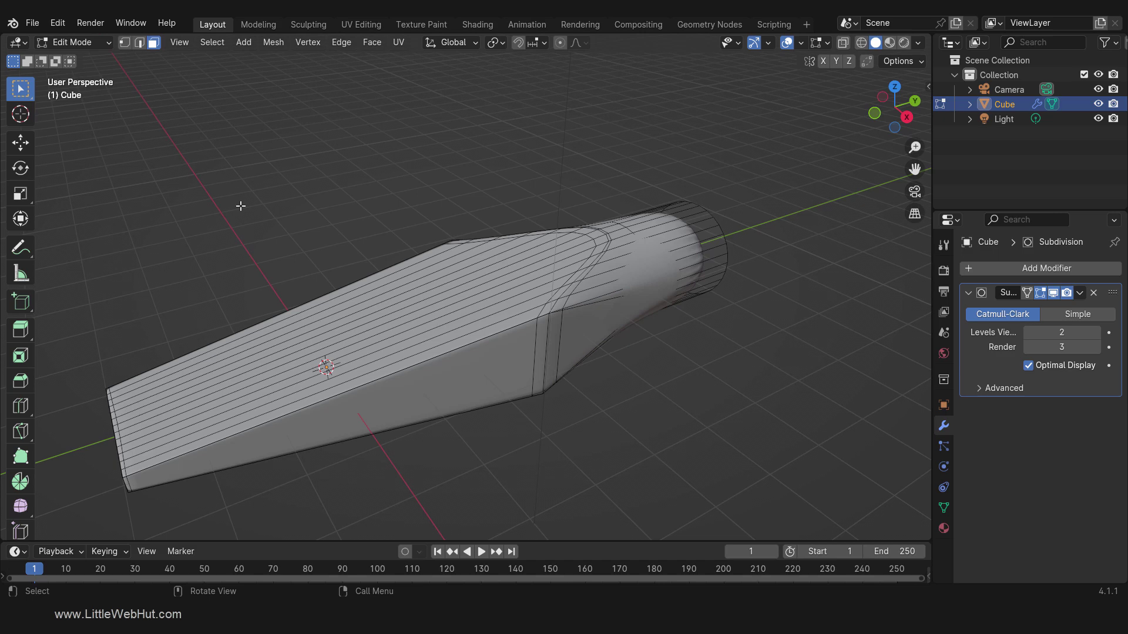
Step: Extrude the round end cap face 50 m into a long shaft
middle_drag(721, 340, 580, 282)
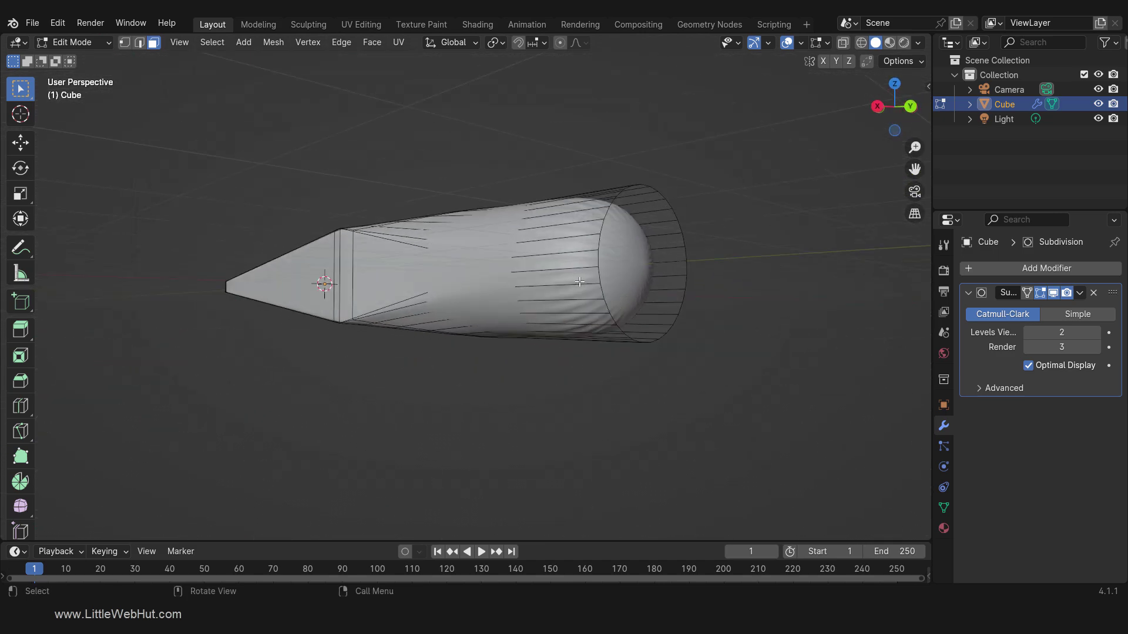
click(657, 268)
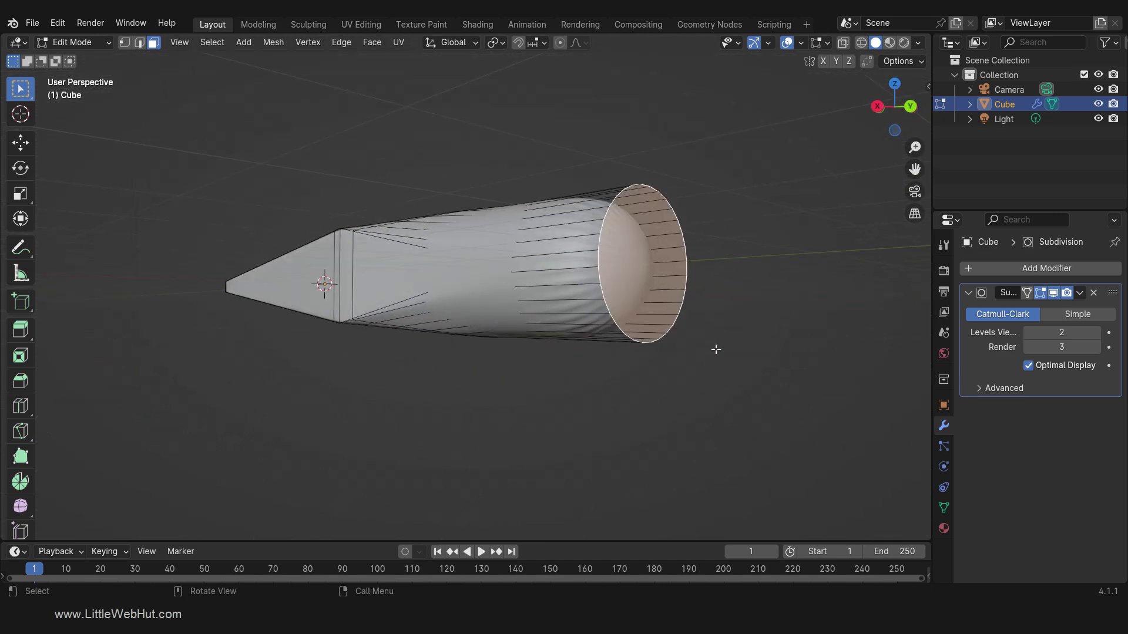
scroll(714, 352, down, 6)
middle_drag(698, 365, 480, 392)
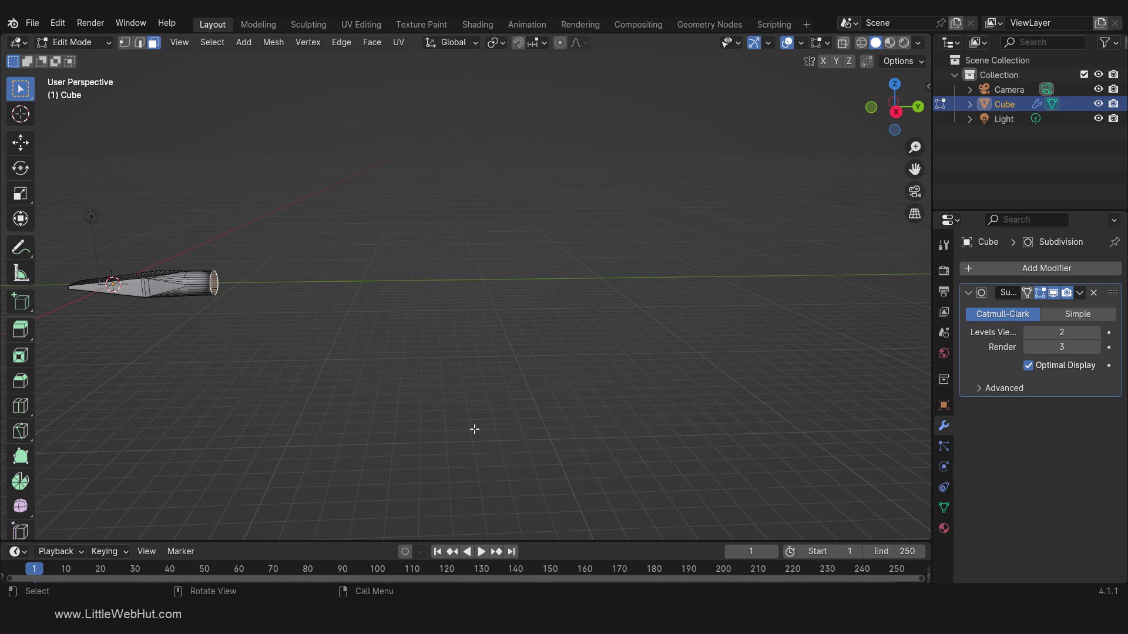
text(e50)
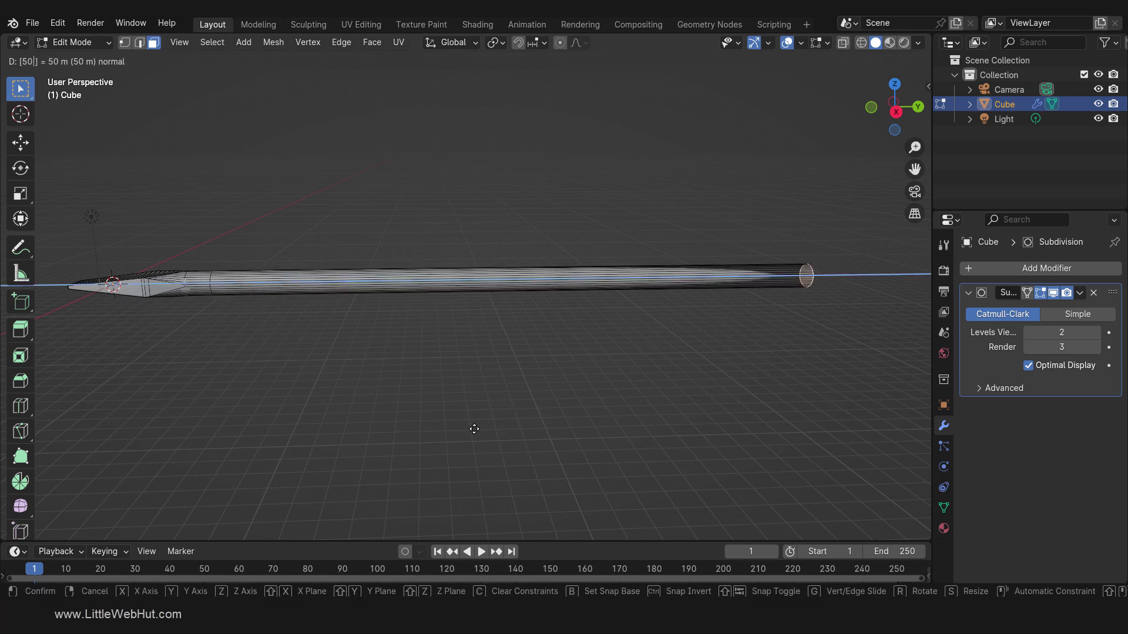
key(Return)
Step: Add a loop cut slid to the shaft's far end, then return to Object Mode
key(ctrl+r)
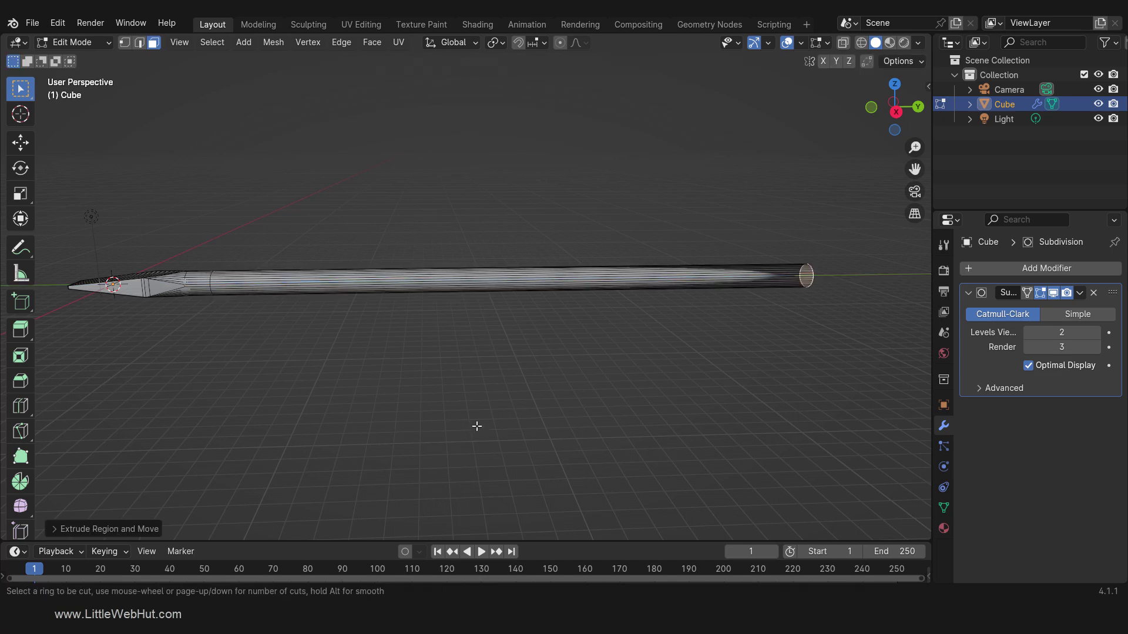
click(582, 283)
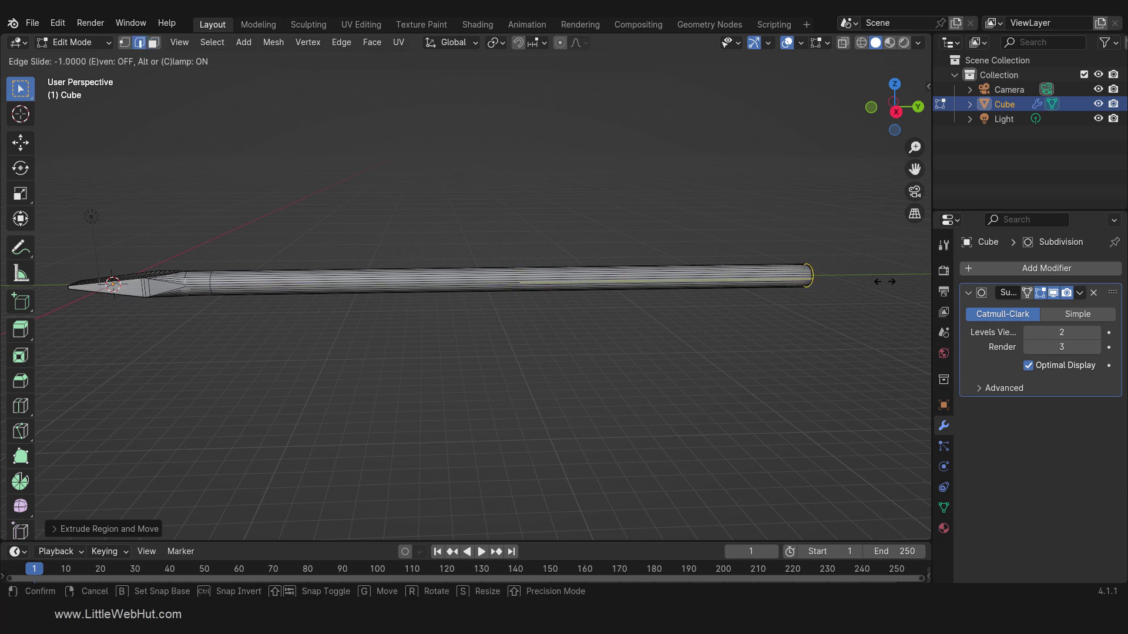
click(880, 287)
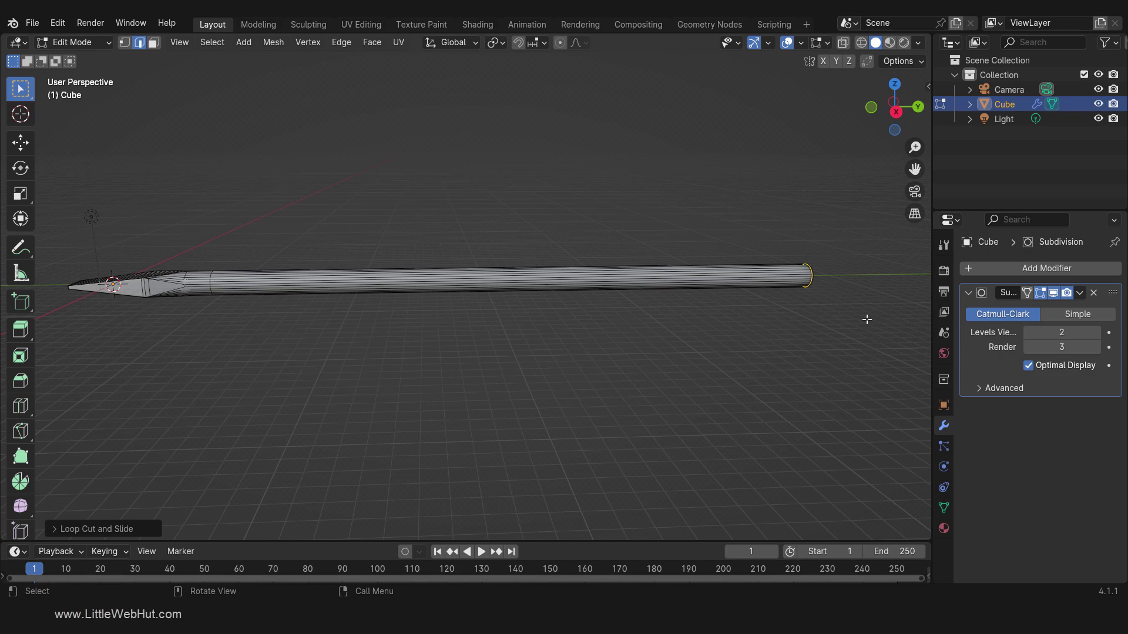
key(Tab)
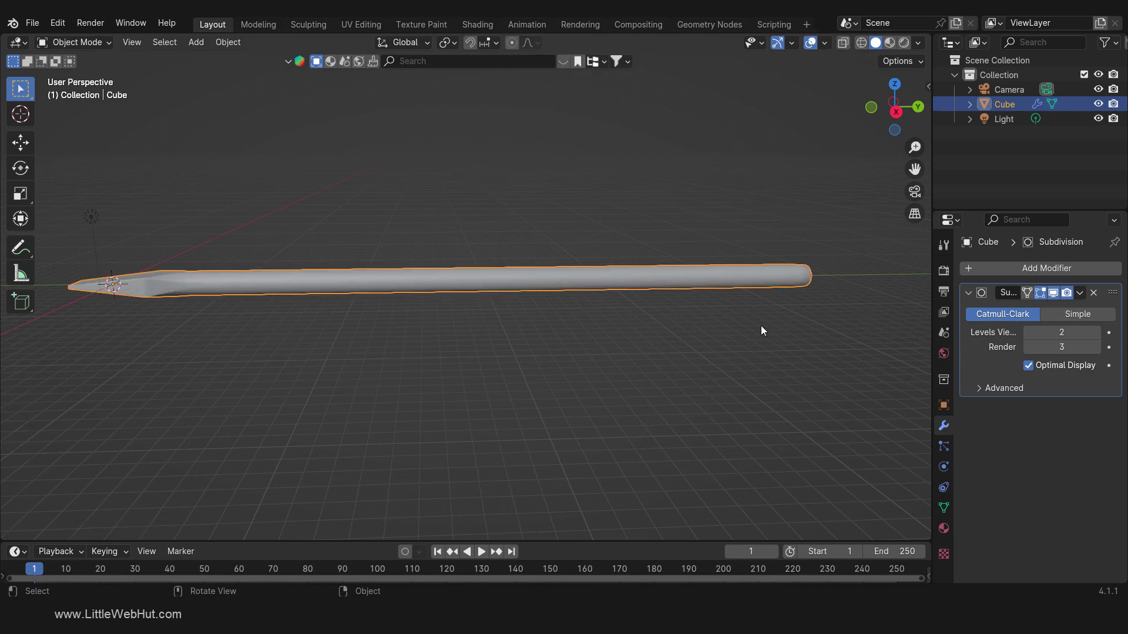
Step: Save the finished handle model to video3.blend with File > Save
middle_drag(492, 344, 520, 380)
click(34, 23)
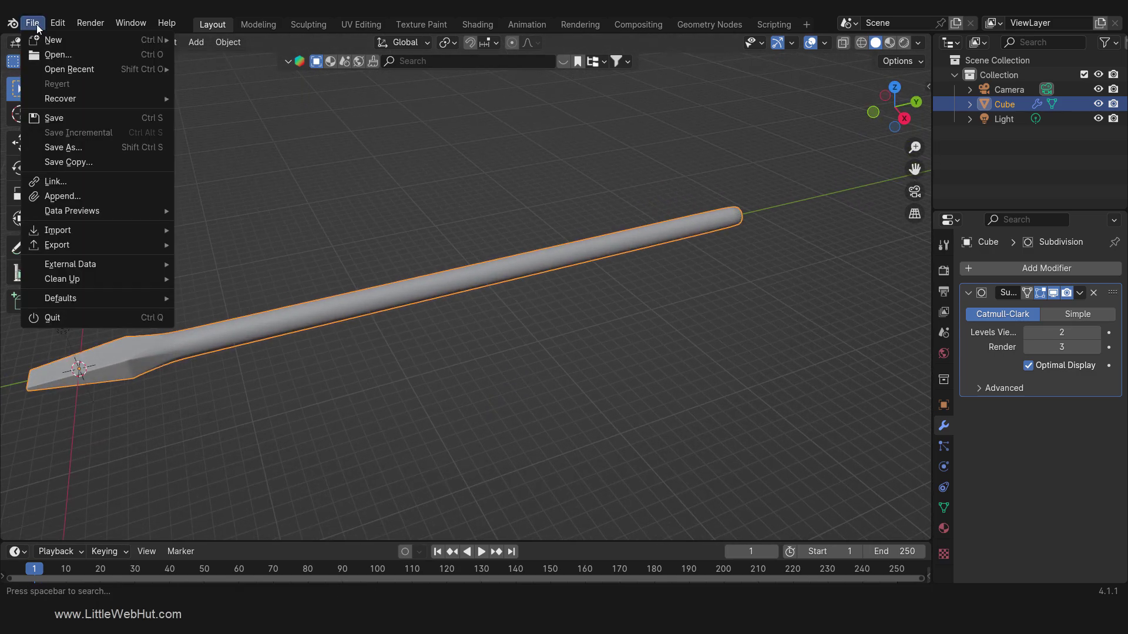
click(78, 119)
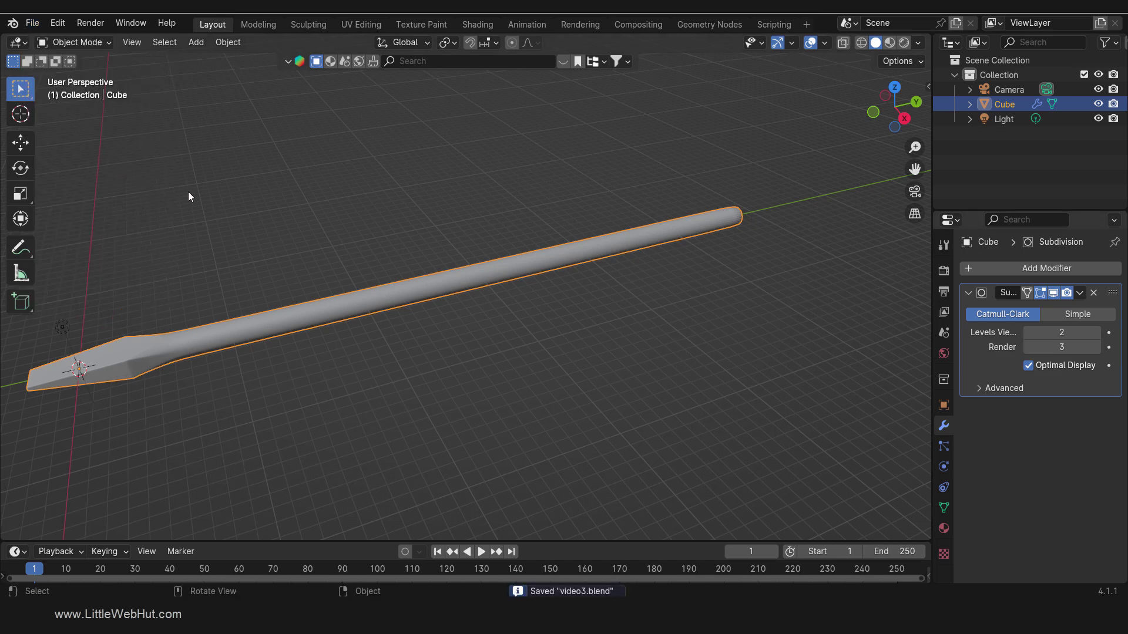
Step: Add a circle mesh with 16 vertices
key(shift+a)
mouse_move(239, 200)
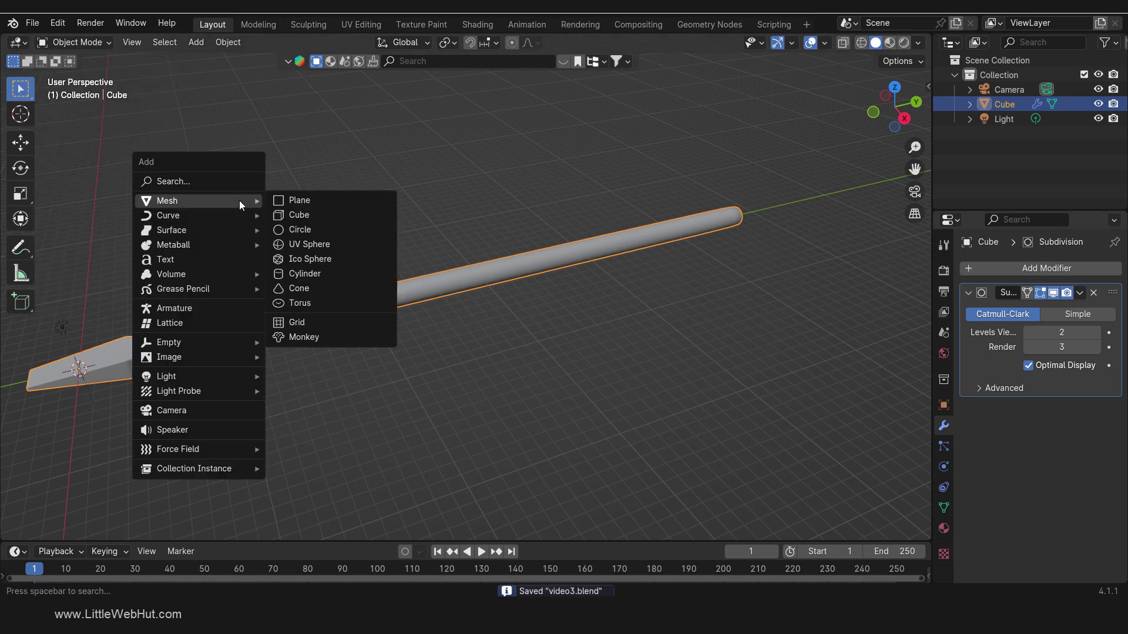
click(330, 230)
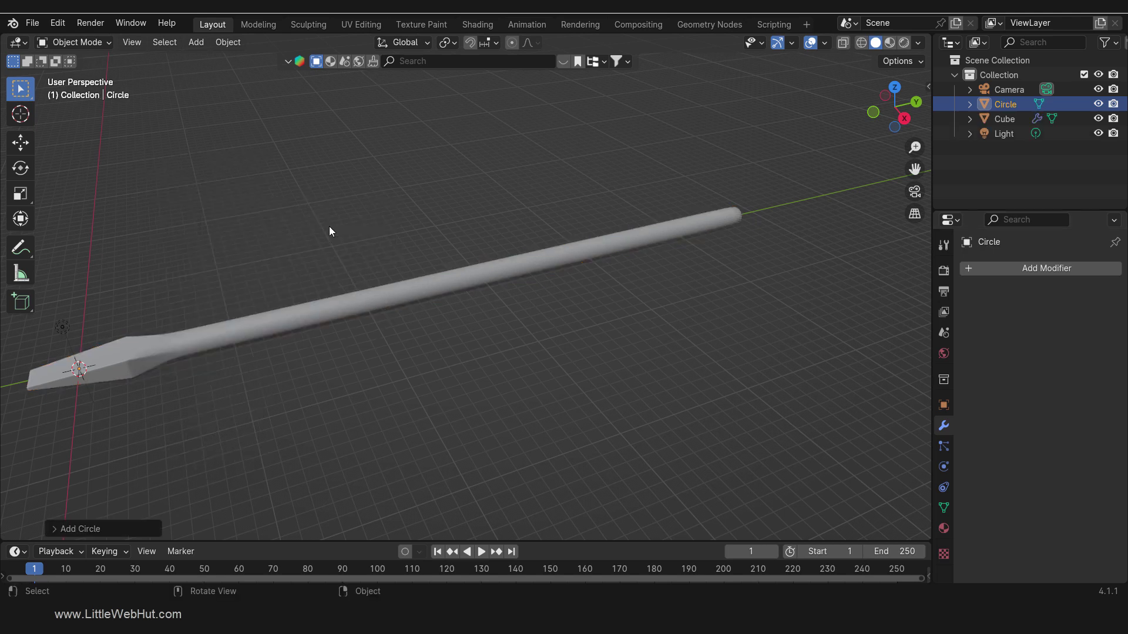
click(63, 528)
click(199, 370)
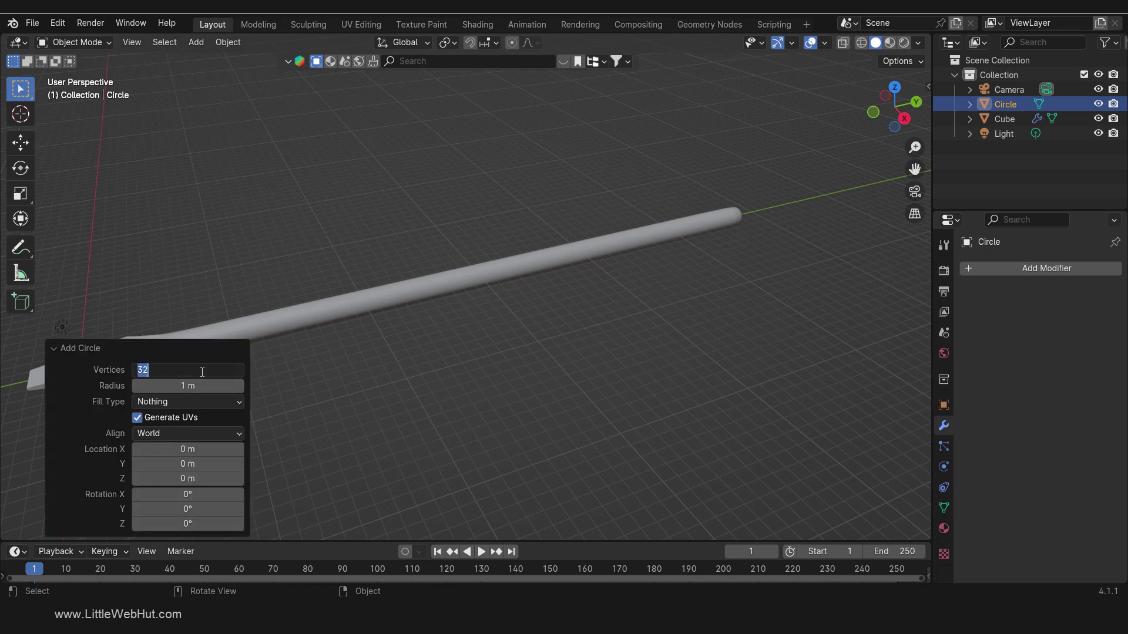
text(16)
key(Return)
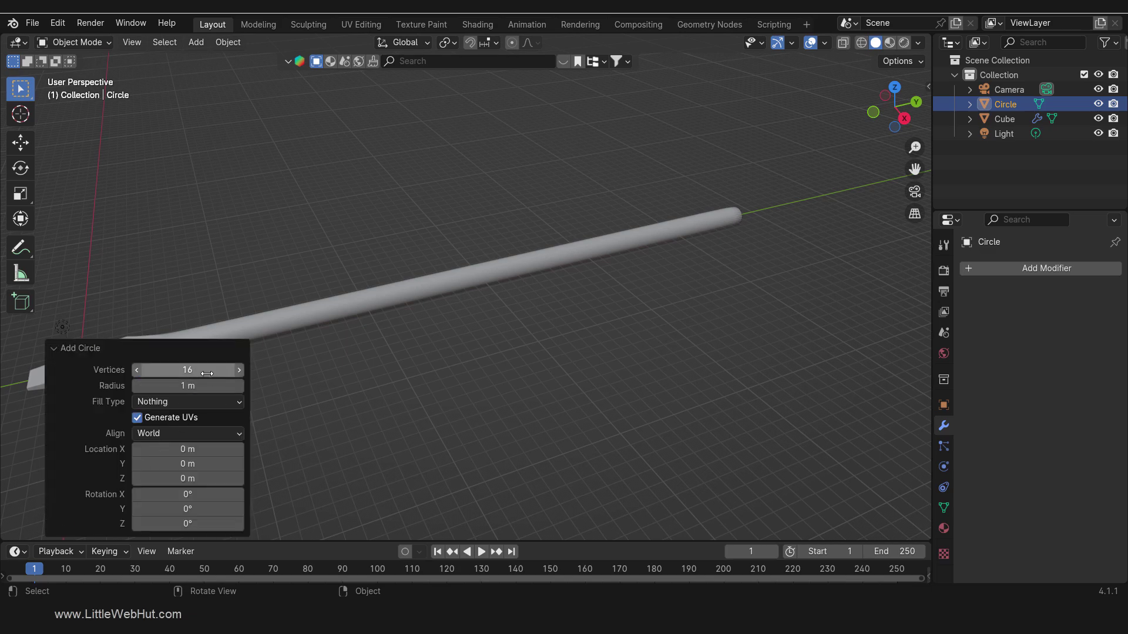
click(67, 349)
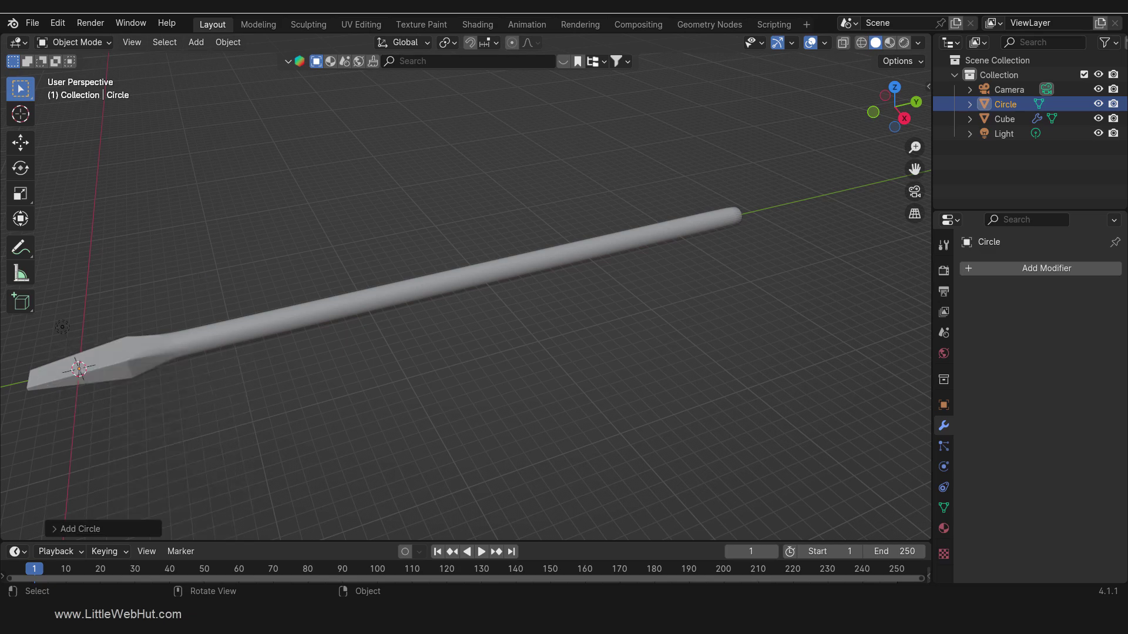
Step: Rotate the circle 90° around X and move it 35 m along Y
key(r)
text(x)
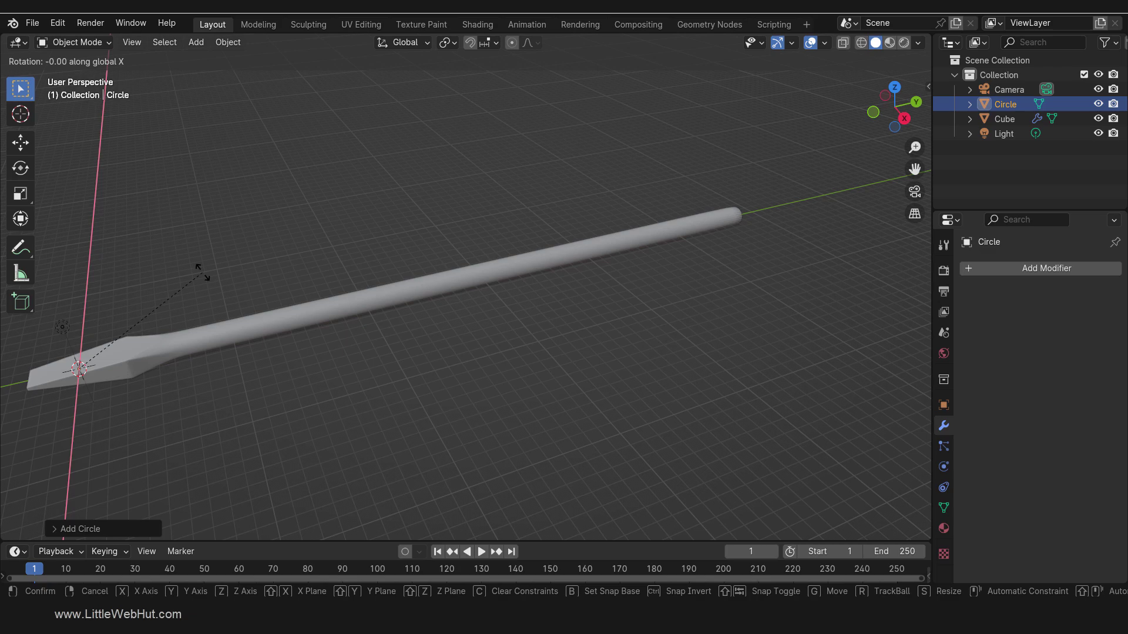
text(90)
key(Return)
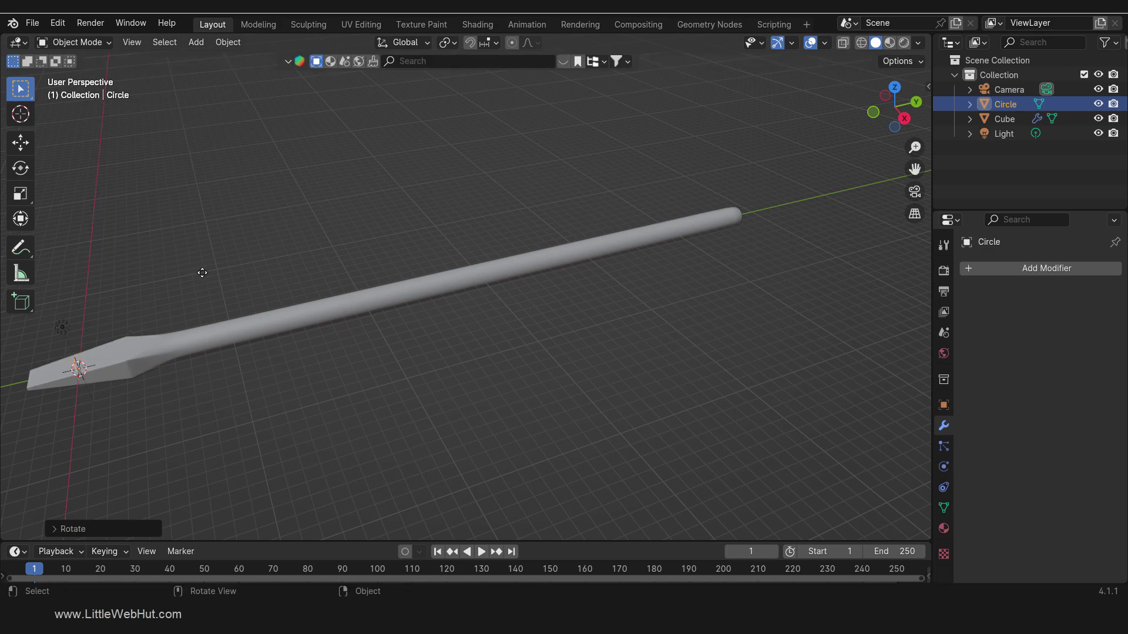
key(g)
text(y35)
key(Return)
Step: Frame the circle at the shaft's far end and enter Edit Mode
key(KP_Decimal)
scroll(371, 260, down, 10)
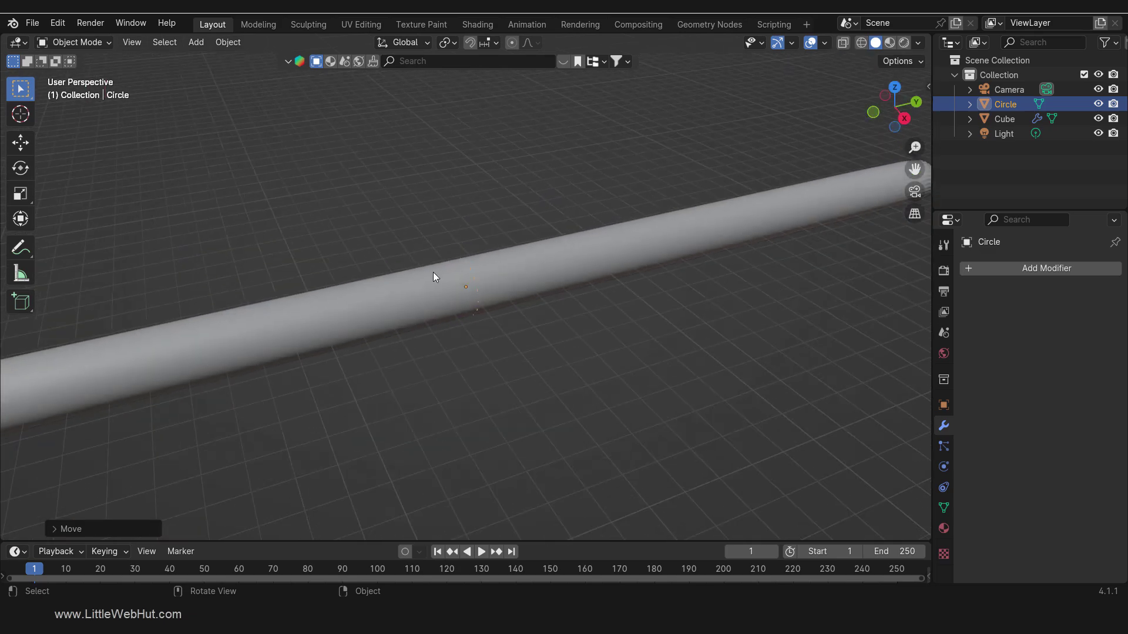
shift+middle_drag(520, 316, 413, 322)
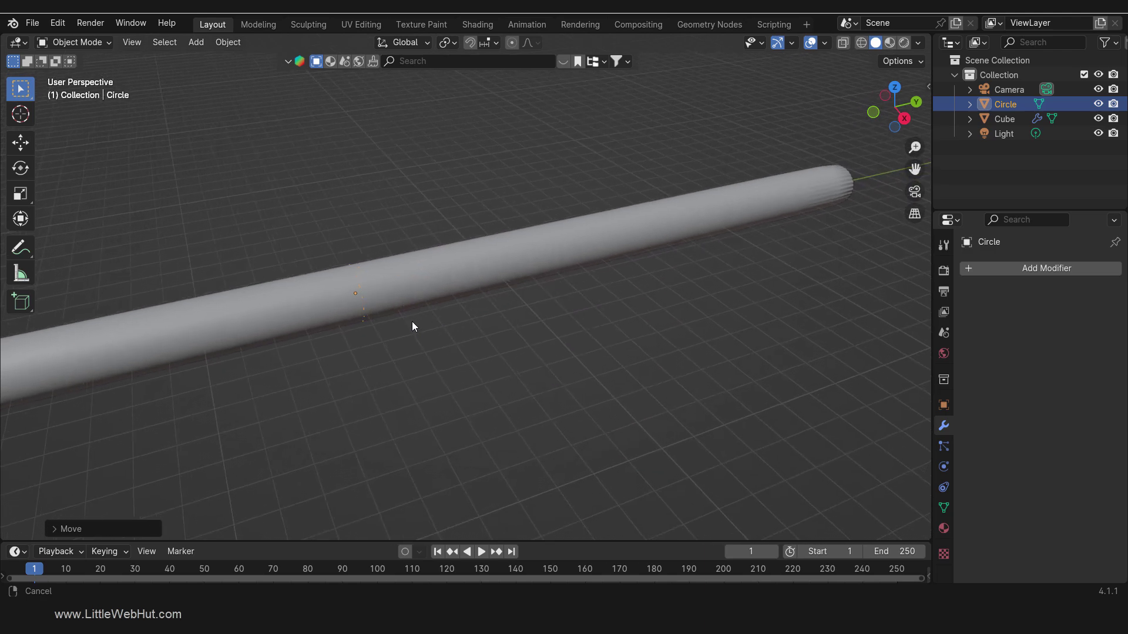
key(Tab)
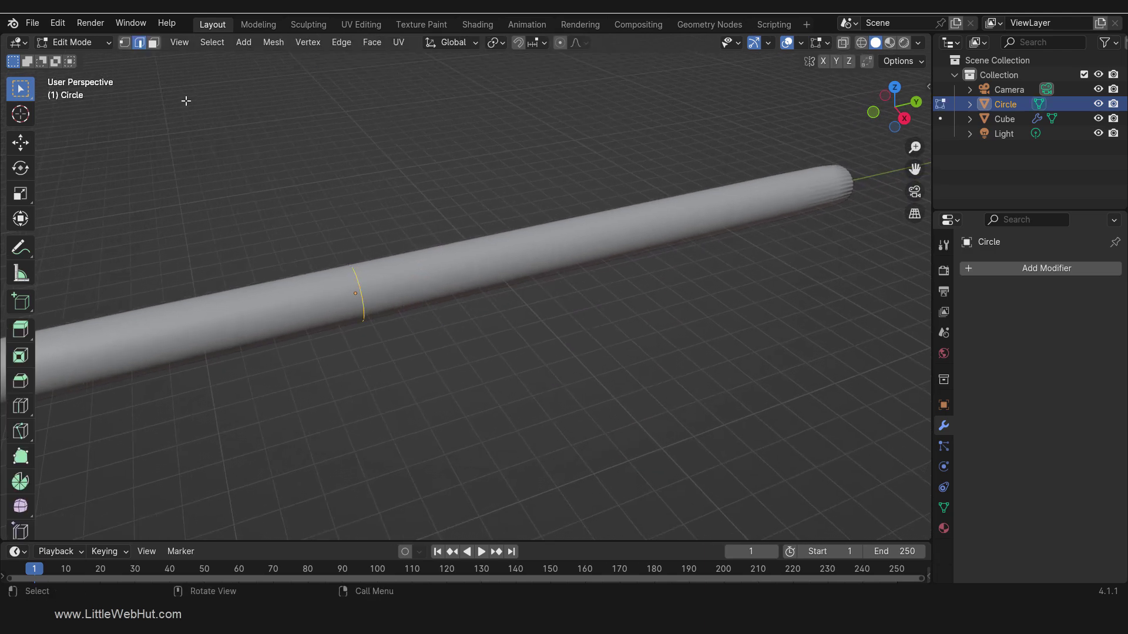
Step: Extrude the circle's ring 5 m along -Y into a sleeve, then duplicate the end loop in place
click(125, 43)
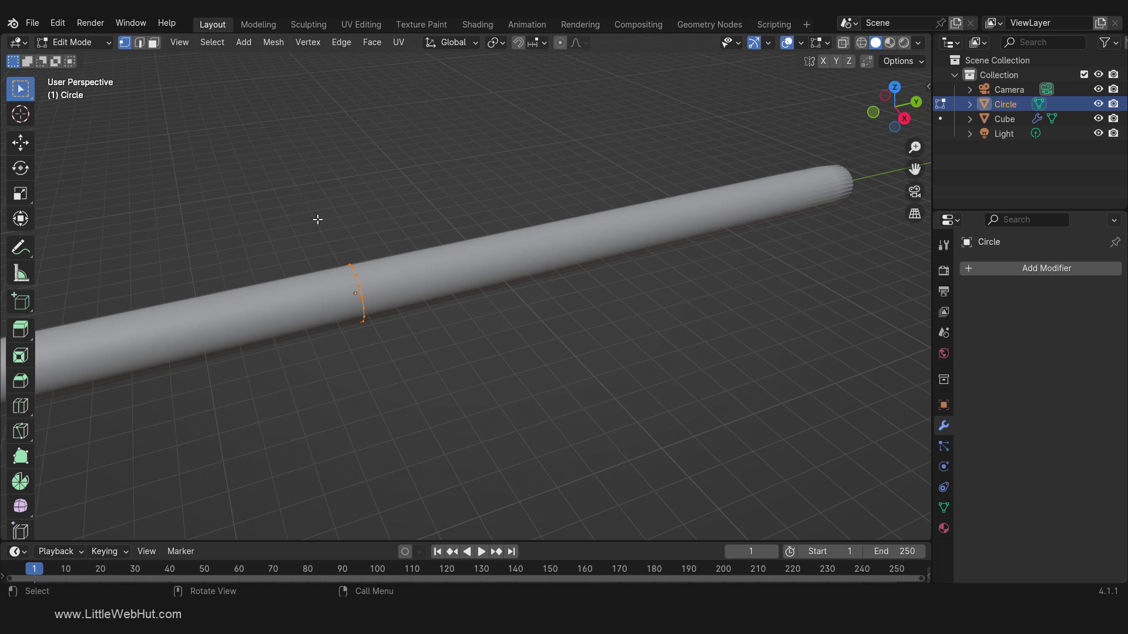
key(g)
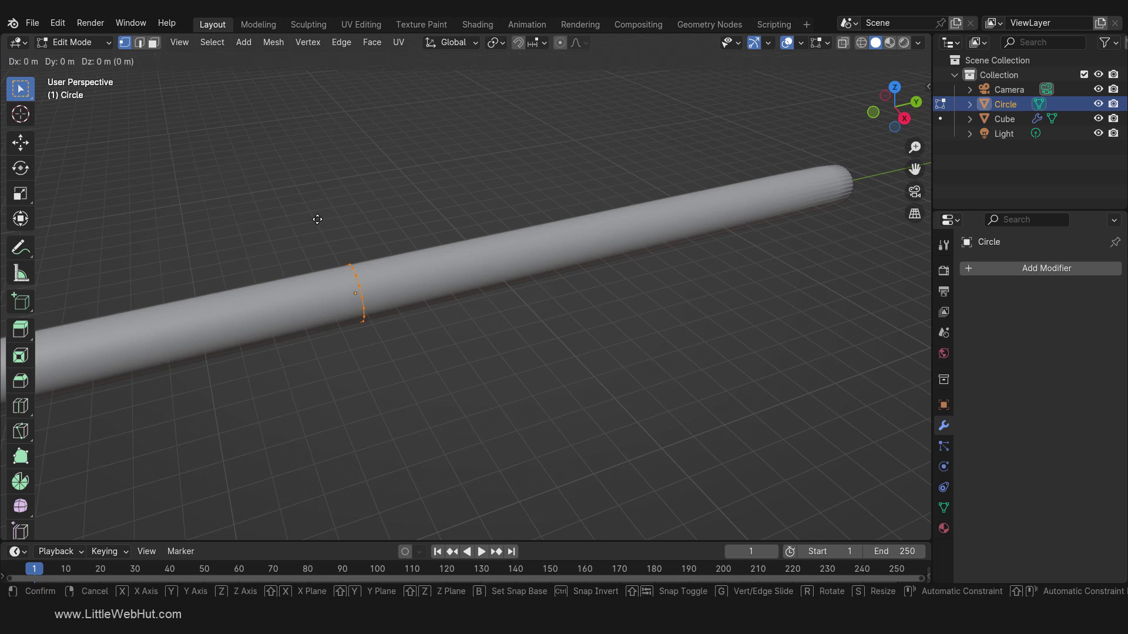
text(y)
text(-5)
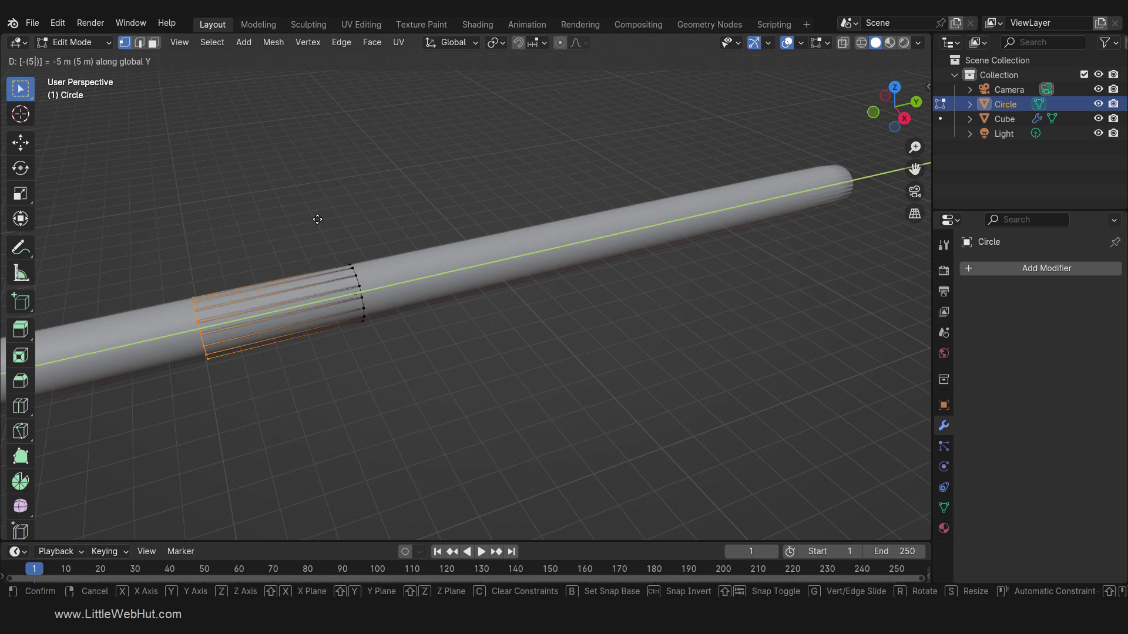
key(Return)
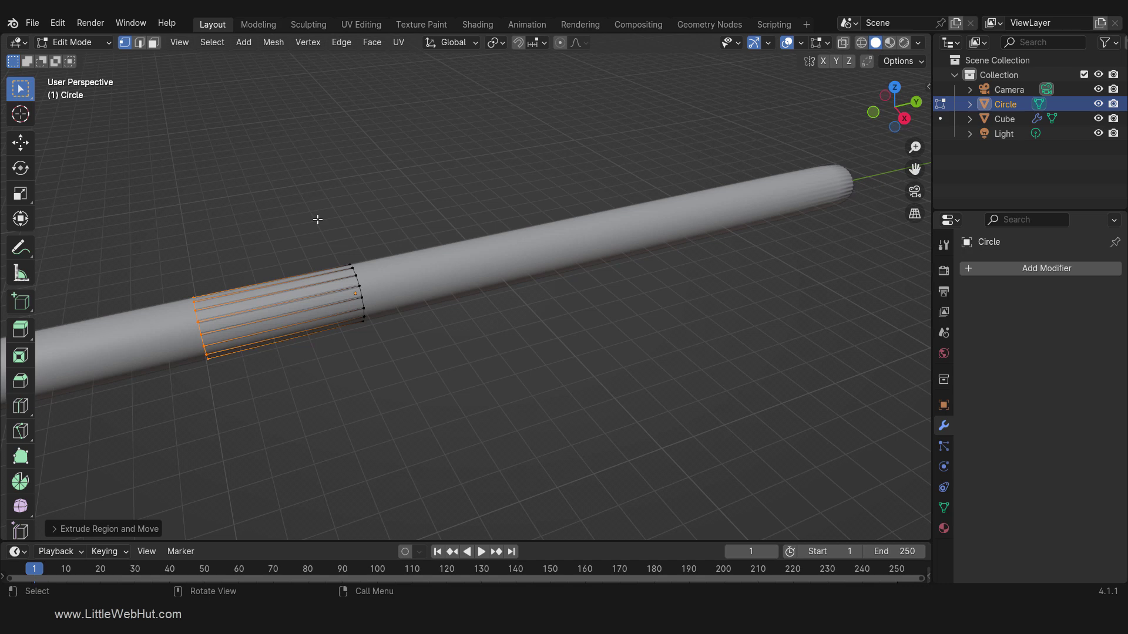
key(e)
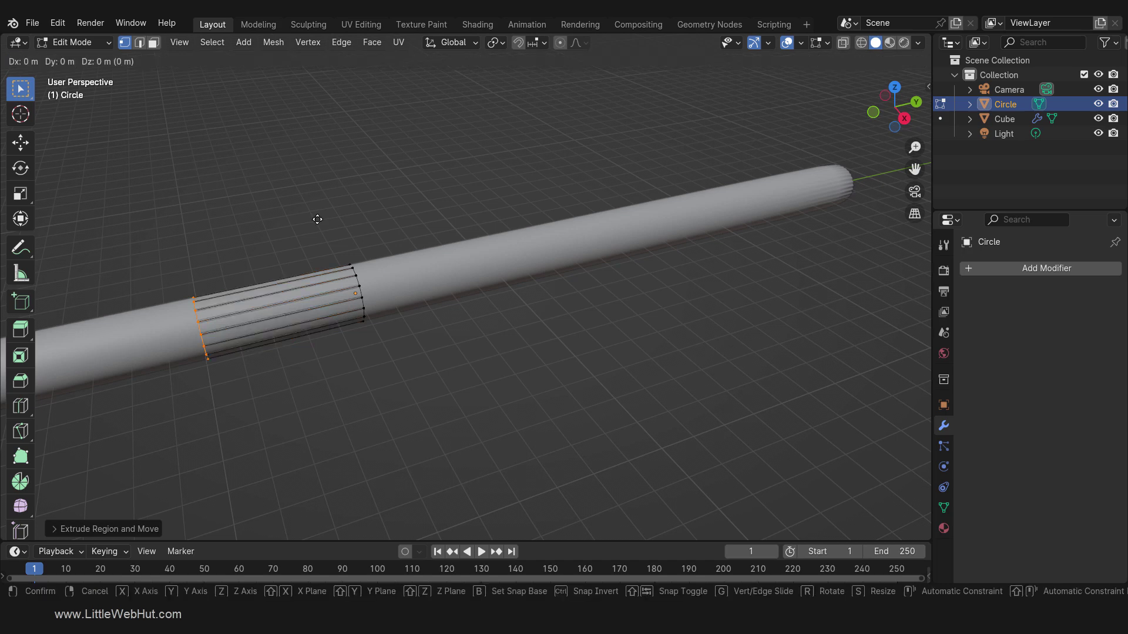
right_click(316, 222)
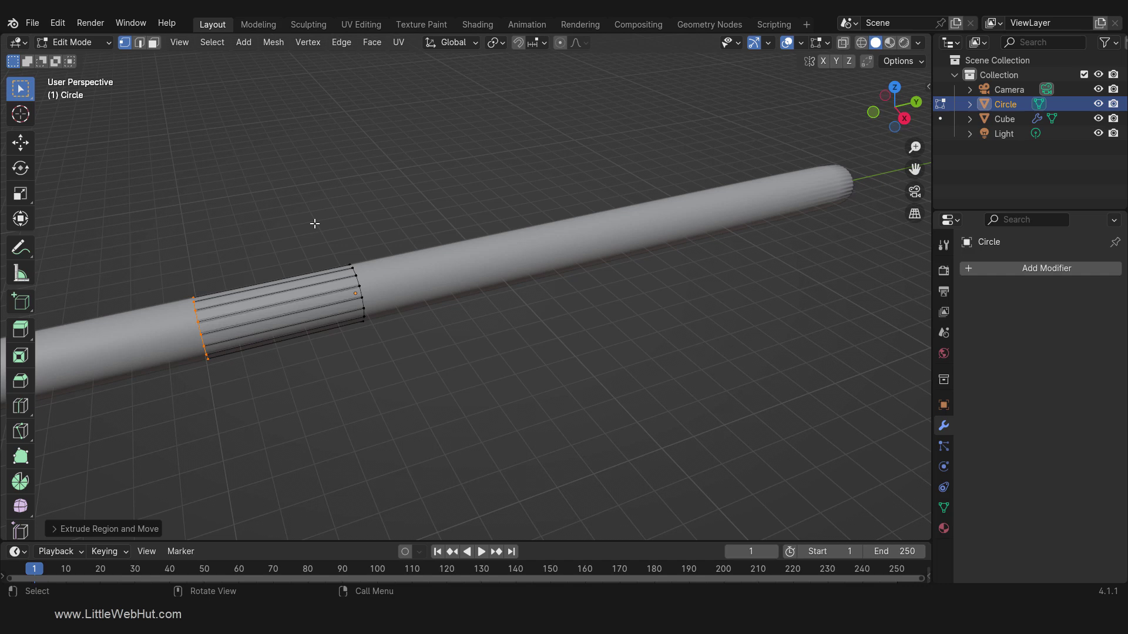
Step: Scale the sleeve's end ring 4× into a disc and extrude it 10 along Y into a cylinder
key(s)
key(4)
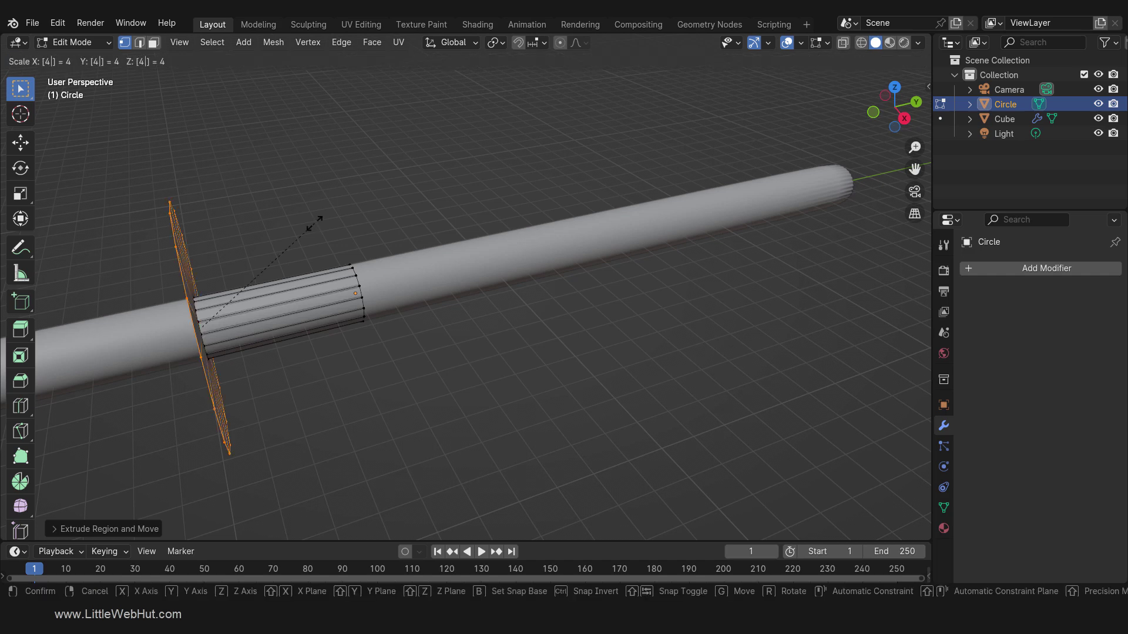
key(Return)
middle_drag(401, 252, 421, 229)
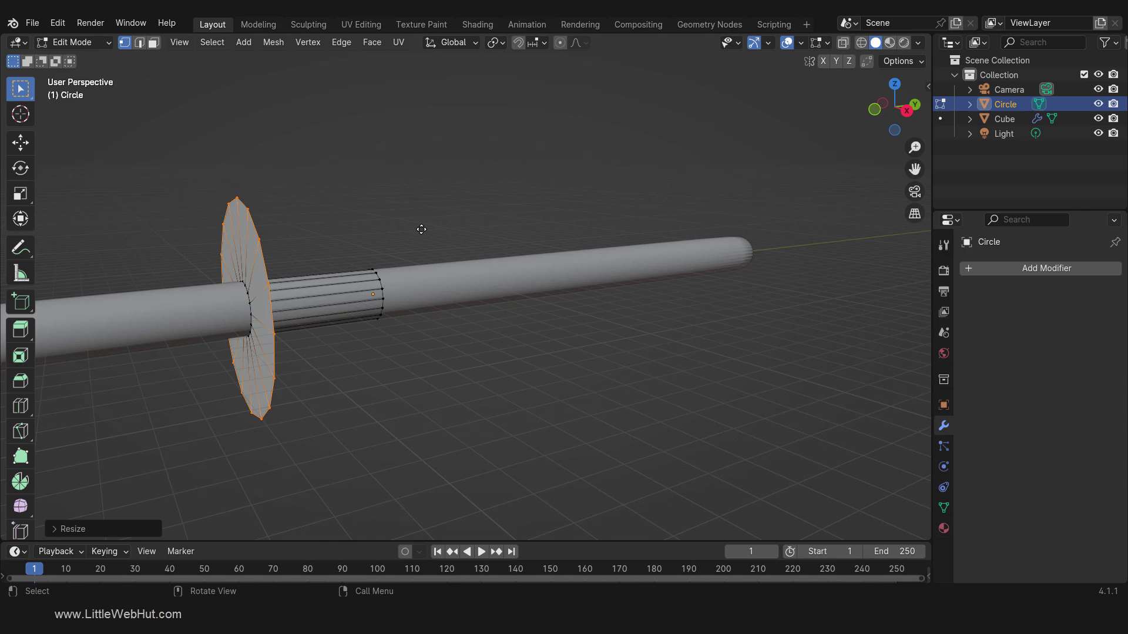
key(g)
text(y)
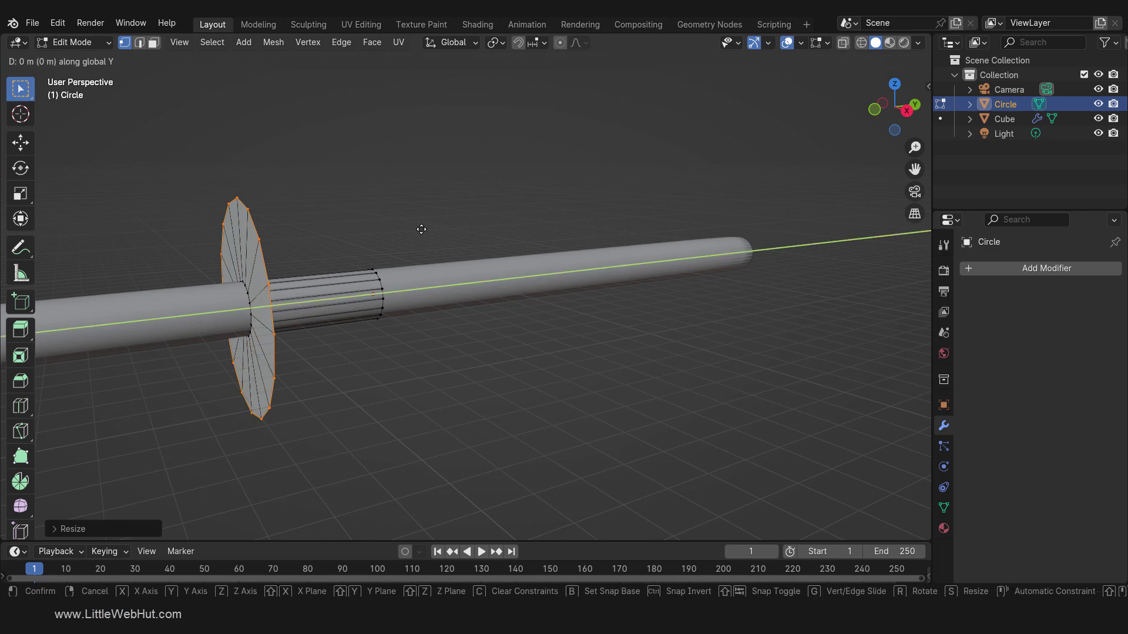
text(10)
key(Return)
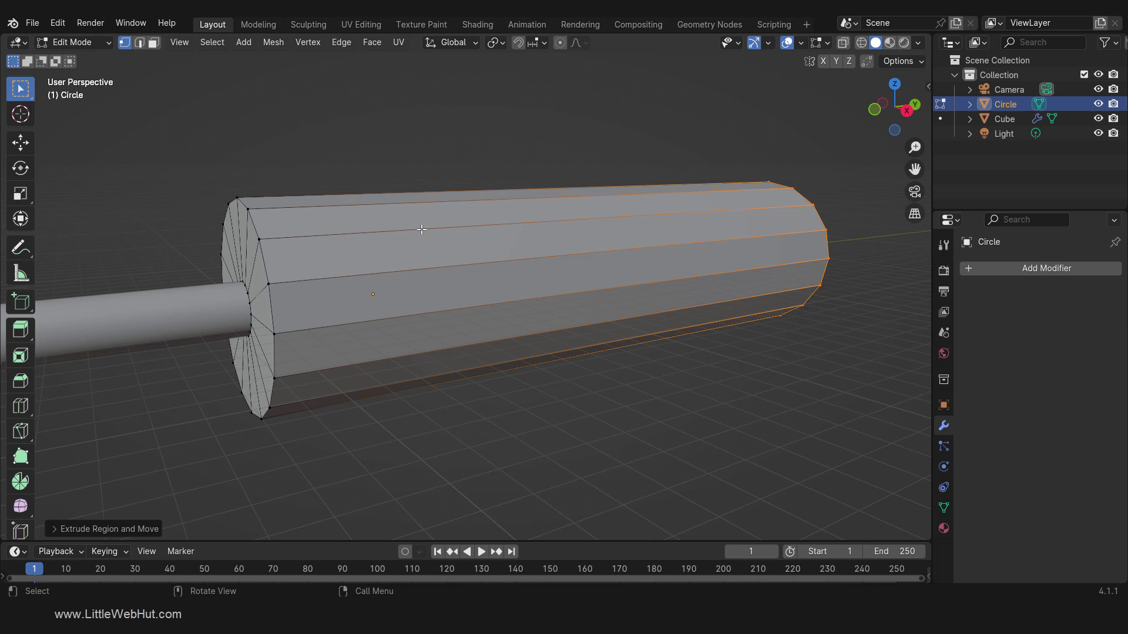
Step: Loop cut the handle and extrude the rear face ring outward along normals
key(ctrl+r)
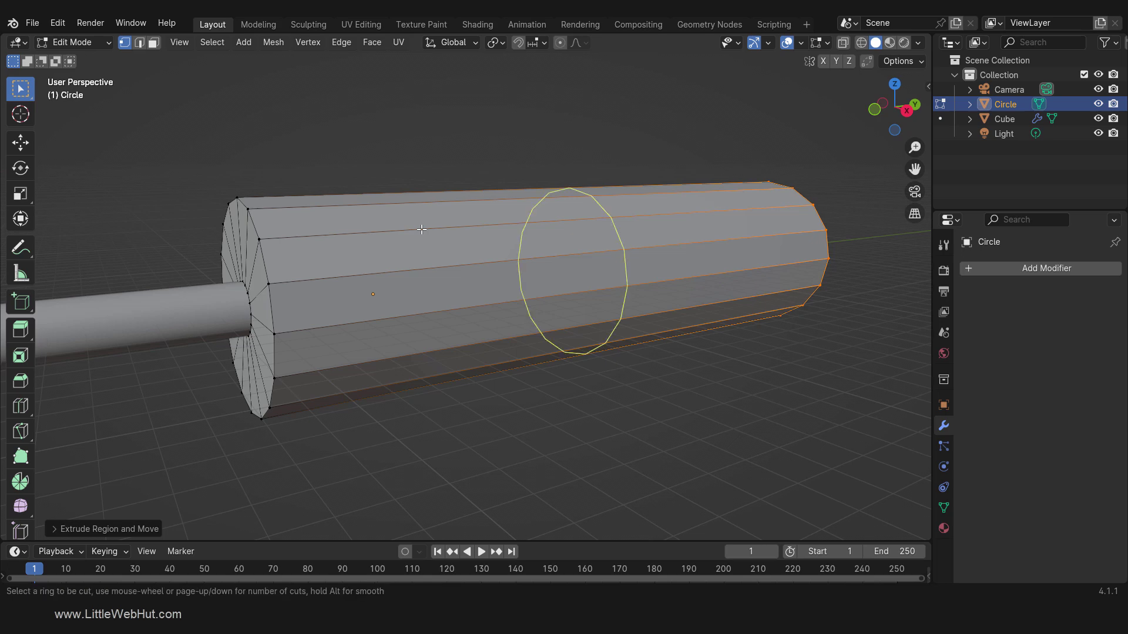
click(421, 229)
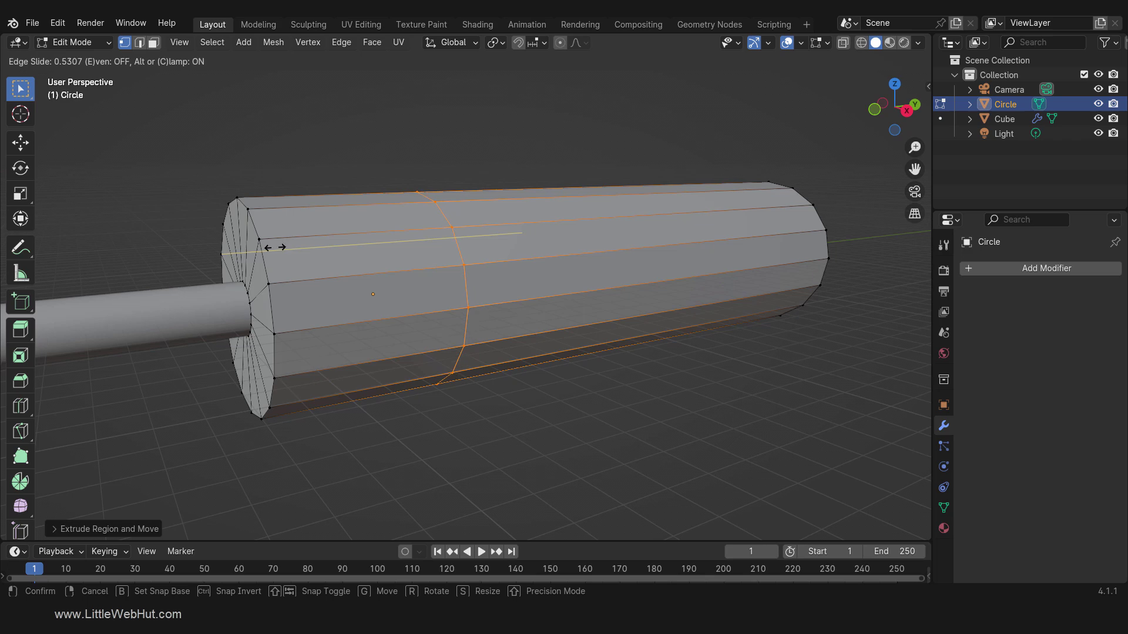
click(271, 248)
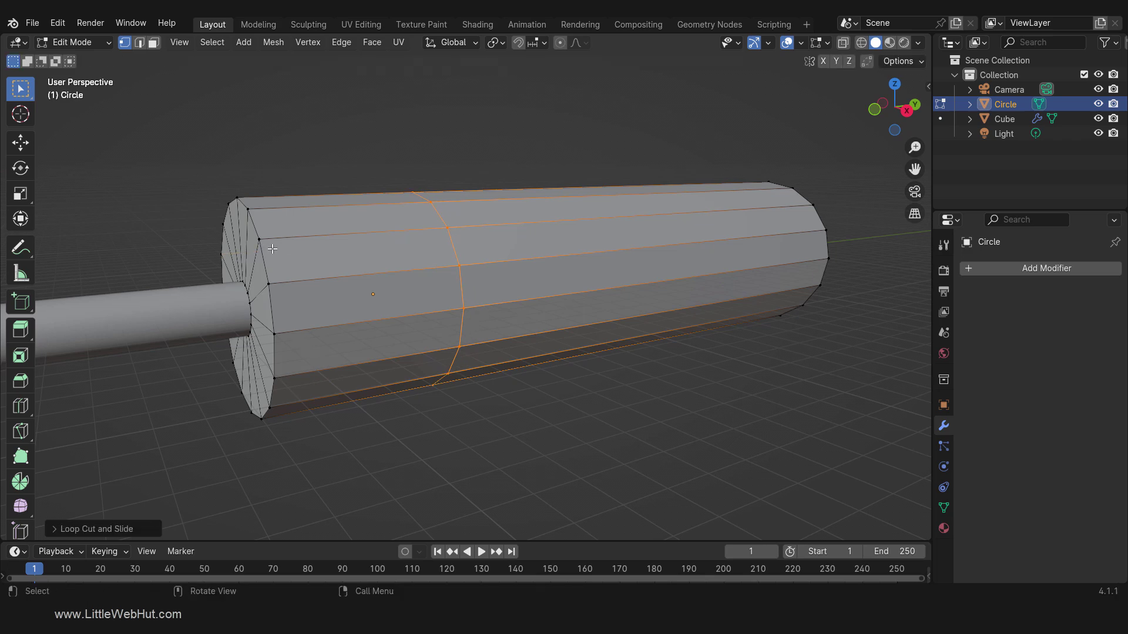
click(153, 45)
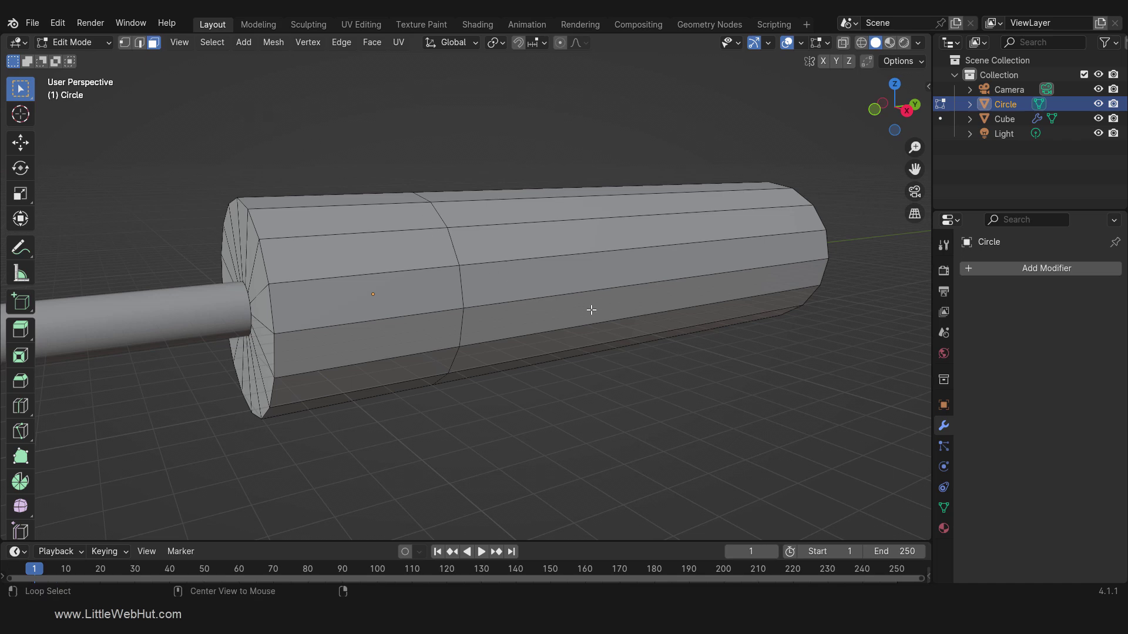
alt+click(598, 309)
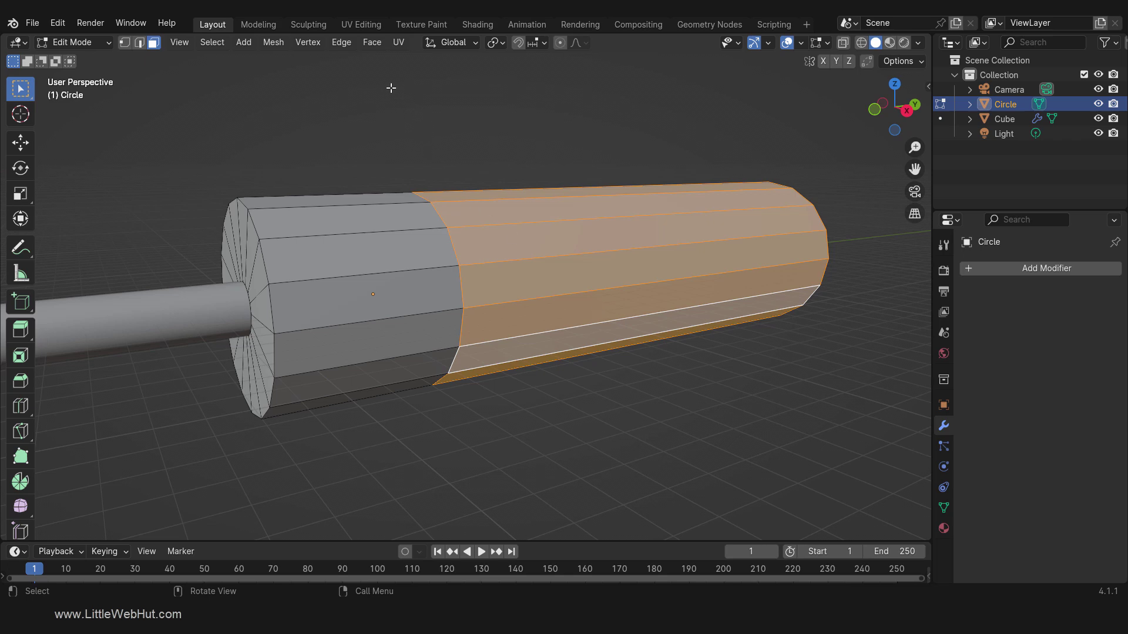
click(375, 46)
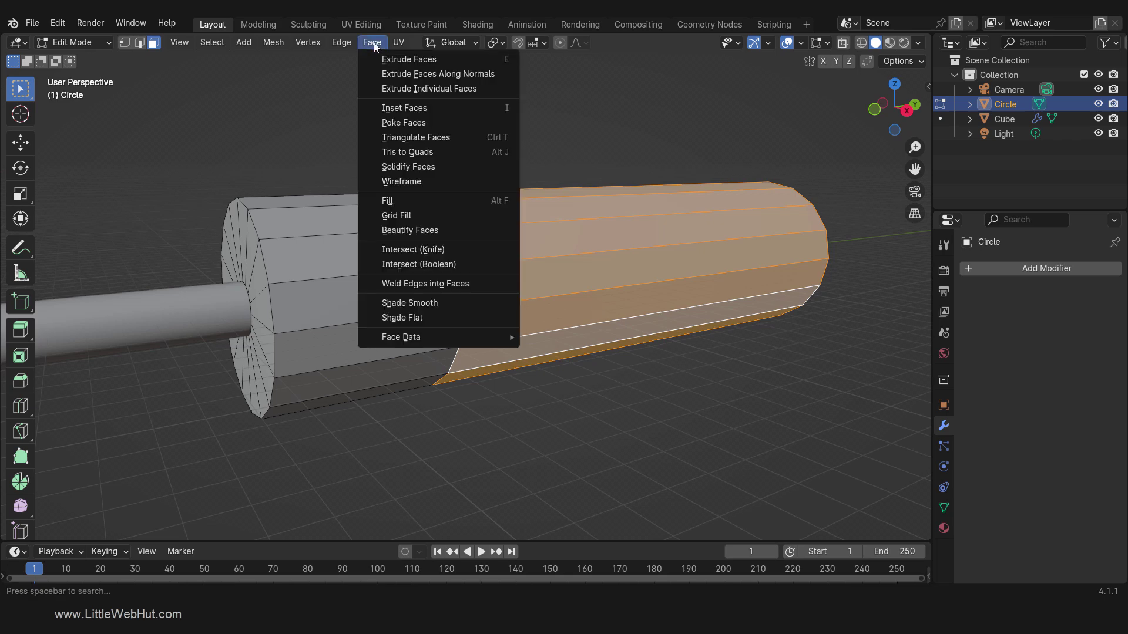
click(499, 73)
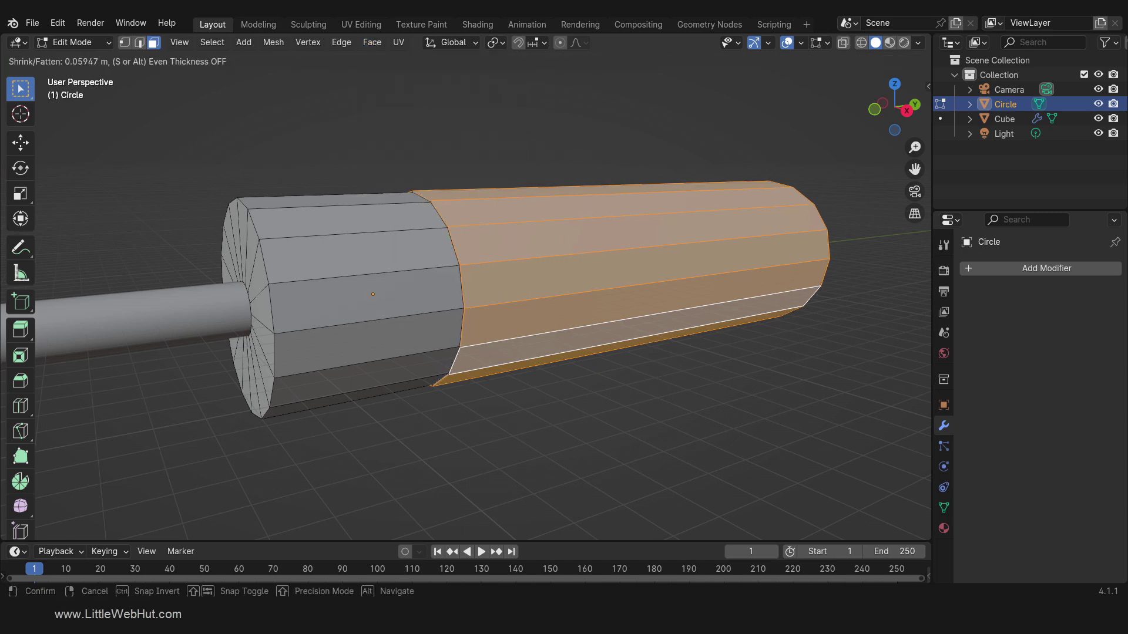
click(503, 78)
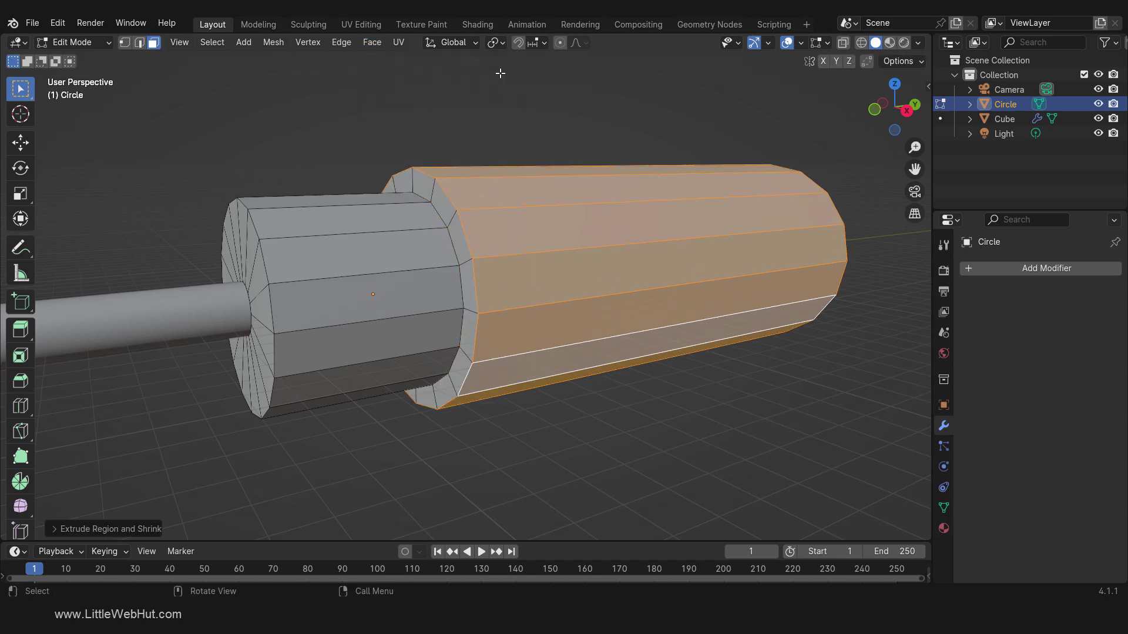
Step: Add another loop cut and scale the rear face ring 1.1 across X and Z
key(ctrl+r)
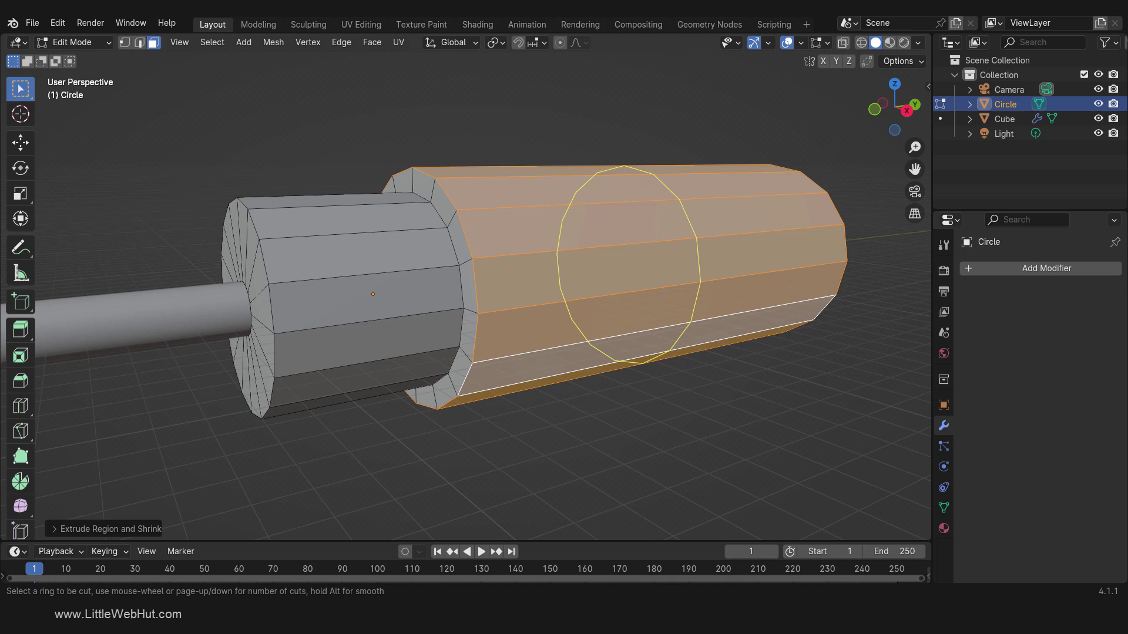
click(518, 222)
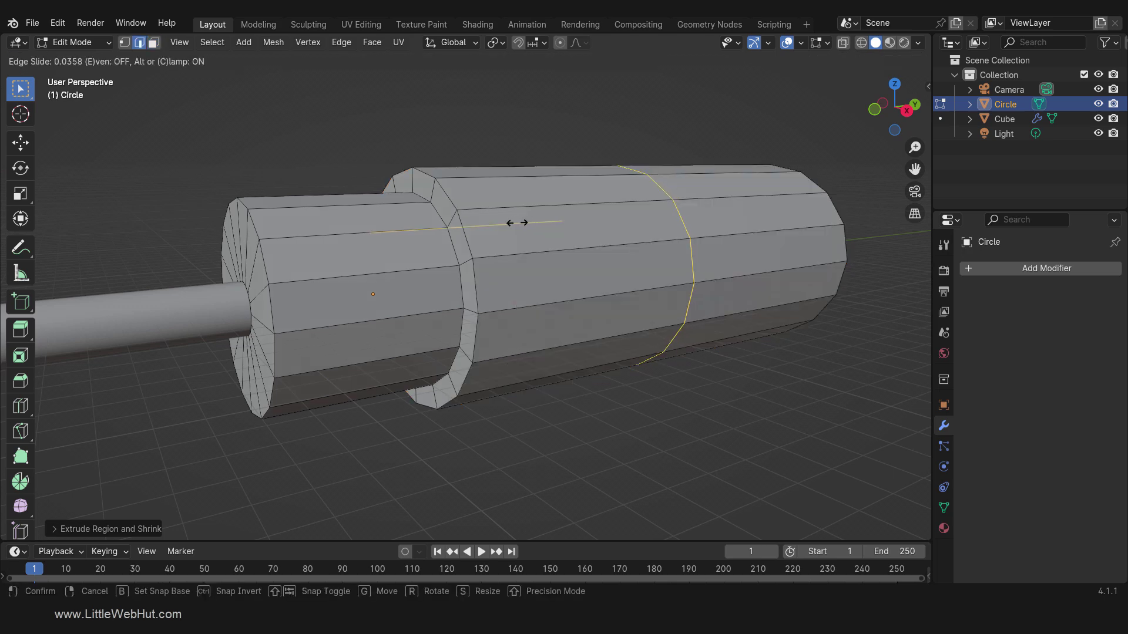
click(370, 250)
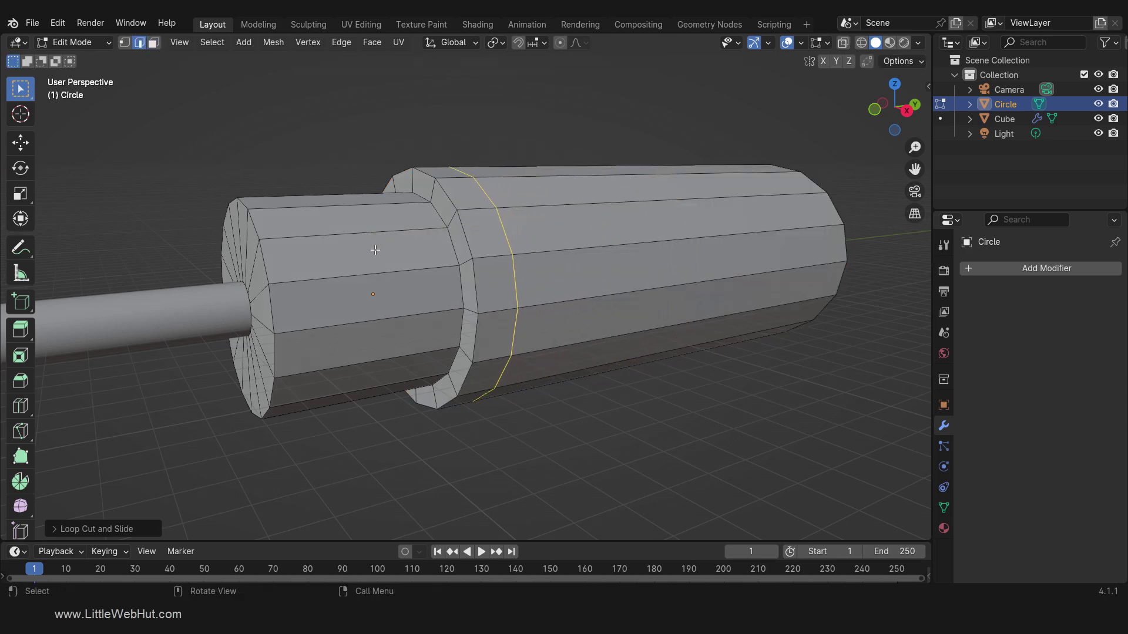
click(154, 43)
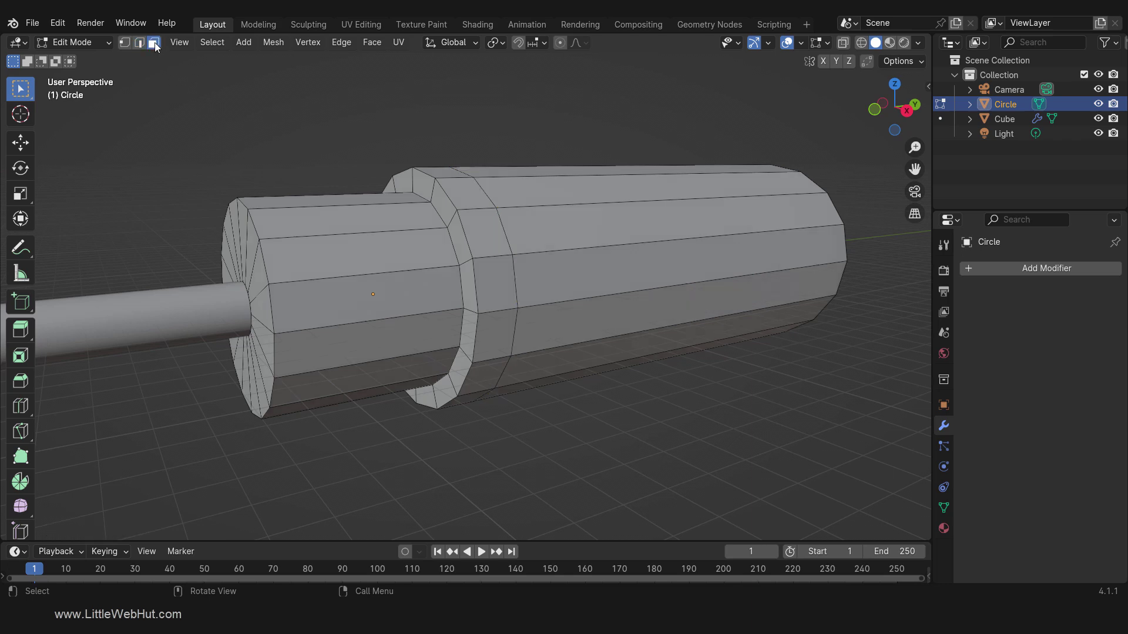
alt+click(673, 269)
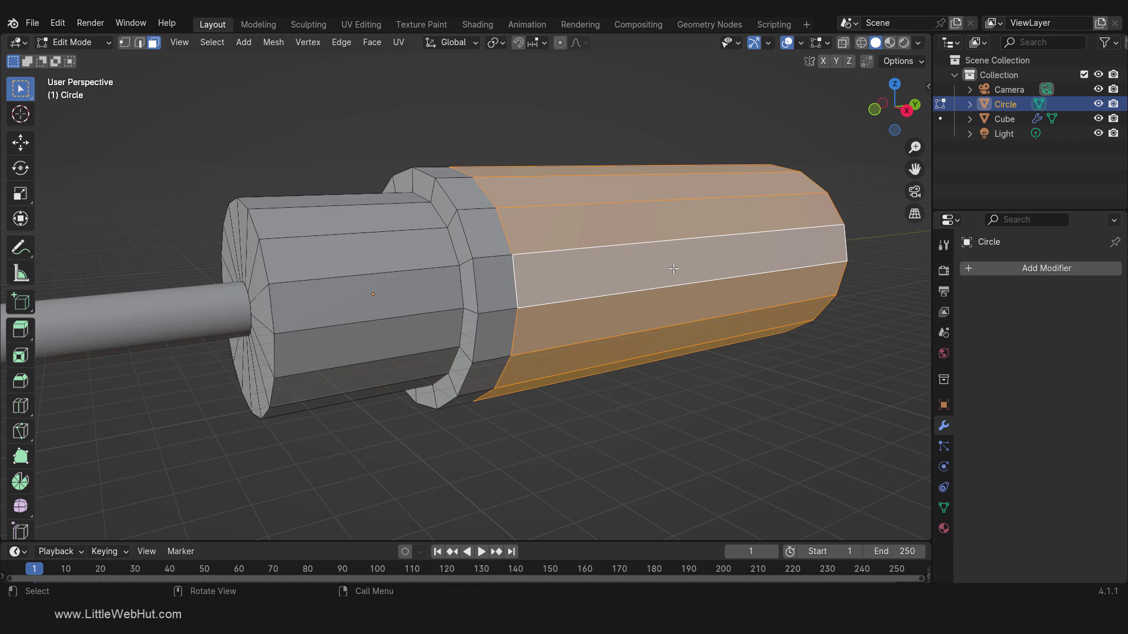
key(s)
key(shift+y)
text(1.1)
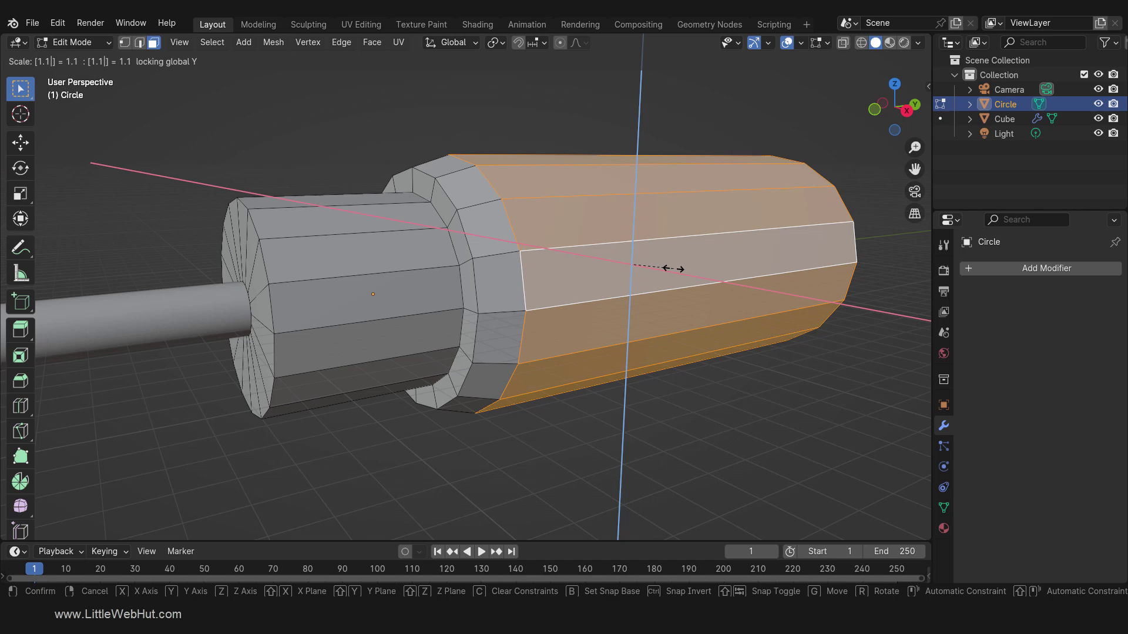
key(Return)
scroll(705, 270, down, 2)
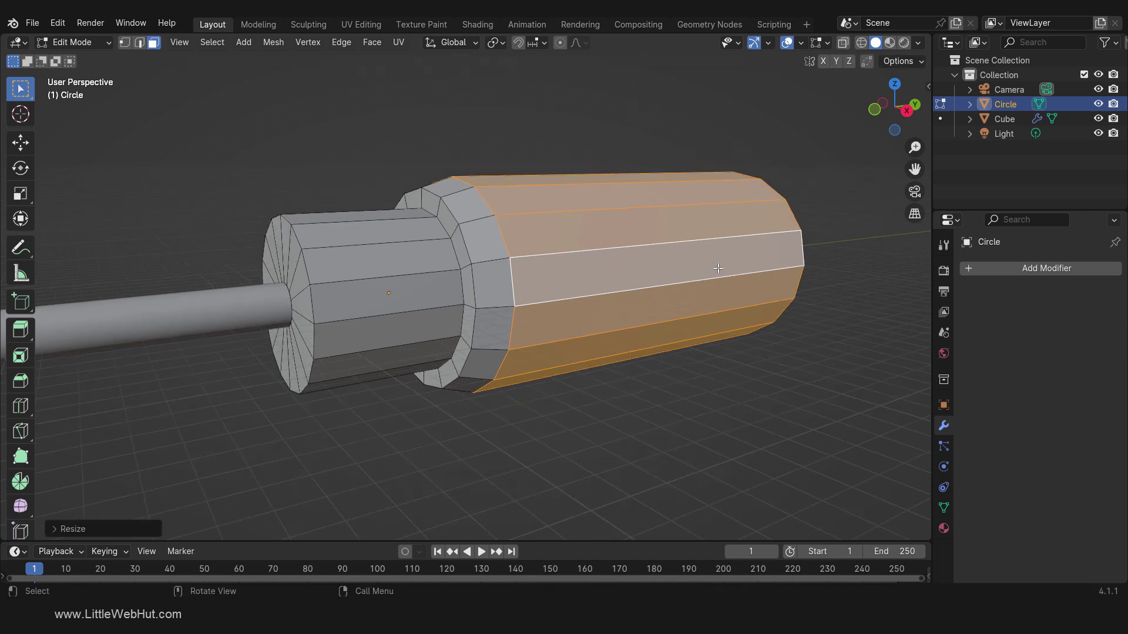
middle_drag(720, 271, 634, 290)
scroll(754, 321, down, 1)
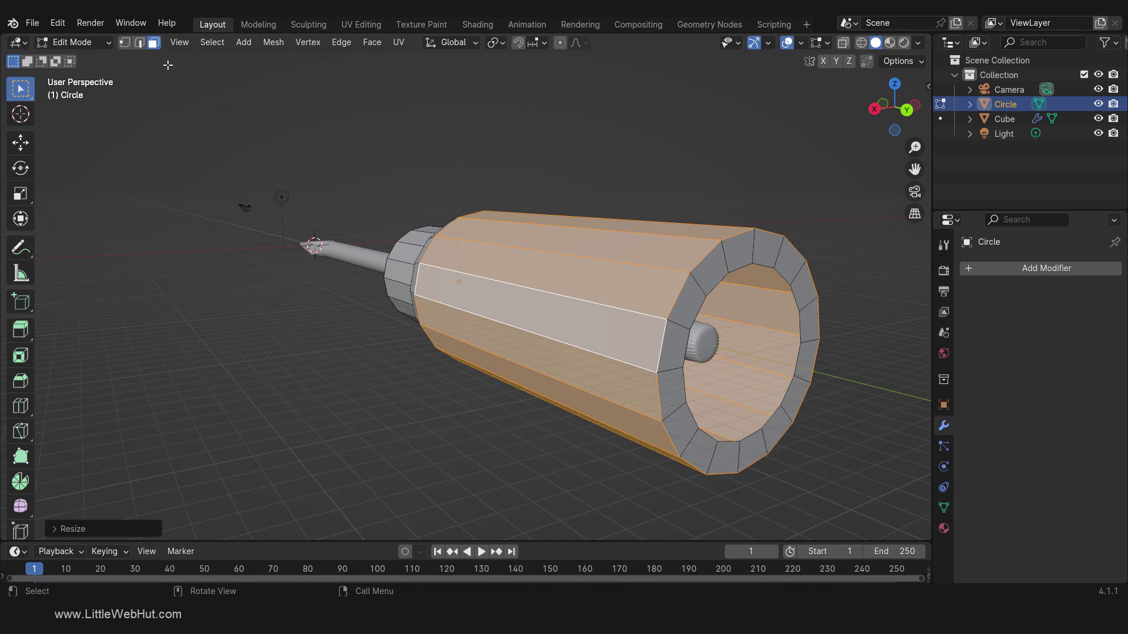
Step: Extrude the opening's inner edge loop in place and shrink it toward the centre
click(140, 43)
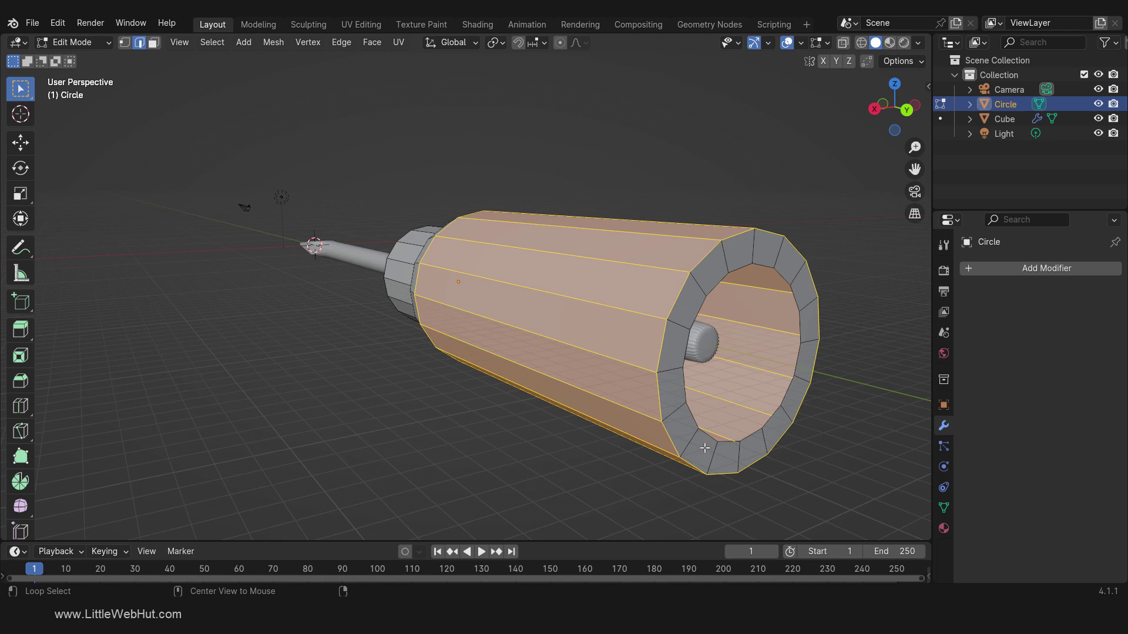
alt+click(787, 390)
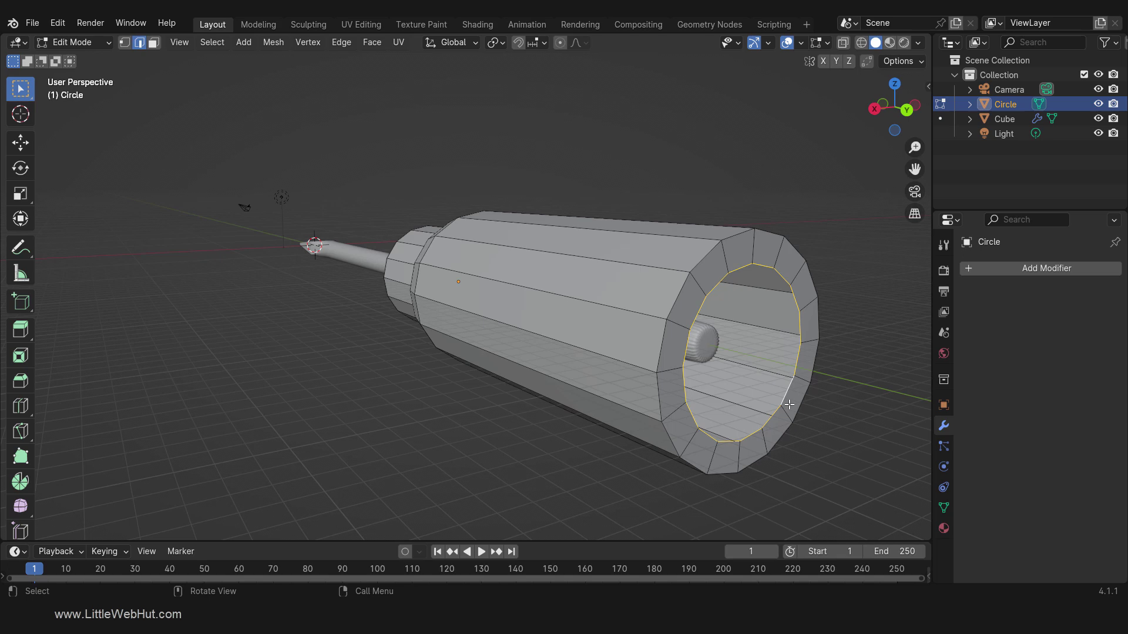
key(e)
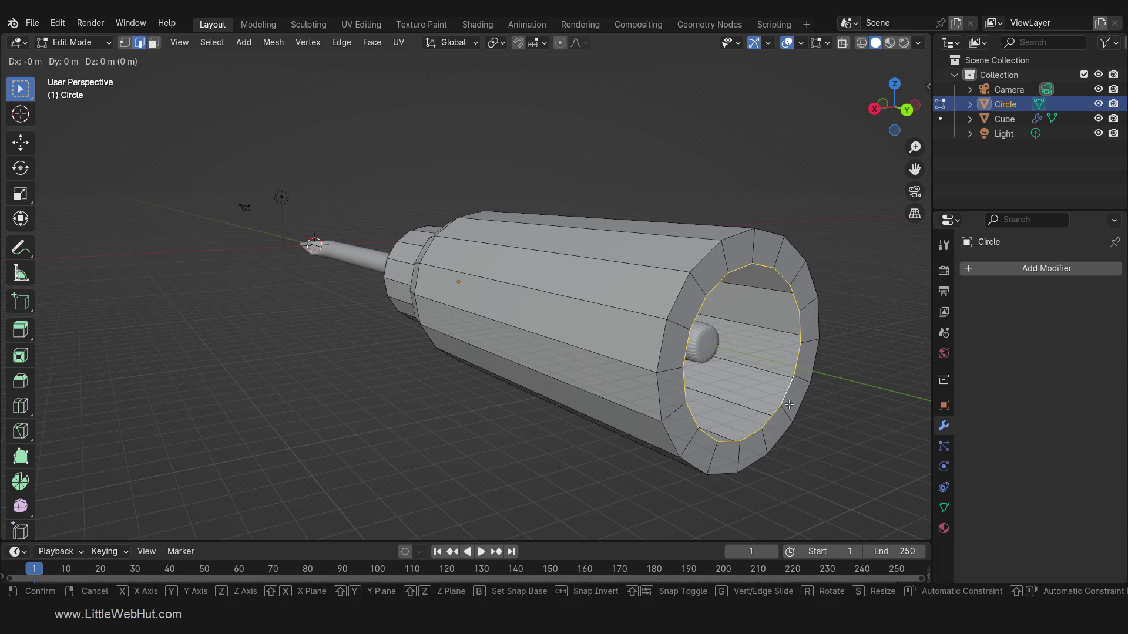
right_click(789, 404)
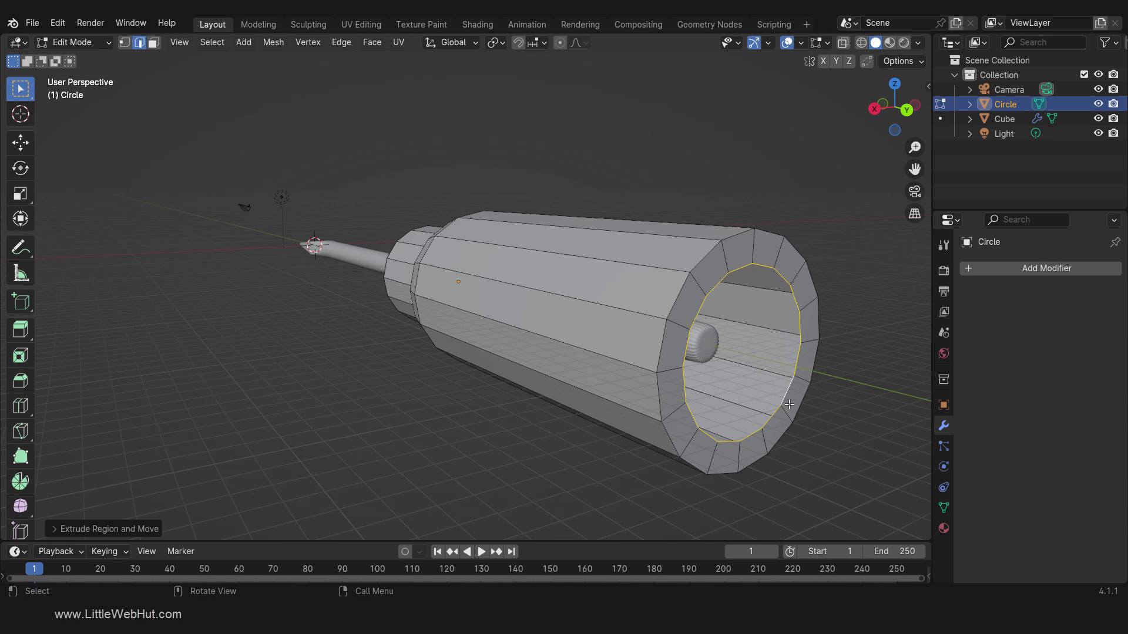
key(s)
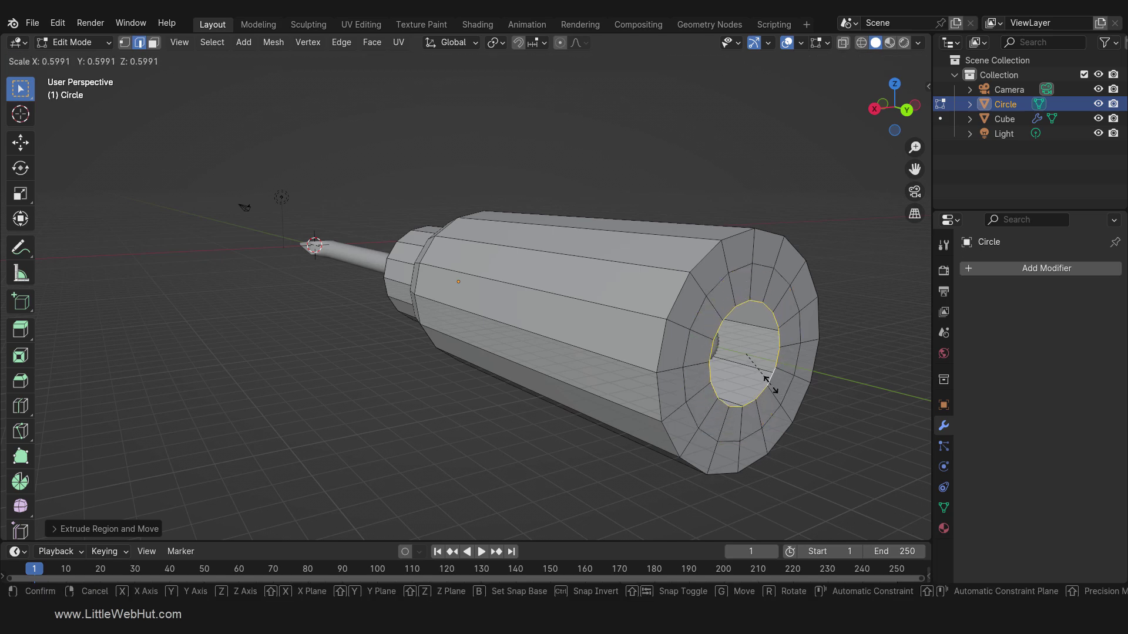
click(770, 385)
Step: Extrude and shrink a second smaller ring, then fill the centre with a face
key(e)
right_click(773, 386)
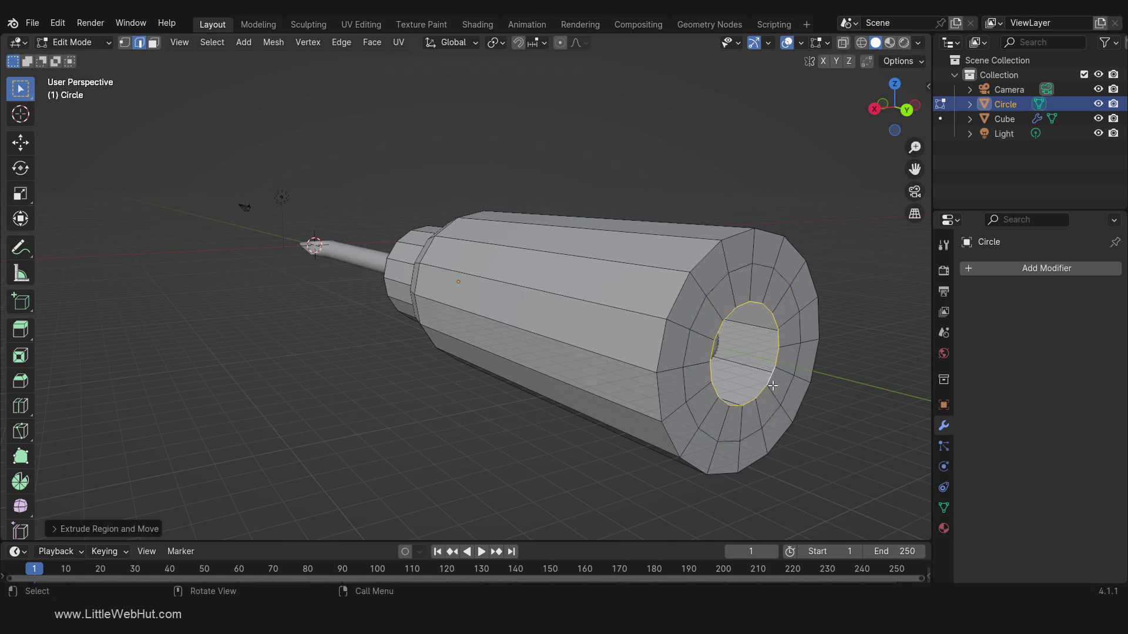
key(s)
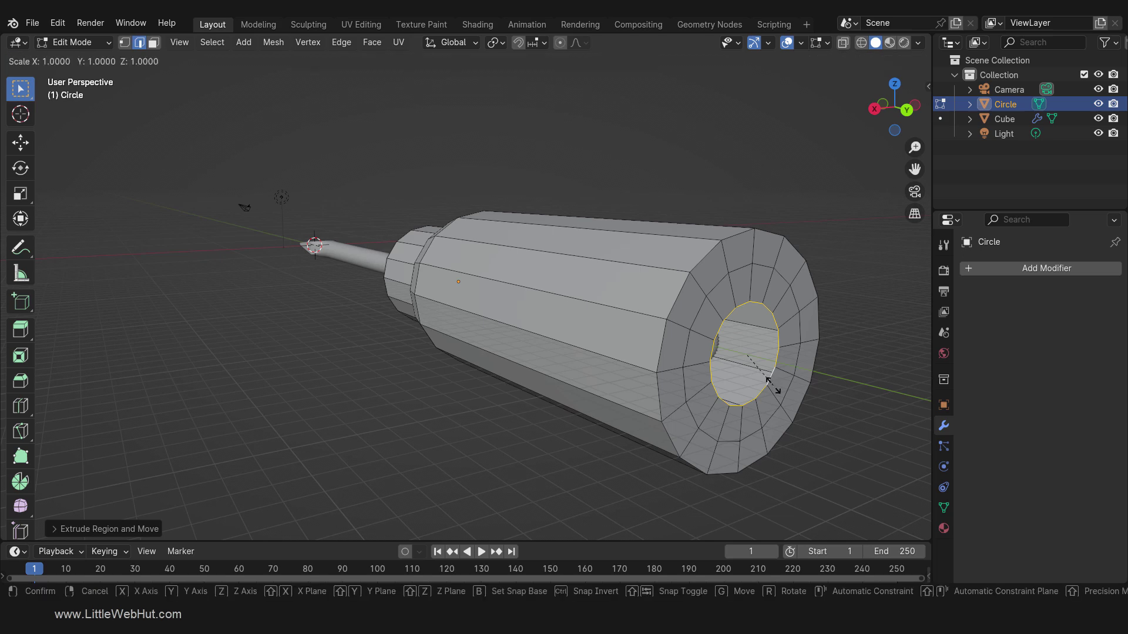
click(752, 367)
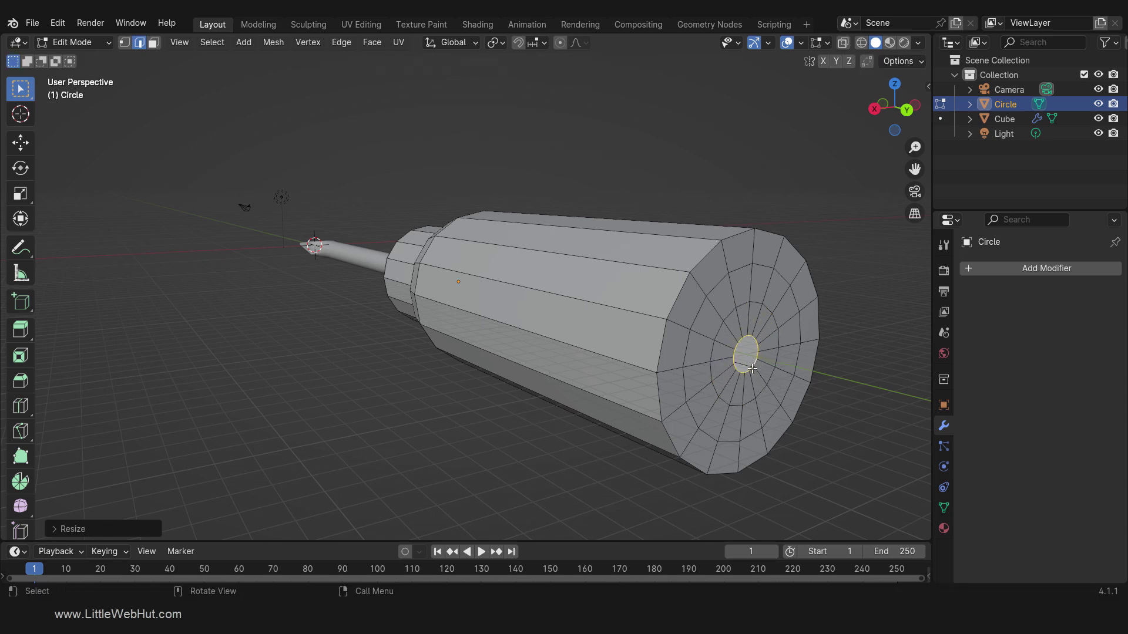
key(f)
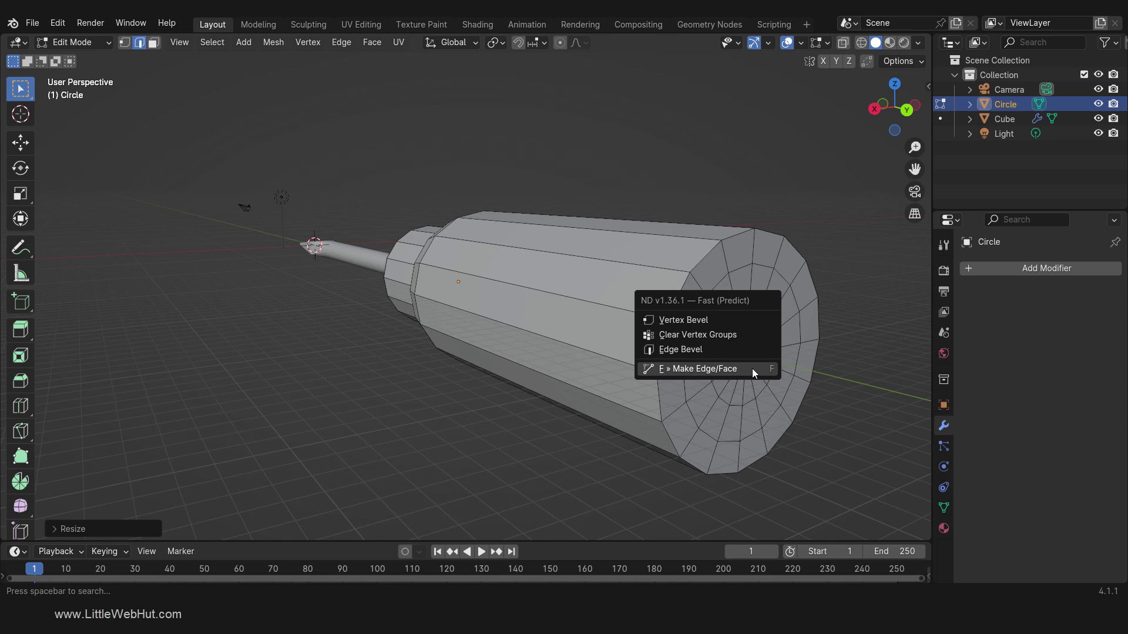
click(752, 368)
key(Right)
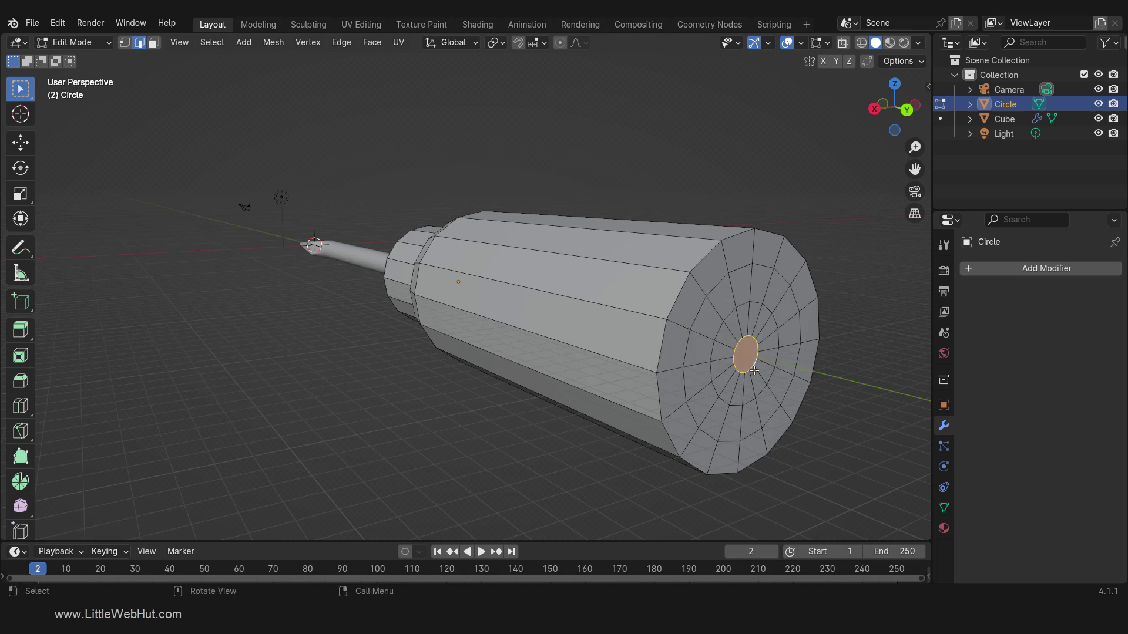
Step: Pull the centre cap out along Y with proportional editing to dome the handle end
click(560, 45)
scroll(743, 342, down, 1)
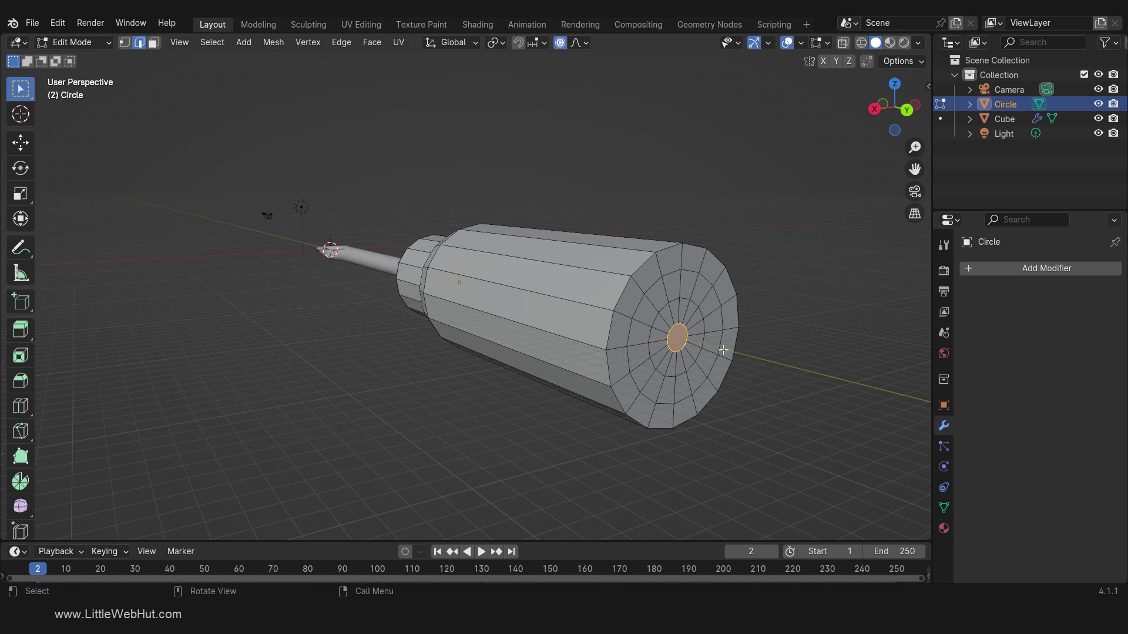
key(g)
key(y)
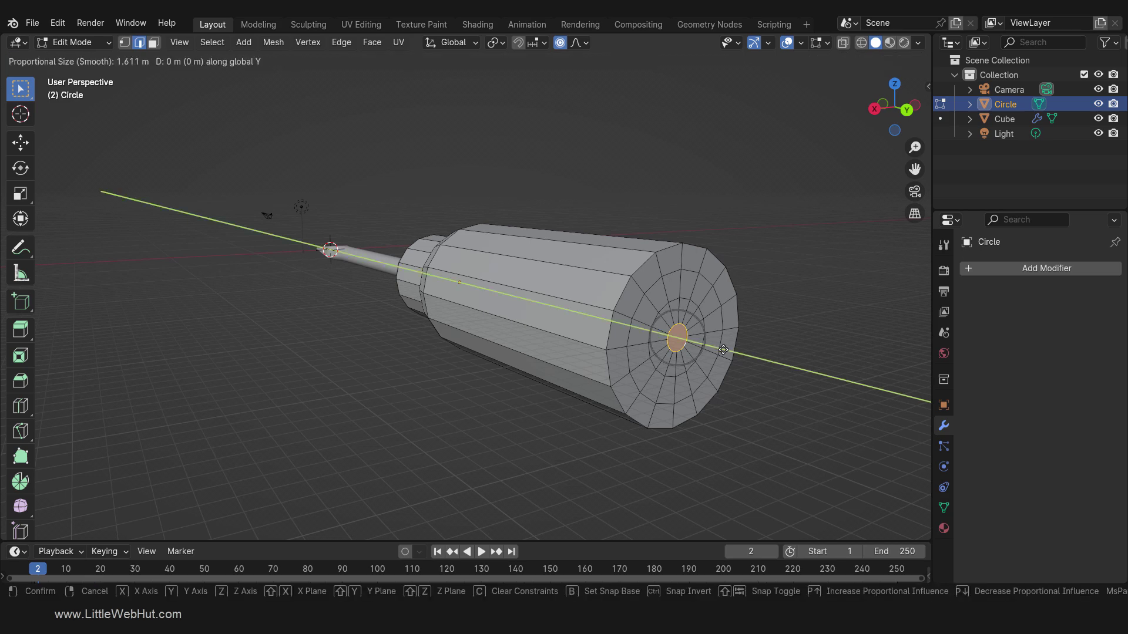
scroll(723, 358, down, 13)
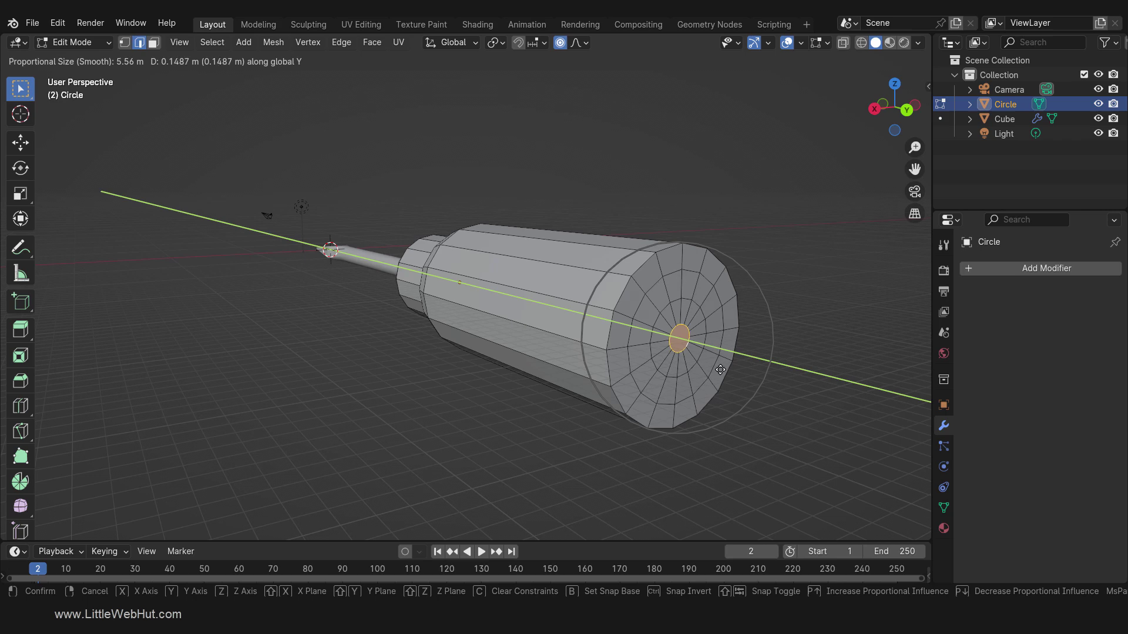
click(720, 370)
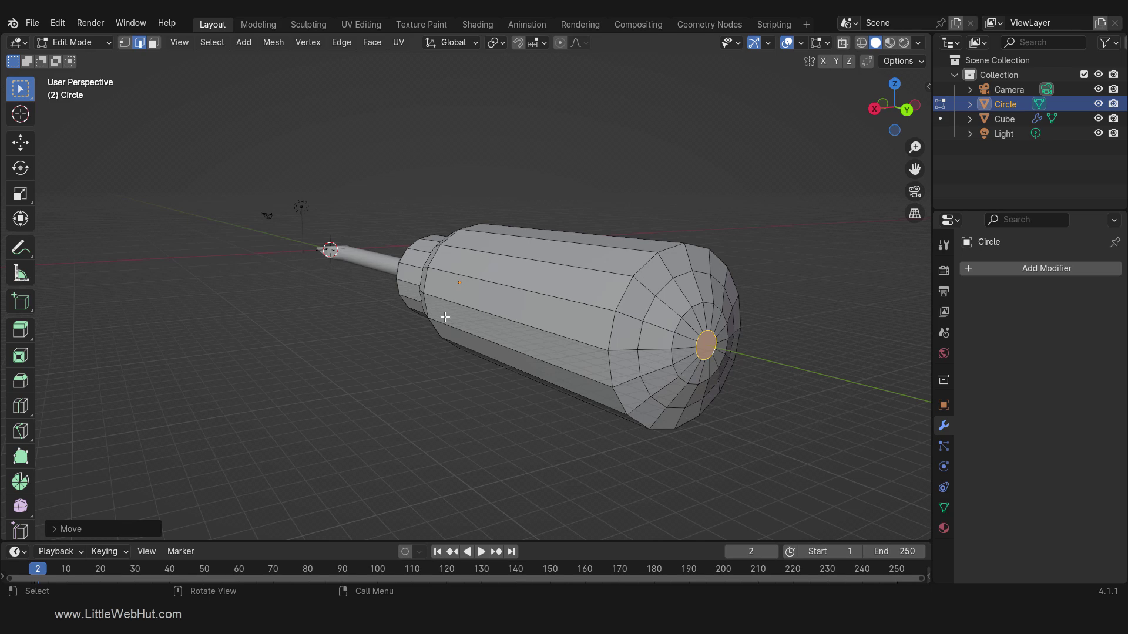
middle_drag(421, 388, 525, 388)
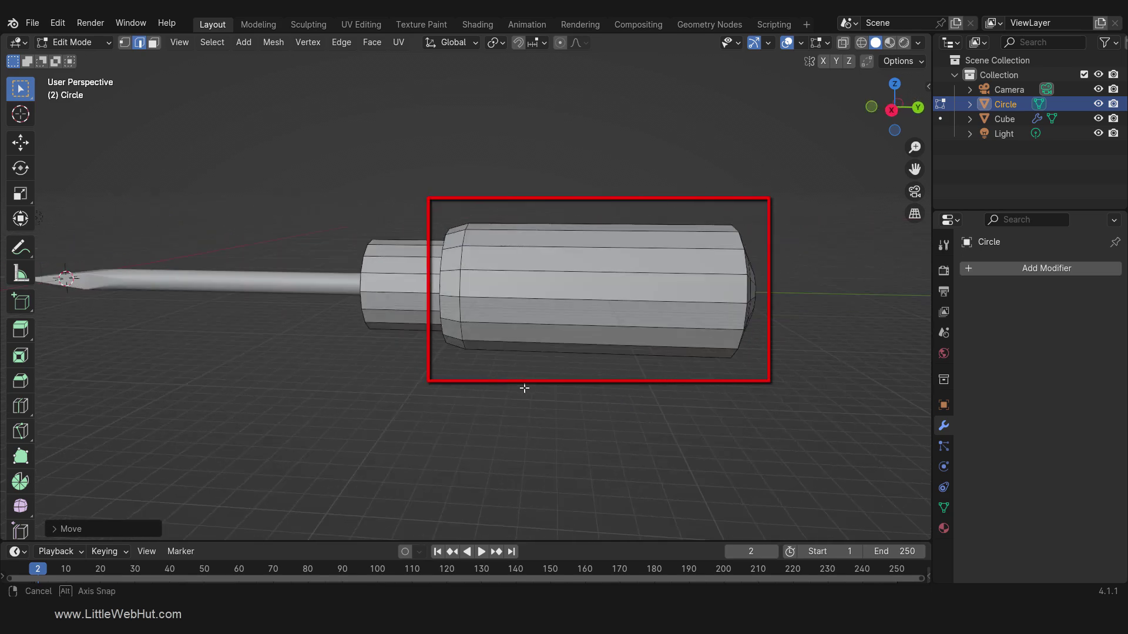
middle_drag(524, 388, 585, 396)
Step: Save video4.blend, then extrude a raised face ring near the handle front along normals
key(ctrl+s)
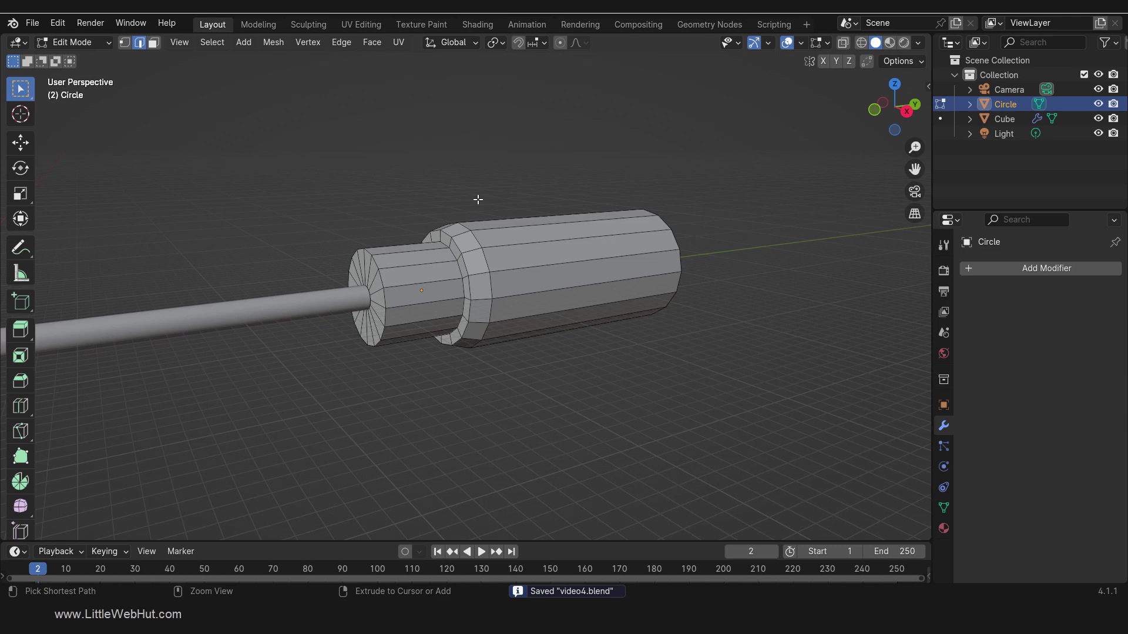
key(ctrl+r)
click(542, 251)
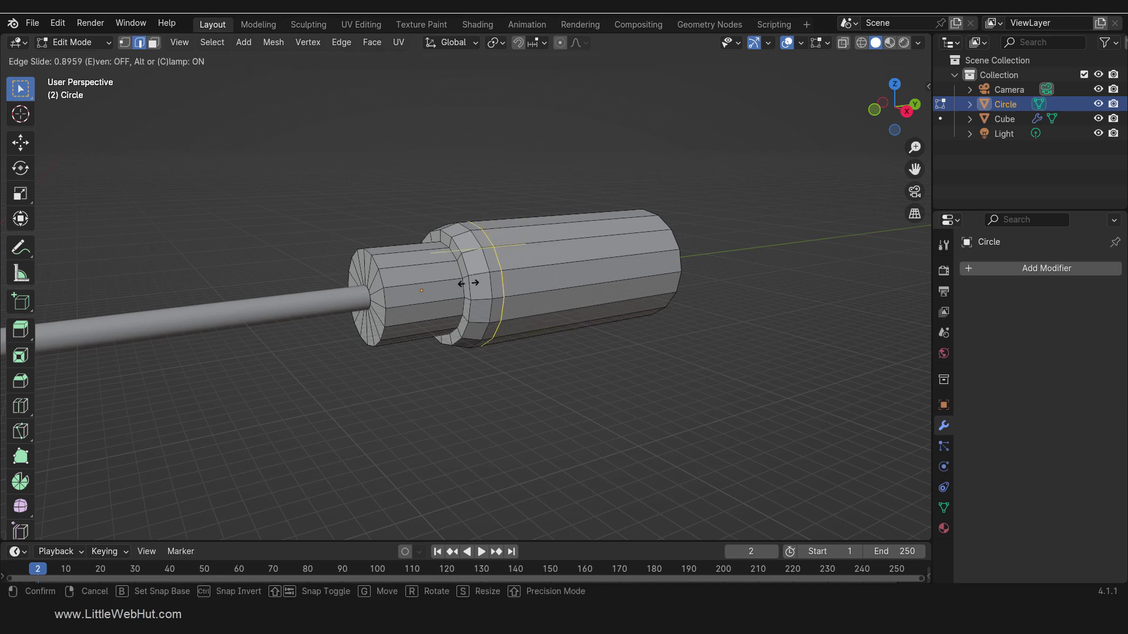
click(465, 288)
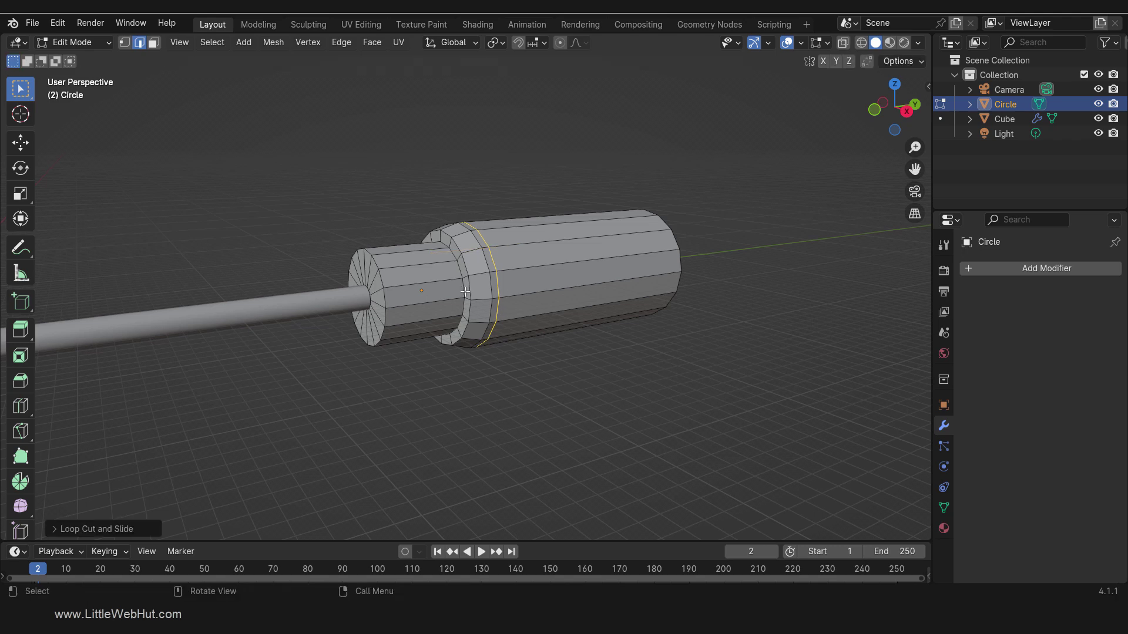
click(154, 43)
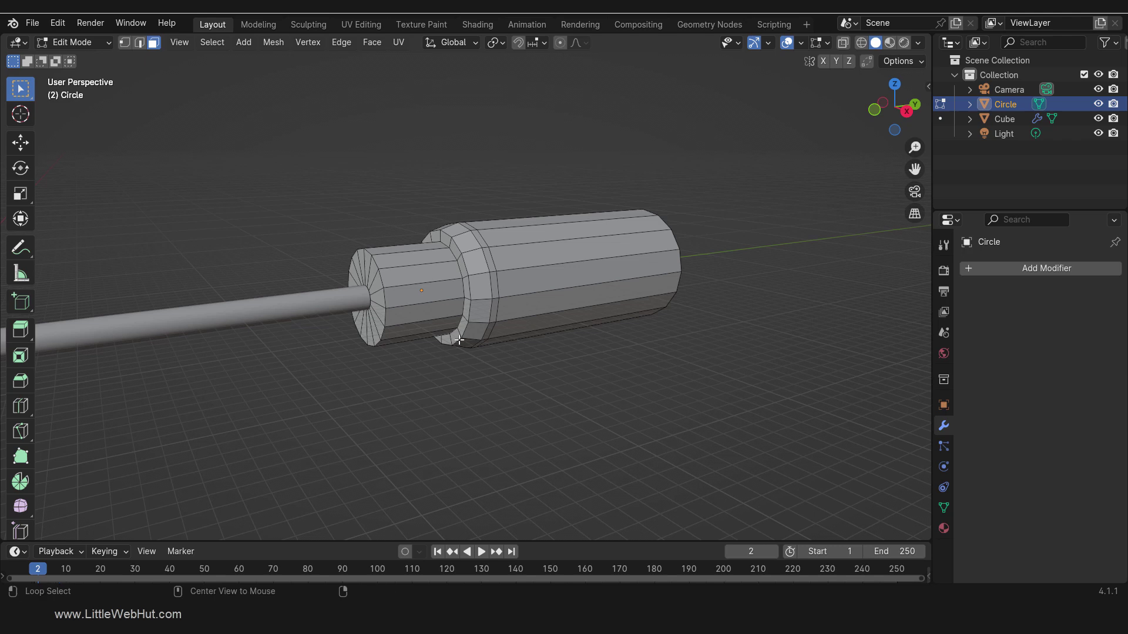
alt+click(495, 298)
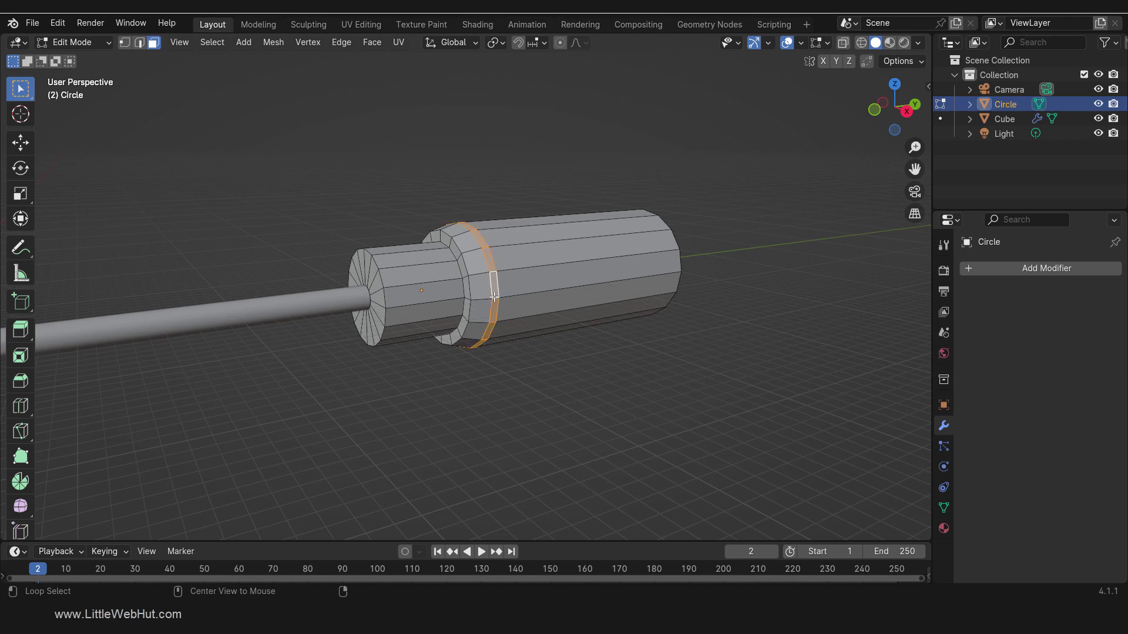
click(375, 42)
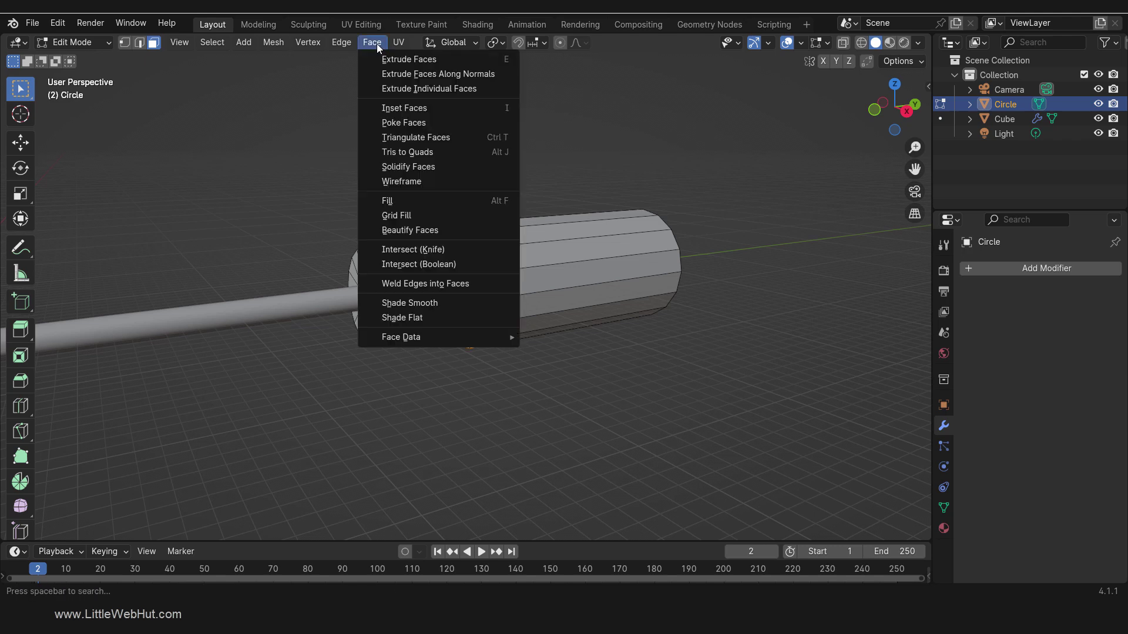
click(393, 75)
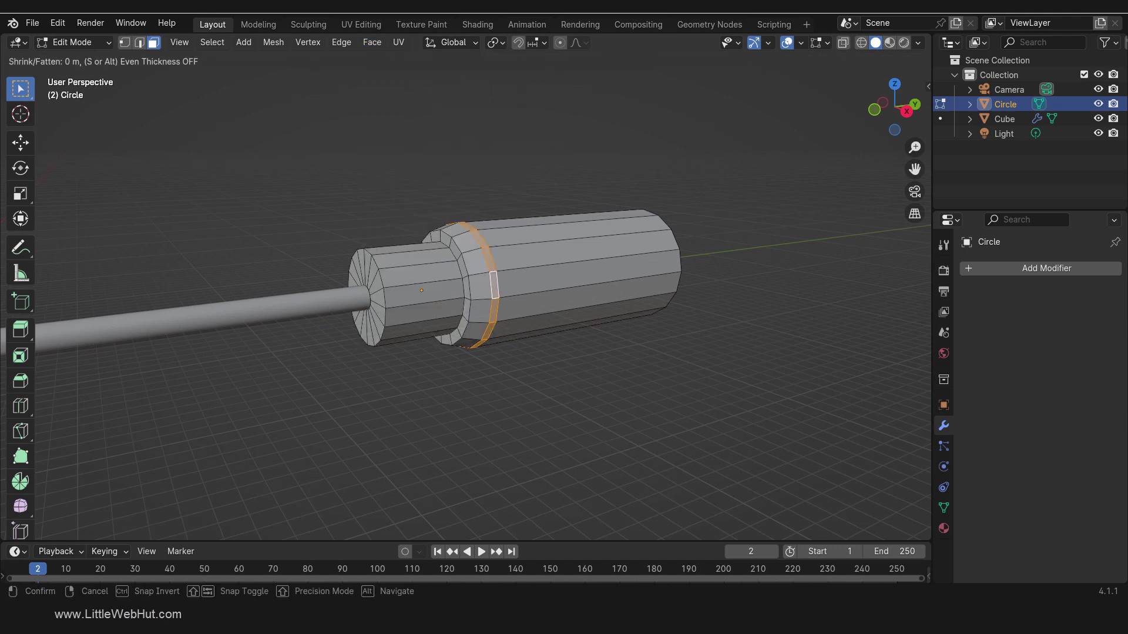
click(393, 76)
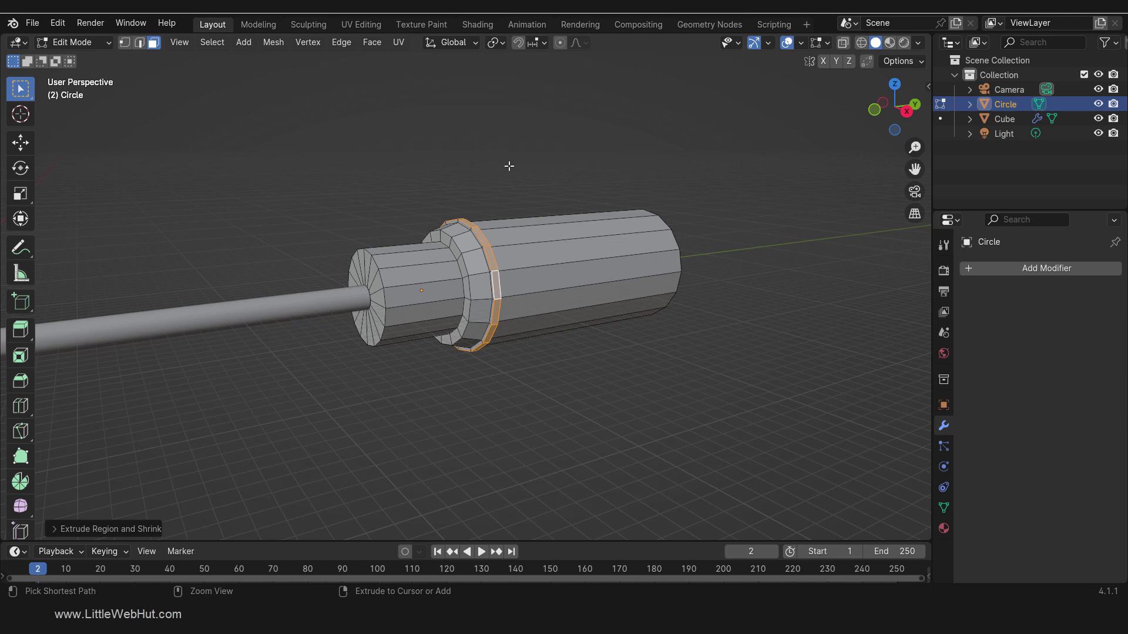
Step: Add an edge loop near the handle's back end
key(ctrl+r)
click(590, 237)
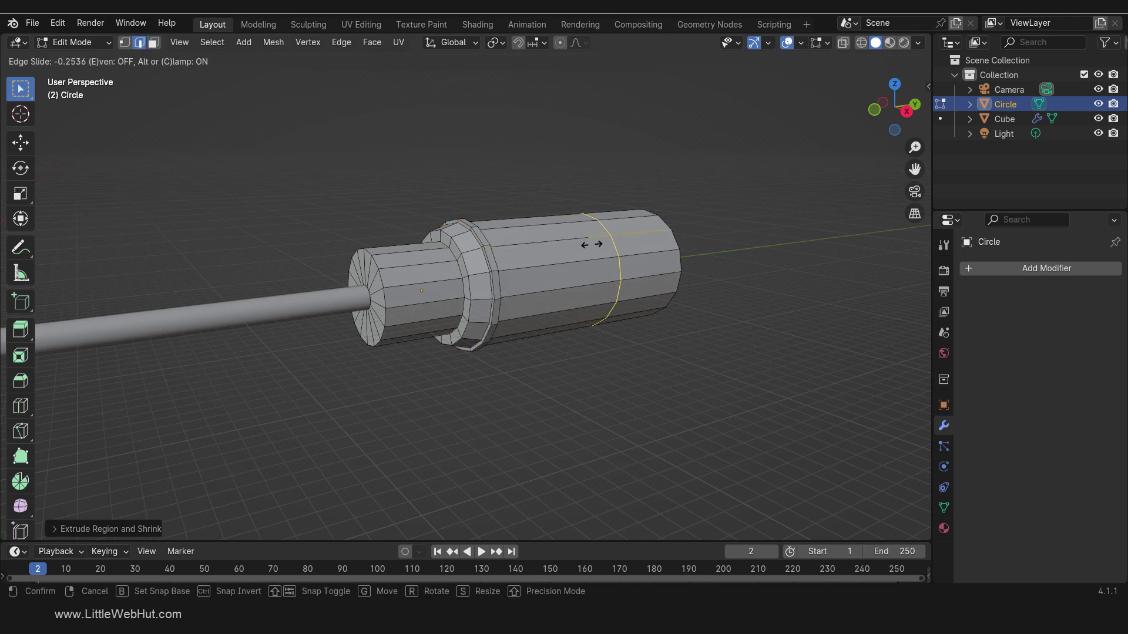
click(649, 233)
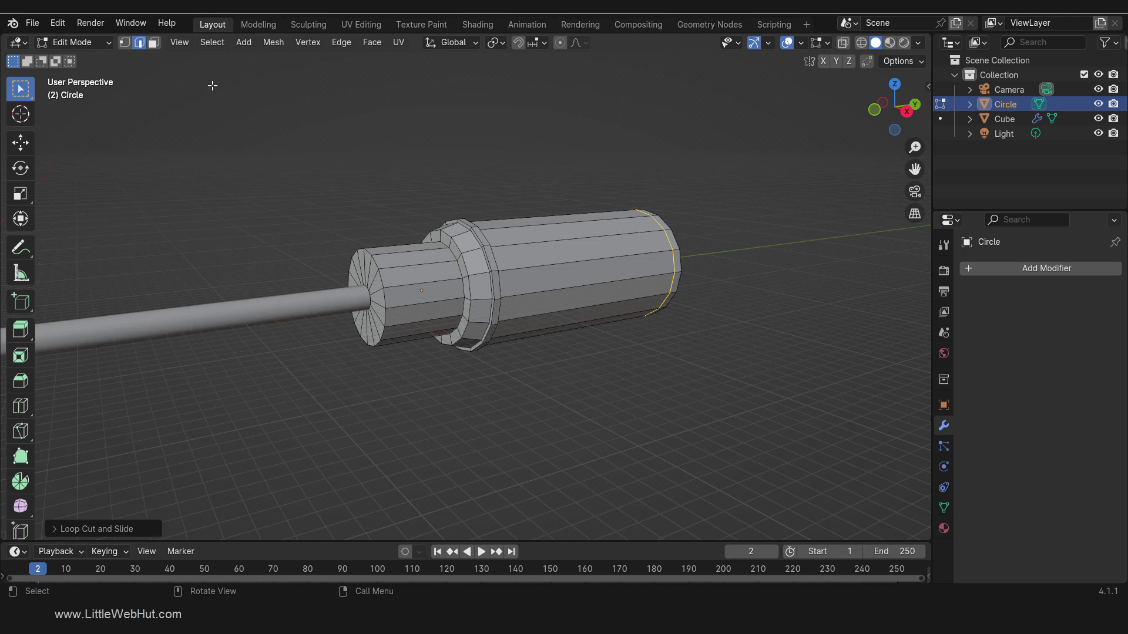
click(154, 44)
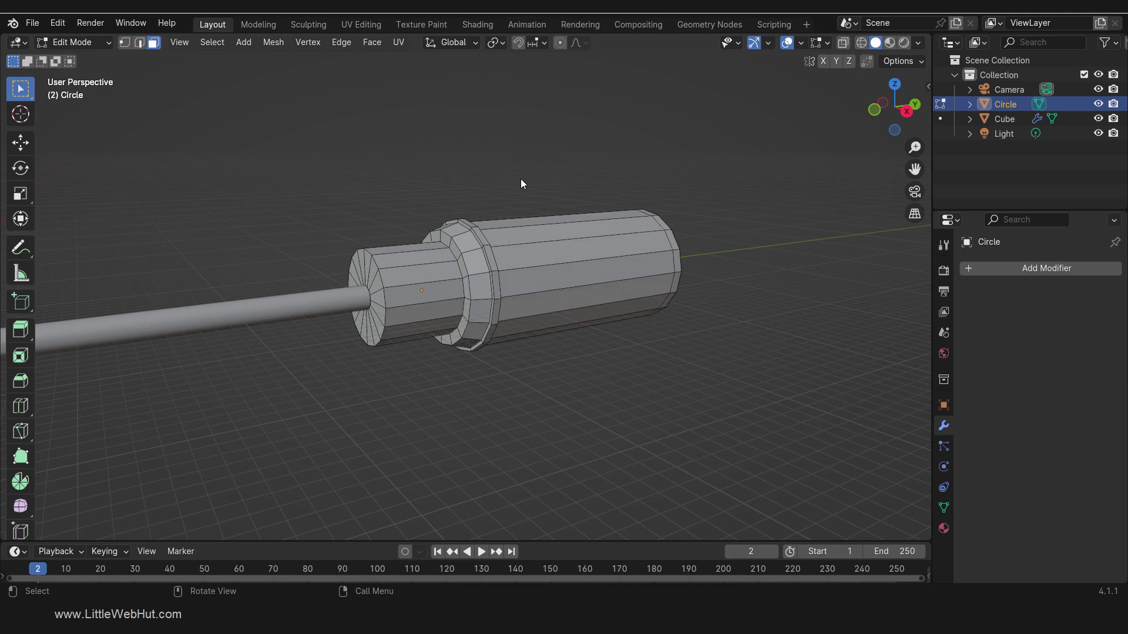
Step: Checker-deselect the handle's side face loop and extrude alternate faces -0.5 along normals
alt+click(569, 261)
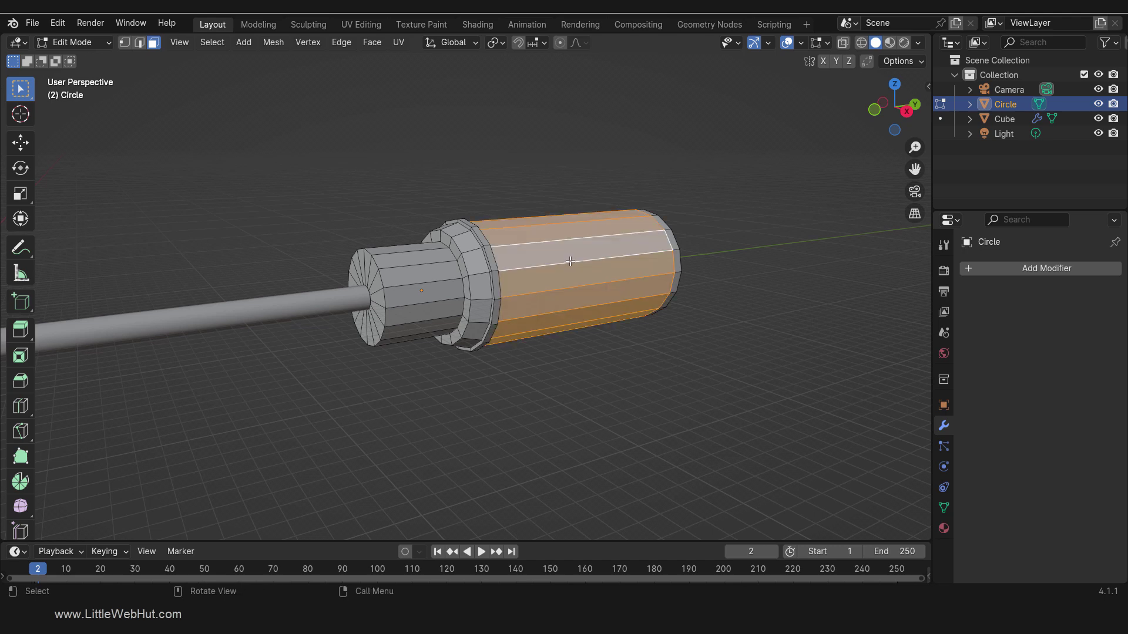
click(219, 45)
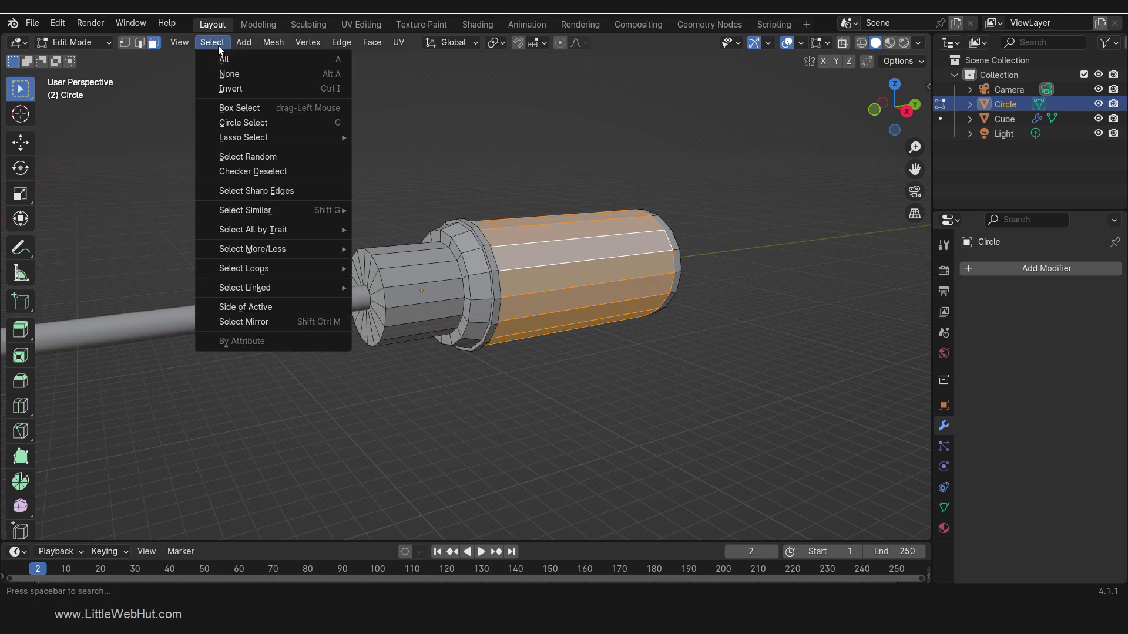
click(298, 170)
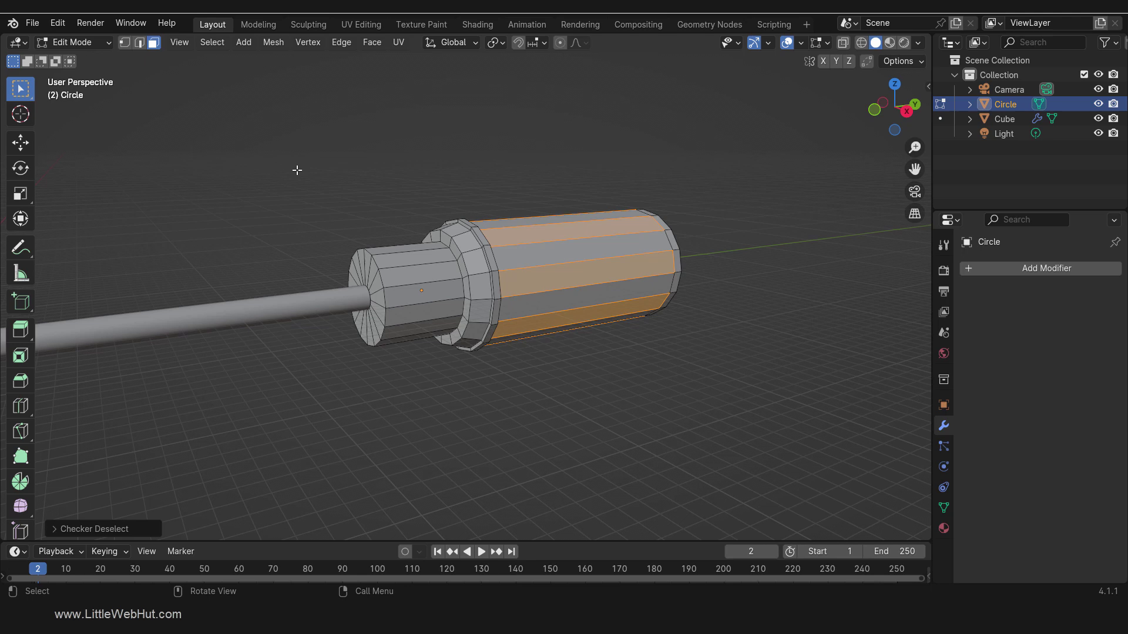
click(374, 45)
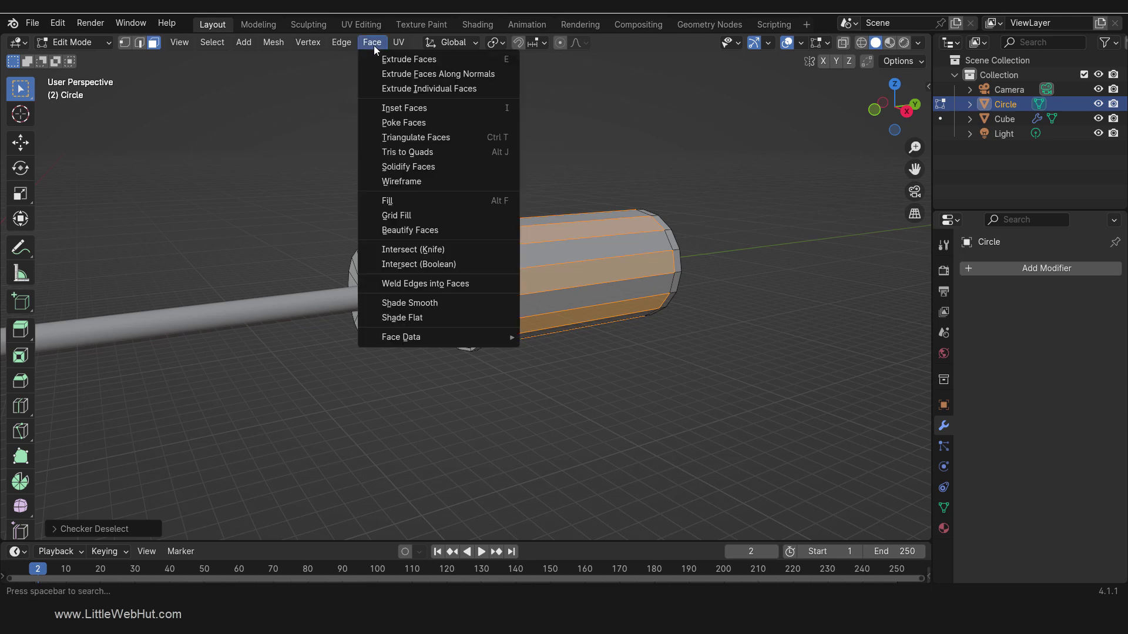
click(421, 74)
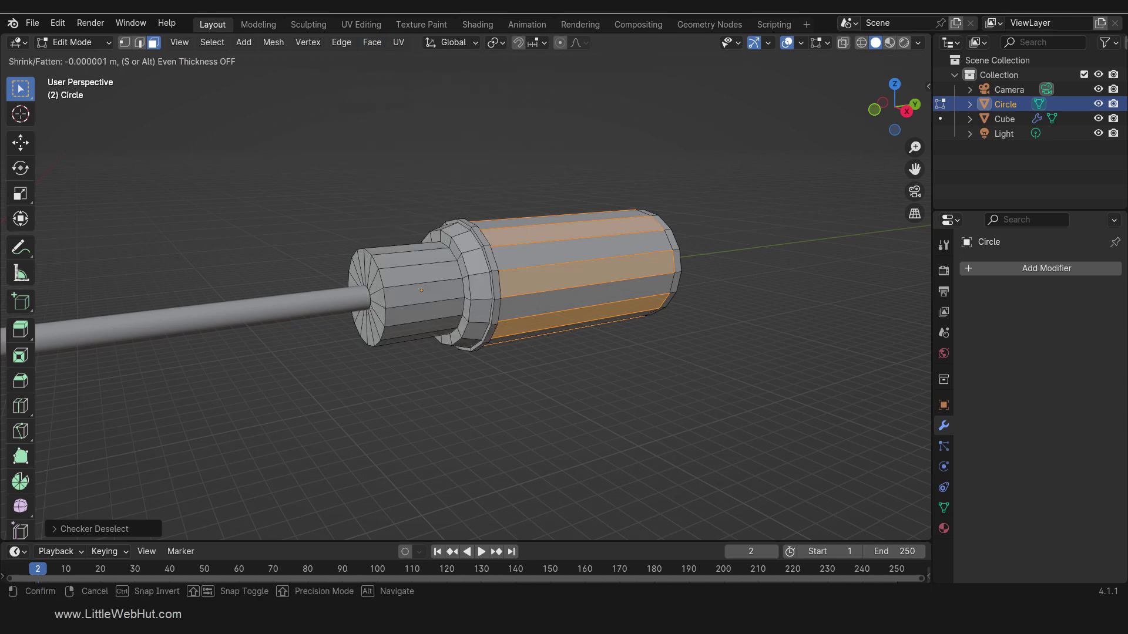
text(-.5)
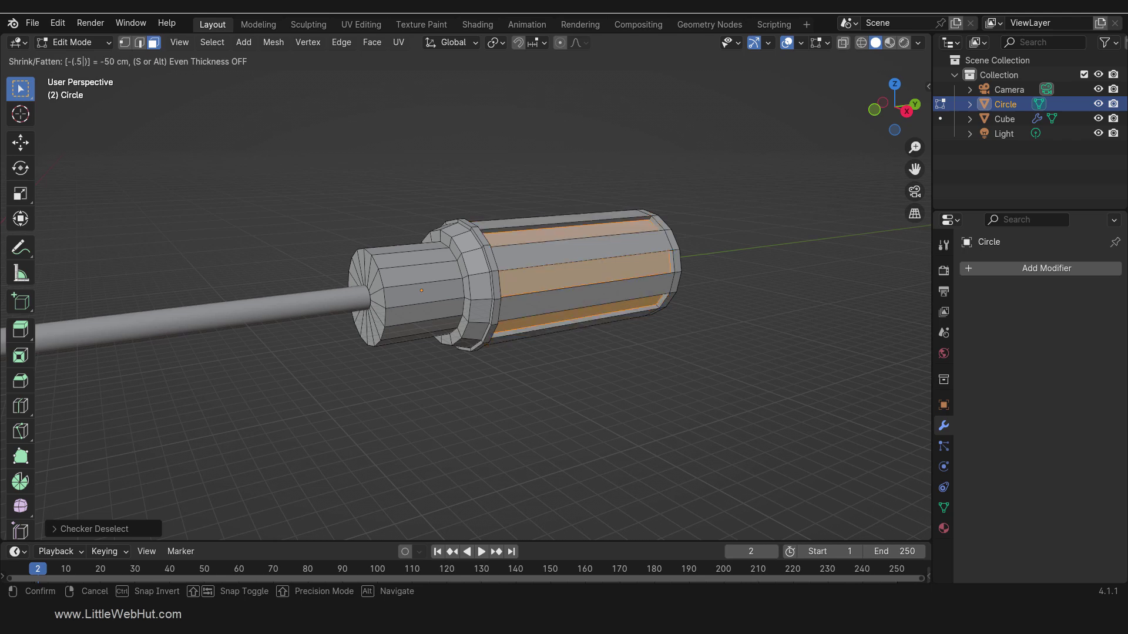
key(Return)
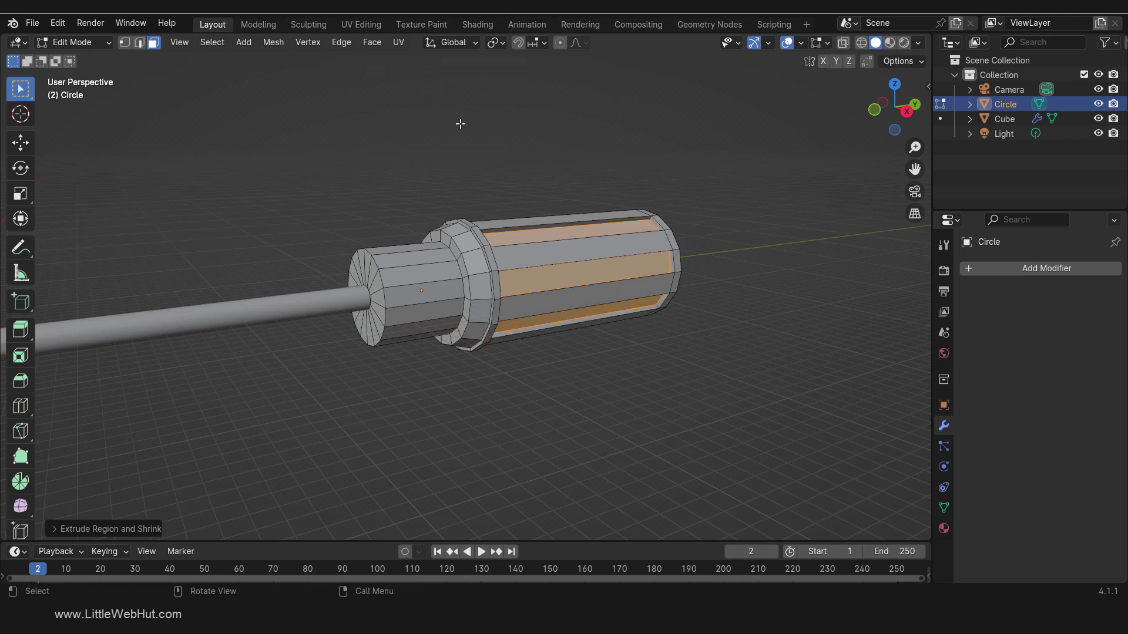
key(e)
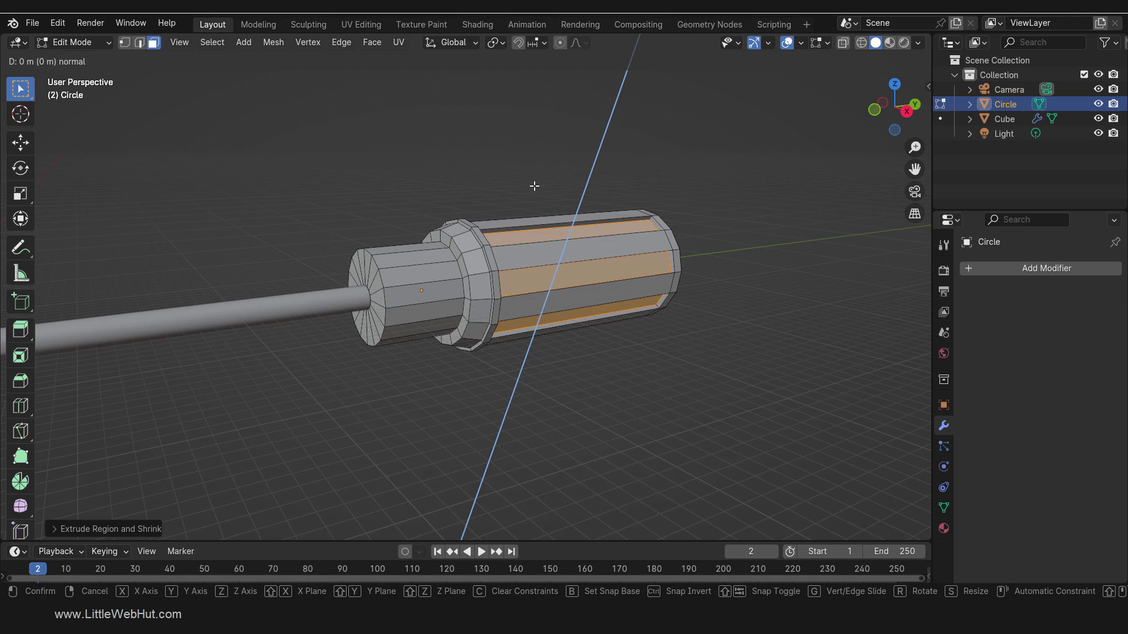
right_click(534, 186)
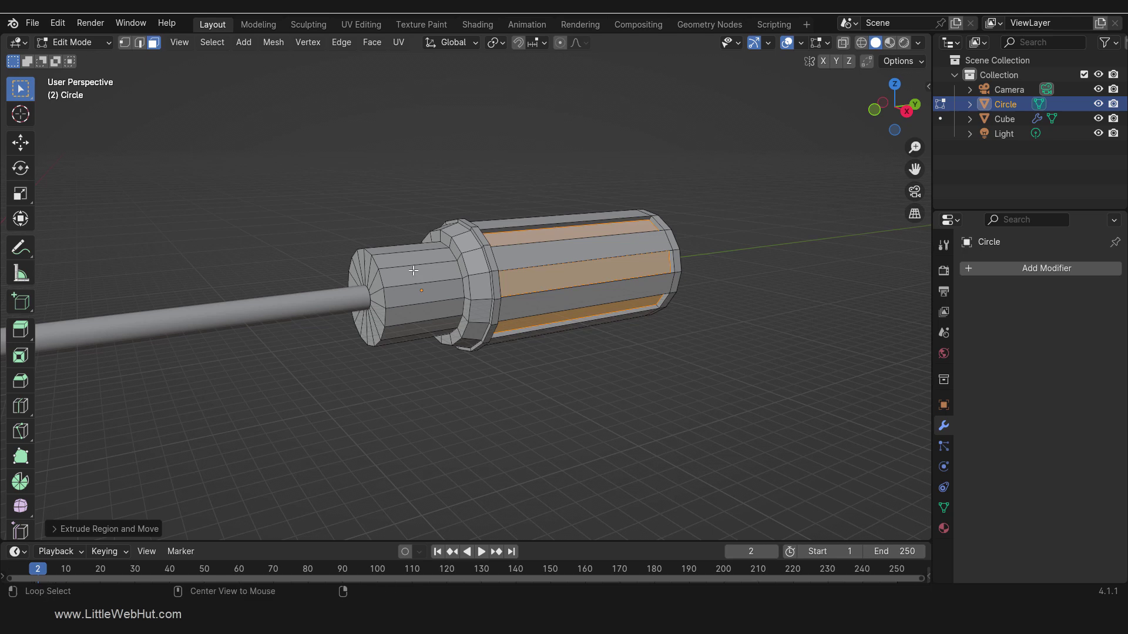
Step: Extrude the collar's front end cap outward and add a loop cut on the collar
alt+click(379, 291)
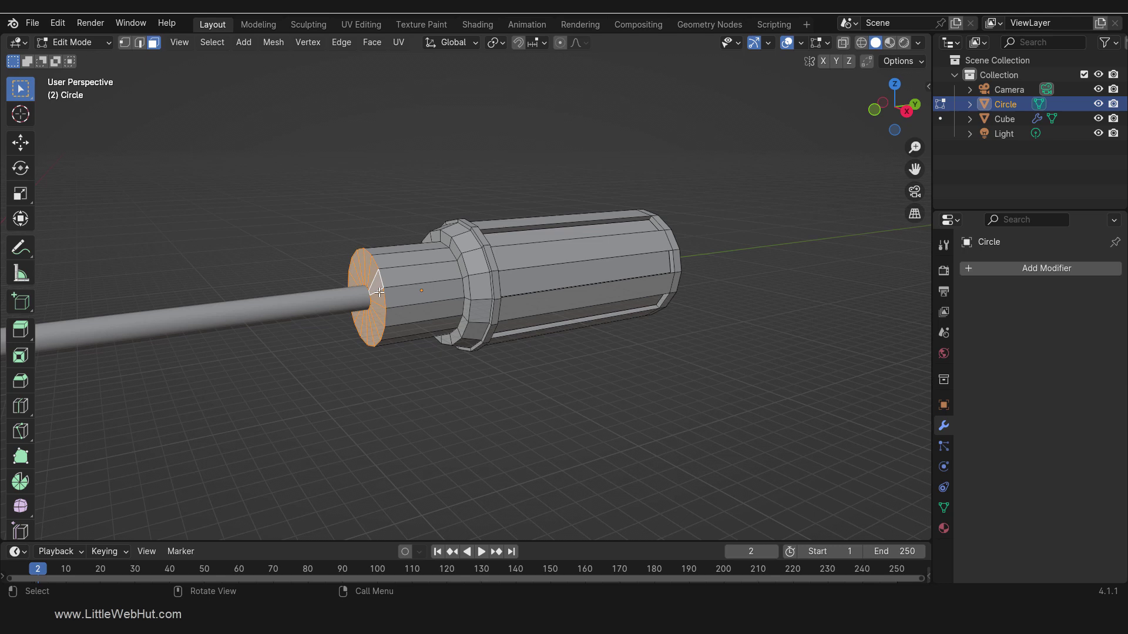
key(e)
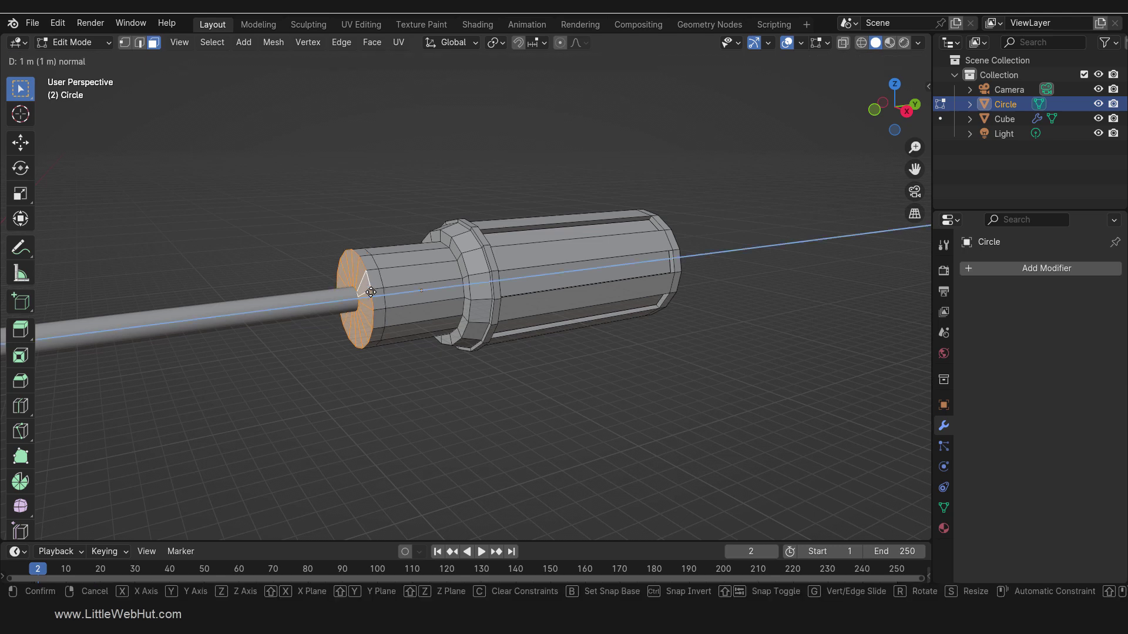
click(370, 292)
key(ctrl+r)
click(421, 290)
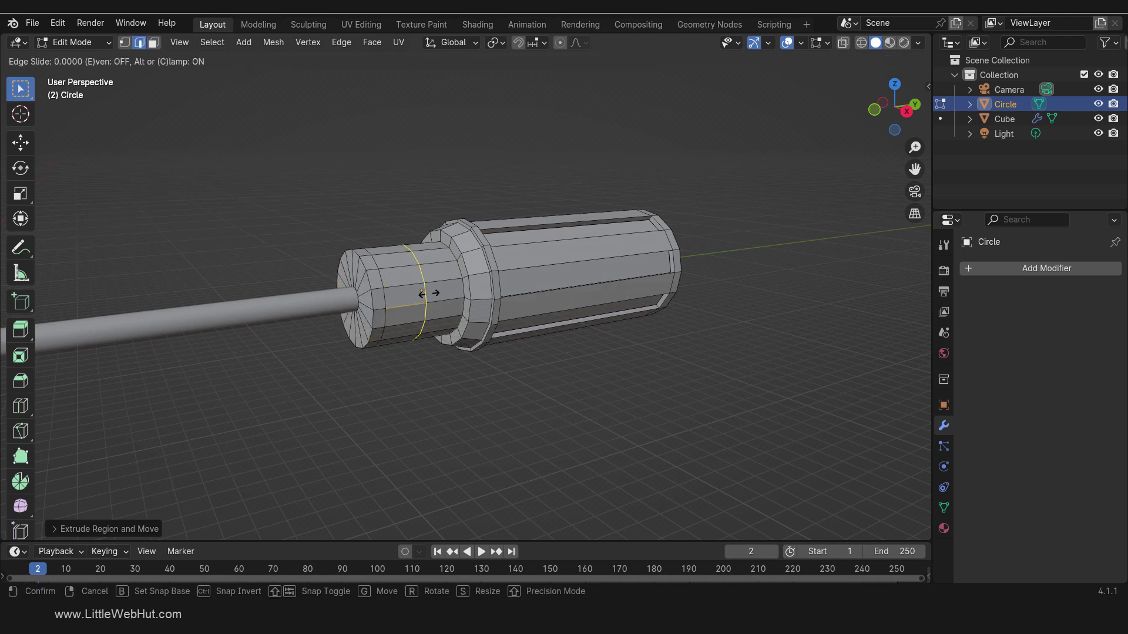
click(428, 293)
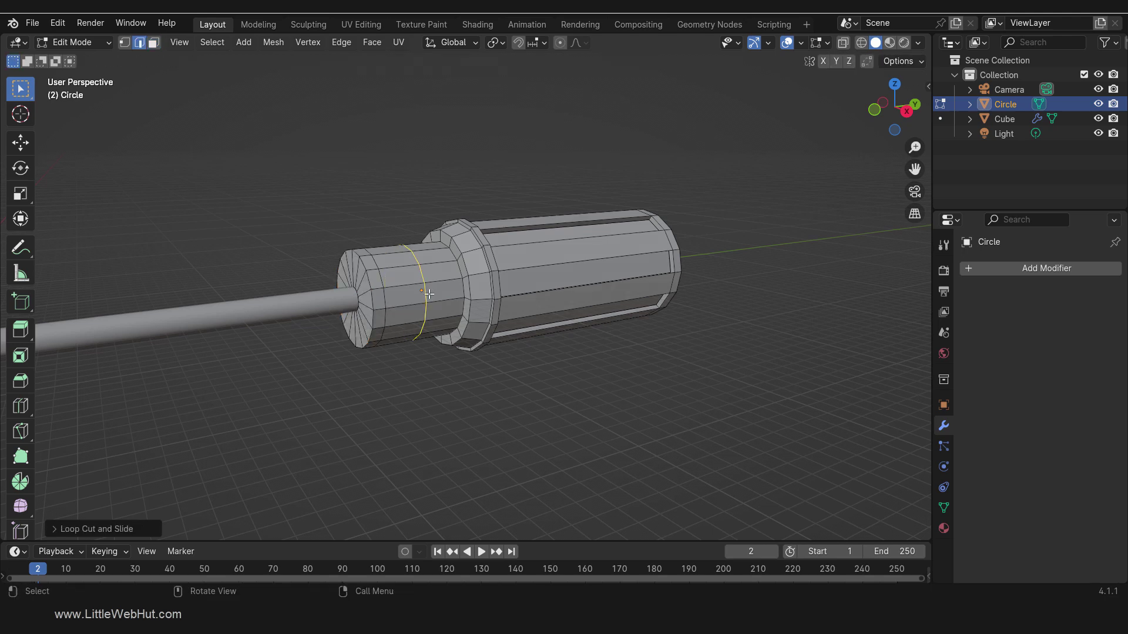
Step: Add a second collar loop scaled to 0.8 to narrow it, then place another loop cut
key(ctrl+r)
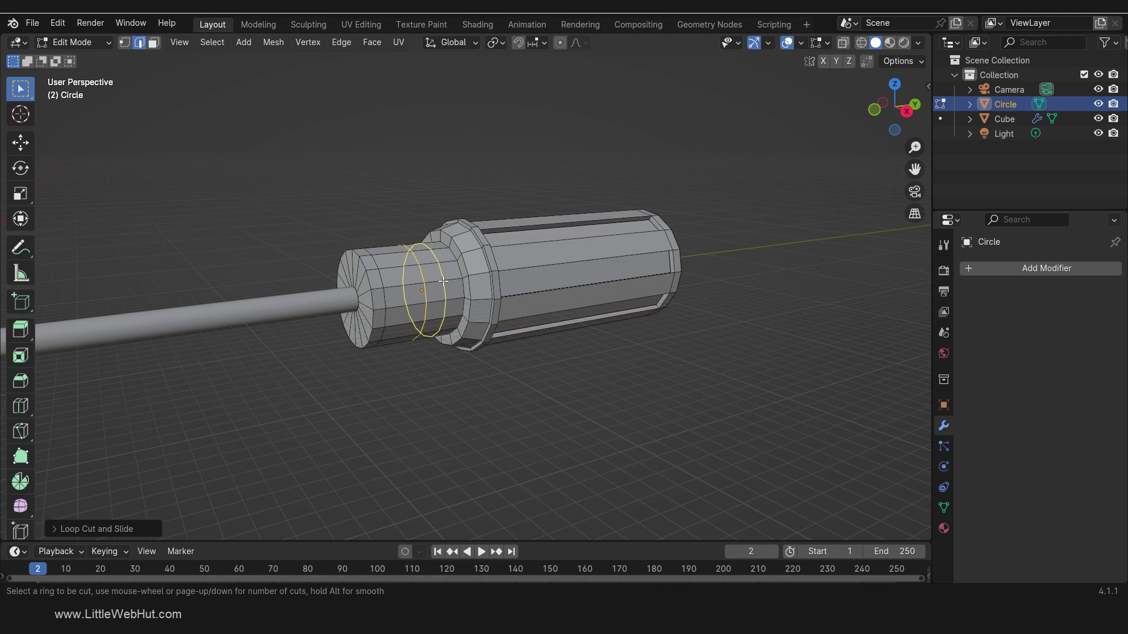
click(443, 281)
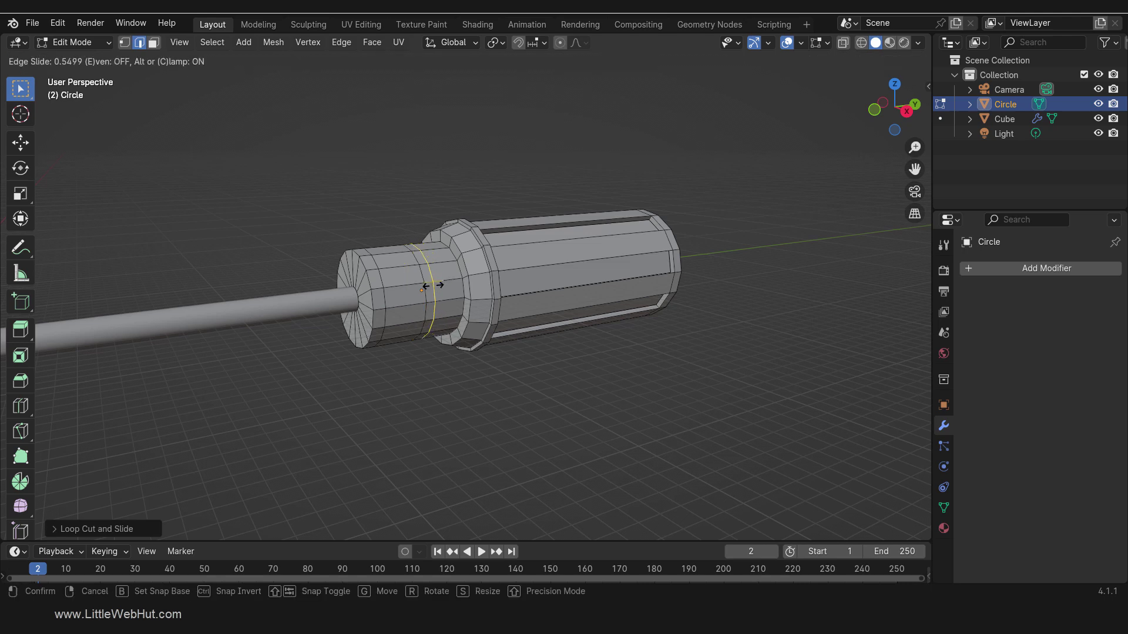
click(431, 286)
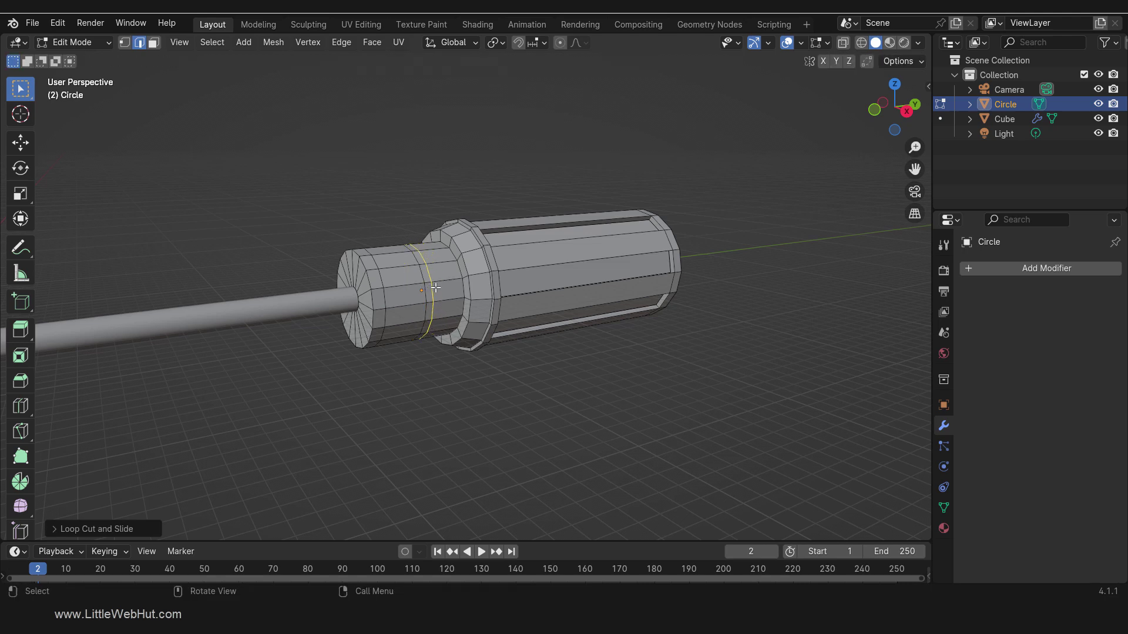
text(s.8)
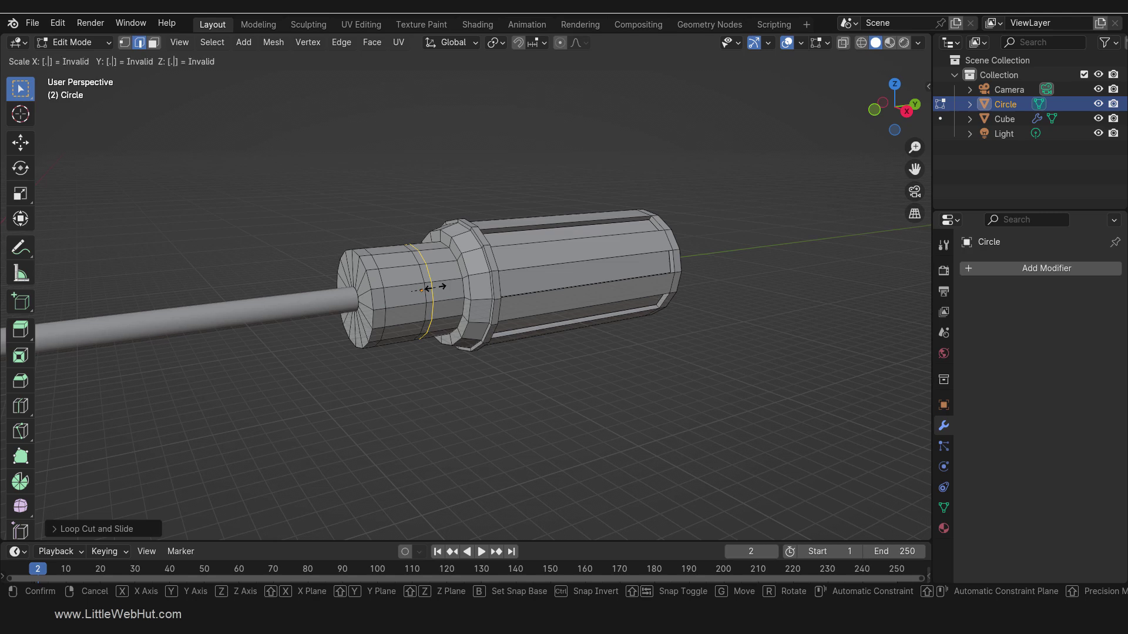
key(Return)
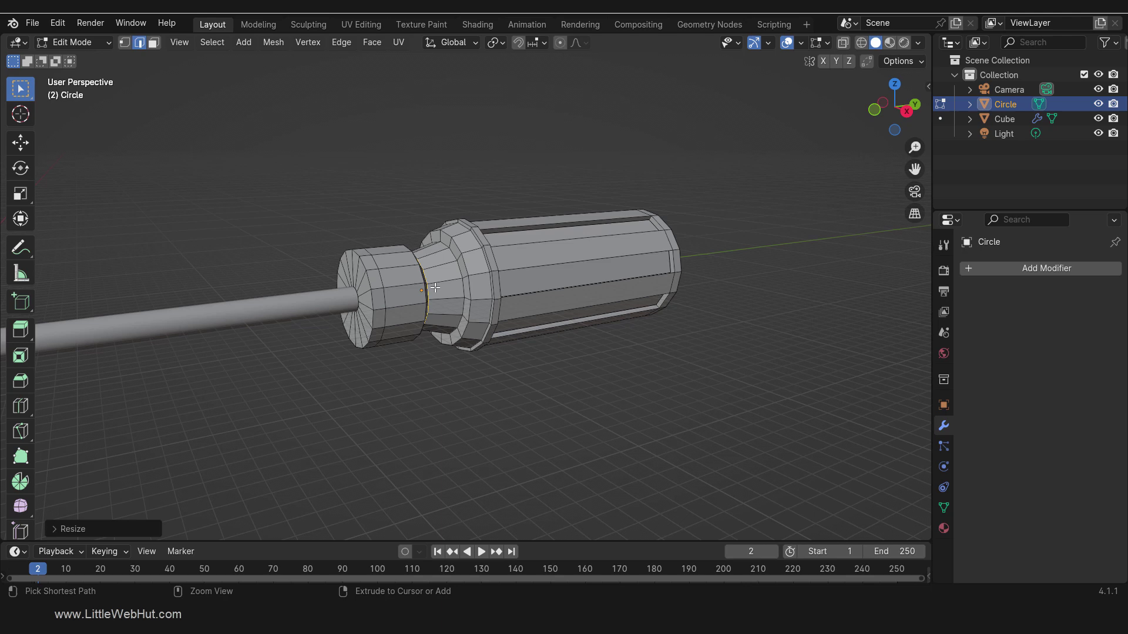
key(ctrl+r)
click(405, 286)
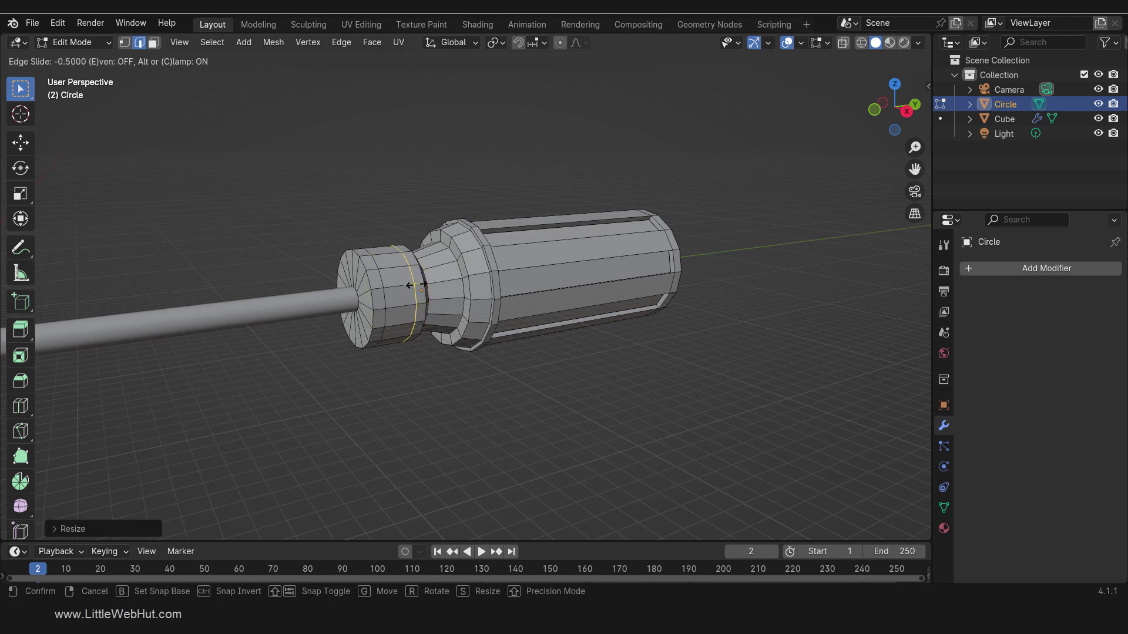
Step: Checker-deselect the collar face ring and extrude the alternate faces inward along normals
click(416, 276)
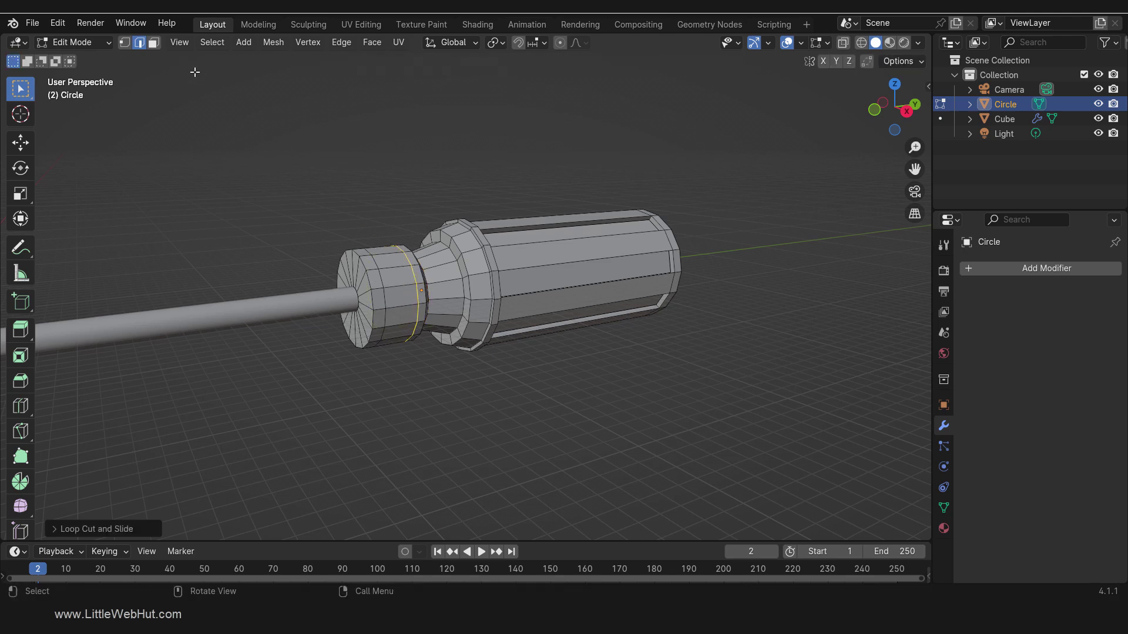
click(154, 43)
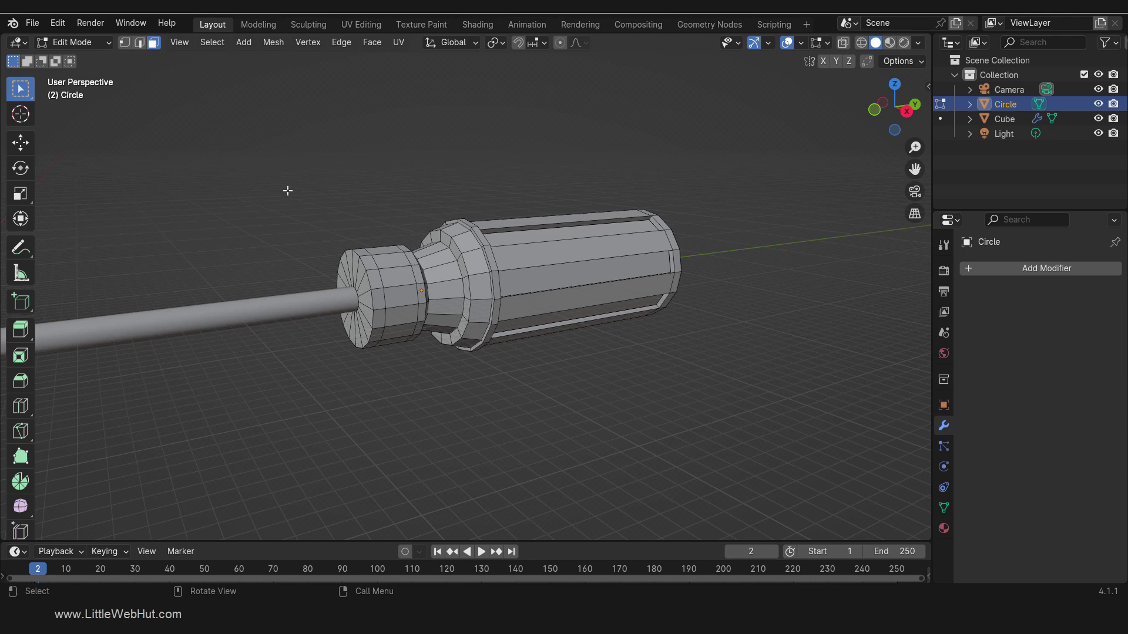
alt+click(401, 305)
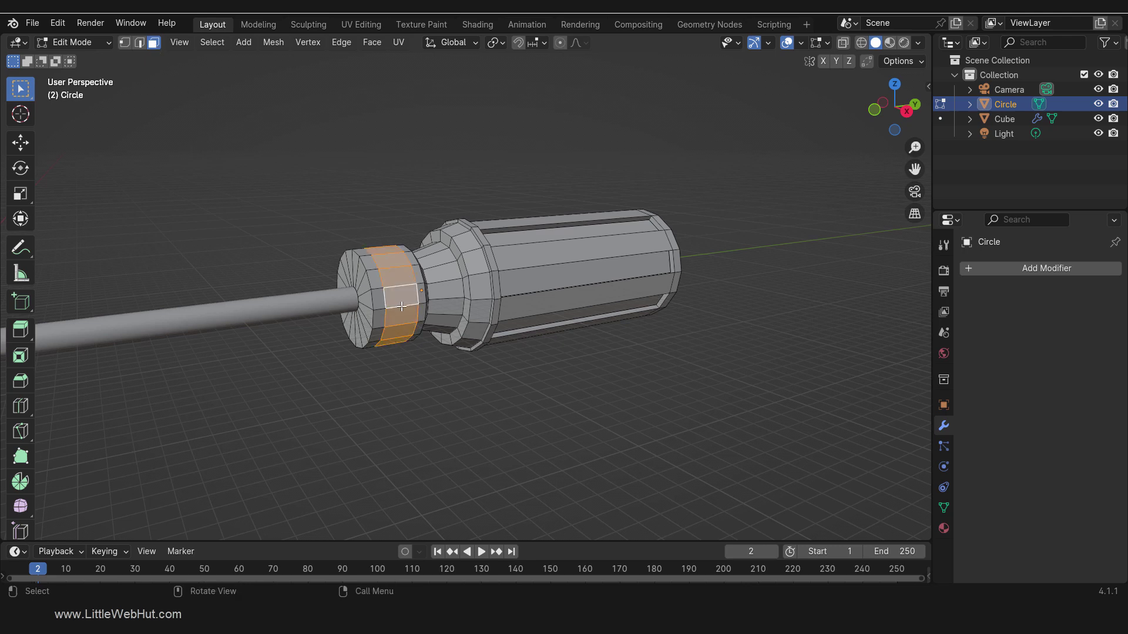
click(212, 44)
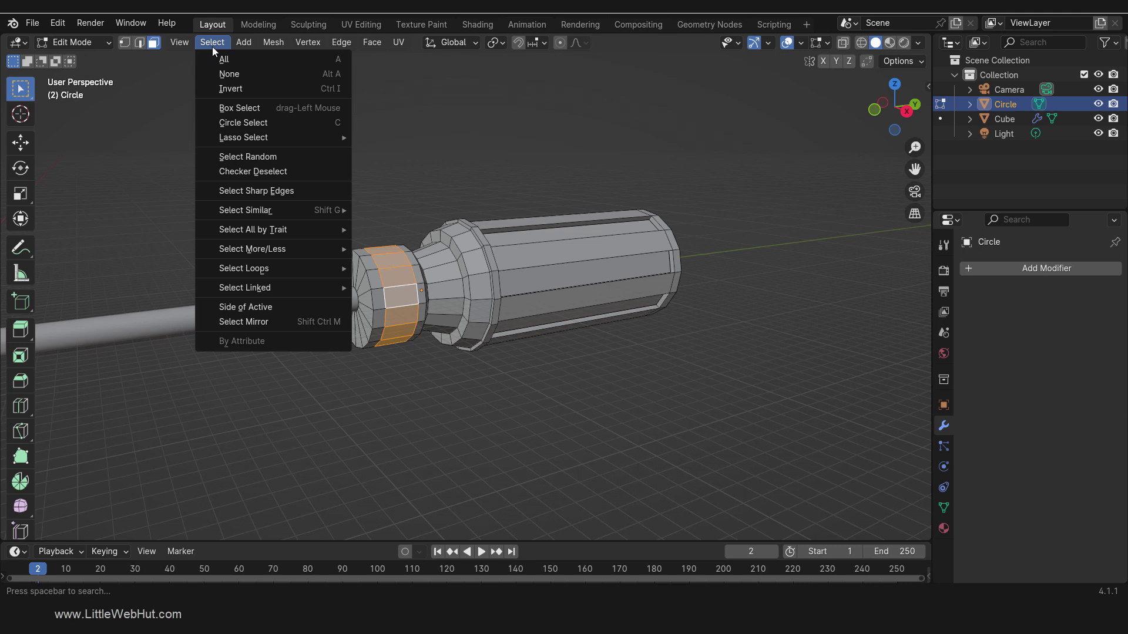
click(301, 172)
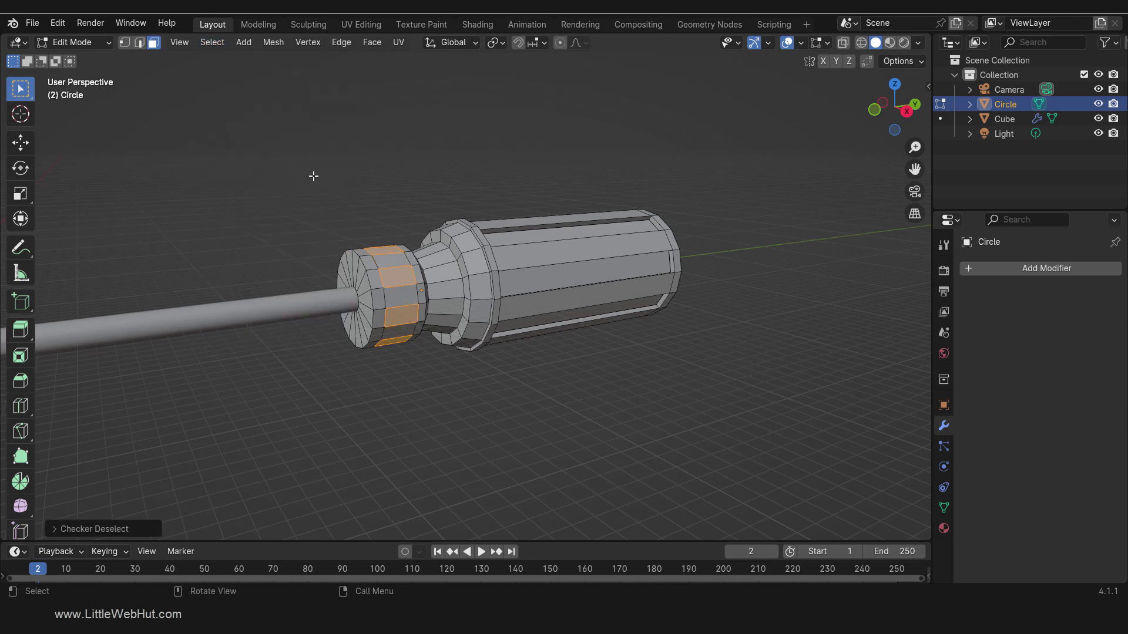
click(375, 44)
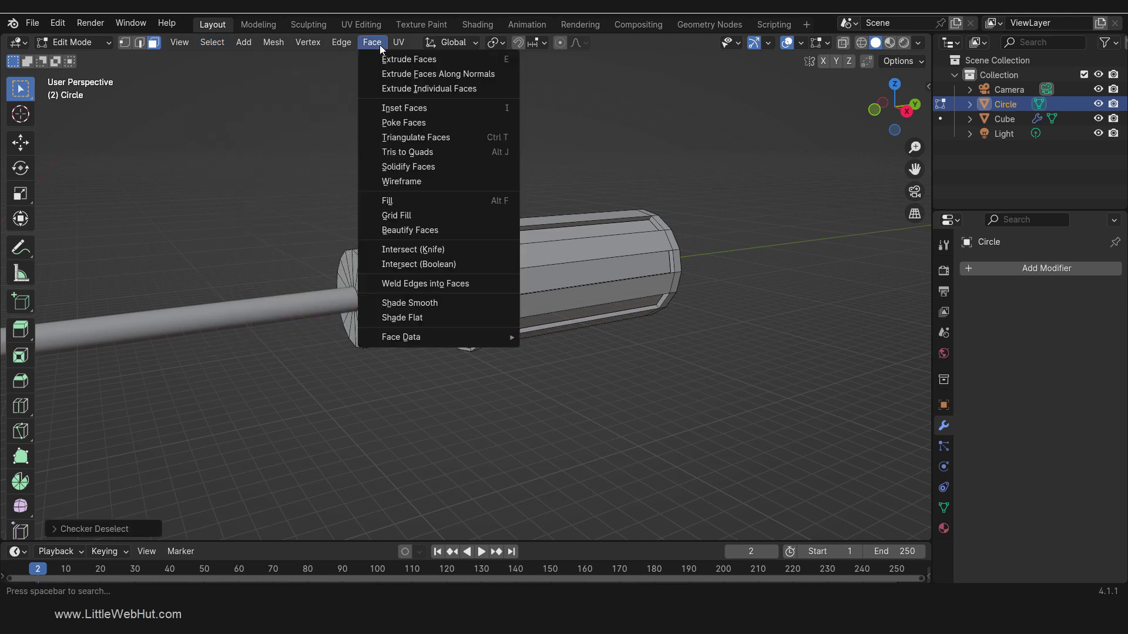
click(433, 74)
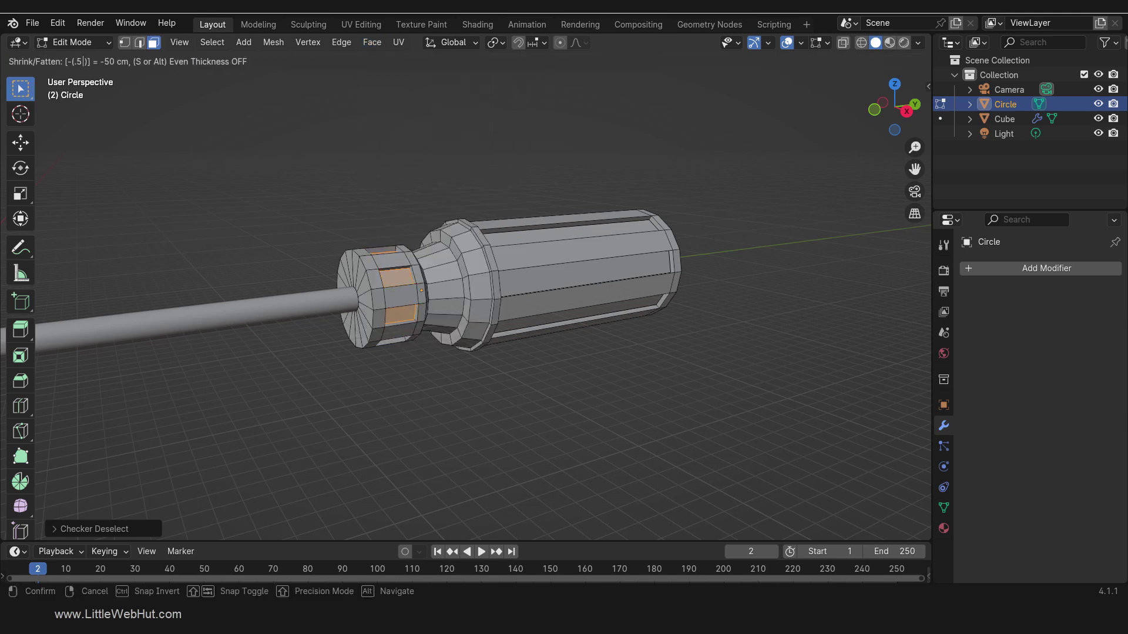
click(433, 74)
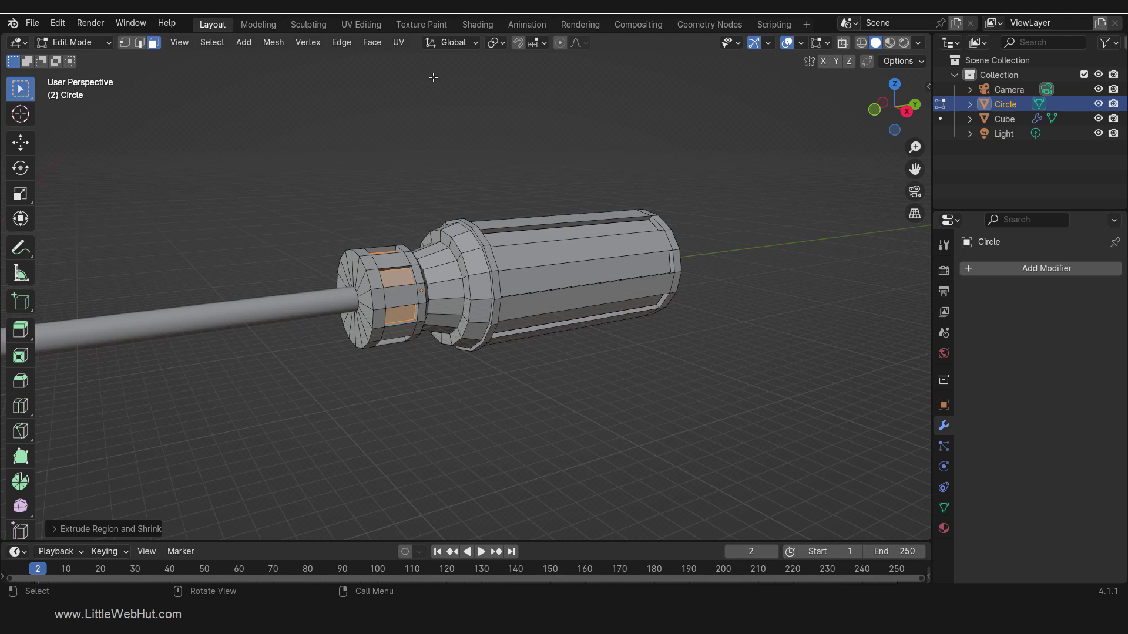
Step: Scale a new loop near the collar front inward into a groove and save as video6.blend
key(ctrl+r)
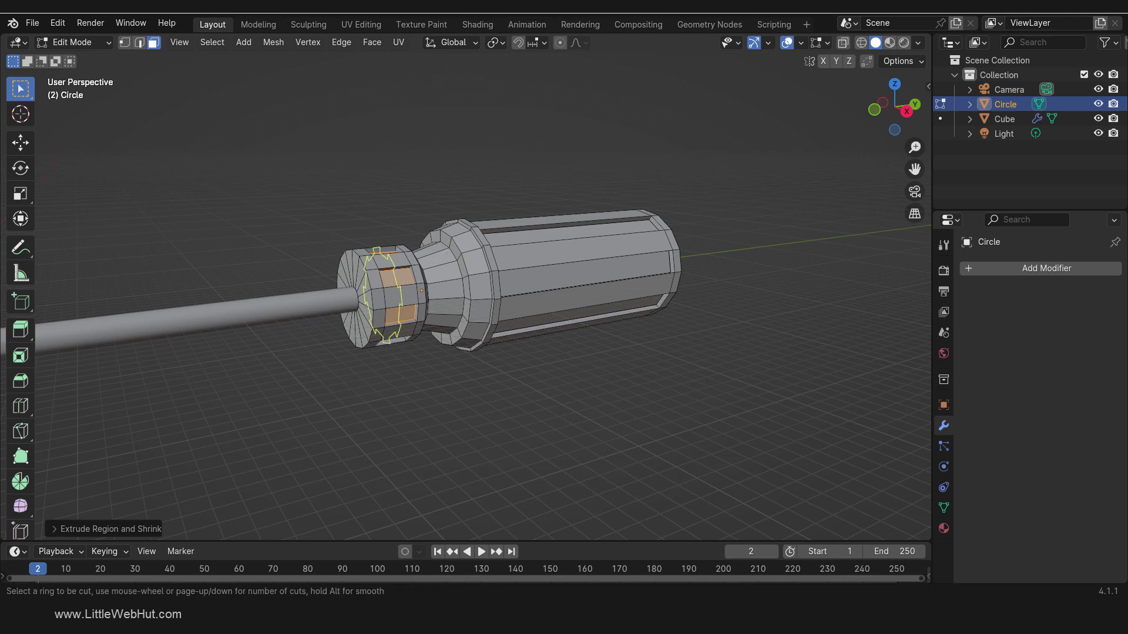
click(389, 293)
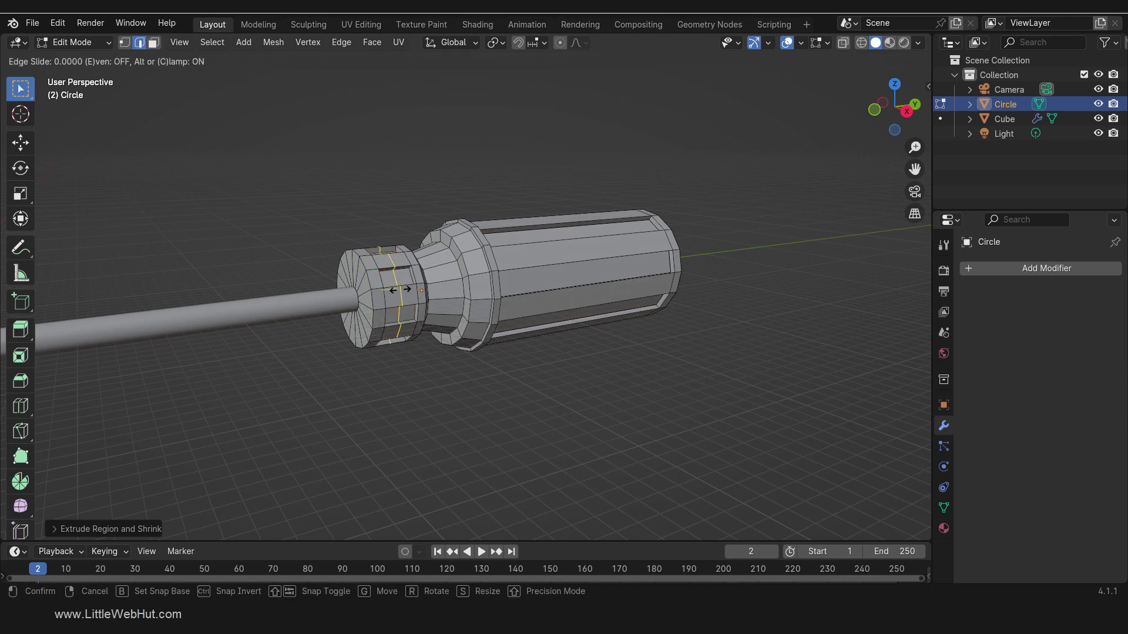
click(369, 306)
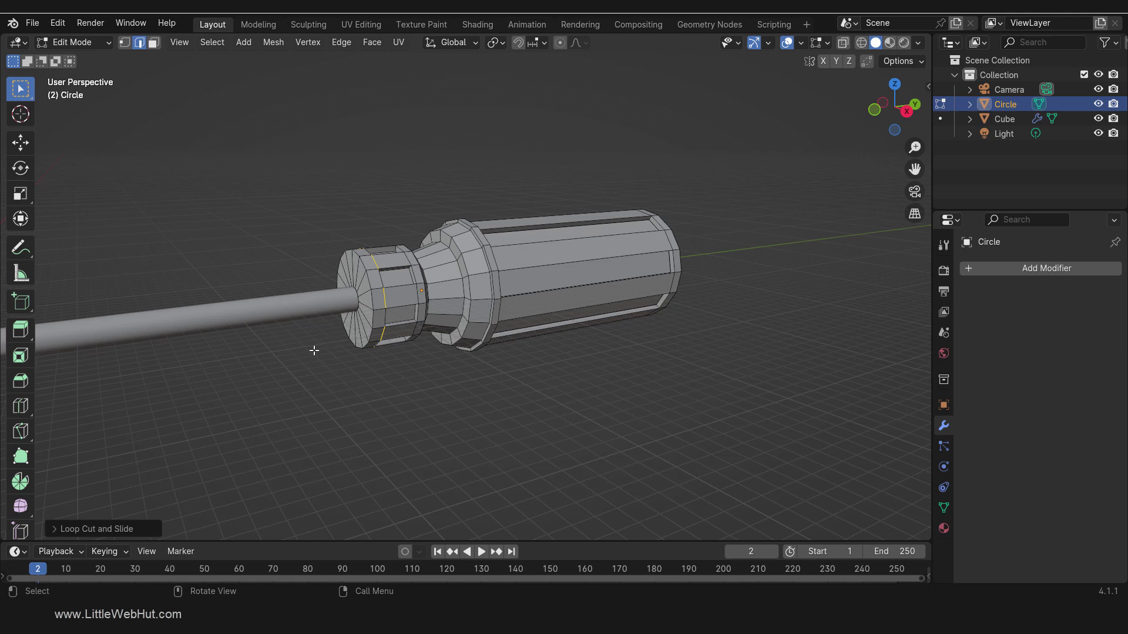
key(s)
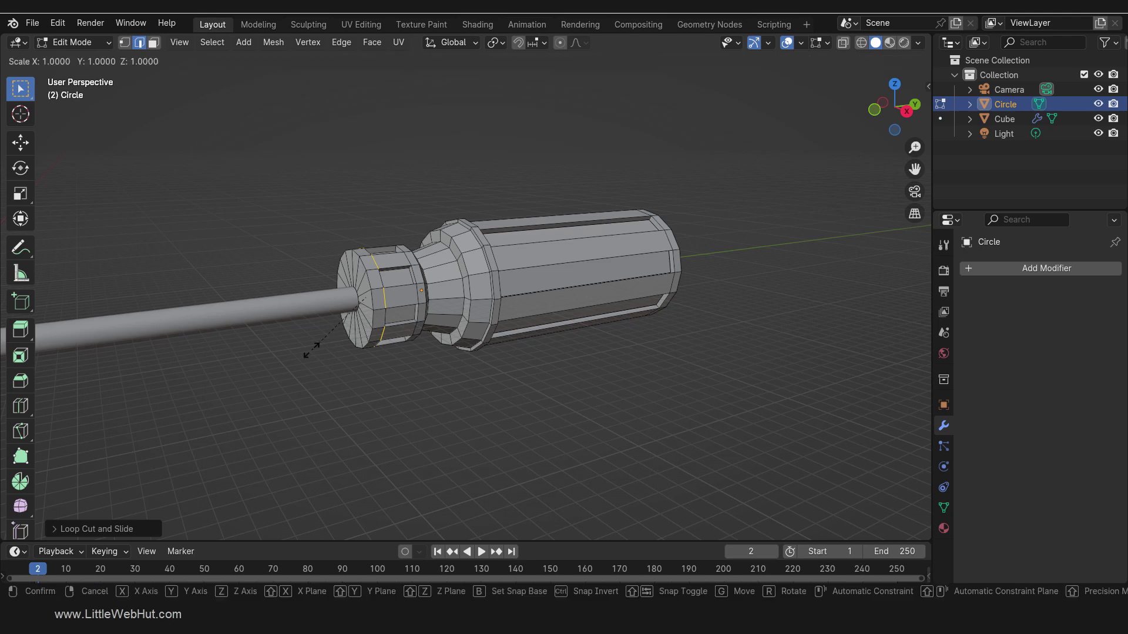
click(304, 355)
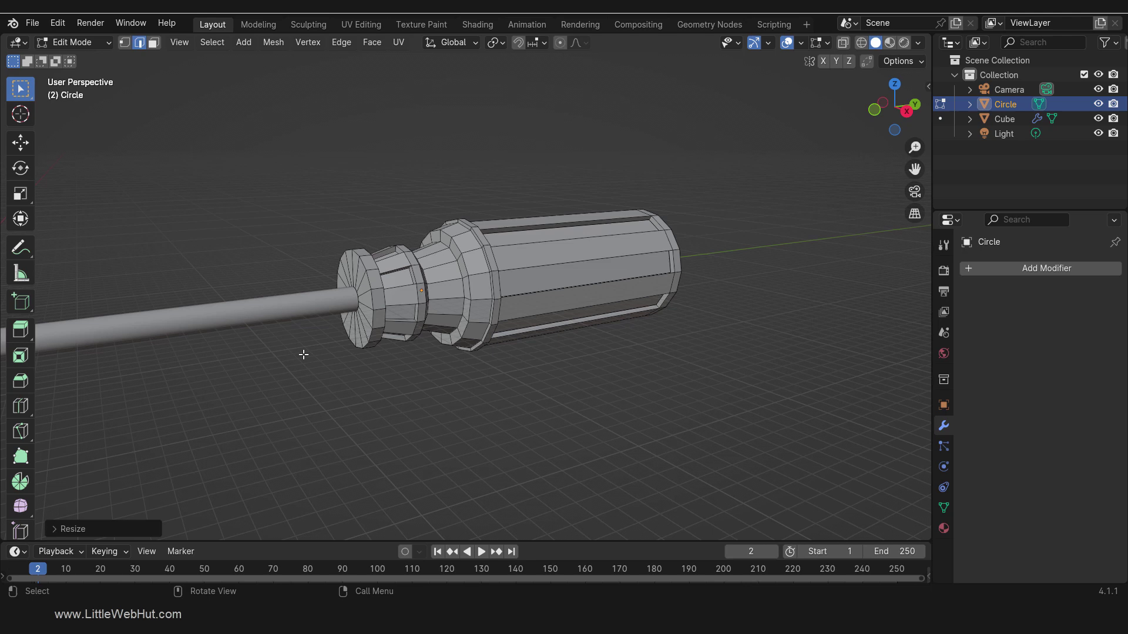
click(33, 23)
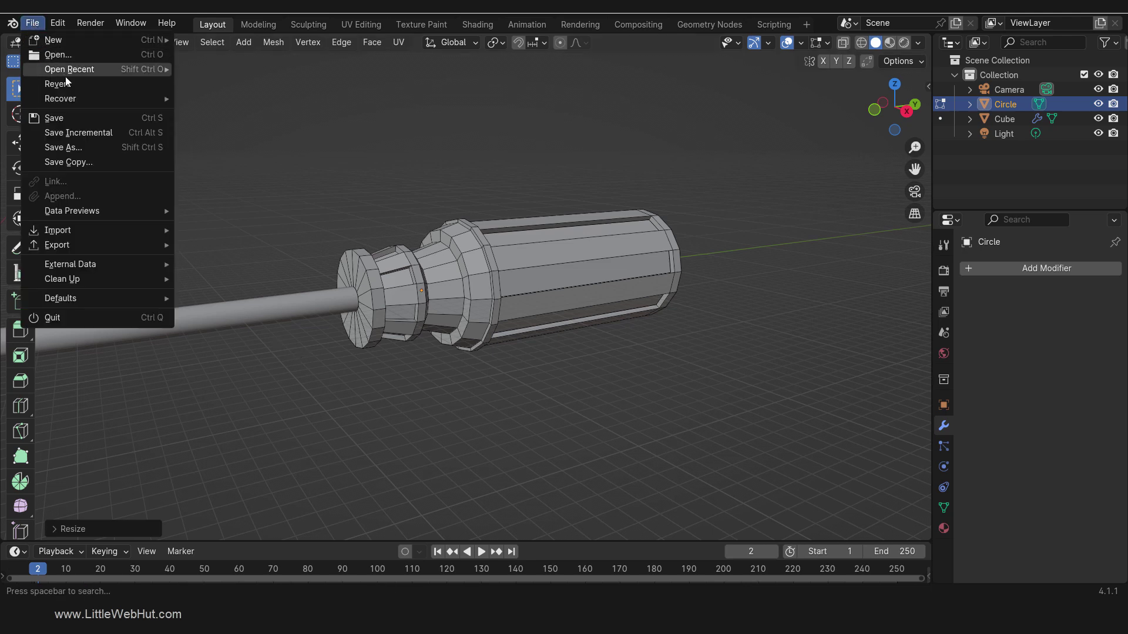
click(75, 118)
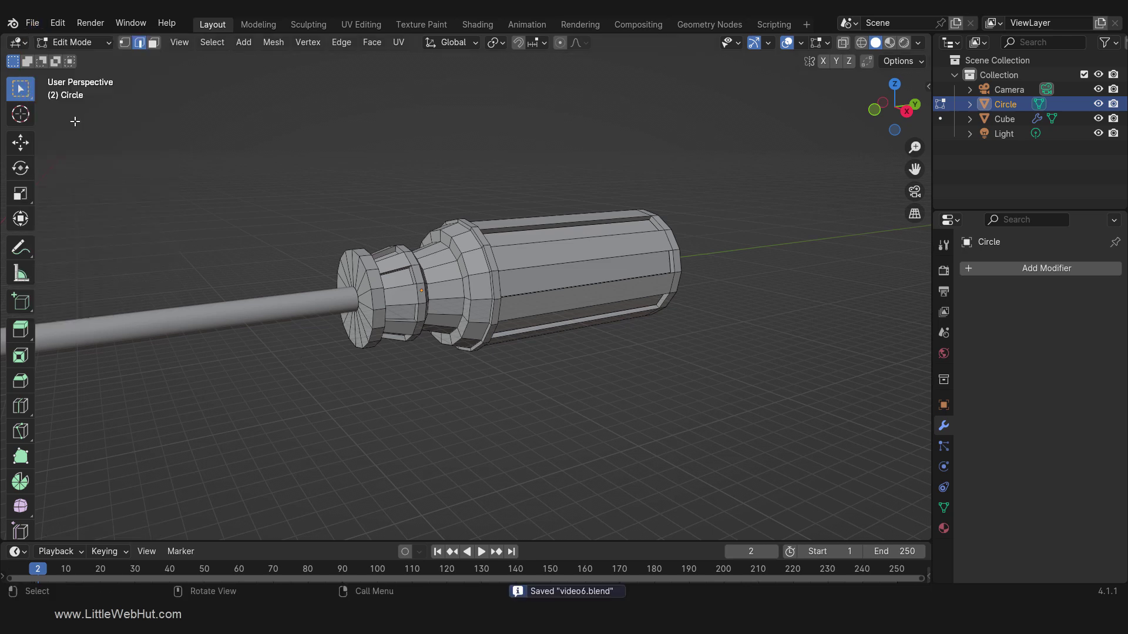
Step: Add a Subdivision Surface modifier (viewport 2, render 3) and shade the handle smooth
key(Tab)
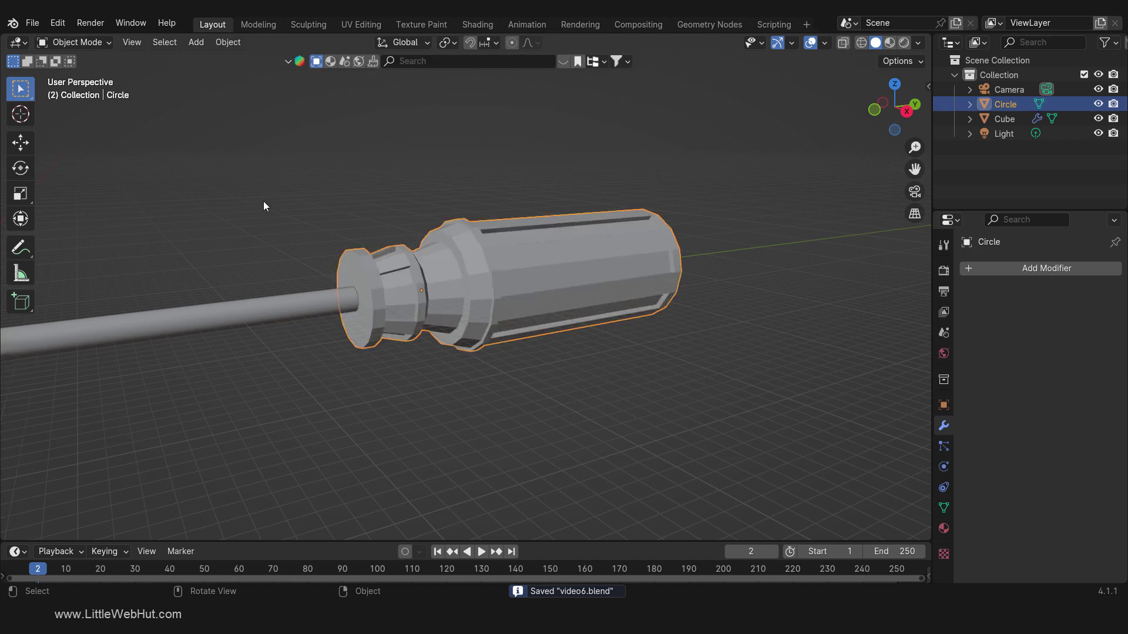
click(1000, 269)
mouse_move(1000, 269)
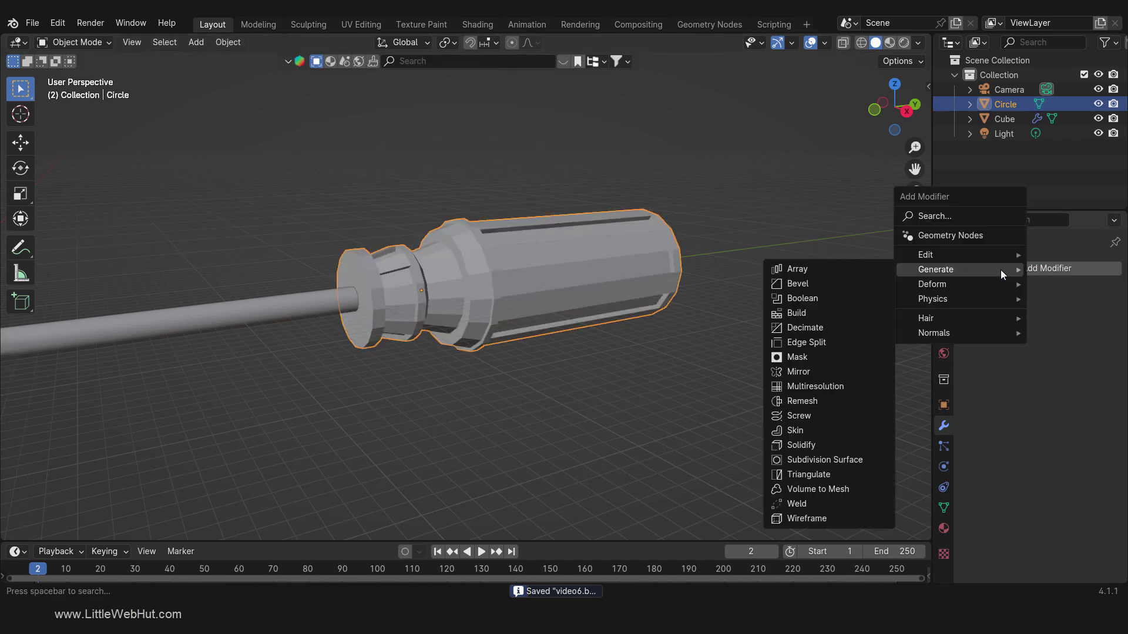
click(870, 459)
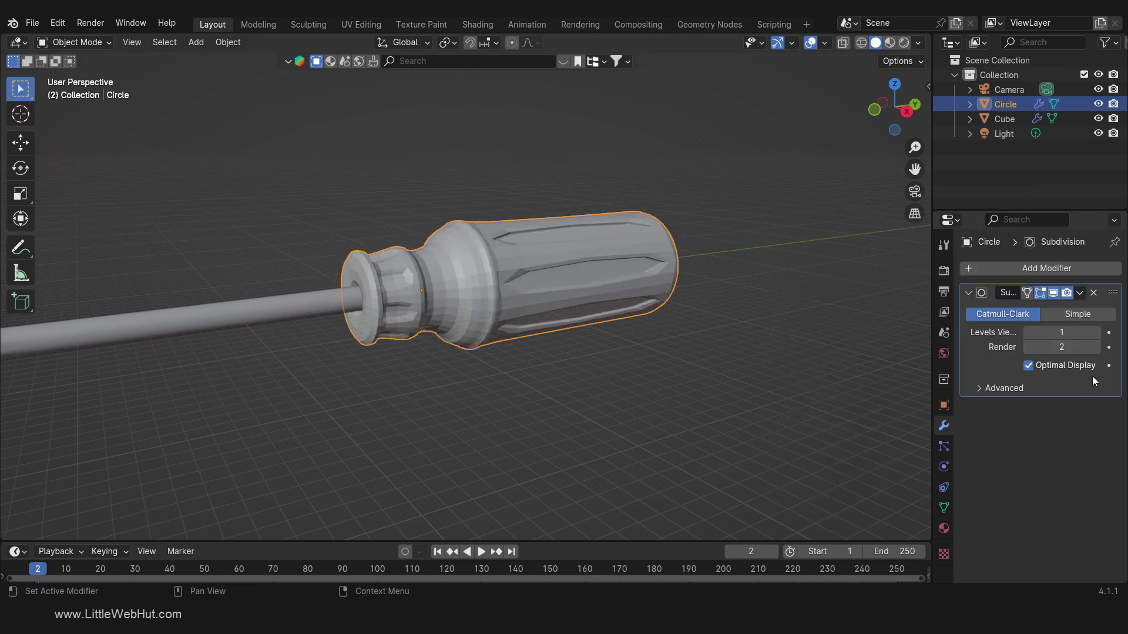
key(ctrl+2)
click(1096, 346)
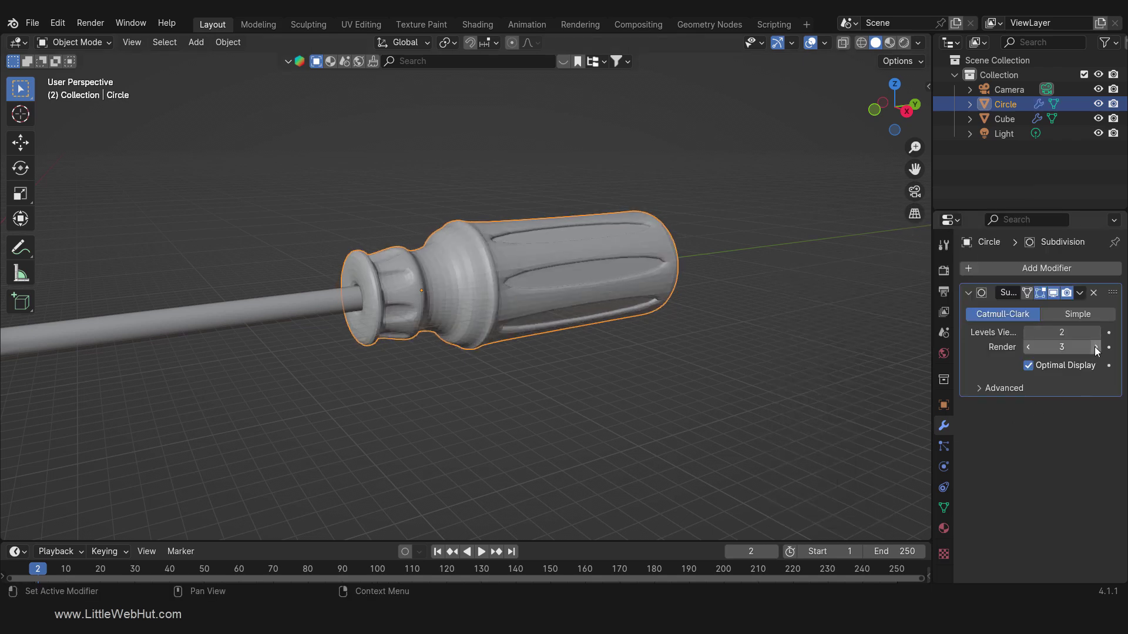
right_click(629, 251)
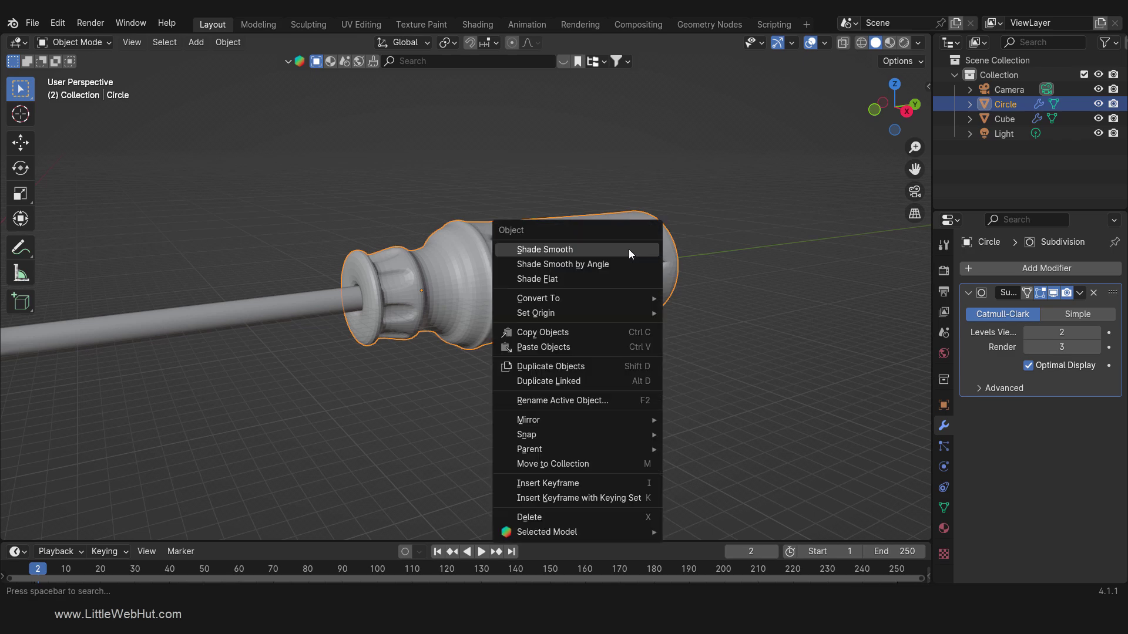
click(628, 252)
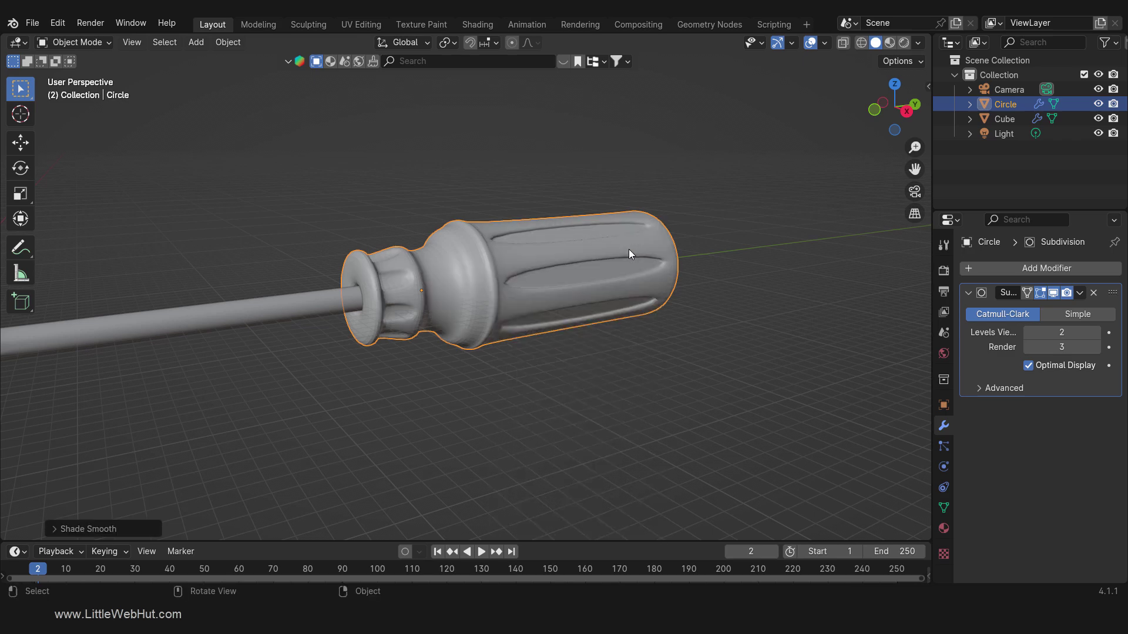
key(Tab)
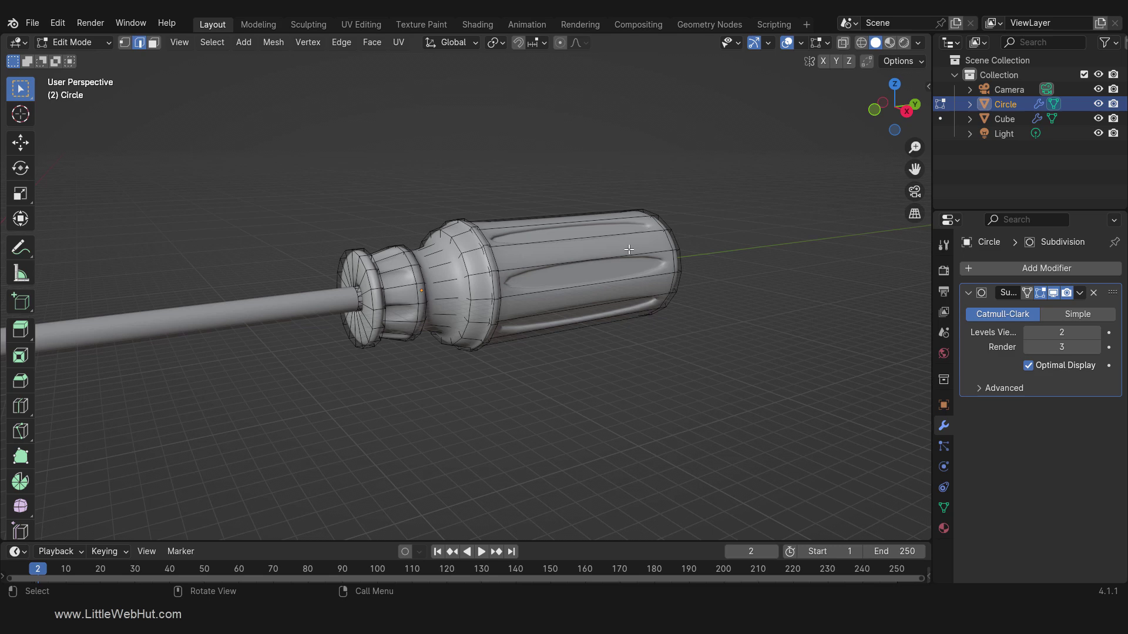
Step: Add support loops at the handle's end, the grip's front end and around the bulge
key(ctrl+r)
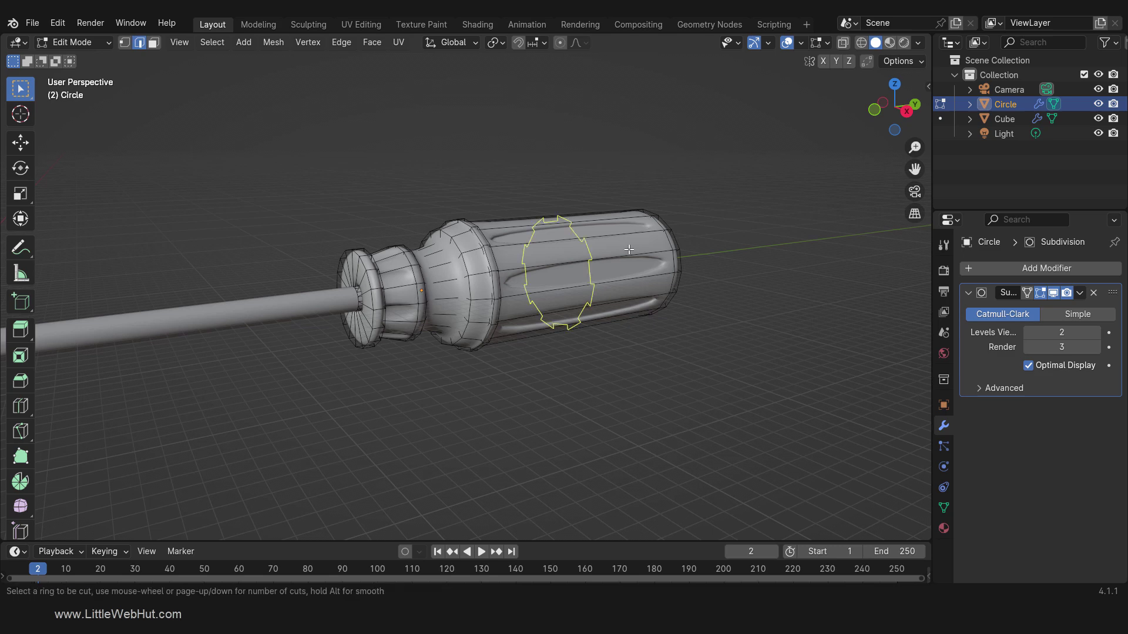
click(561, 273)
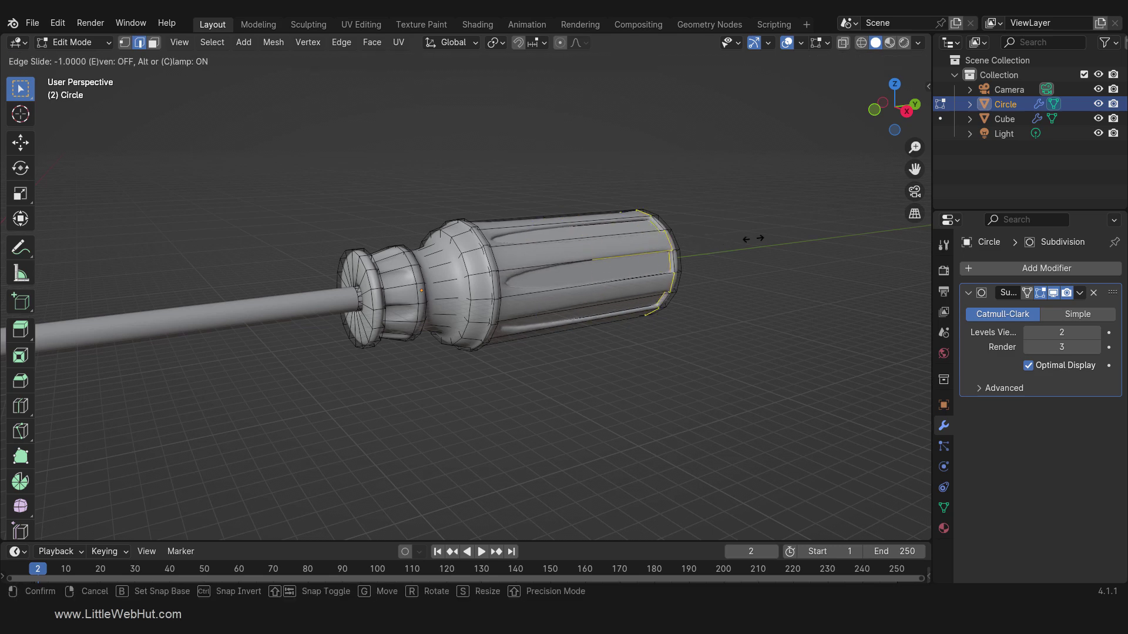
click(773, 237)
key(ctrl+r)
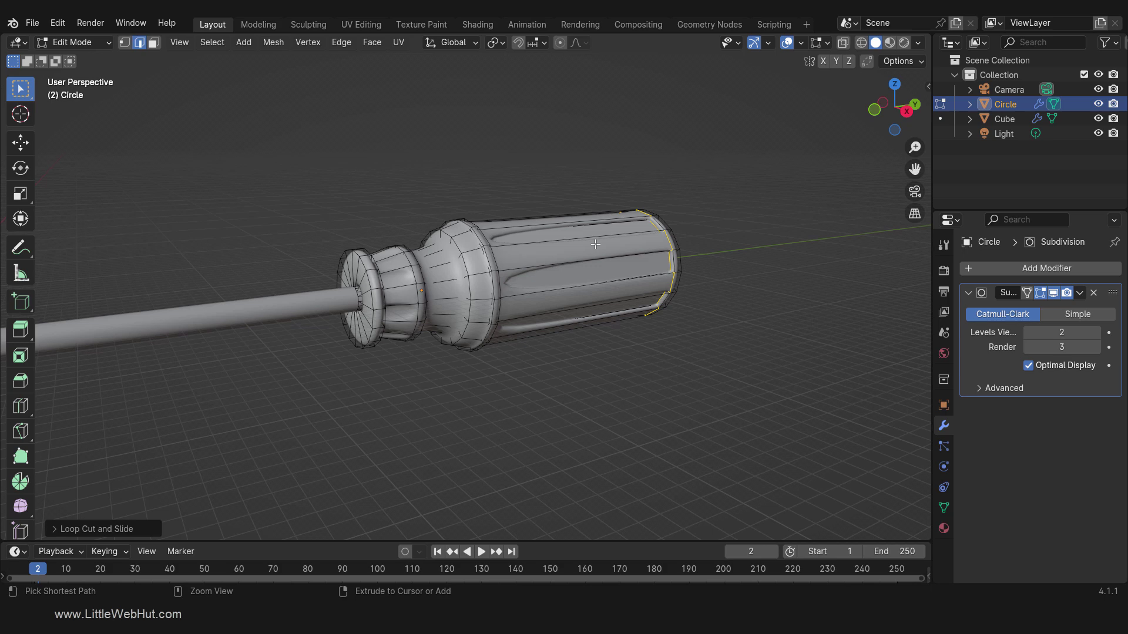
click(596, 243)
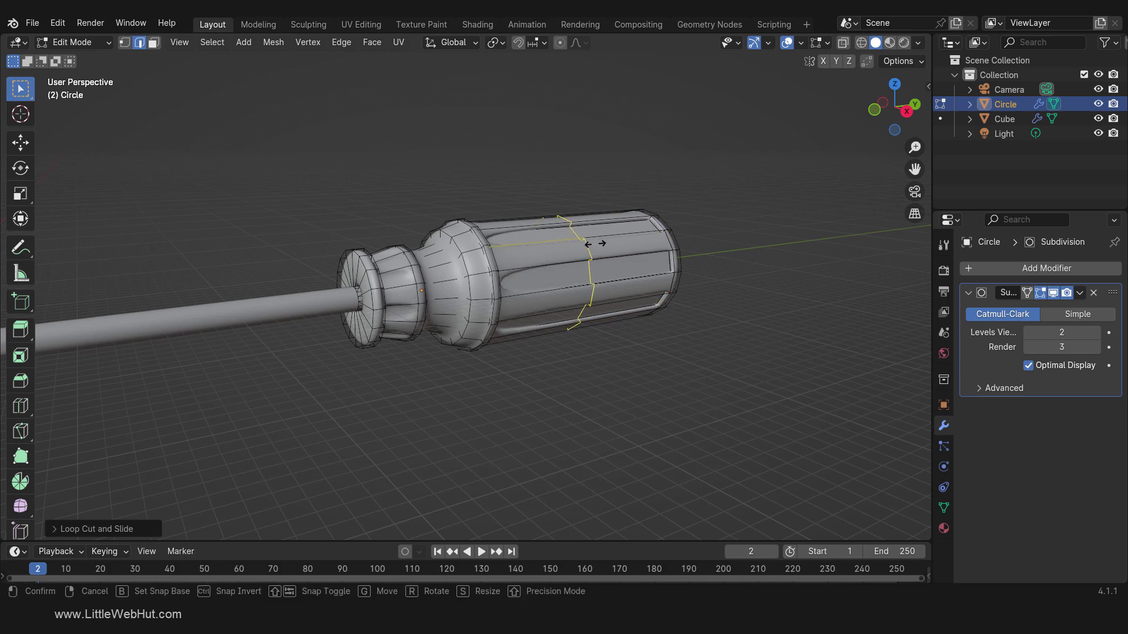
click(445, 276)
key(ctrl+r)
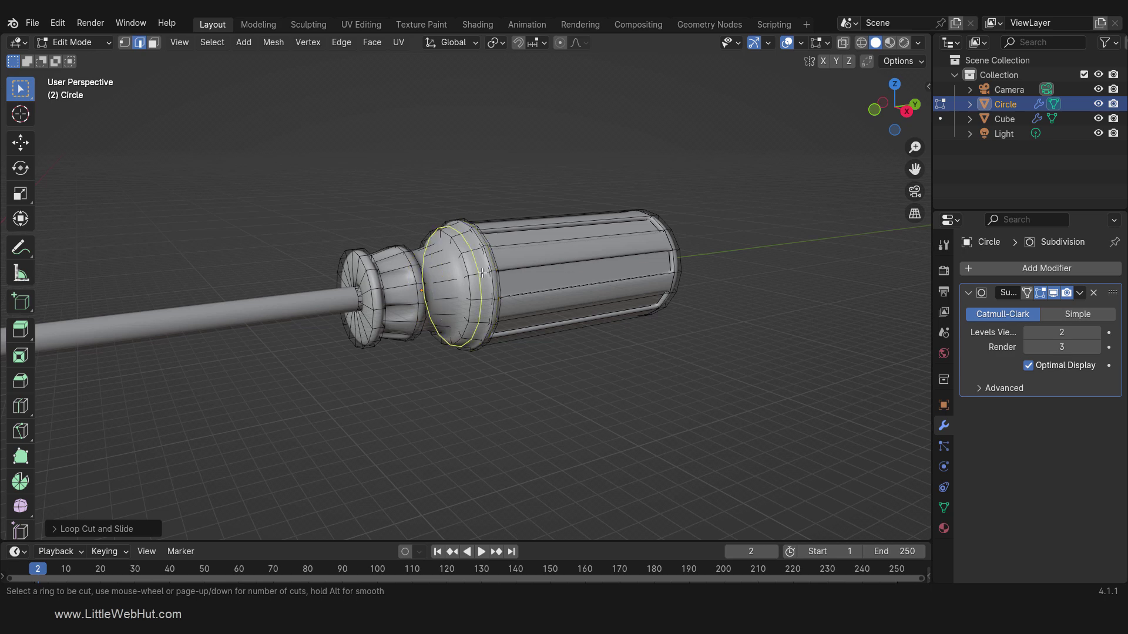
click(488, 273)
click(510, 272)
key(ctrl+r)
click(480, 271)
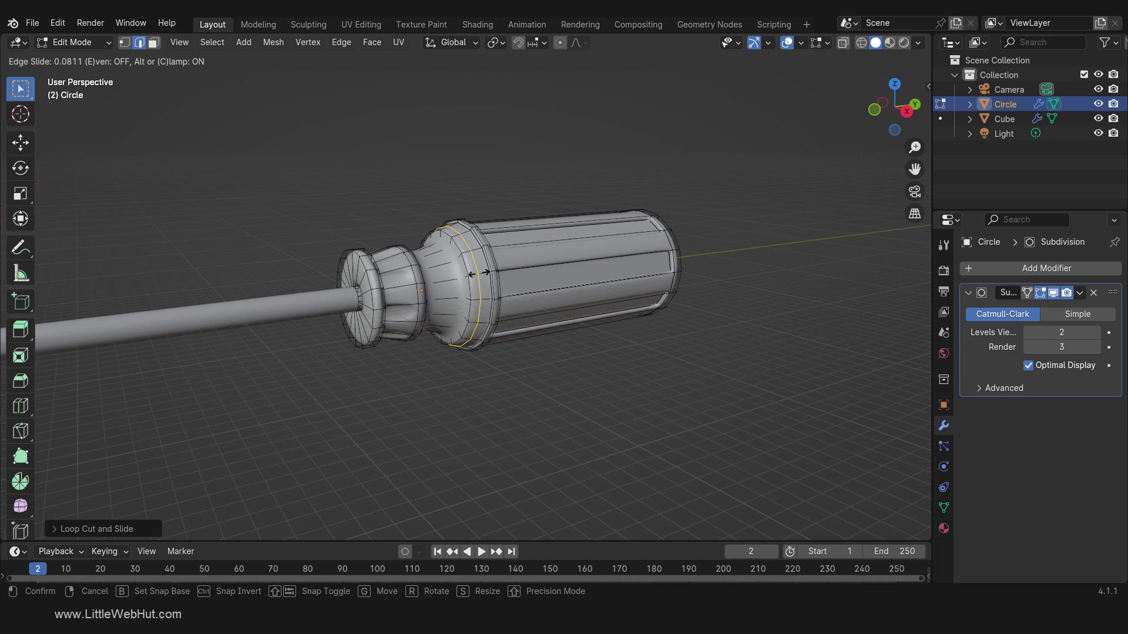
click(453, 285)
Step: Add support loops at the bulge front, the neck by the collar and the front disc rim
key(ctrl+r)
click(442, 283)
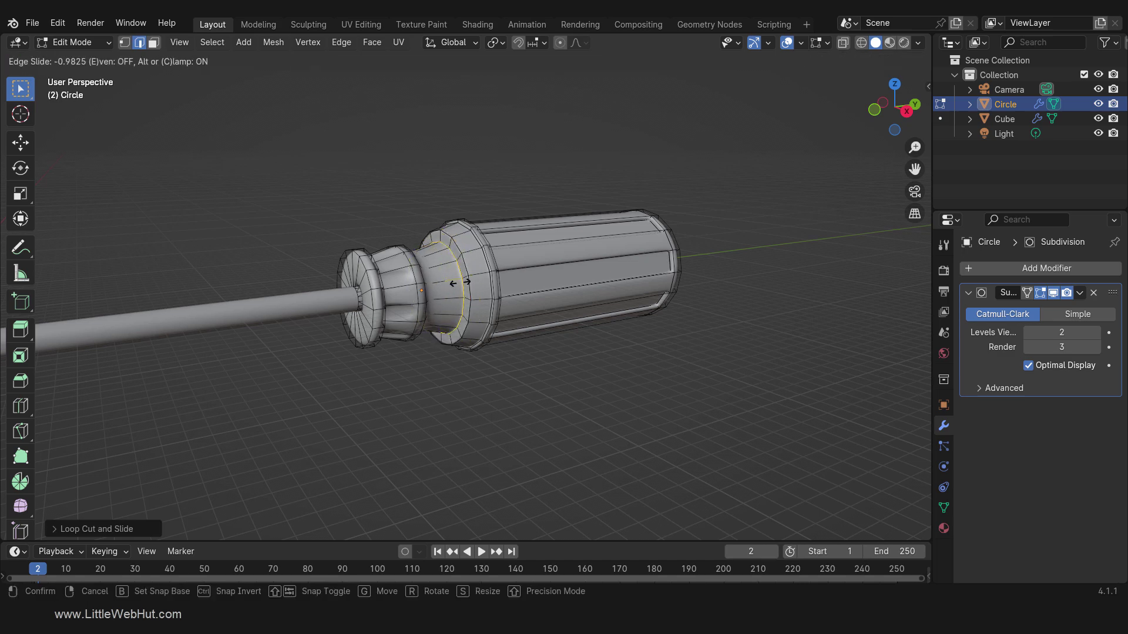
click(473, 283)
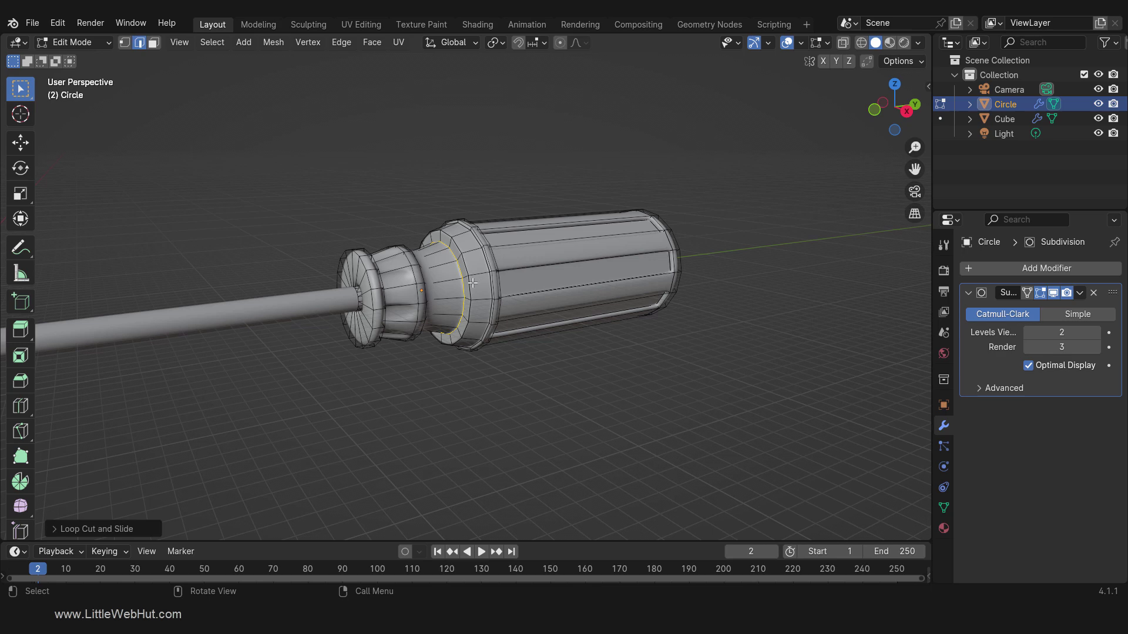
key(ctrl+r)
click(404, 288)
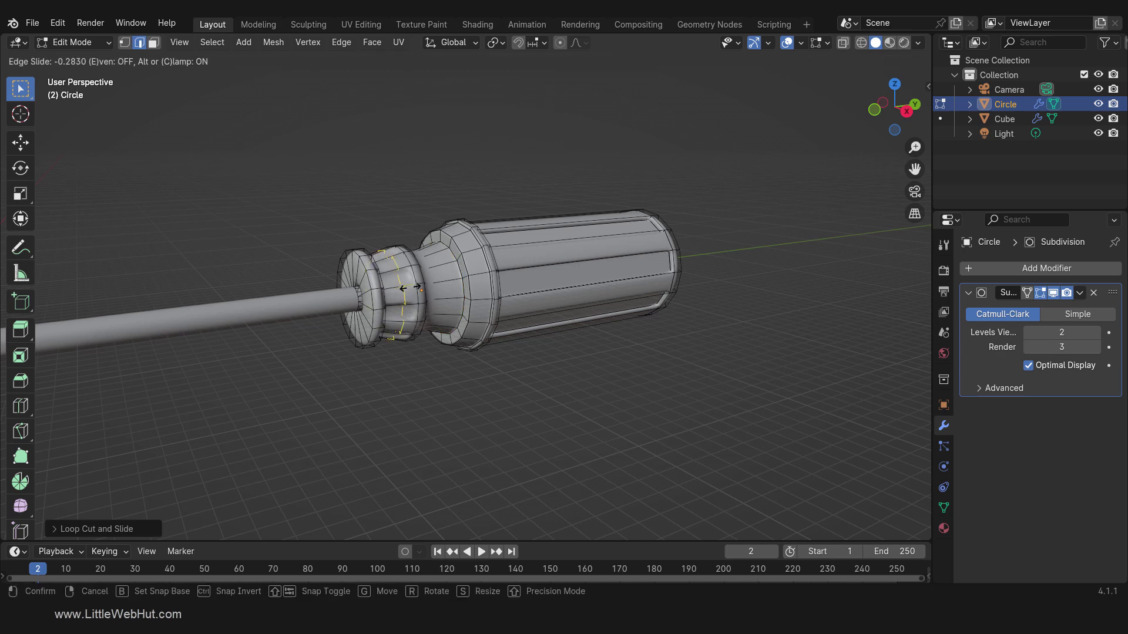
click(439, 279)
middle_drag(428, 405, 466, 408)
key(ctrl+r)
click(391, 302)
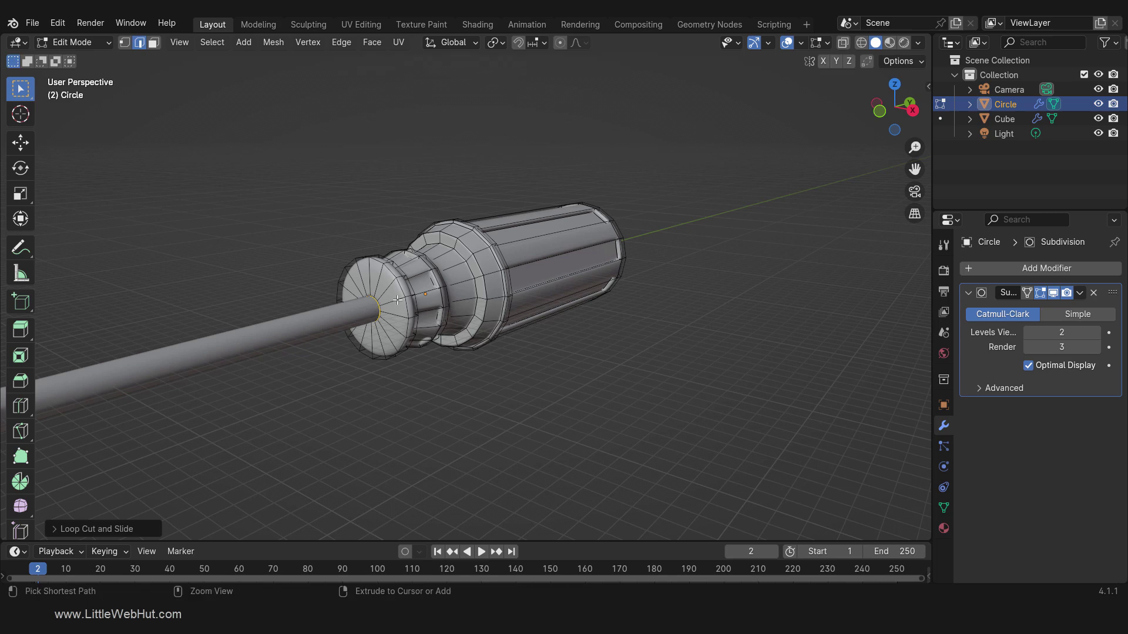
click(430, 305)
middle_drag(592, 382, 532, 399)
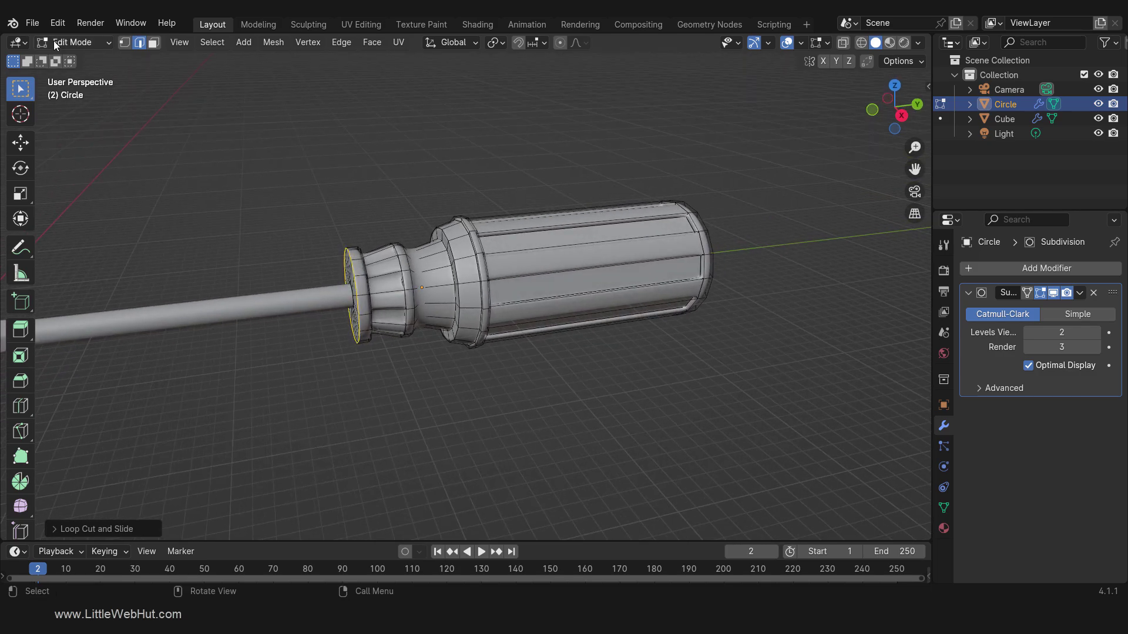
Step: Save the screwdriver file from the File menu and switch the viewport to Material Preview shading
click(32, 22)
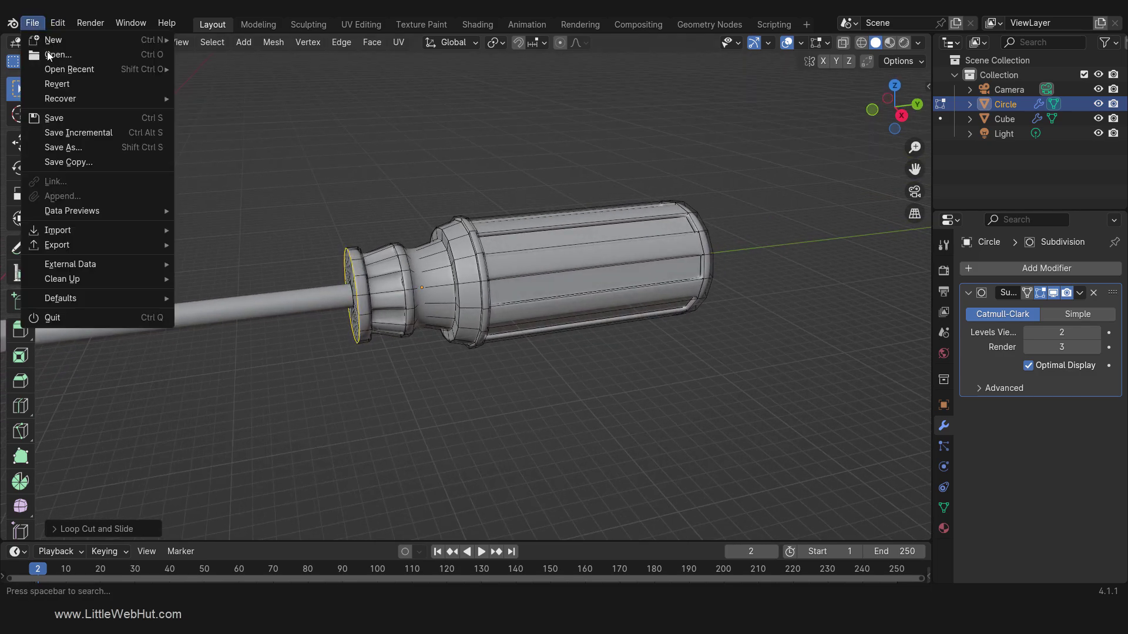
click(68, 118)
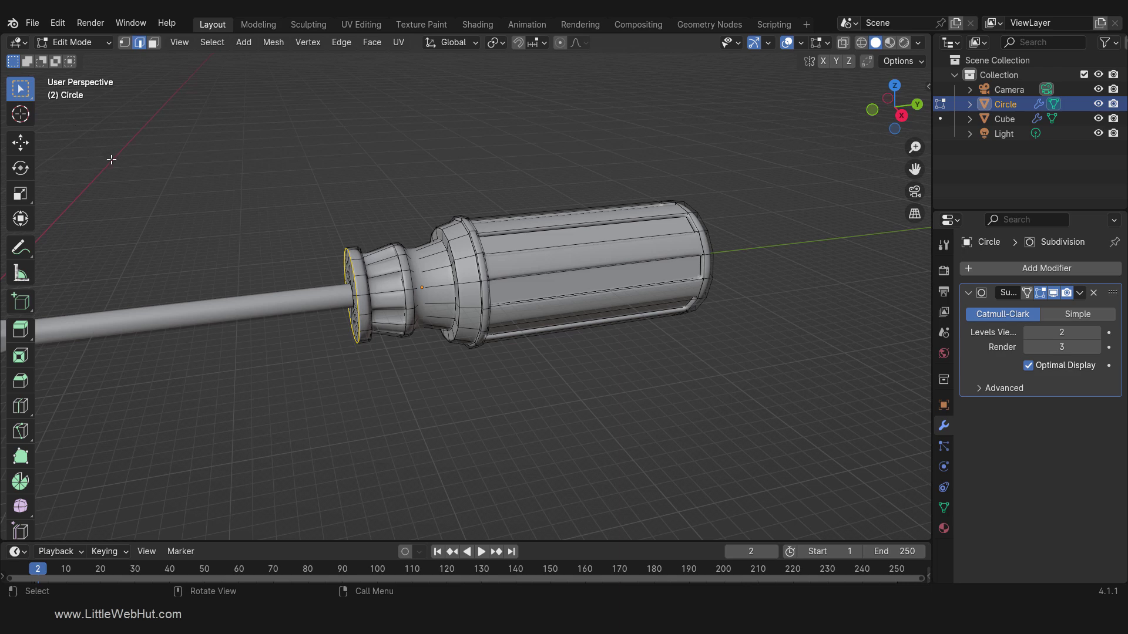
key(z)
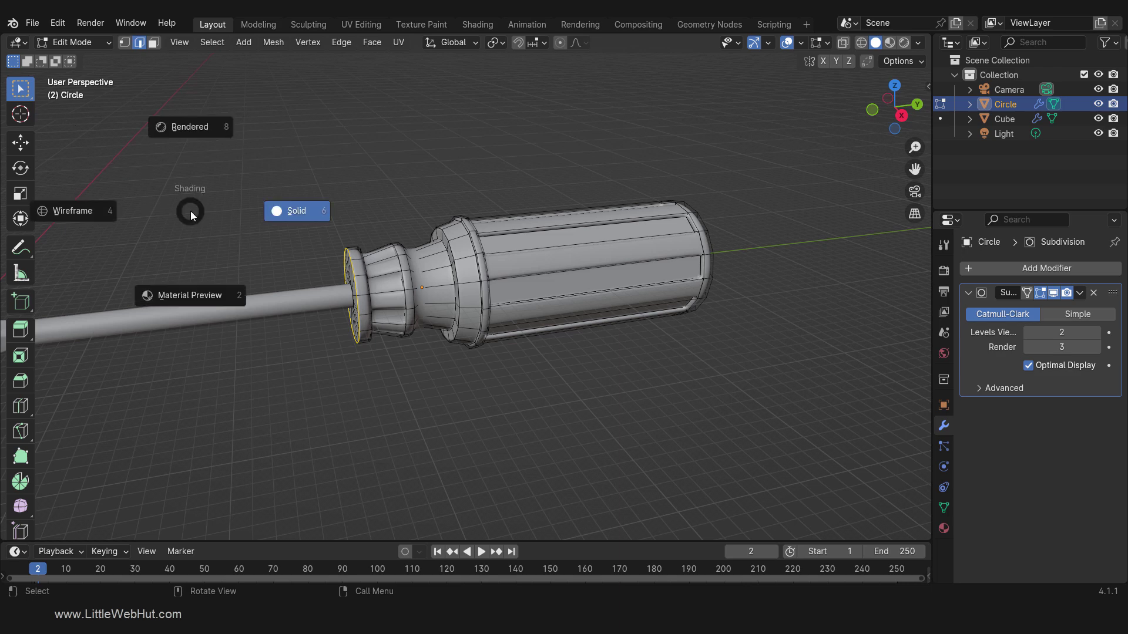
click(207, 297)
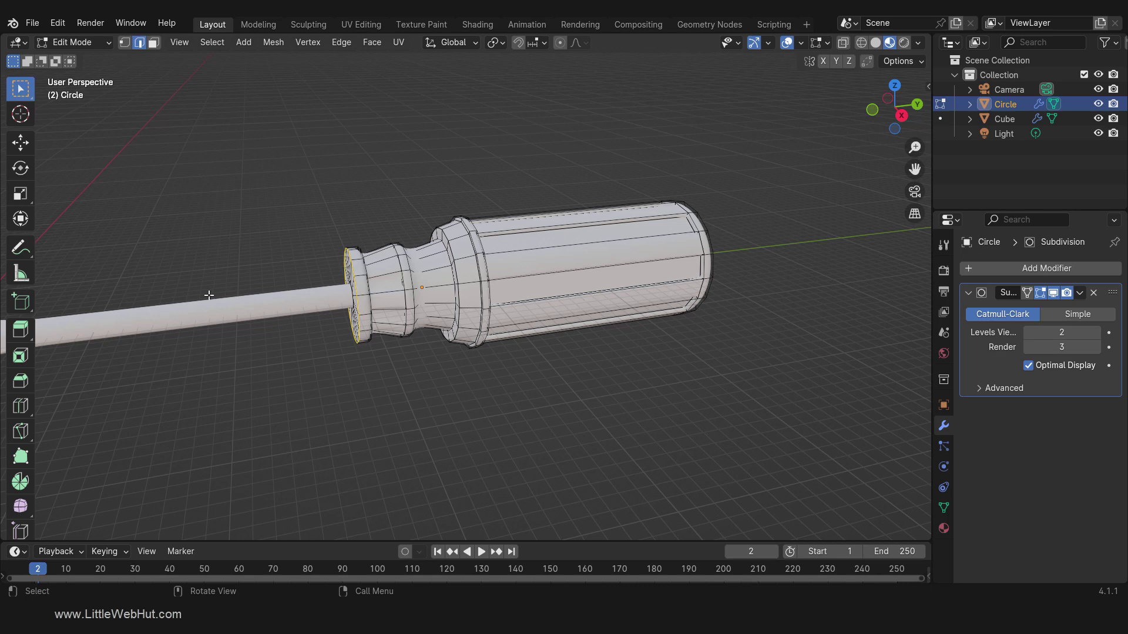
Step: Create a new yellow handle material with Roughness 0.2 and Transmission Weight 1
click(944, 528)
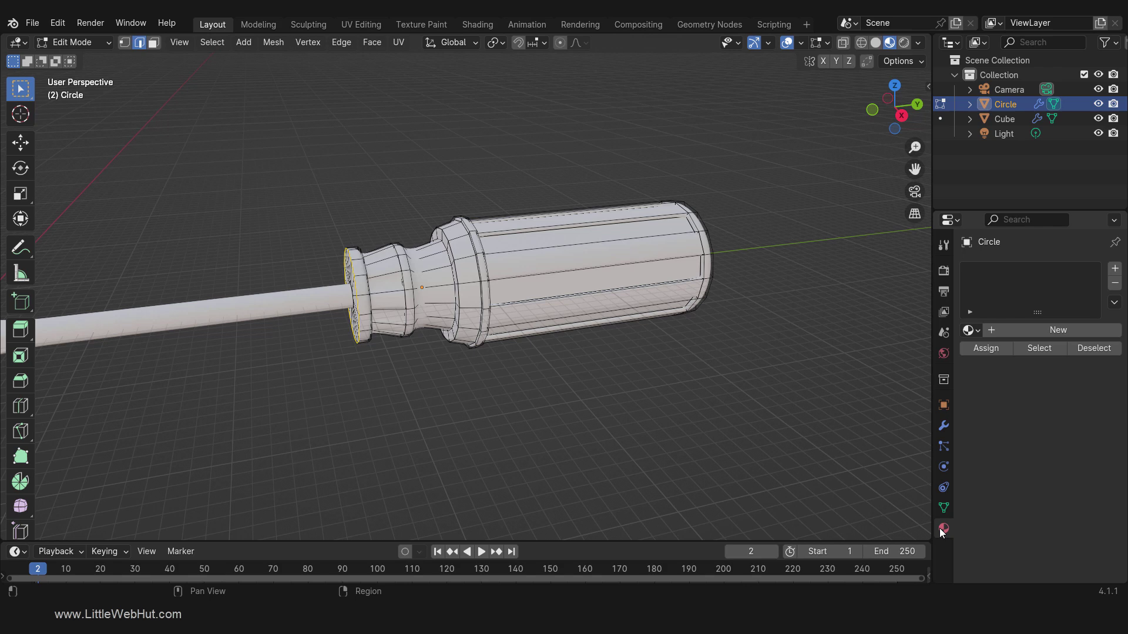
click(1065, 329)
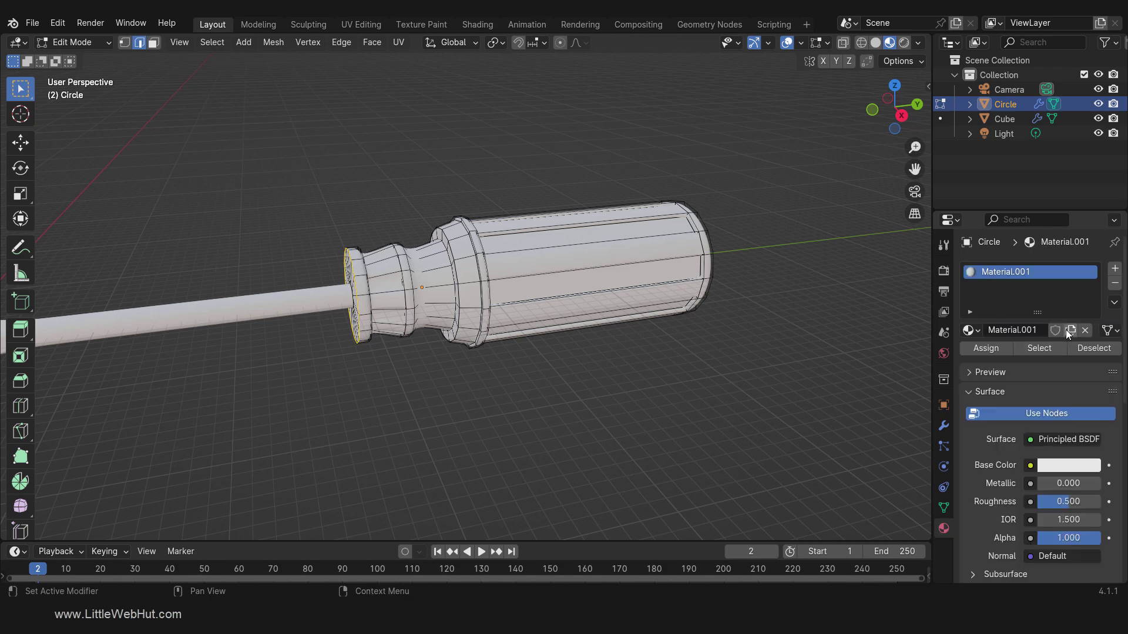
click(1068, 466)
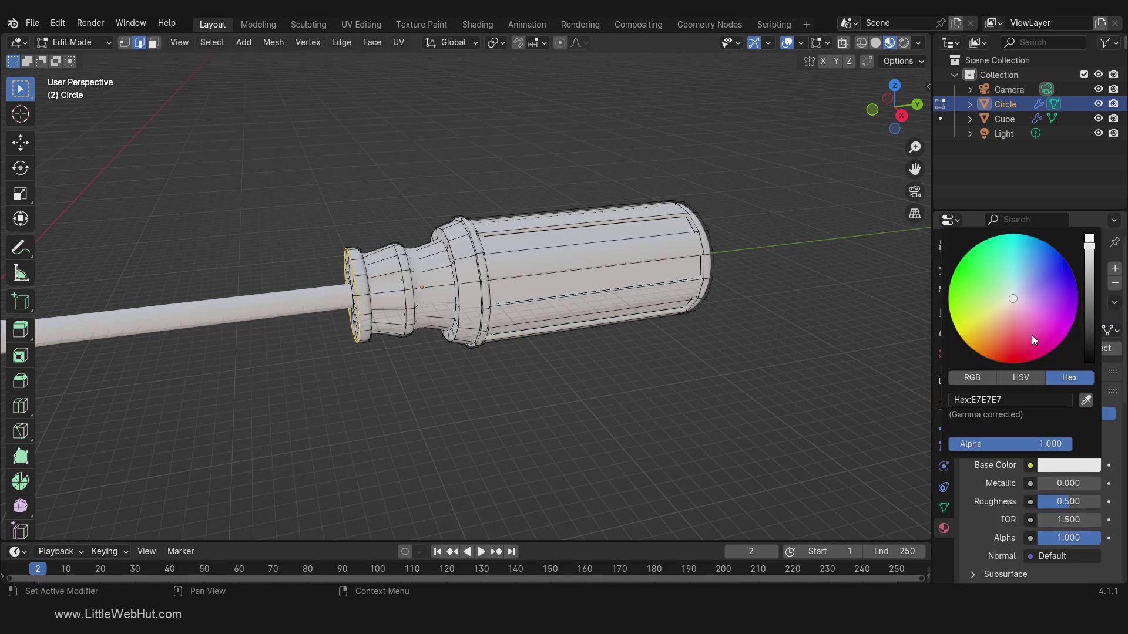
drag(1013, 297, 952, 340)
click(1063, 501)
text(0.2)
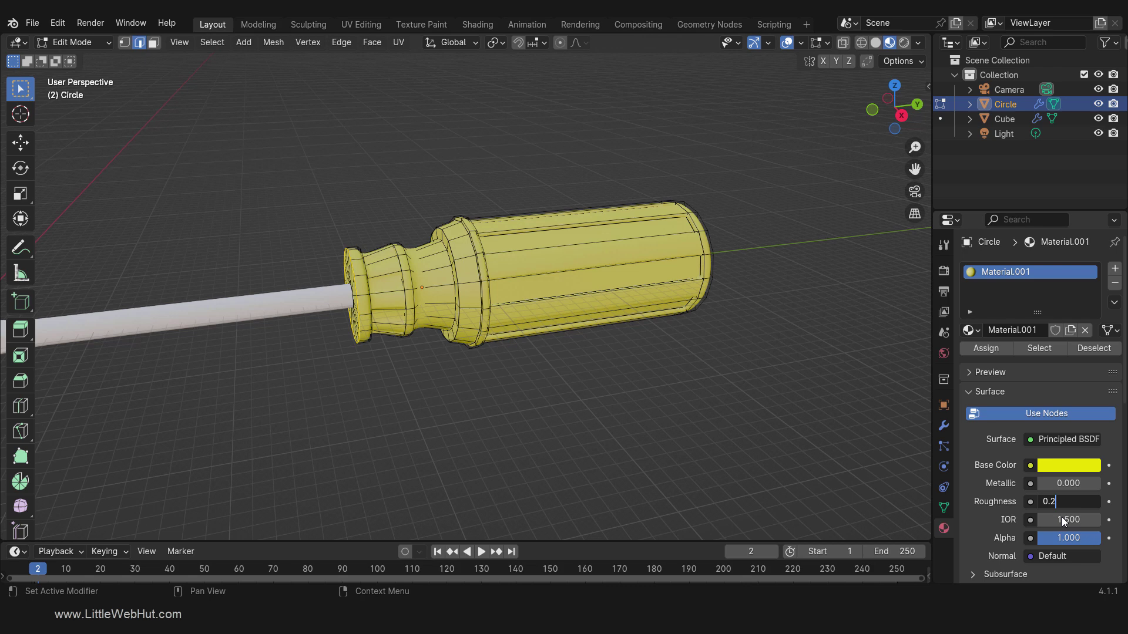
key(Return)
scroll(1062, 518, down, 6)
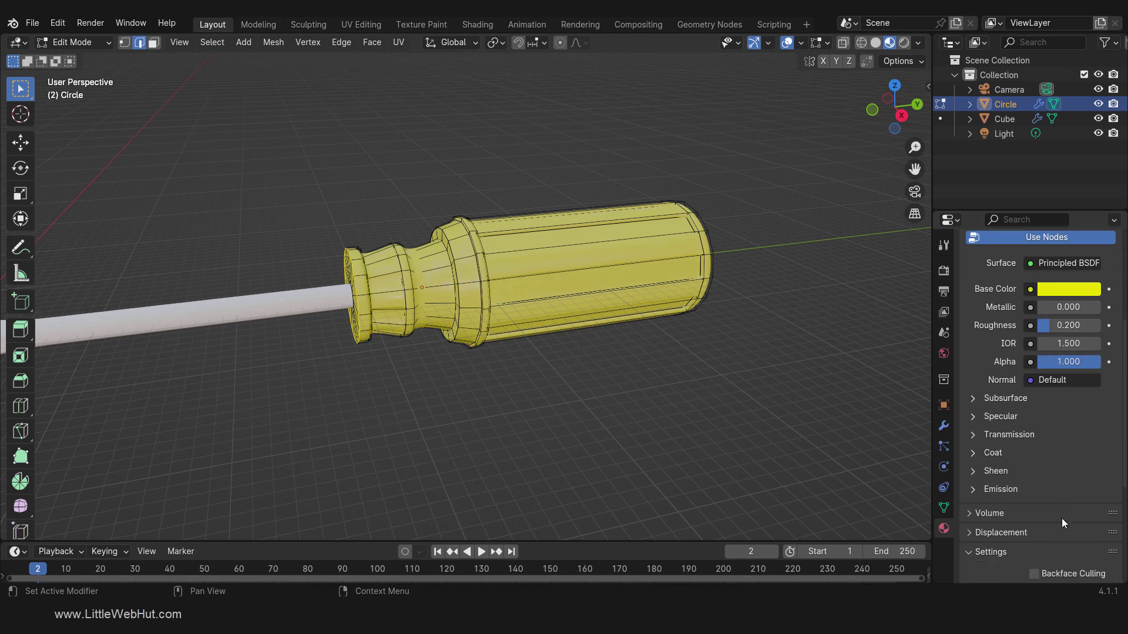
click(972, 435)
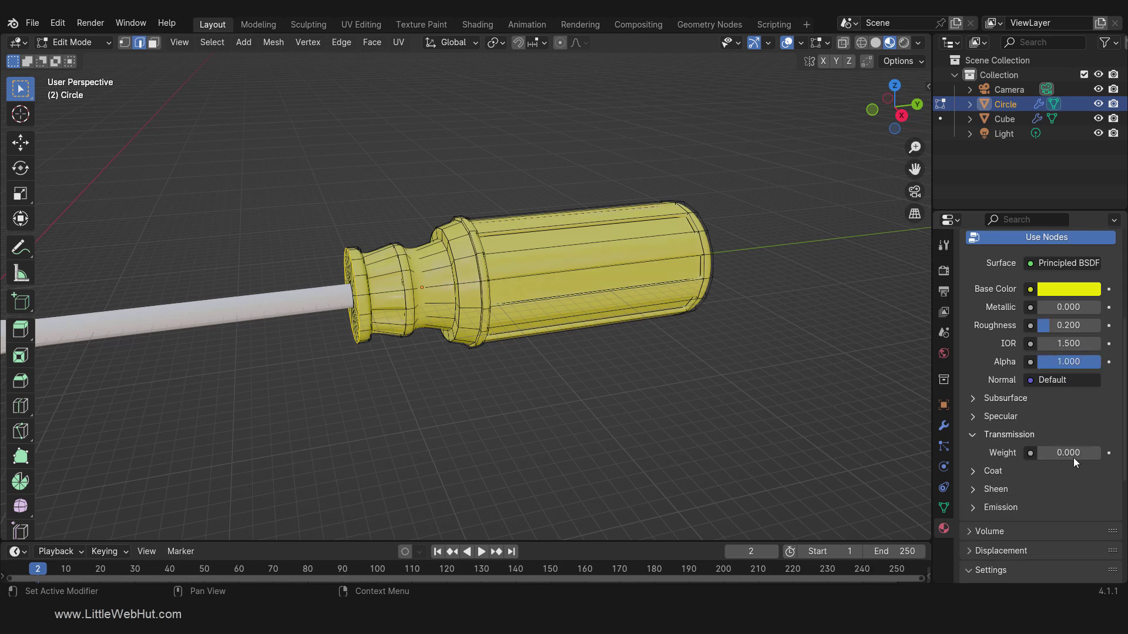
text(1)
key(Return)
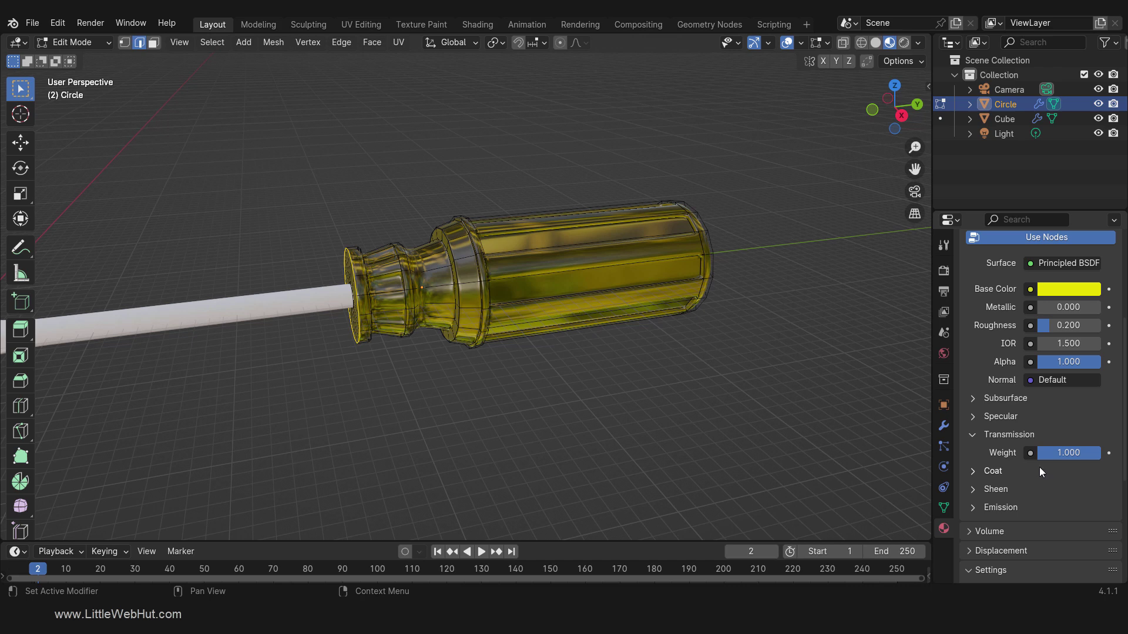
Step: In face select mode, select a ring of handle faces and grow the selection twice
click(153, 44)
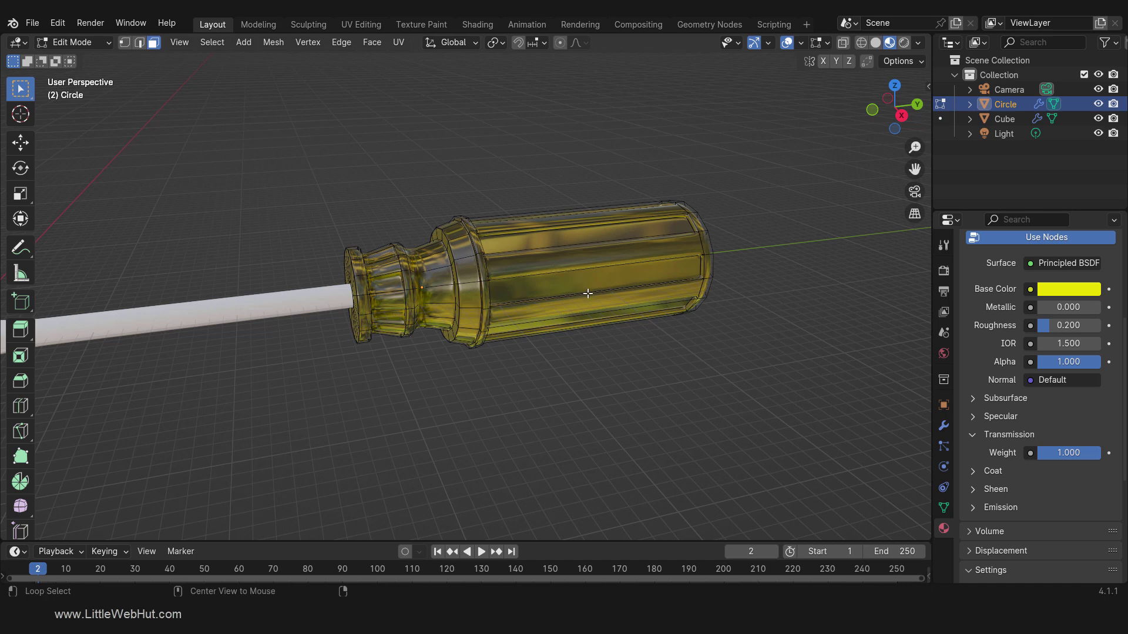
alt+click(588, 293)
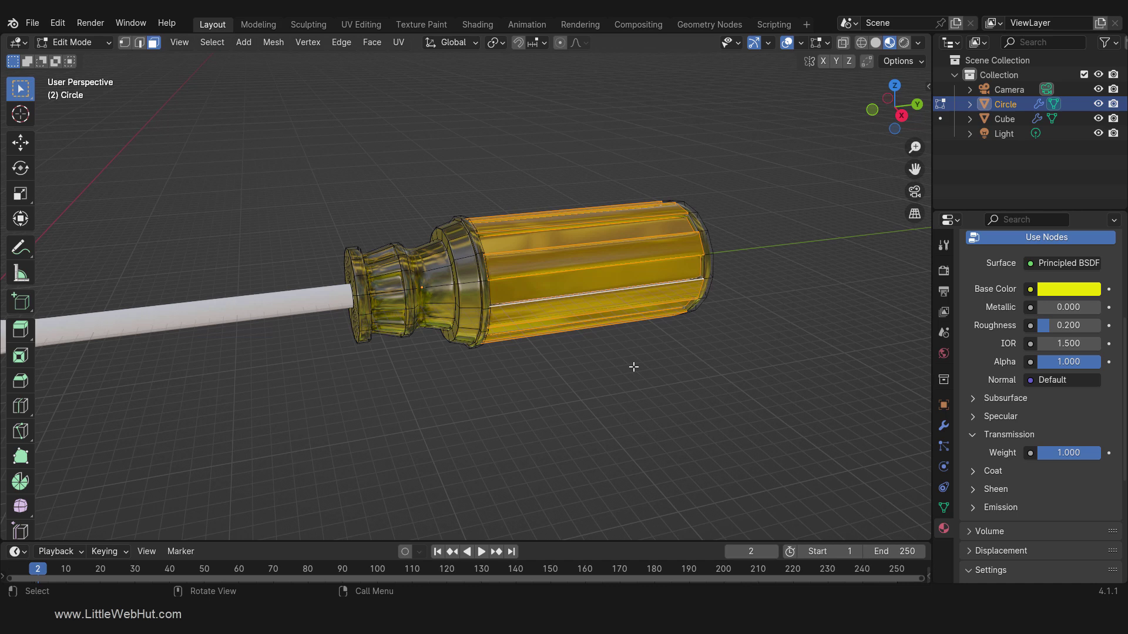
key(ctrl+KP_Add)
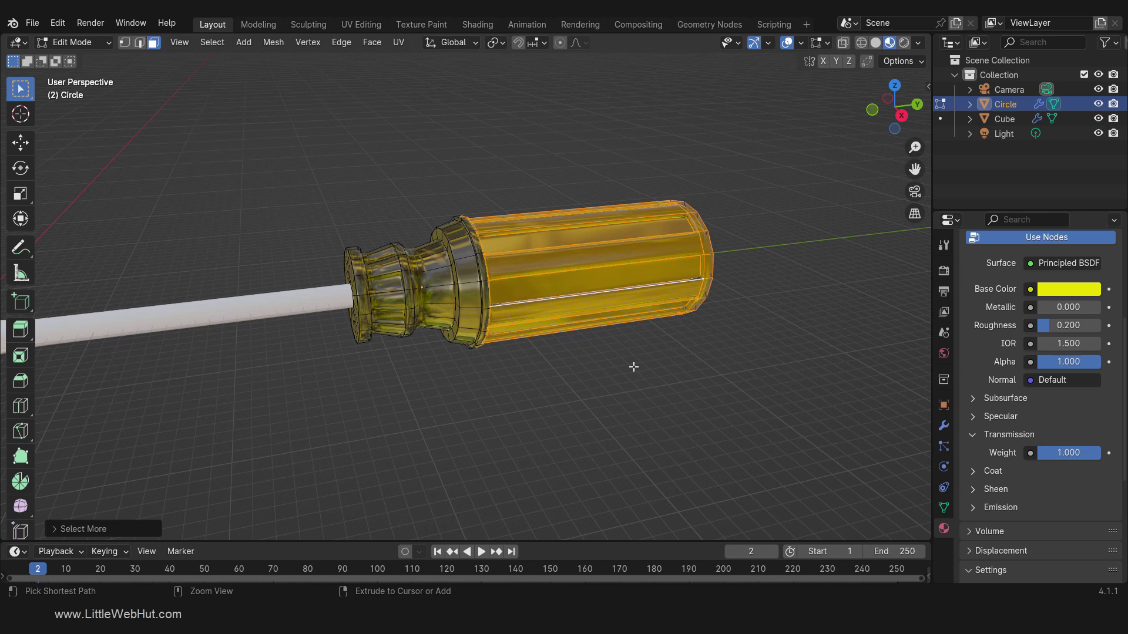
key(ctrl+KP_Add)
key(ctrl+KP_Add)
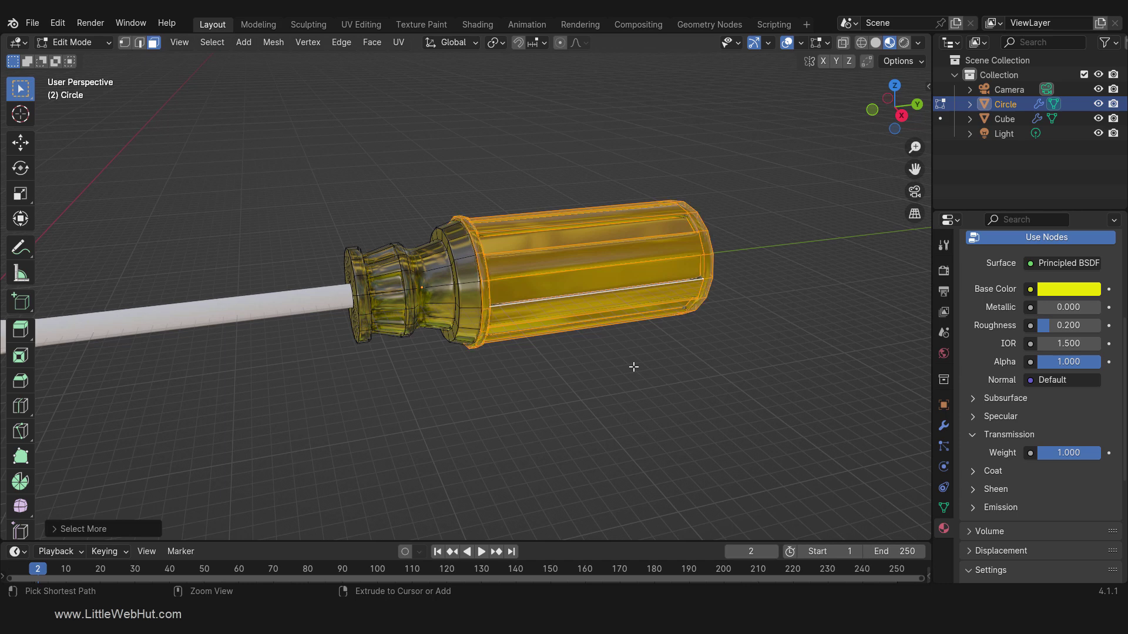
Step: Grow the handle face selection once more to cover the grip, then scroll the Material panel up
key(ctrl+KP_Add)
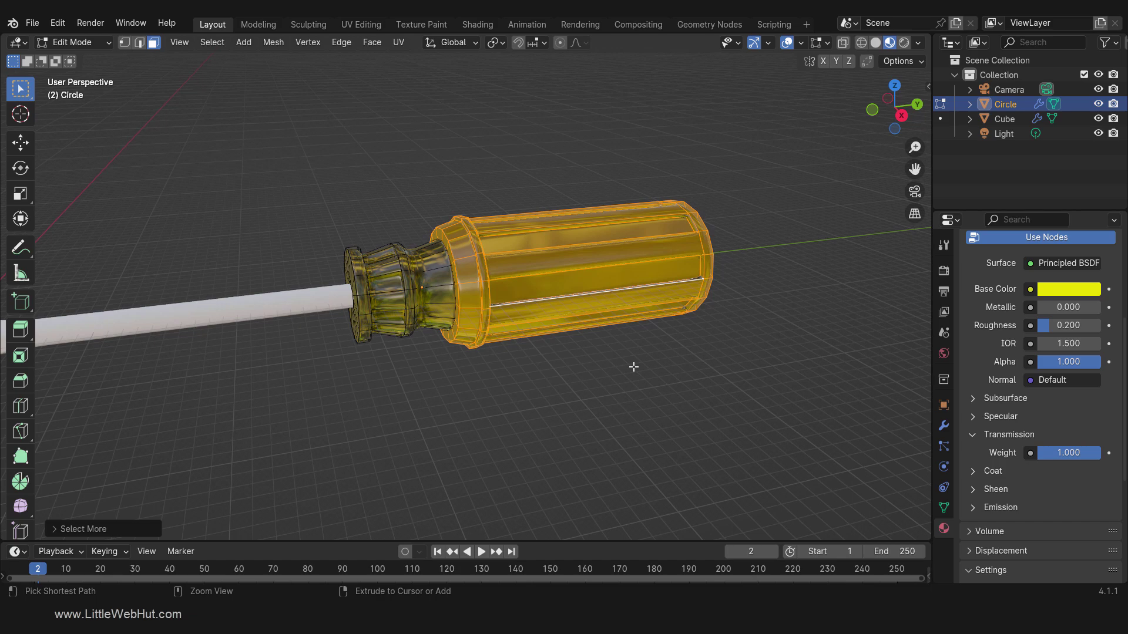
click(211, 43)
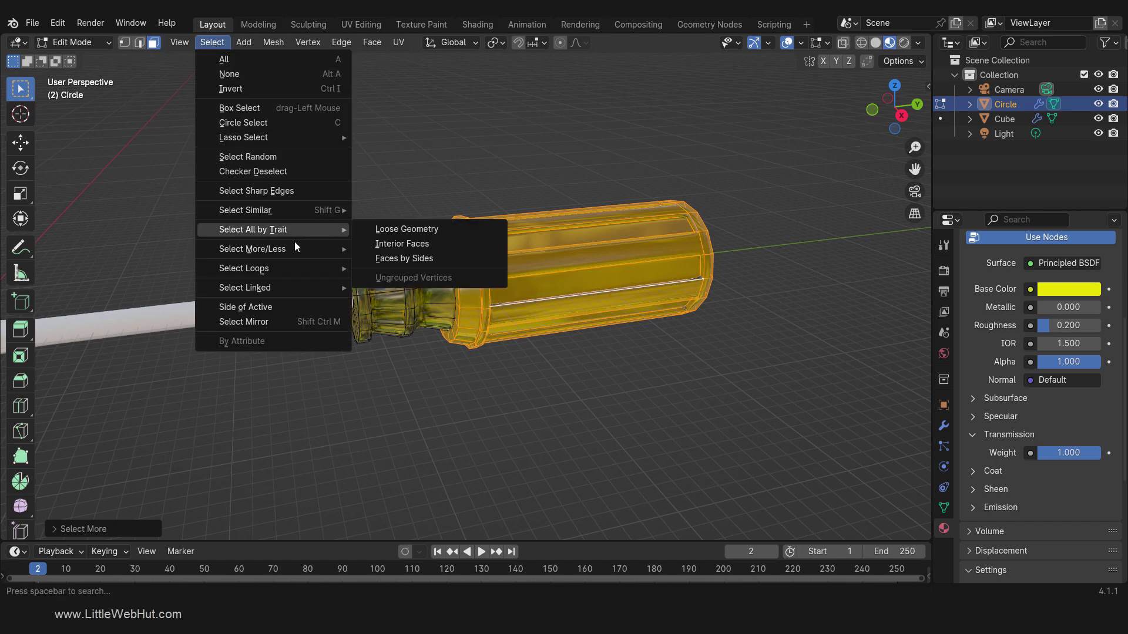
mouse_move(298, 248)
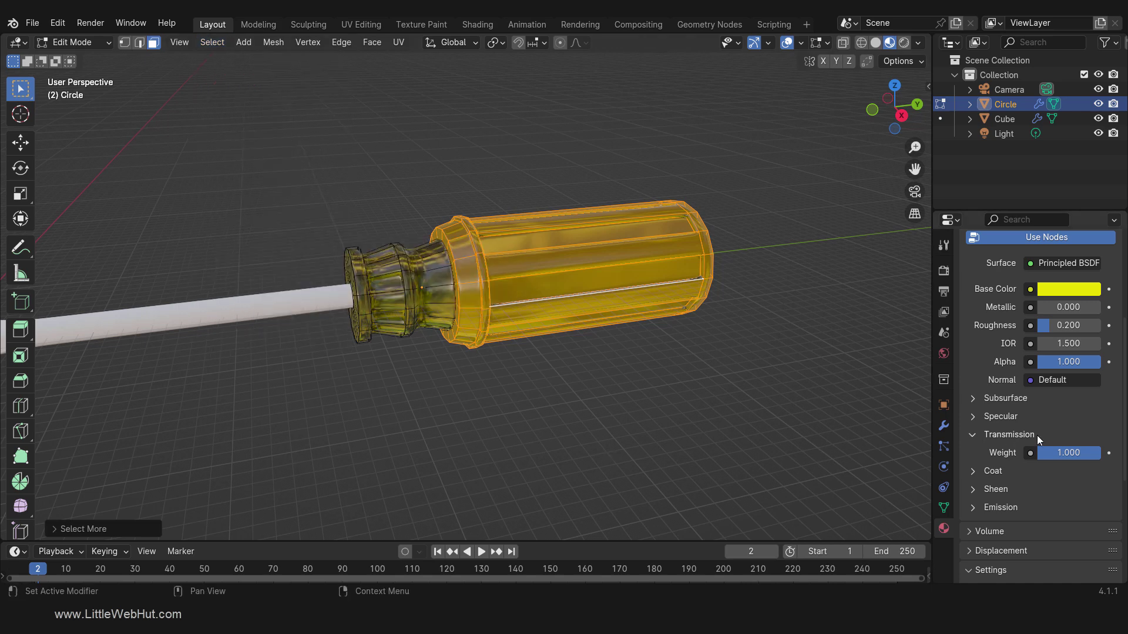
scroll(1037, 435, up, 6)
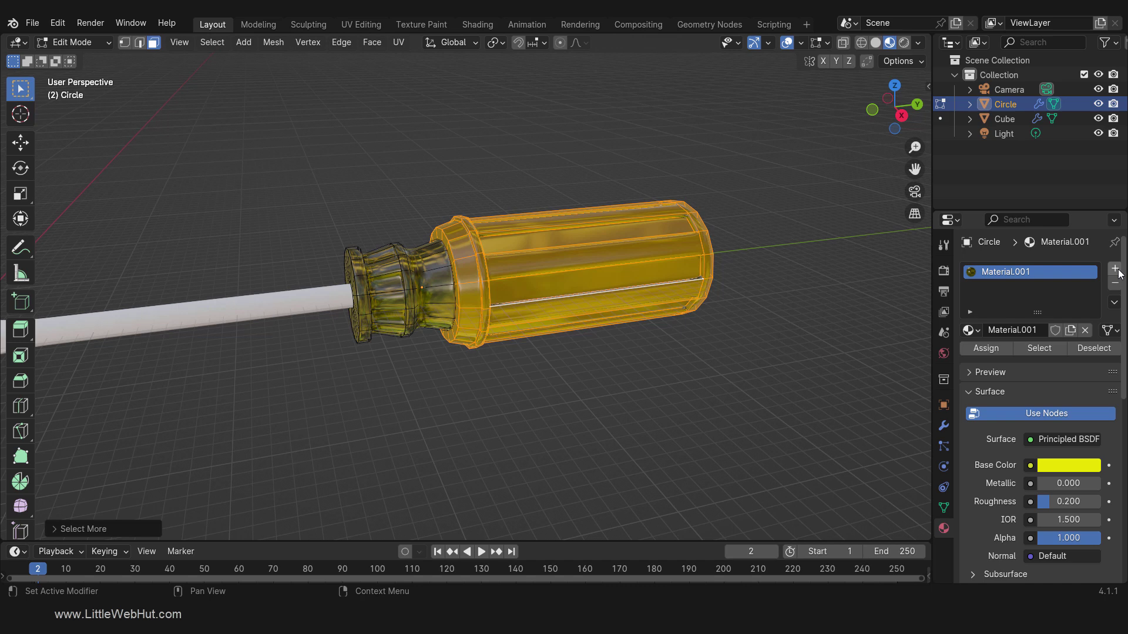
Step: Assign a new black Material.002 with roughness 0.4 to the grip faces, then return to Object Mode
click(1115, 269)
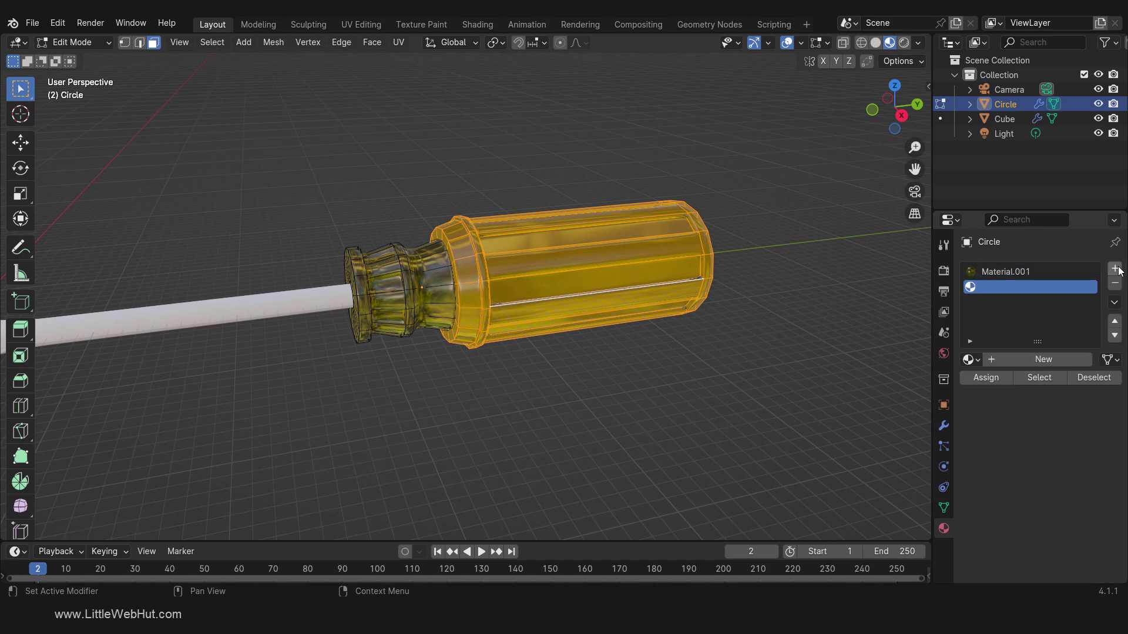
click(1042, 359)
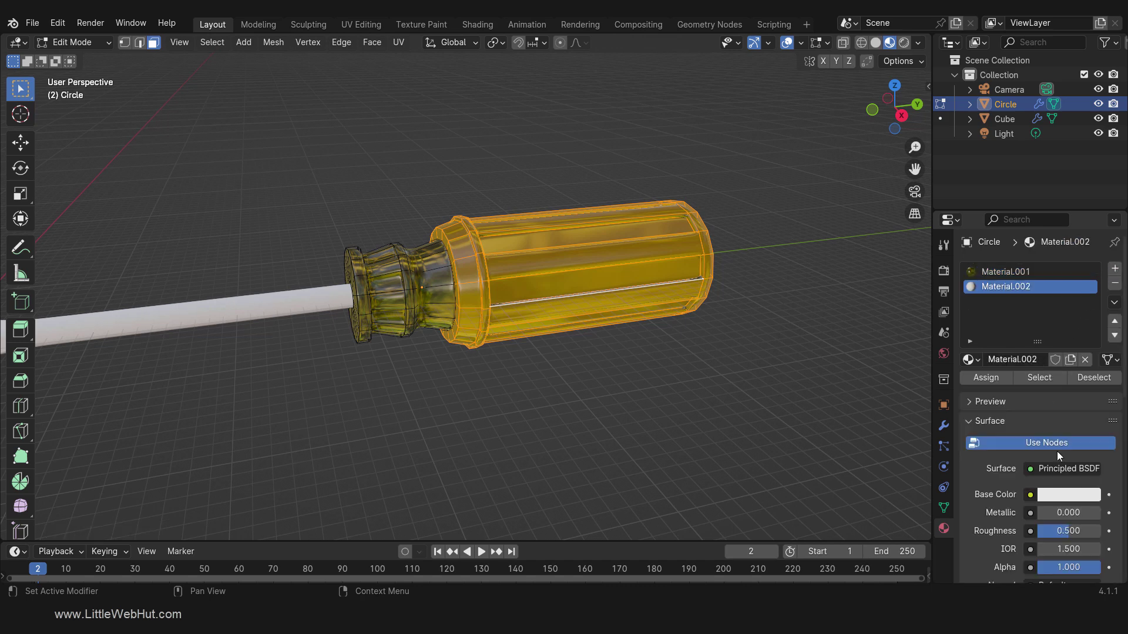
click(1062, 493)
drag(1089, 275, 1089, 391)
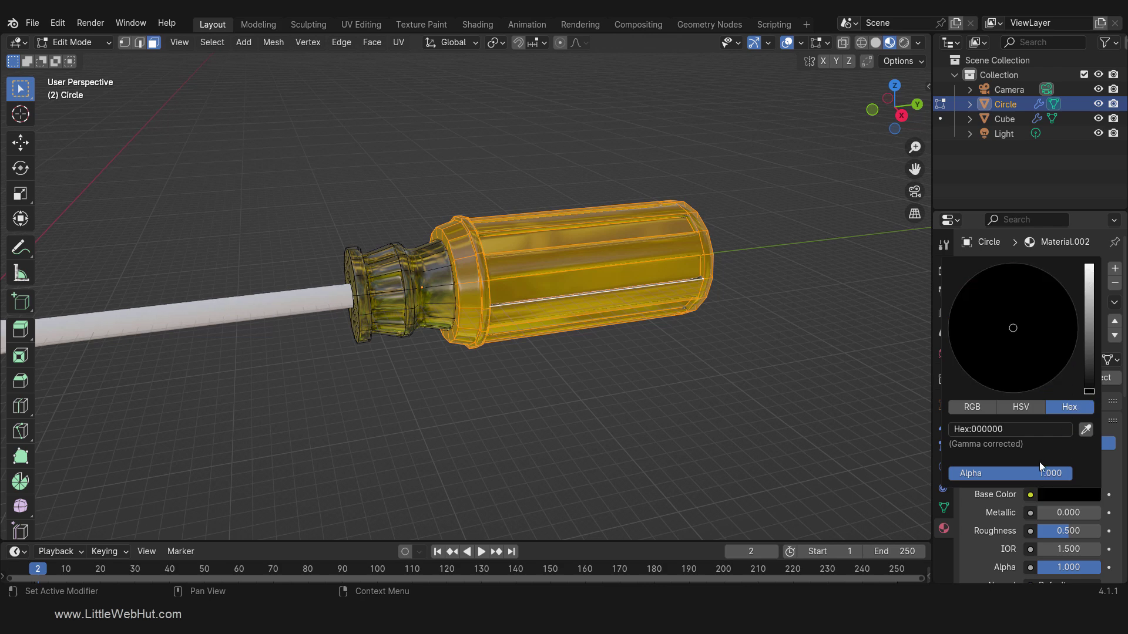
click(1041, 531)
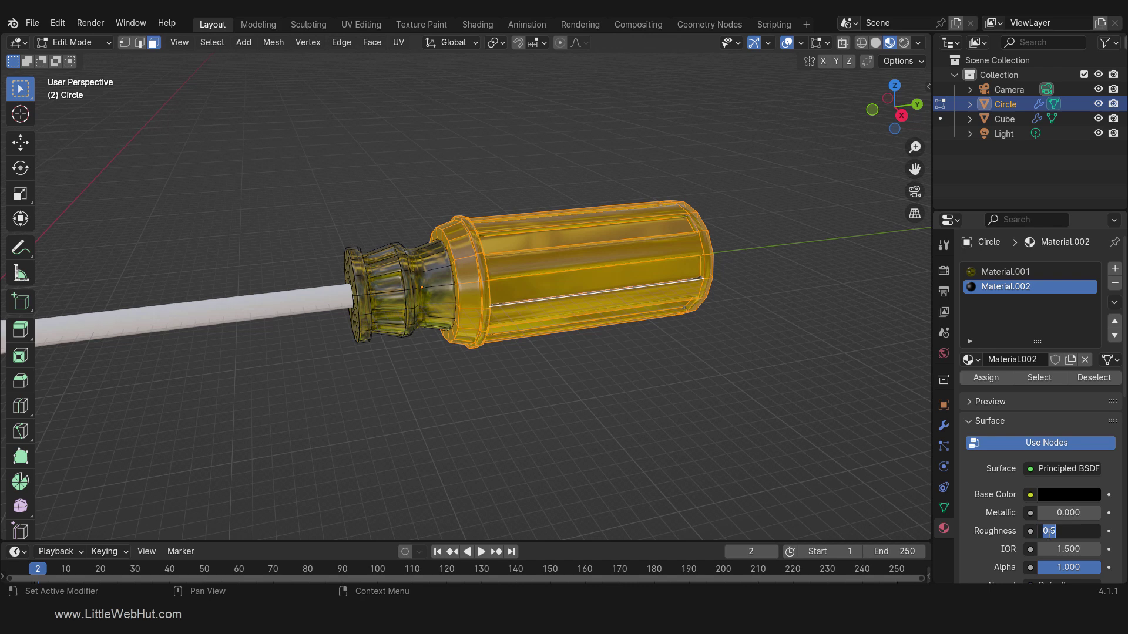
text(0.4)
key(Return)
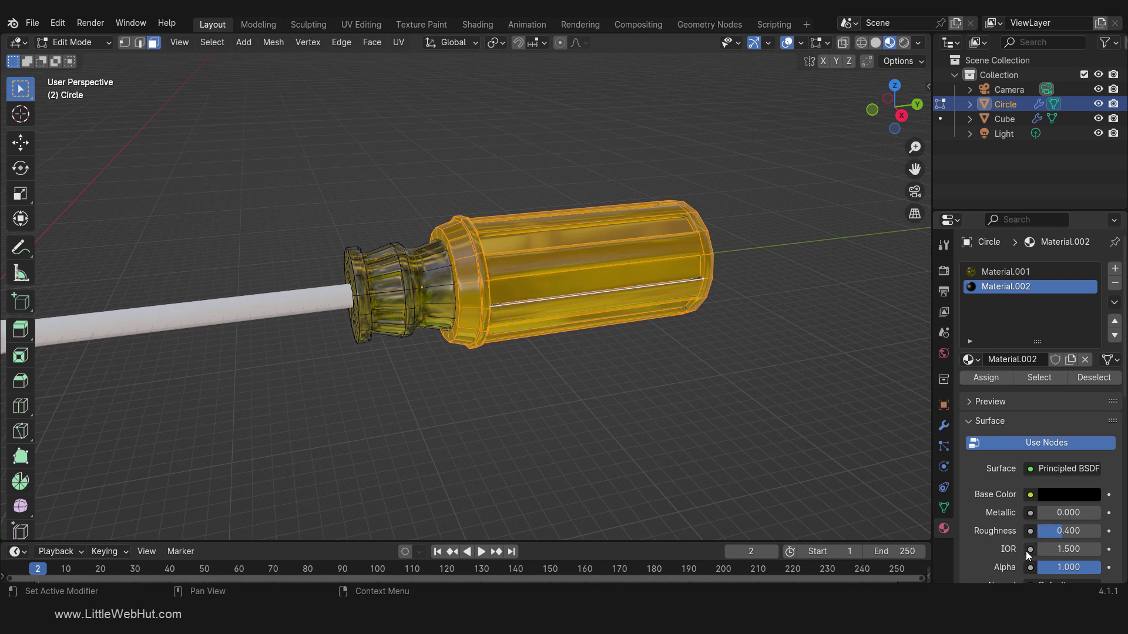
click(1001, 377)
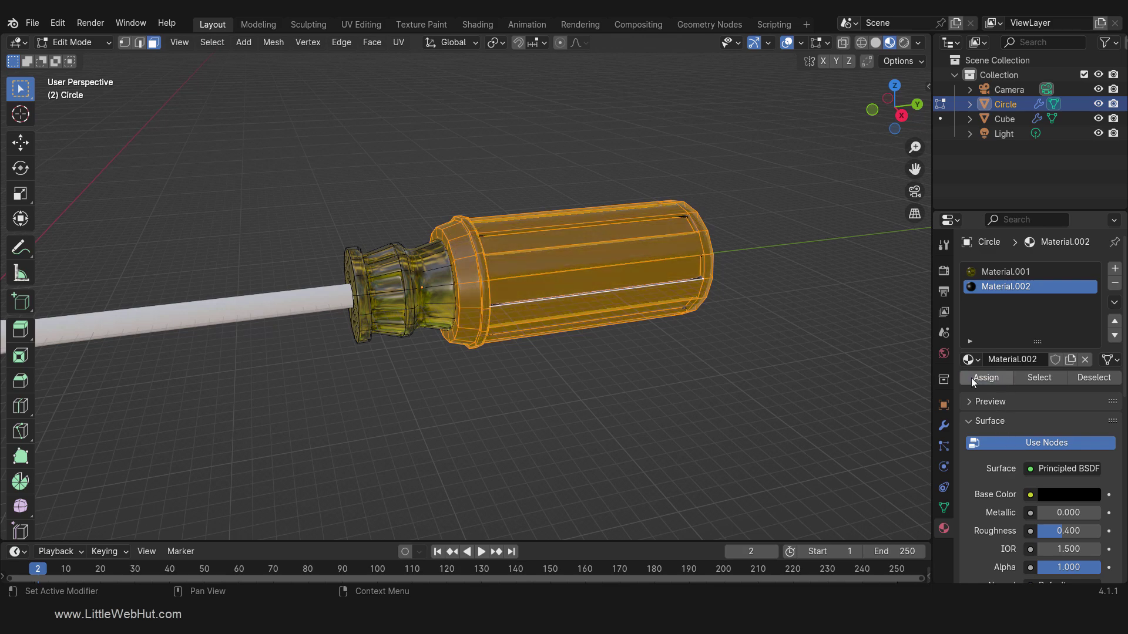
key(Tab)
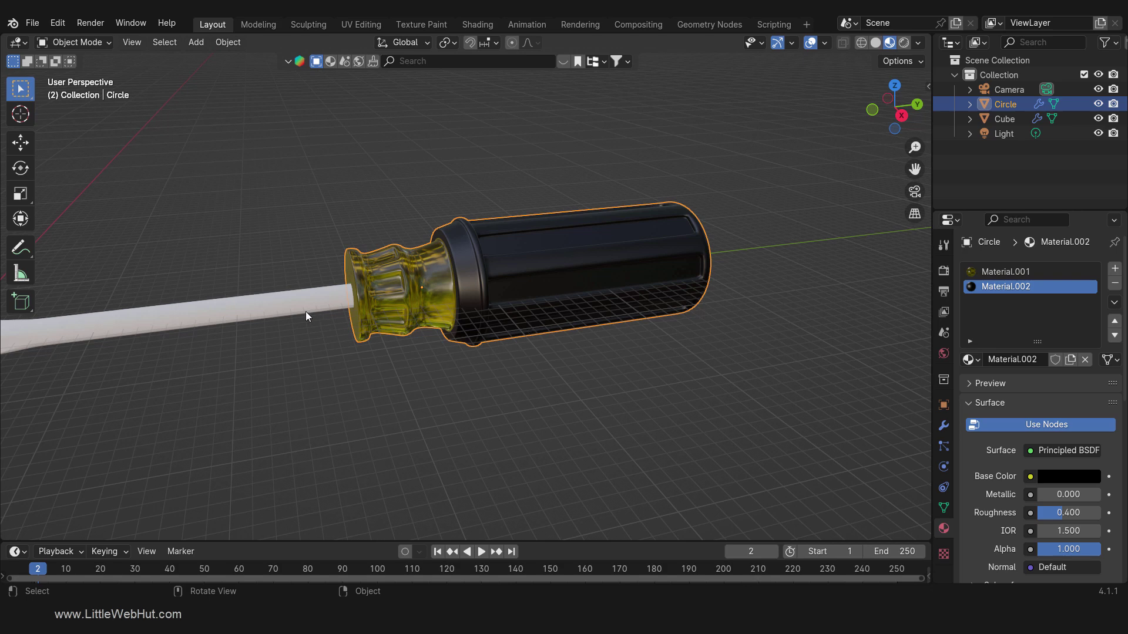
Step: Give the shaft's material a mid-grey base colour, Metallic 1 and Roughness 0.3
click(282, 302)
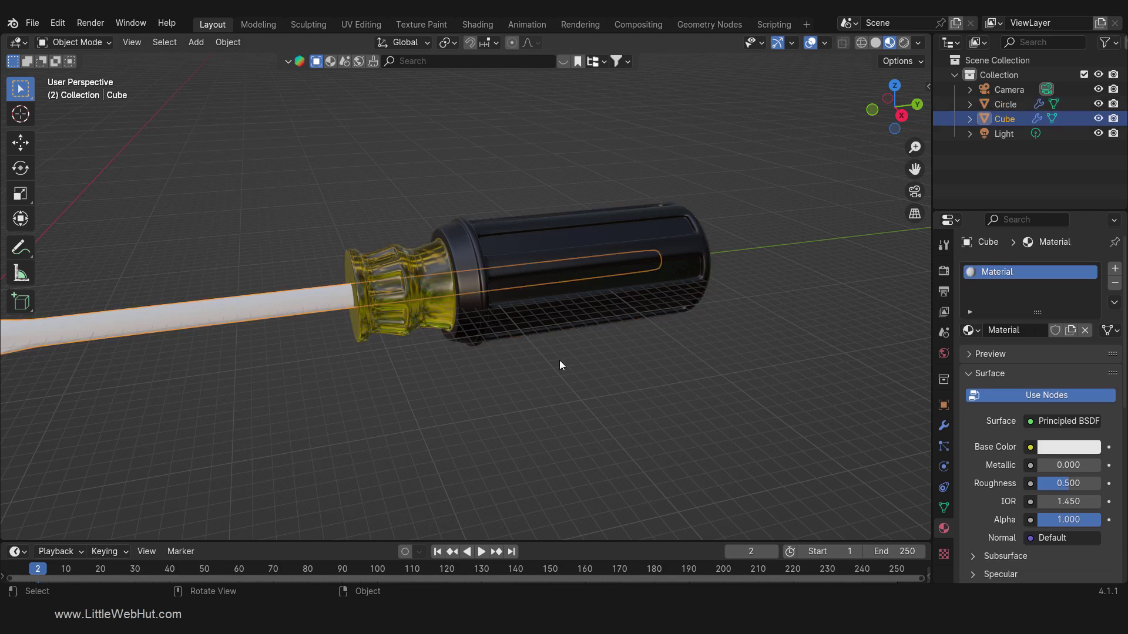
click(1061, 447)
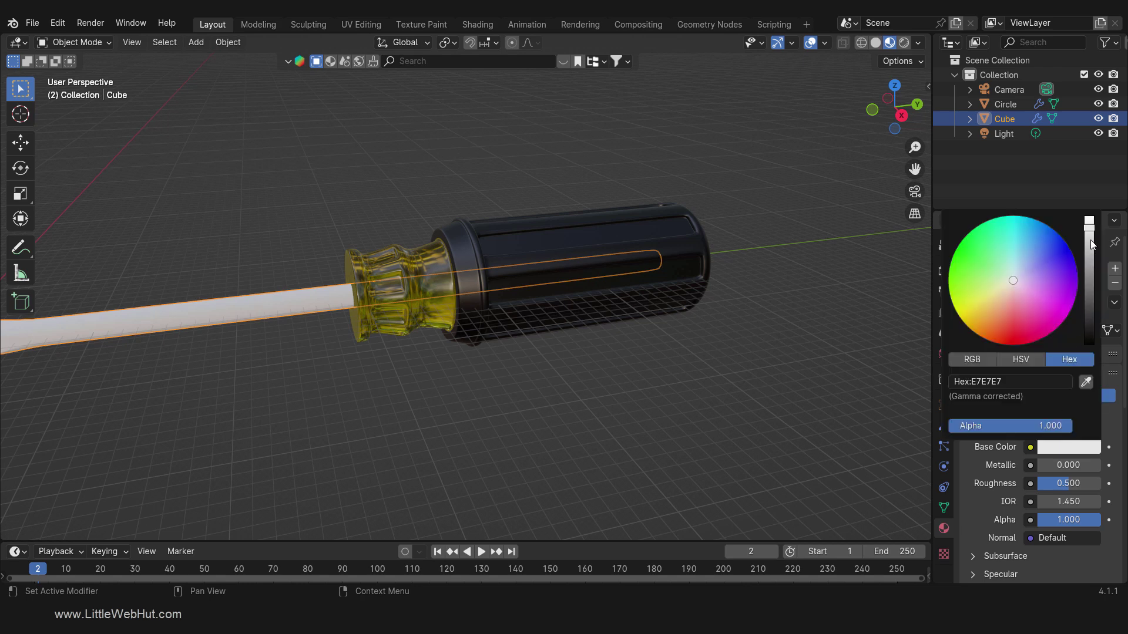
drag(1091, 229, 1090, 278)
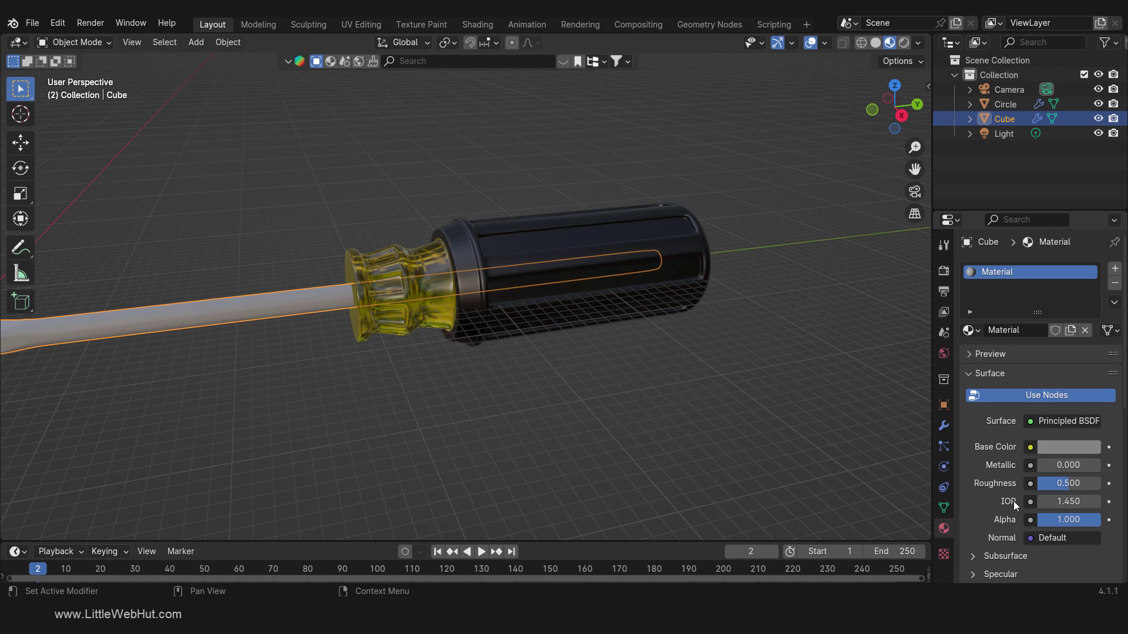
click(1045, 465)
text(1)
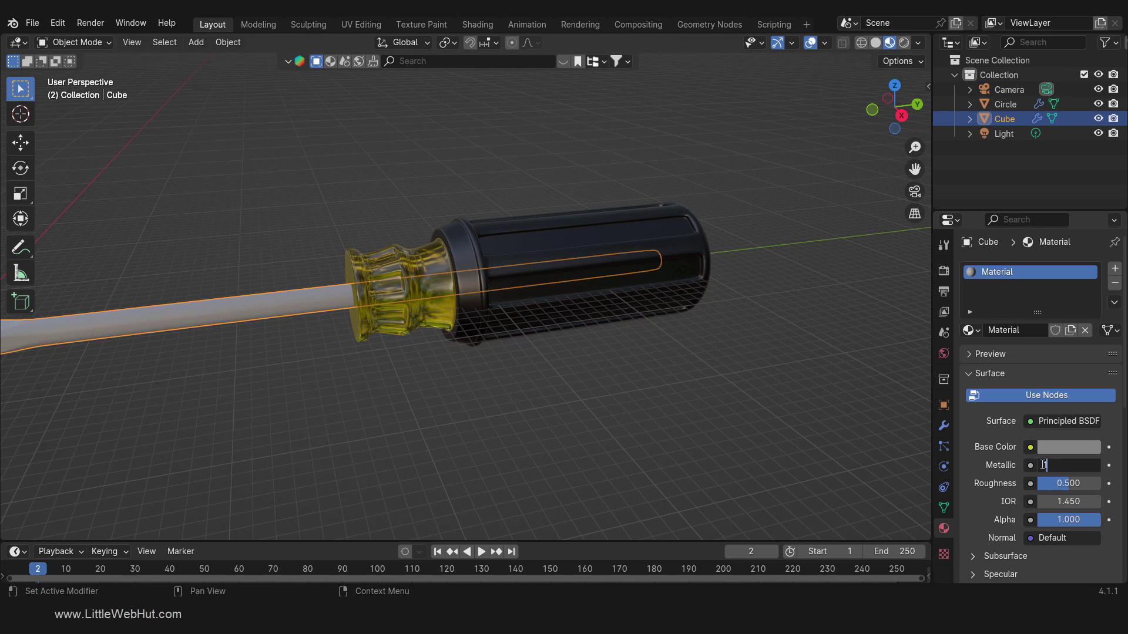
key(Return)
click(1045, 483)
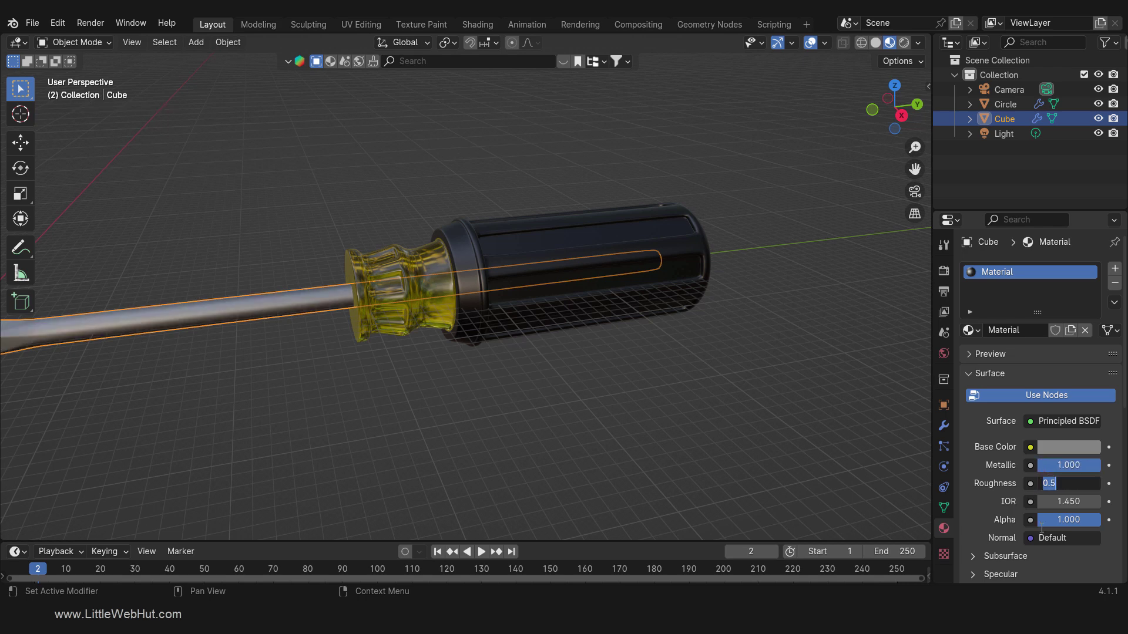
text(0.3)
key(Return)
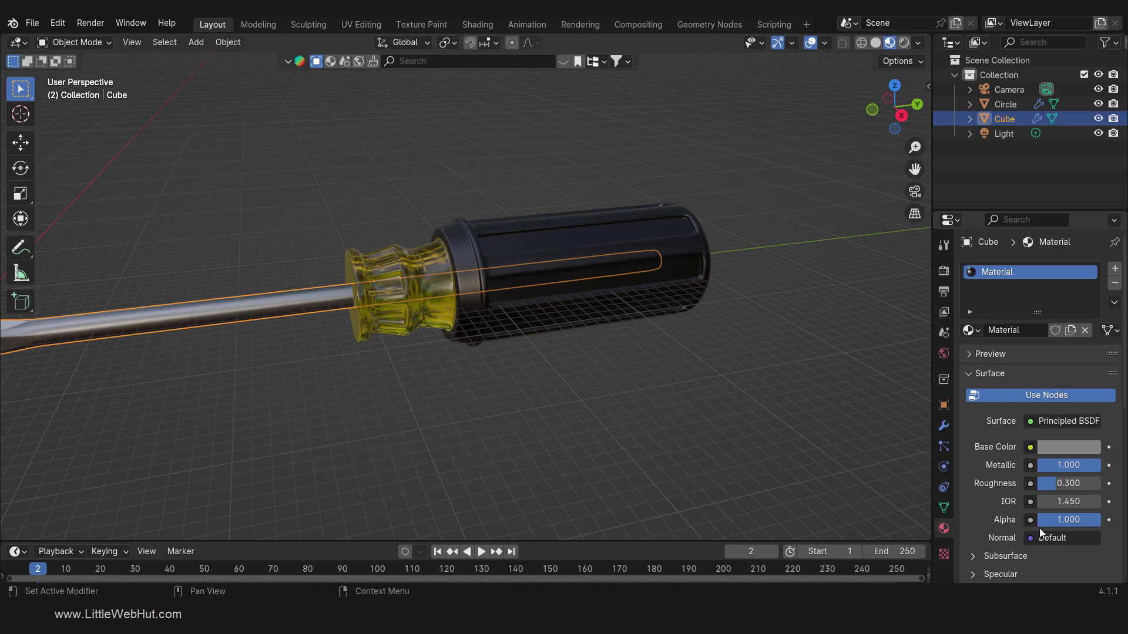
middle_drag(498, 410, 545, 418)
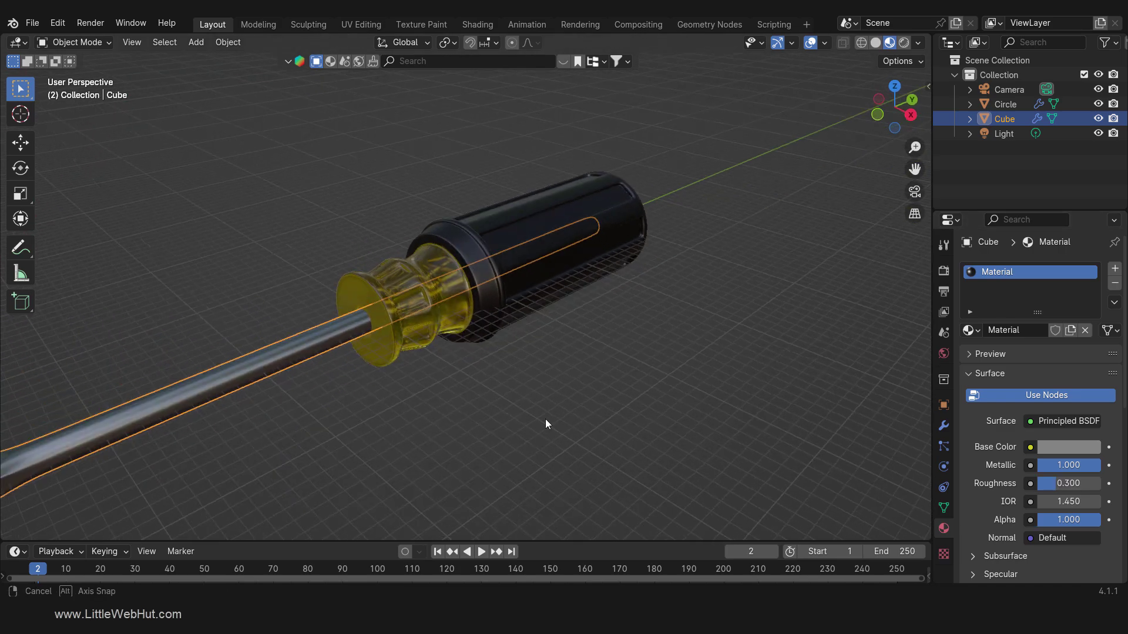
middle_drag(485, 389, 529, 357)
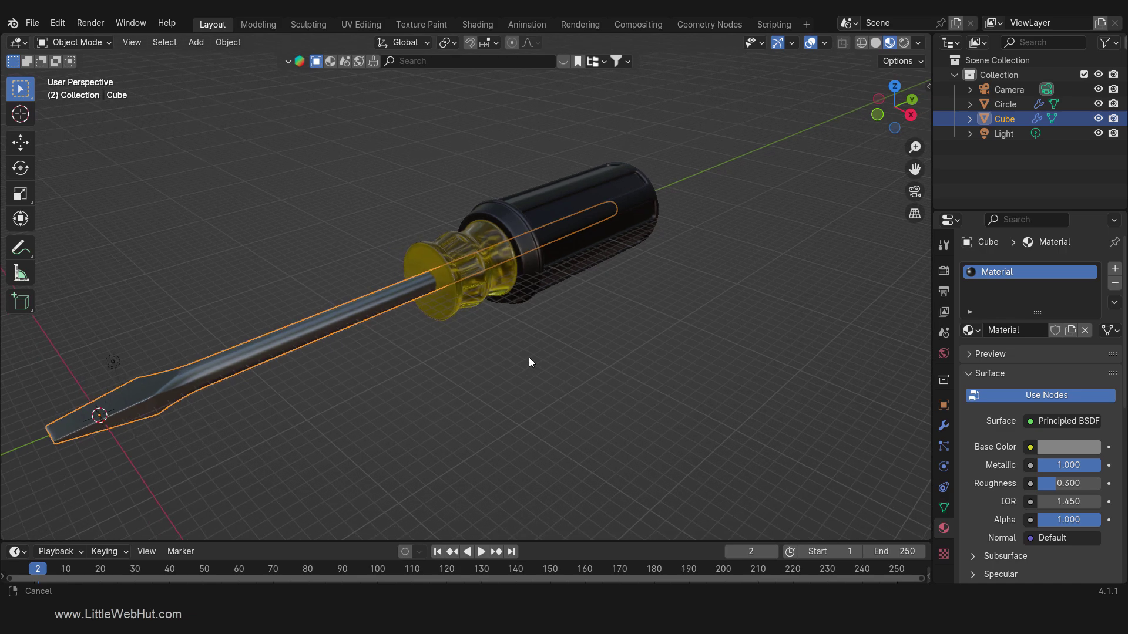
key(shift)
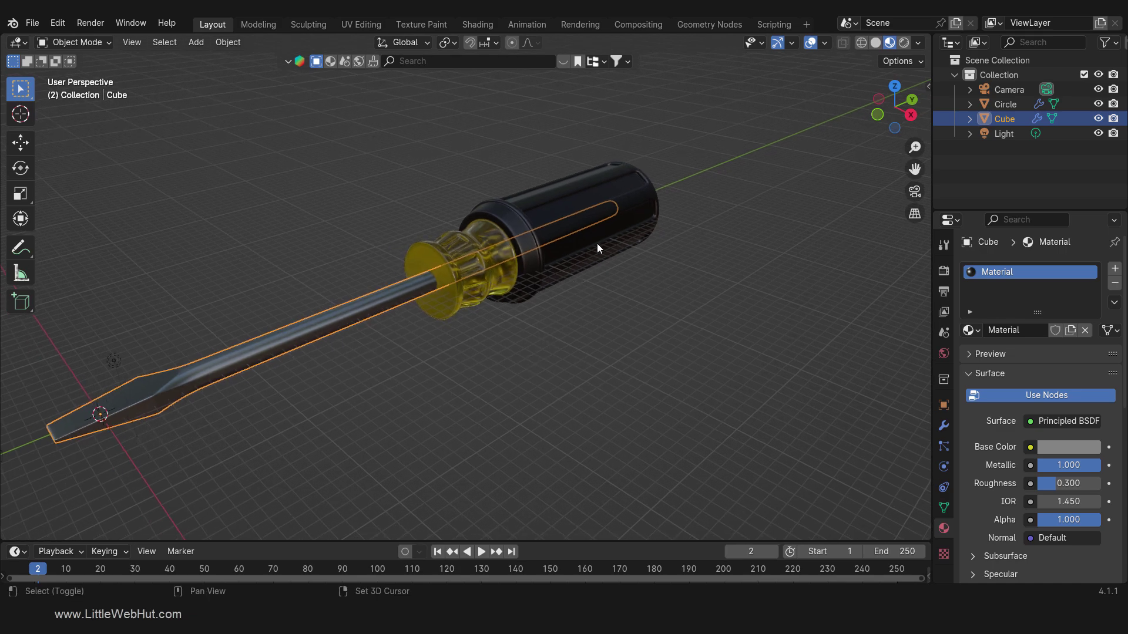
Step: Join the shaft and handle into a single object
shift+click(625, 192)
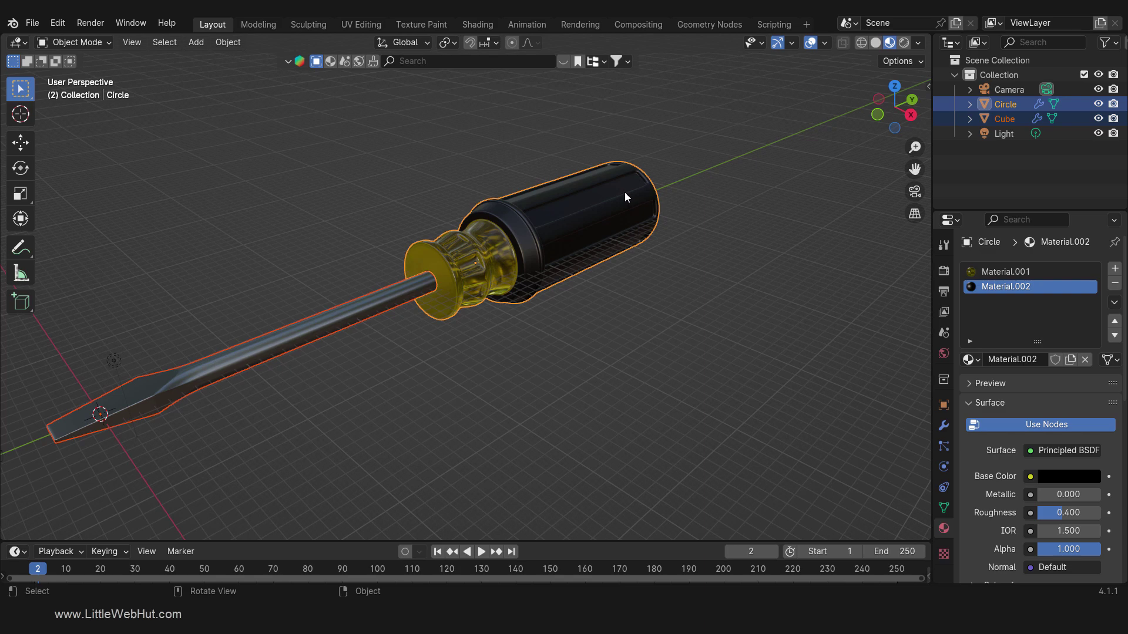
key(ctrl+j)
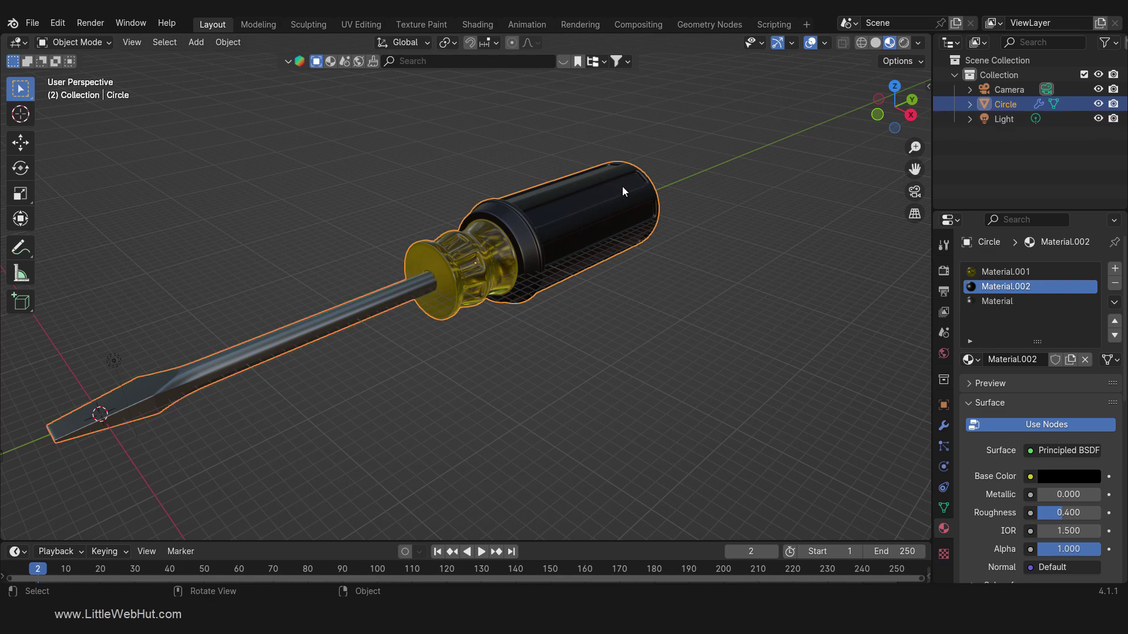
middle_drag(640, 292, 609, 330)
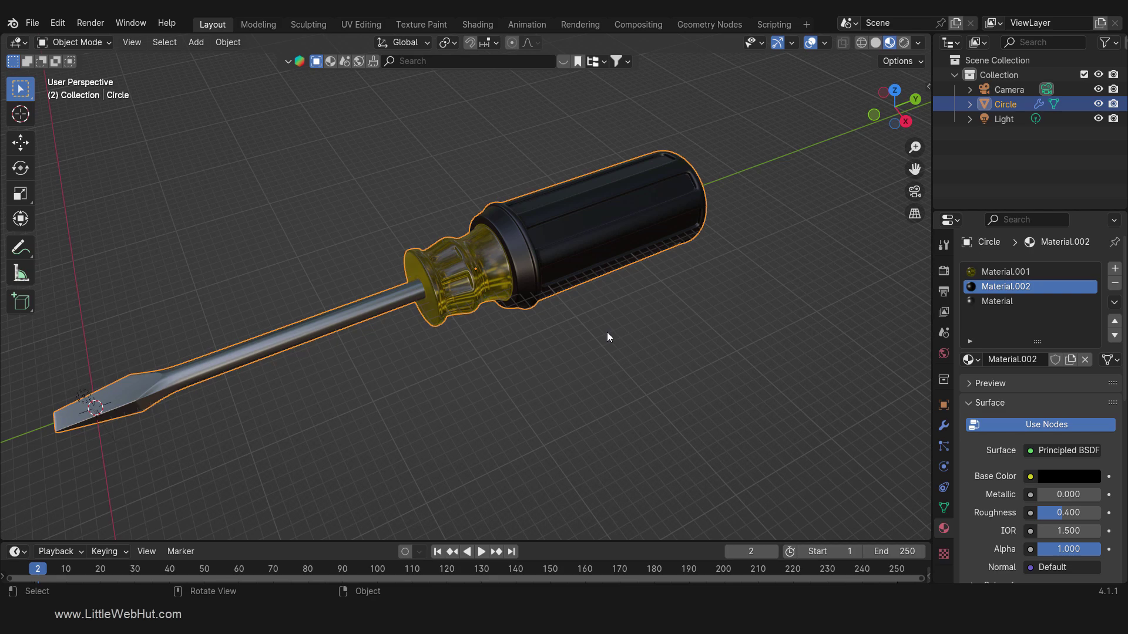
Step: Scale the screwdriver by 0.0035, set its Y location to 0, and frame it in view
key(n)
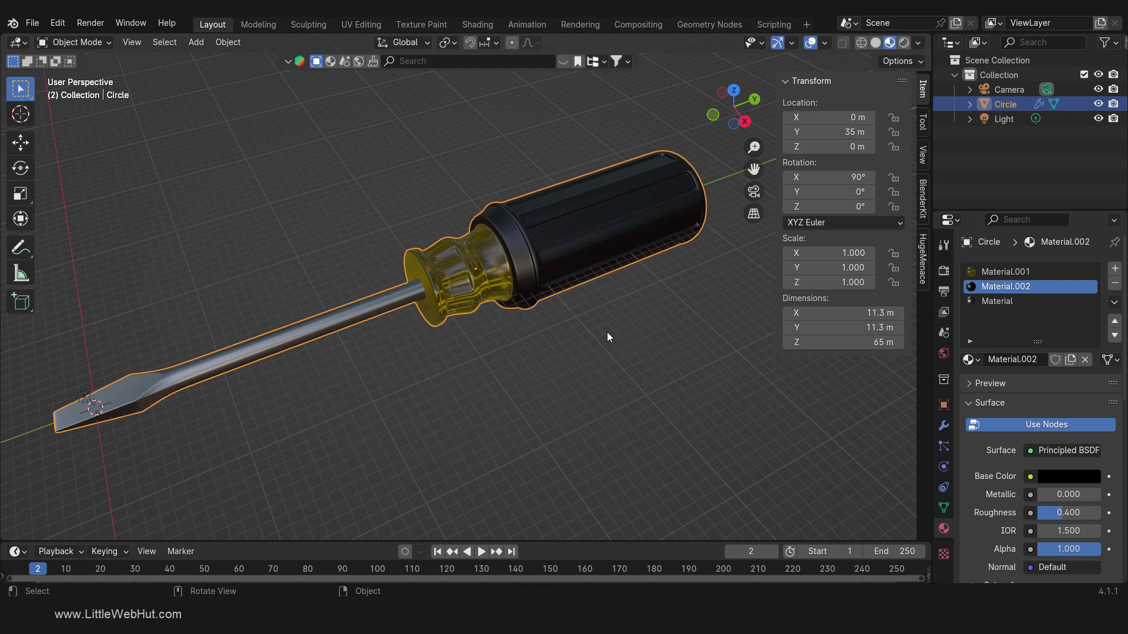
text(s.0035)
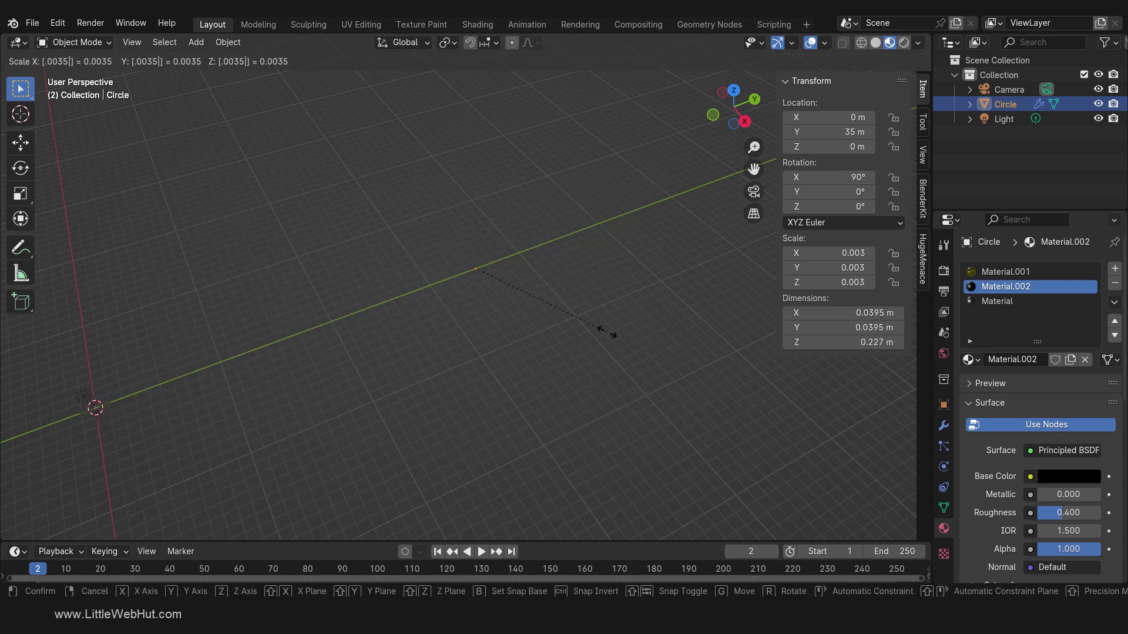
key(Return)
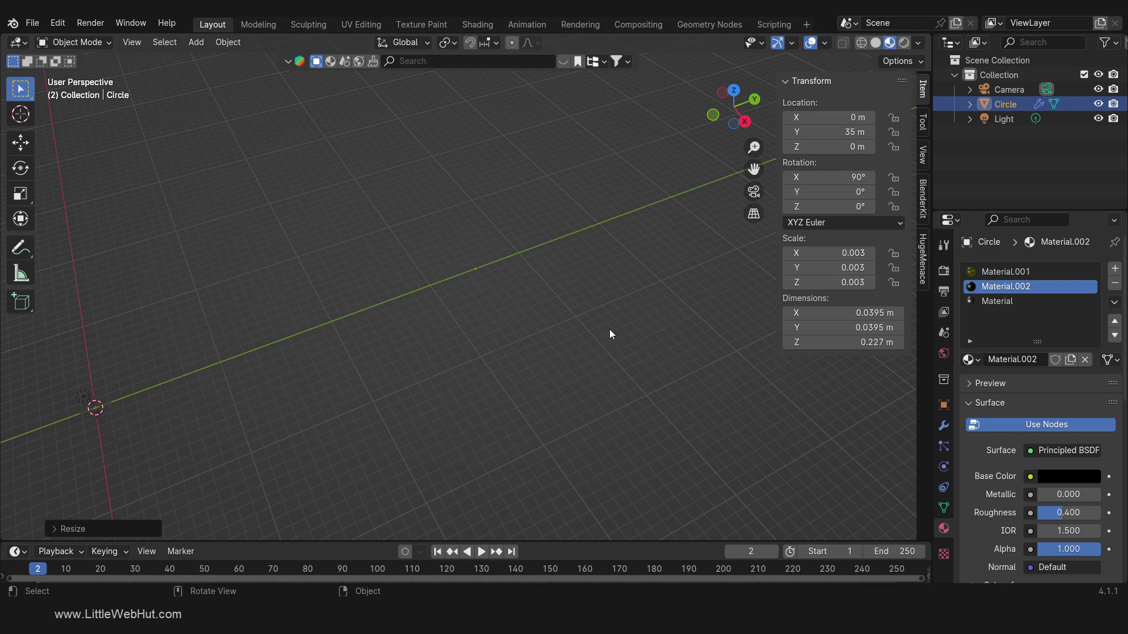
click(831, 132)
text(0)
key(Return)
key(KP_Decimal)
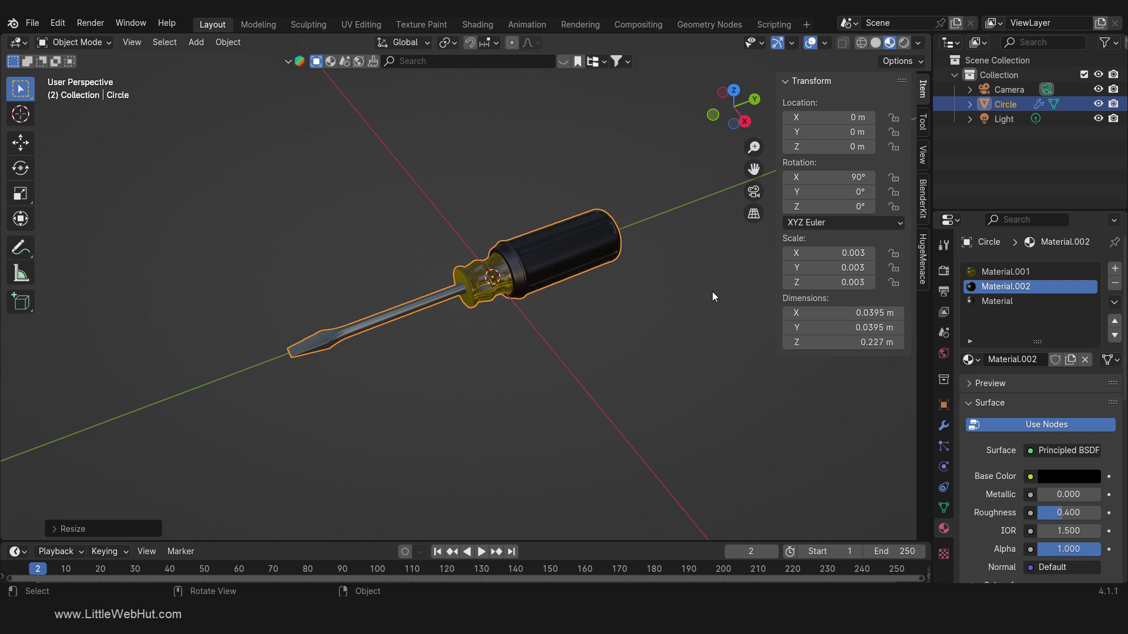
key(n)
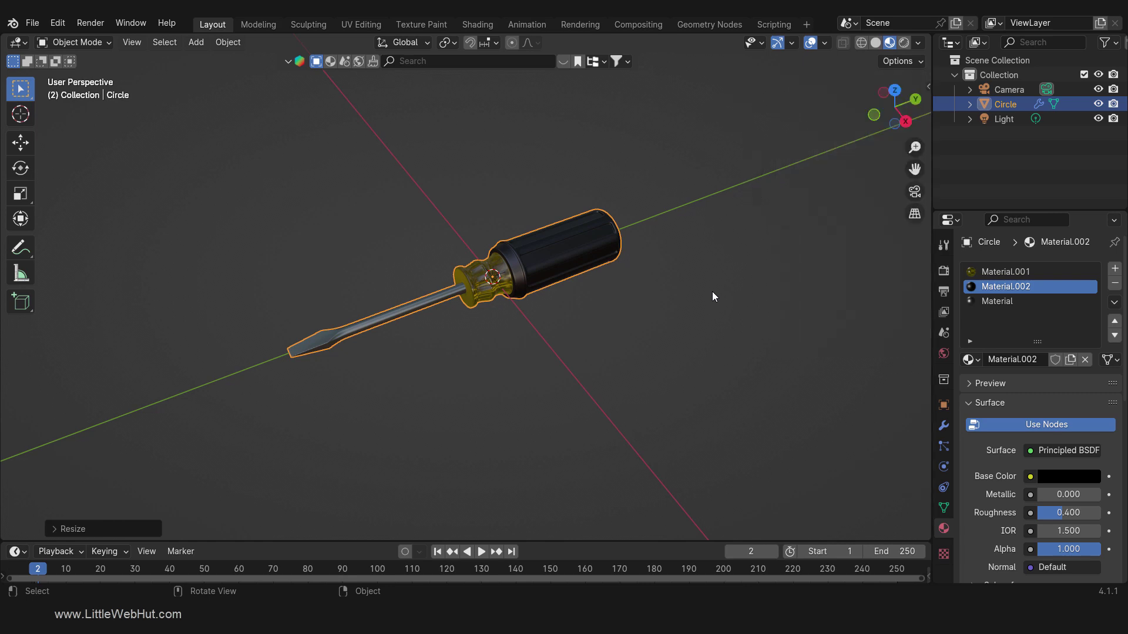
middle_drag(681, 360, 671, 328)
Step: Add a mesh plane and move it down just below the screwdriver
key(shift+a)
mouse_move(607, 315)
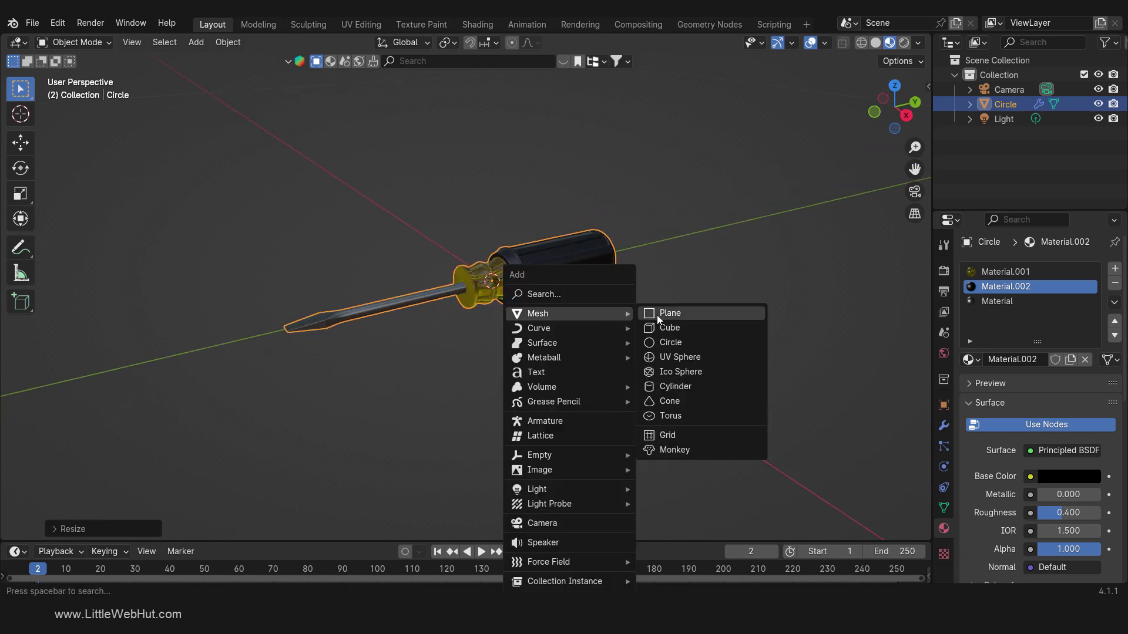
click(683, 312)
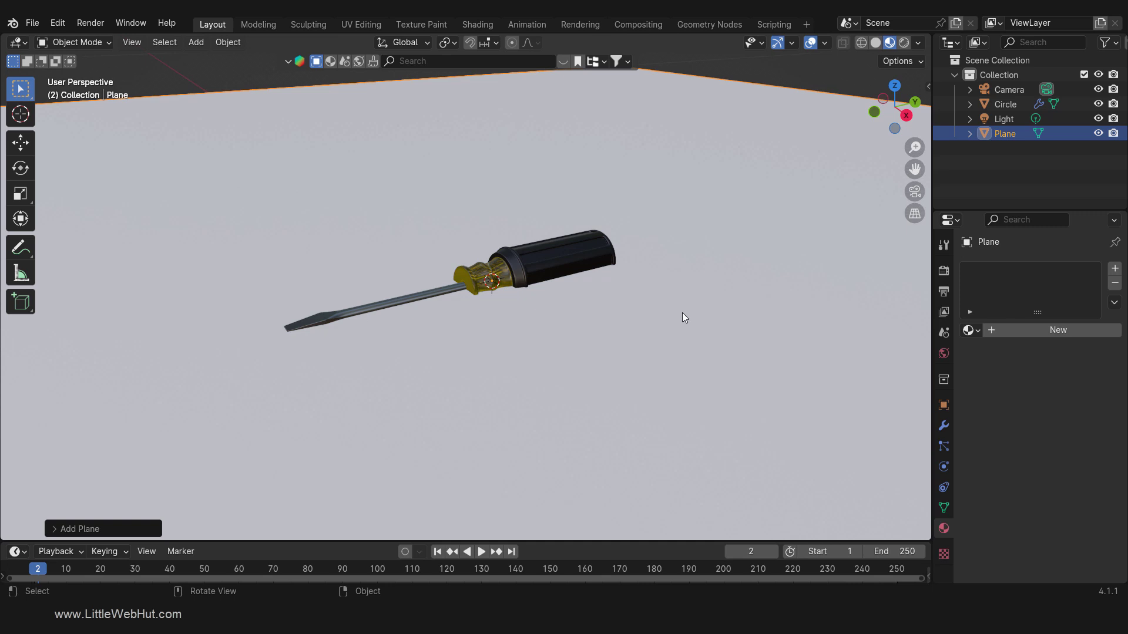
key(KP_3)
key(g)
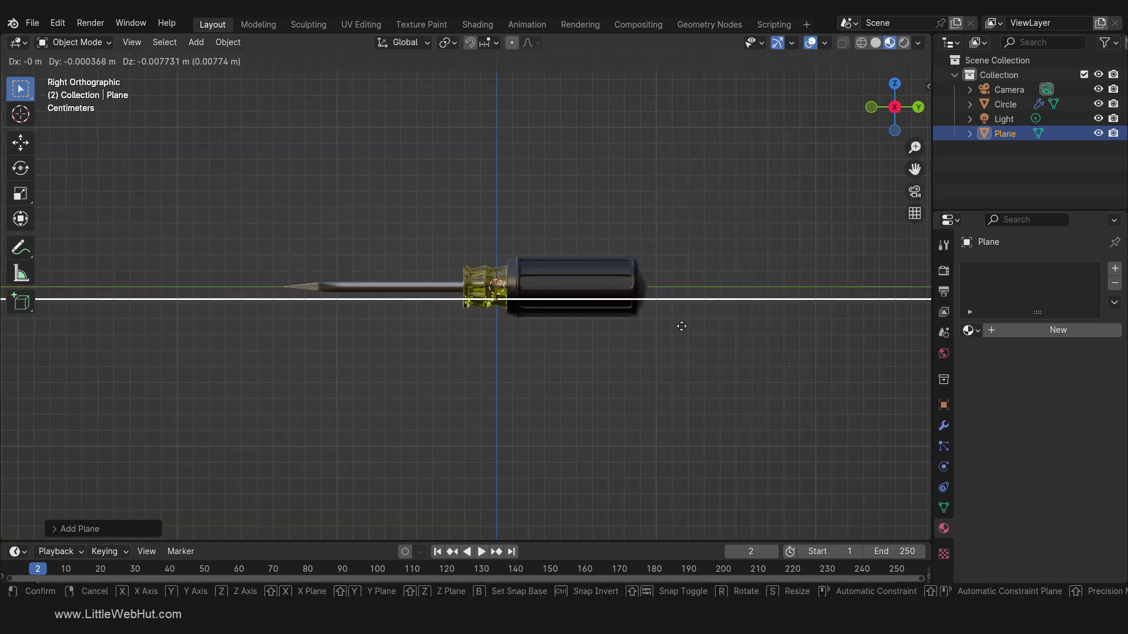
click(675, 344)
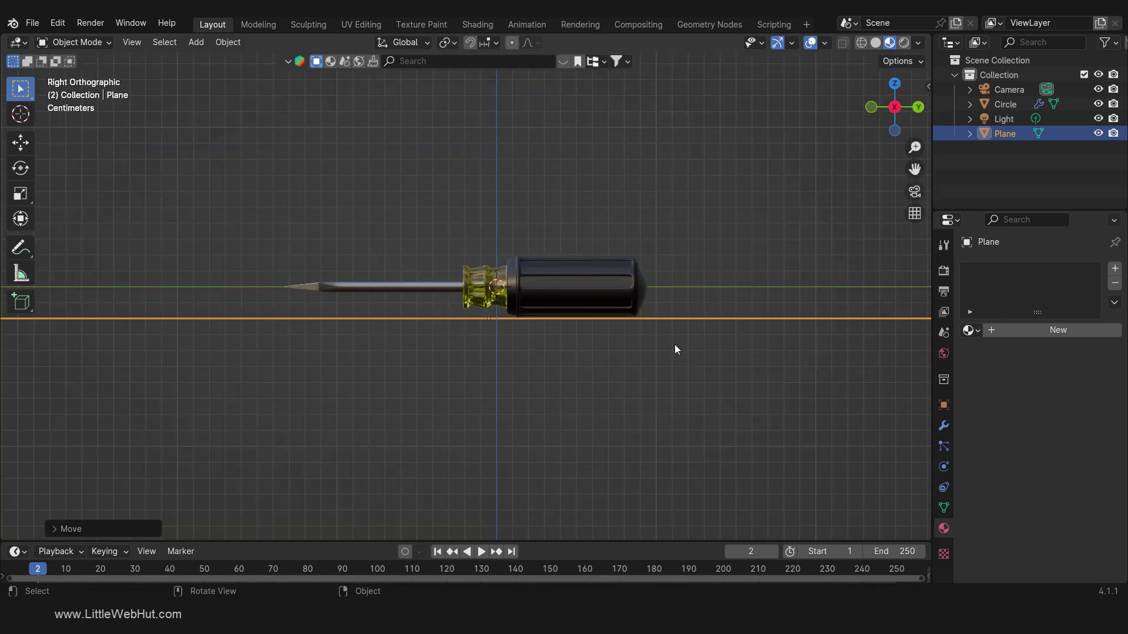
middle_drag(674, 345, 727, 382)
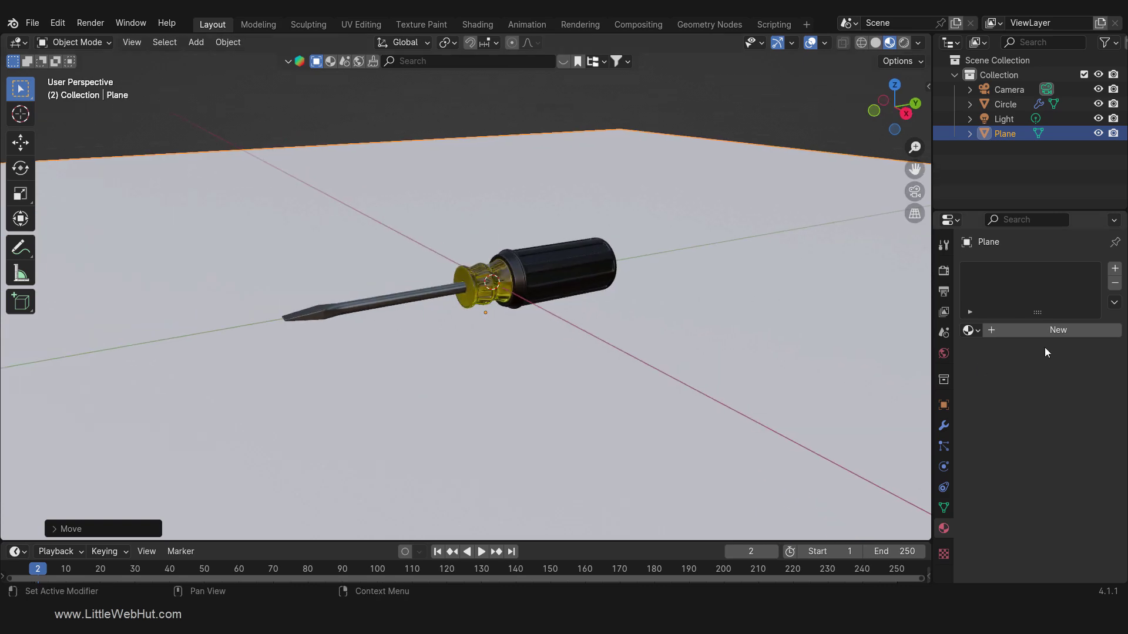
Step: Give the plane a new cream-coloured material with Metallic 1
click(1058, 331)
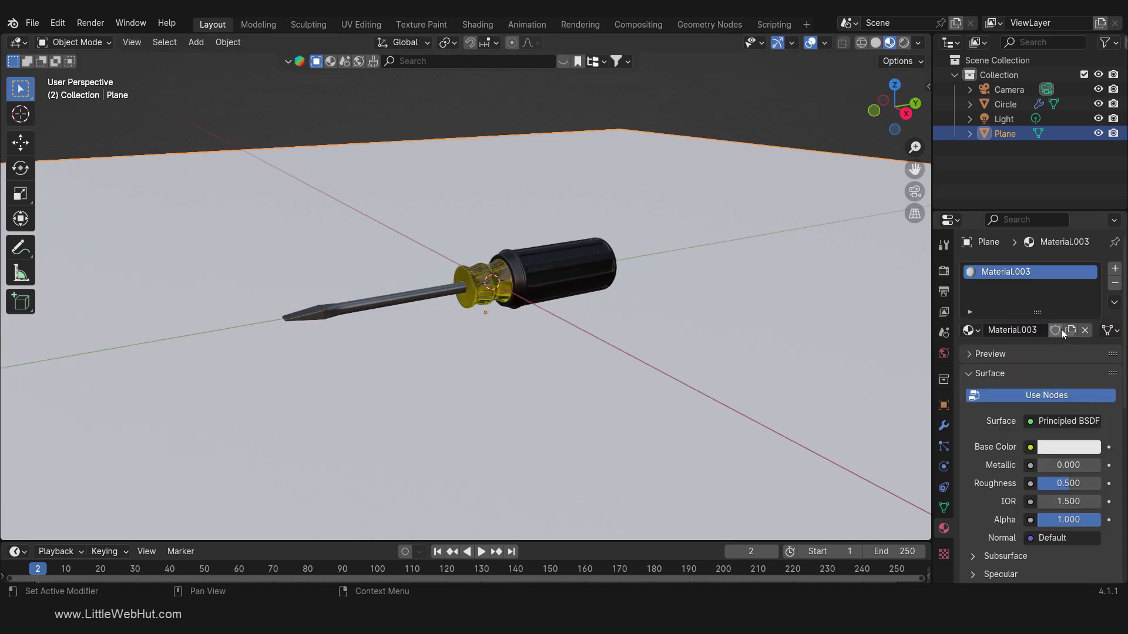
click(1075, 446)
drag(1017, 280, 1000, 301)
click(1048, 466)
text(1)
key(Return)
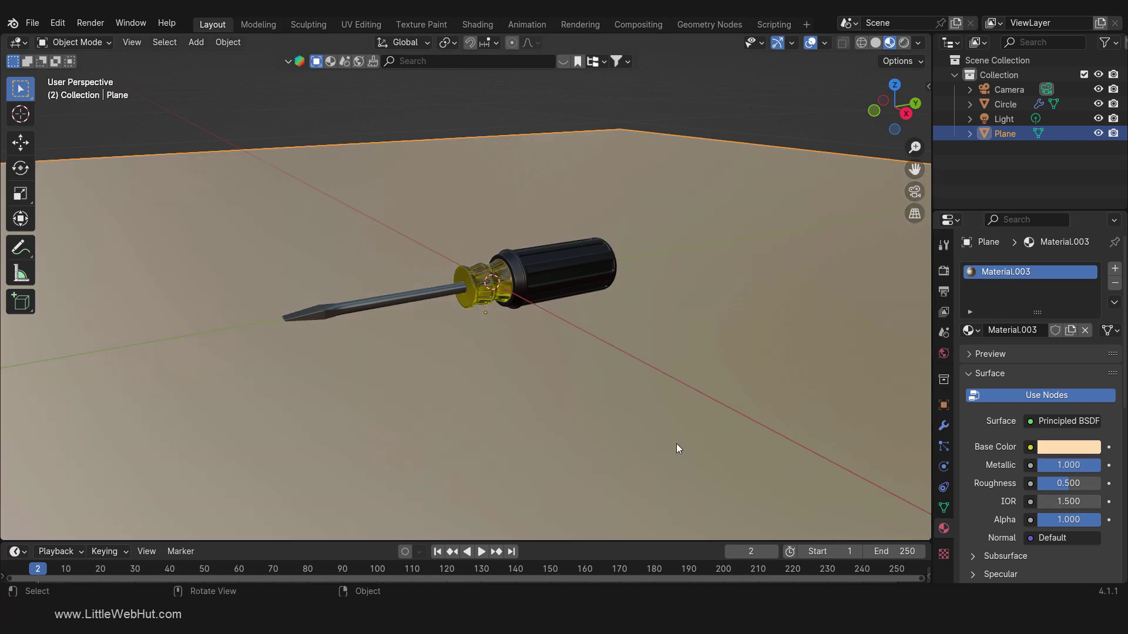
Step: Switch the viewport to Rendered shading and select the Light object
key(z)
click(693, 361)
click(1002, 120)
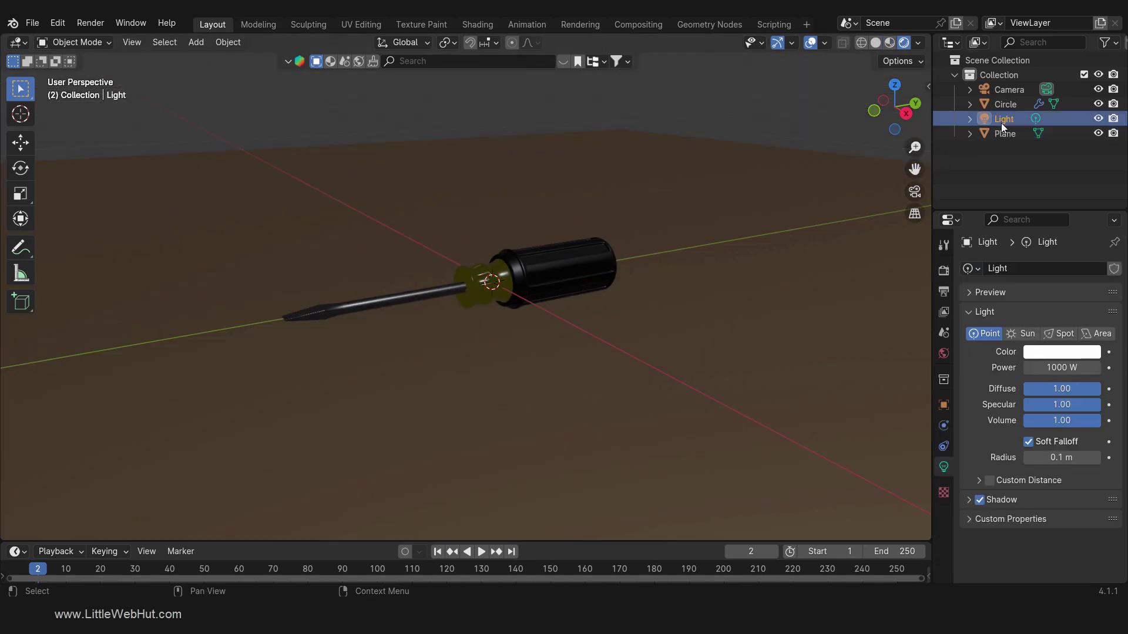
Step: Change the Light to Sun type with Strength 5 and Angle 50° in Light Properties
click(1024, 334)
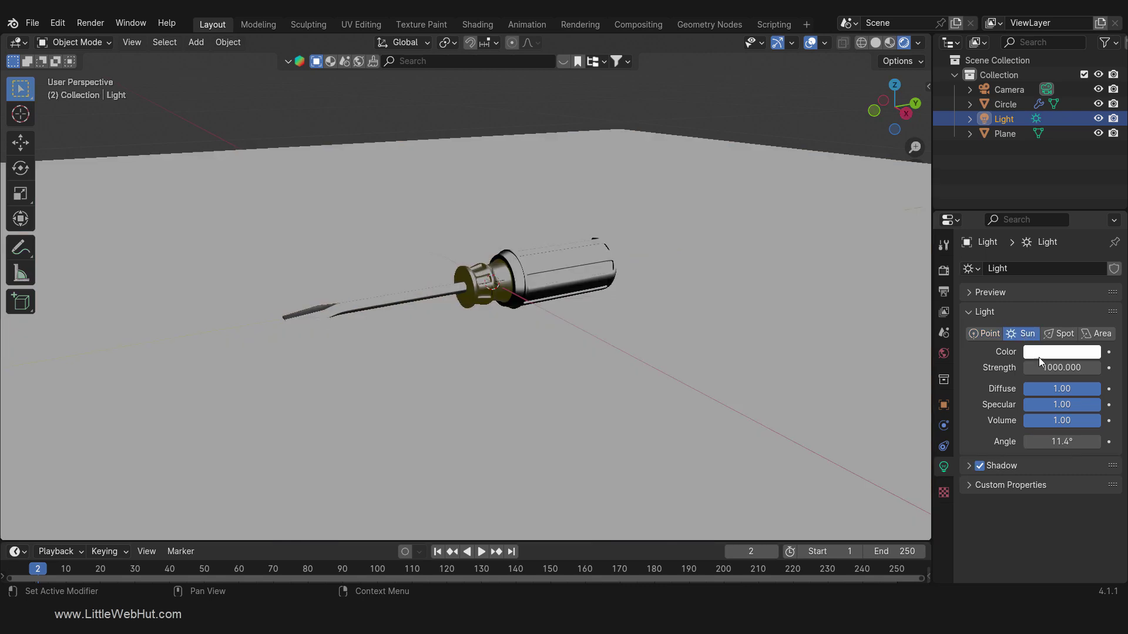
click(1051, 367)
text(5)
key(Return)
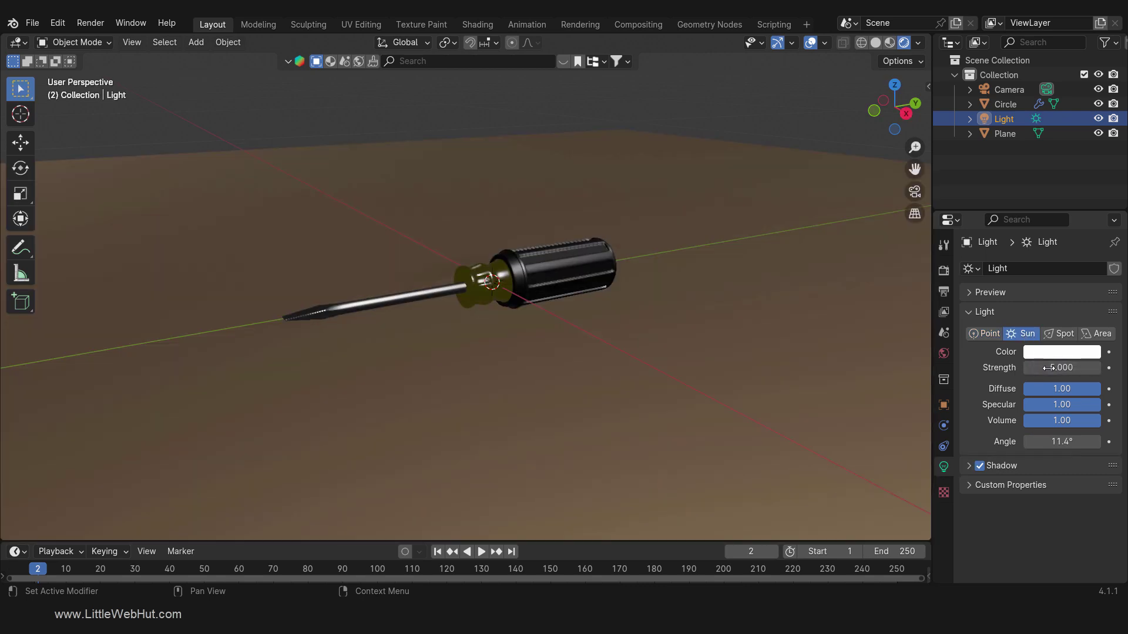
click(1061, 442)
text(50)
key(Return)
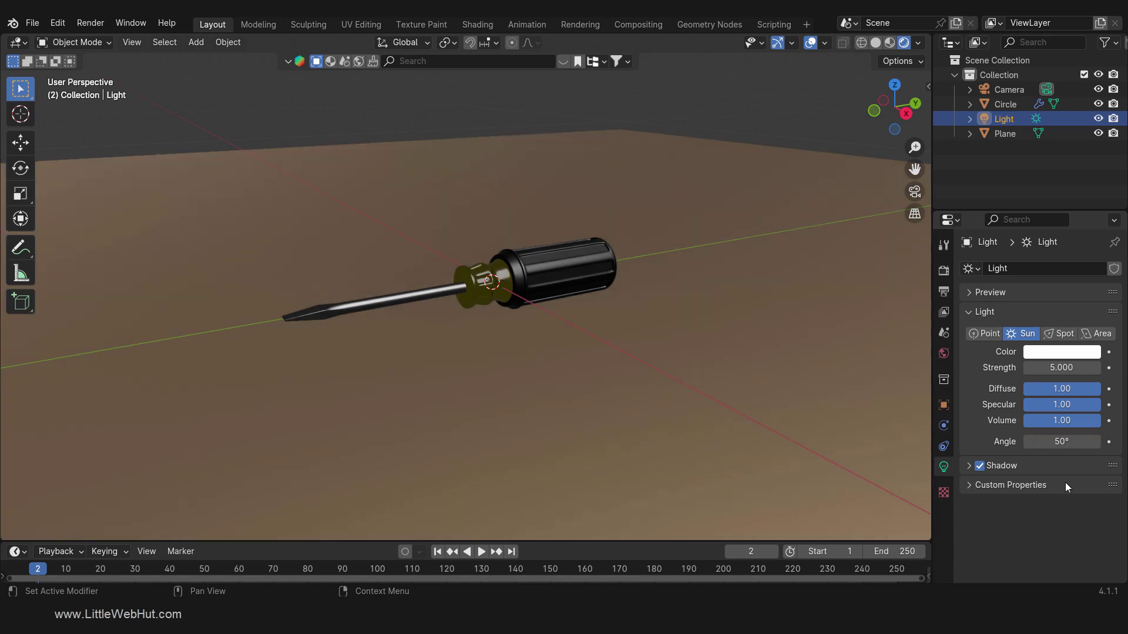
Step: Set the Render Engine to Cycles and Device to GPU Compute in Render Properties
click(943, 269)
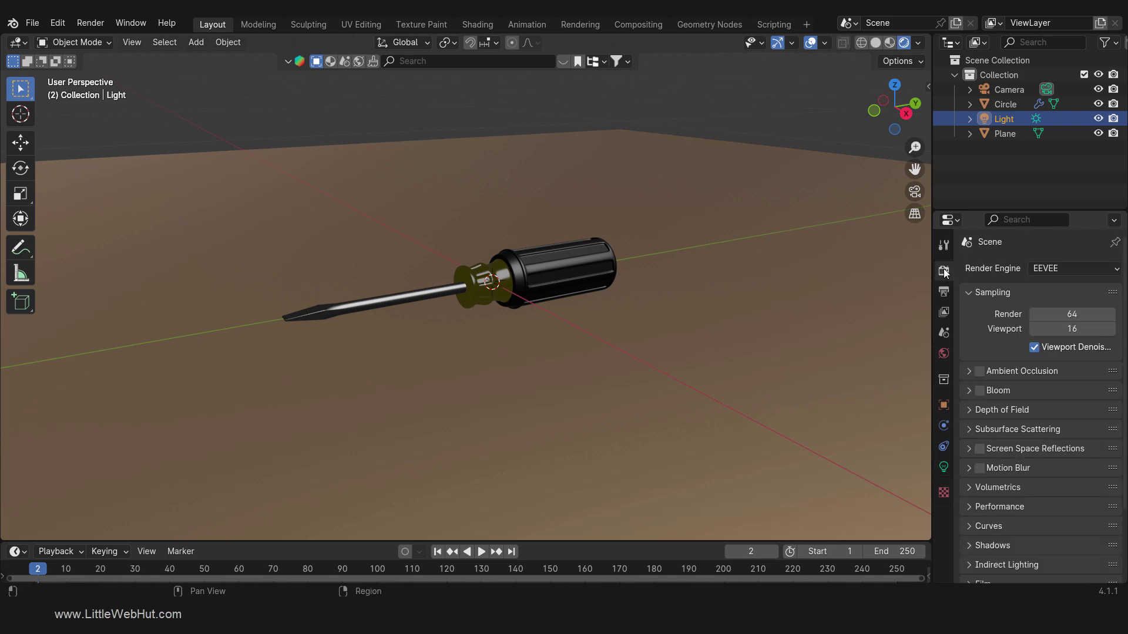
click(1054, 270)
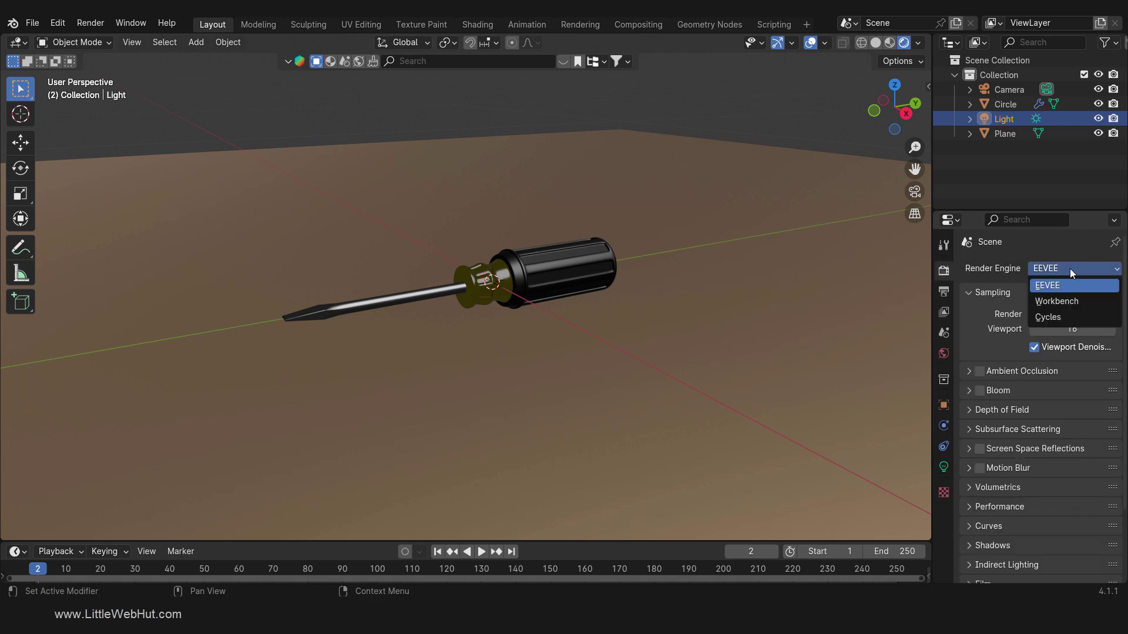
click(1071, 317)
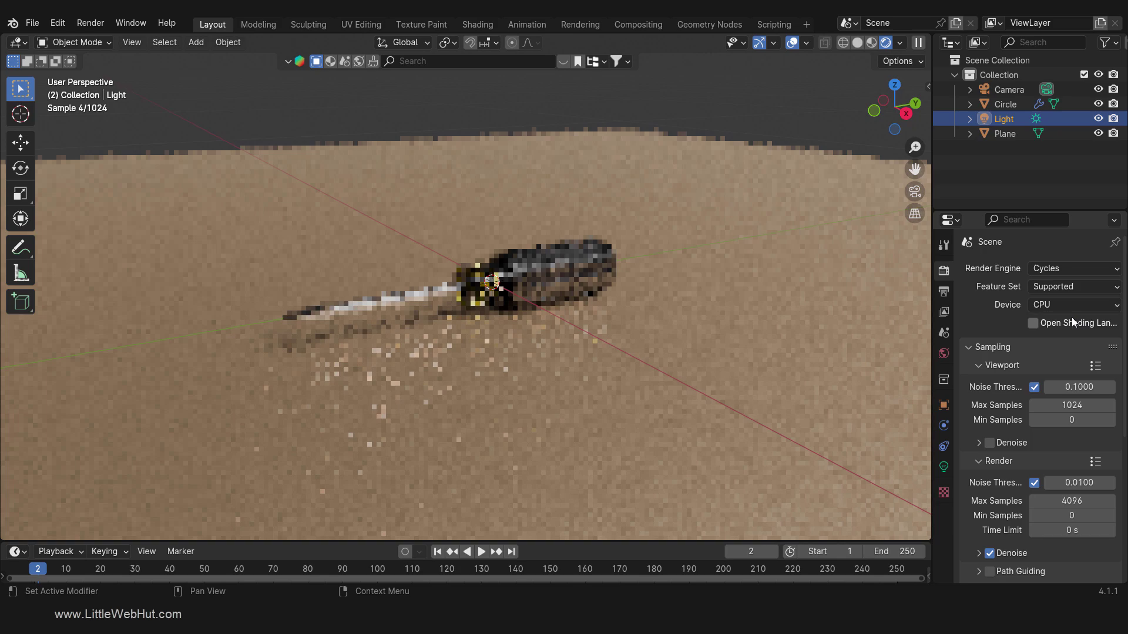
click(1079, 305)
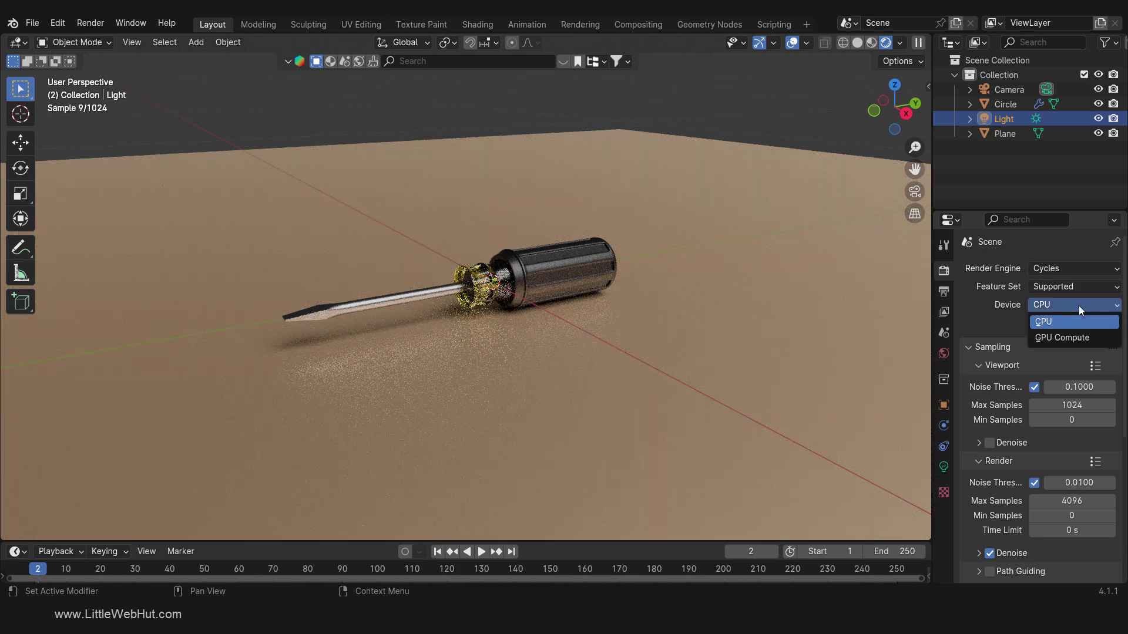
click(1076, 338)
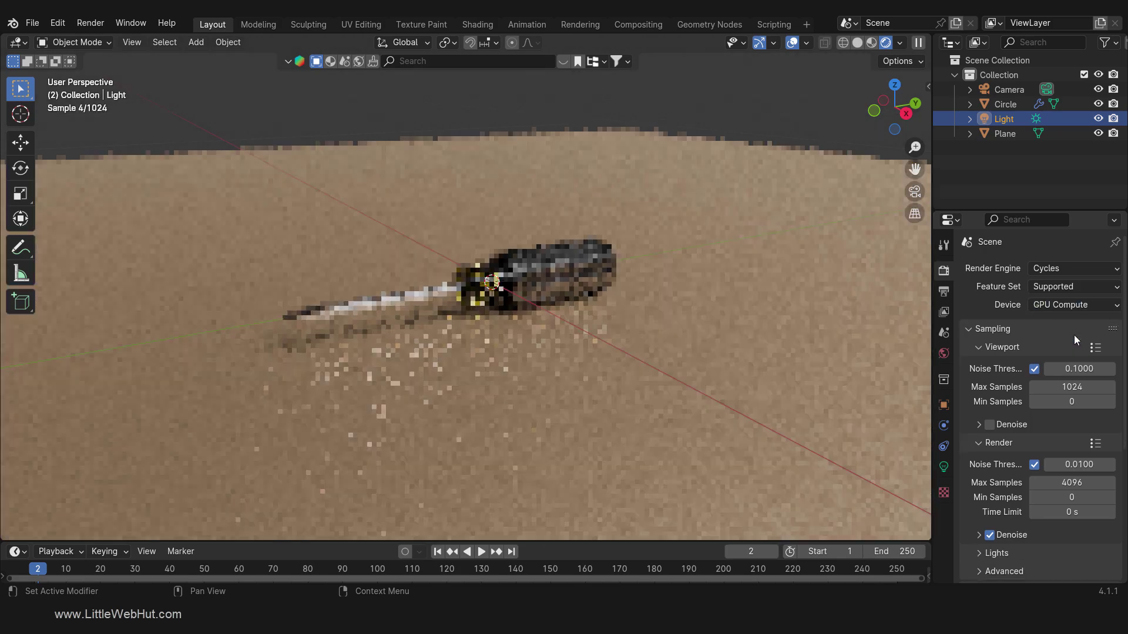